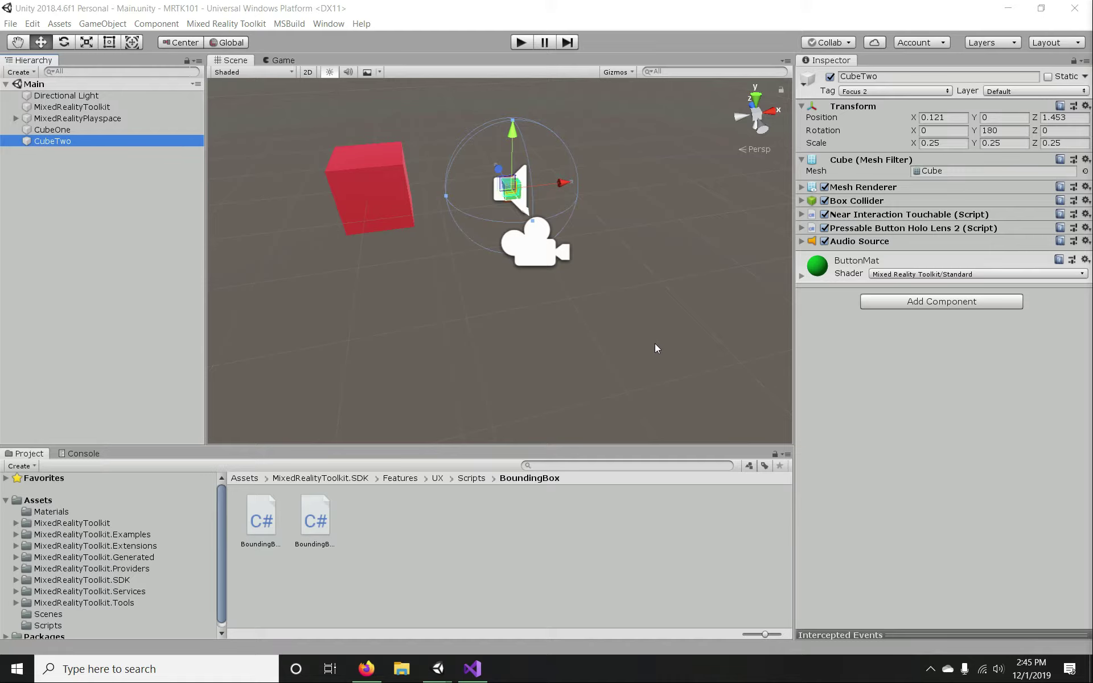
- Examine the components and transform settings of CubeOne and CubeTwo
click(41, 192)
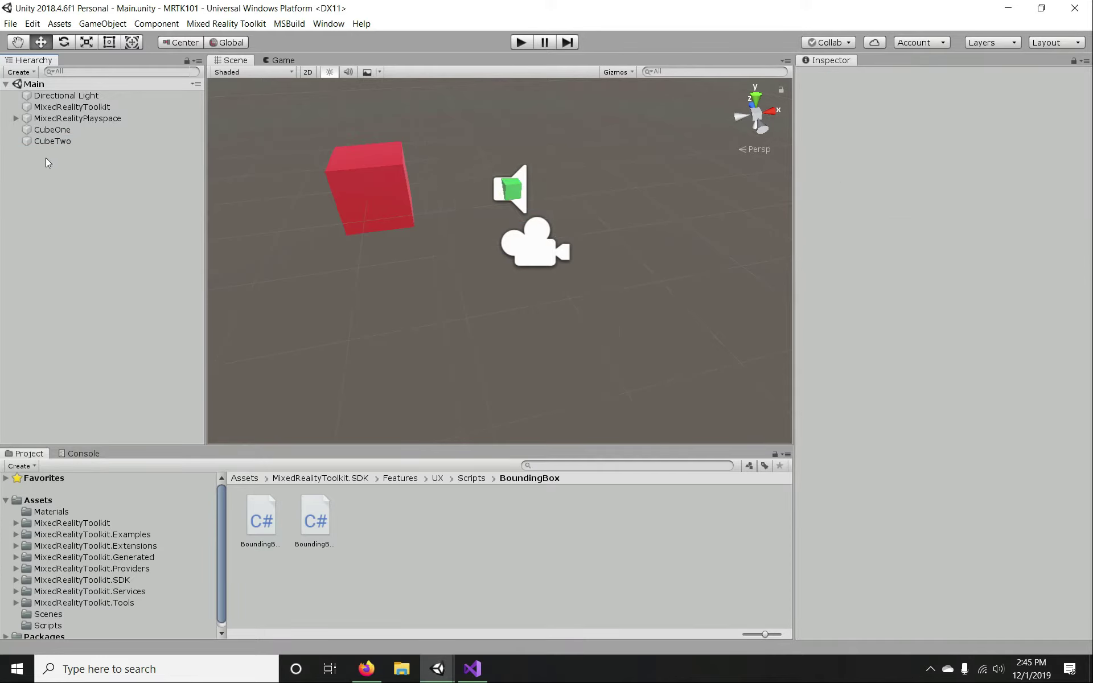
click(51, 141)
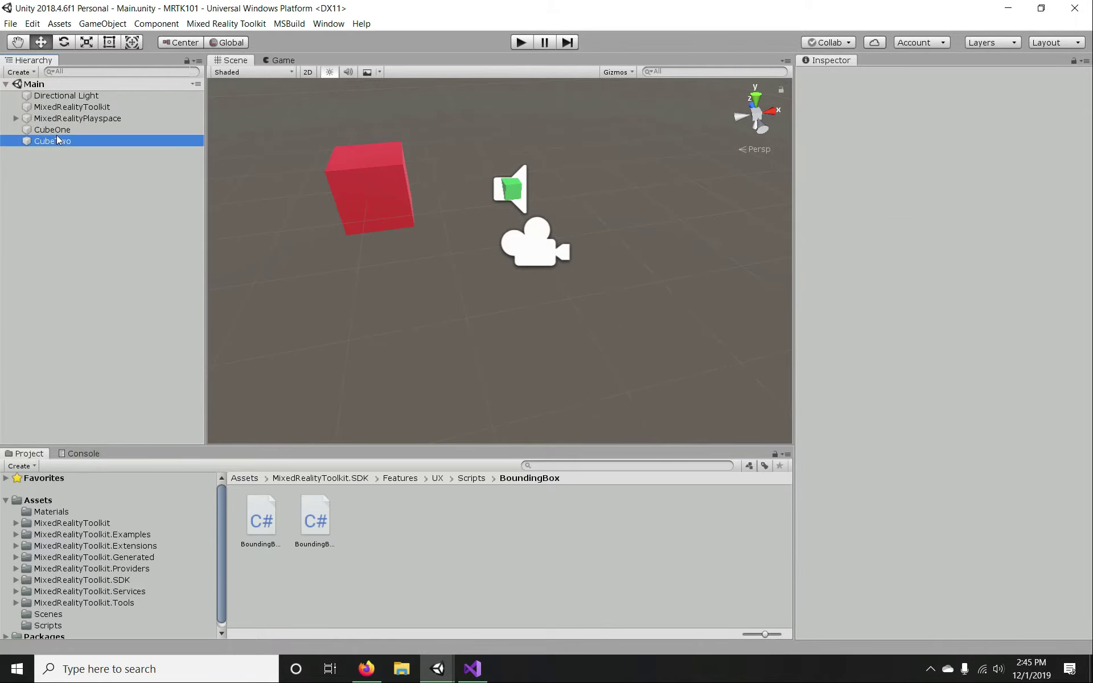
click(70, 131)
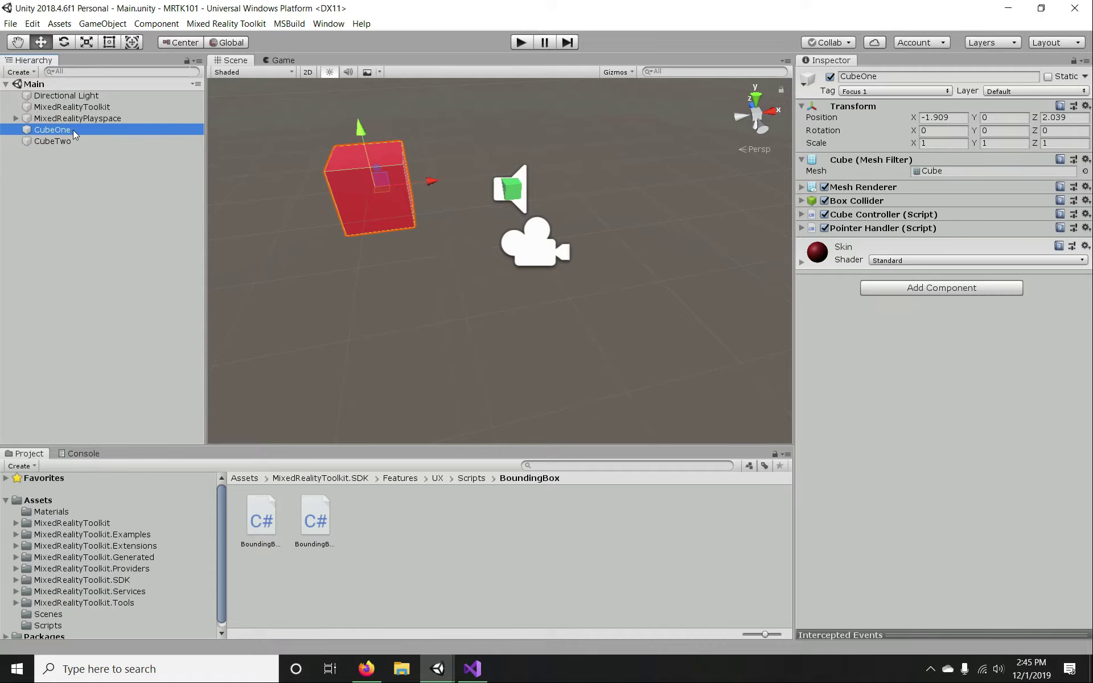
click(69, 142)
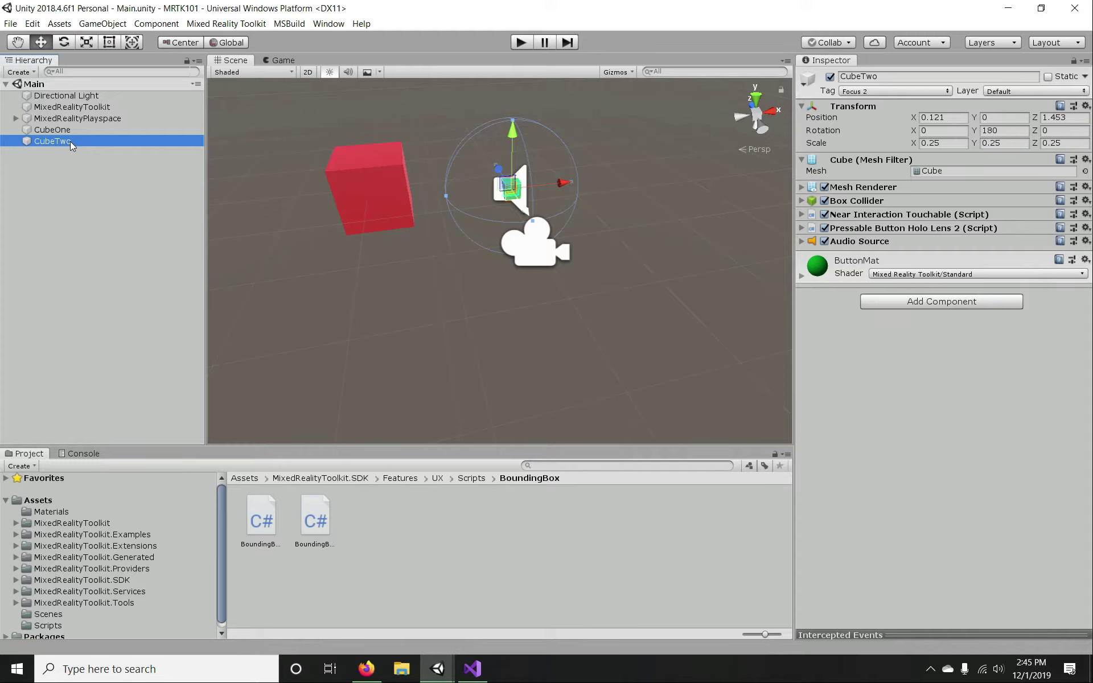
click(71, 132)
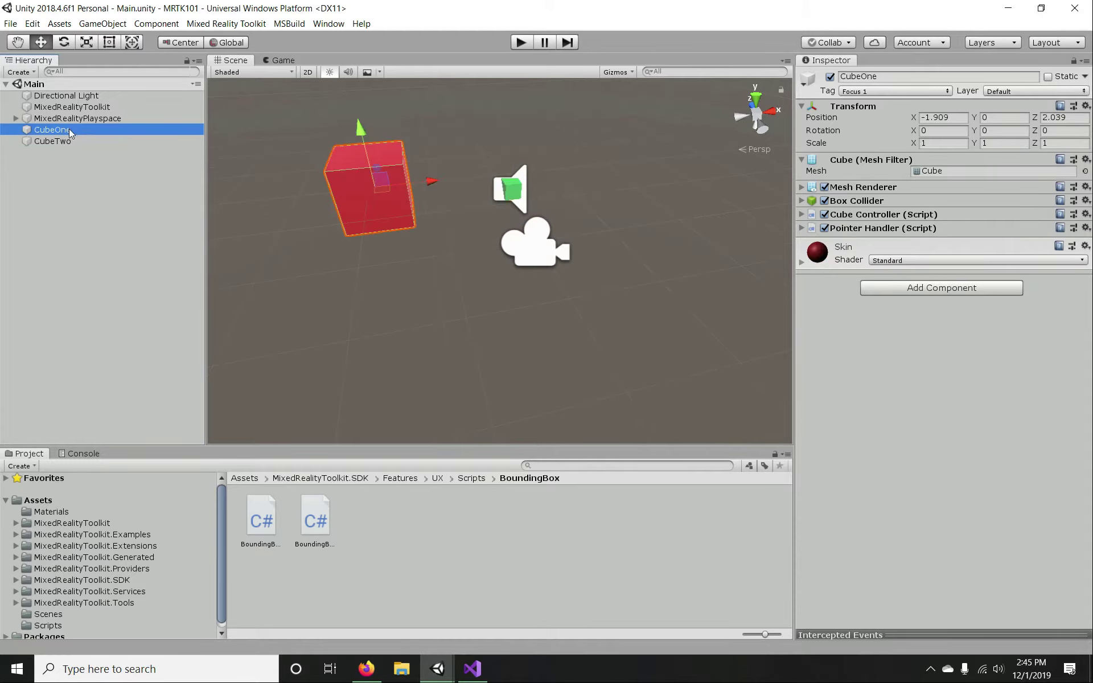
click(66, 140)
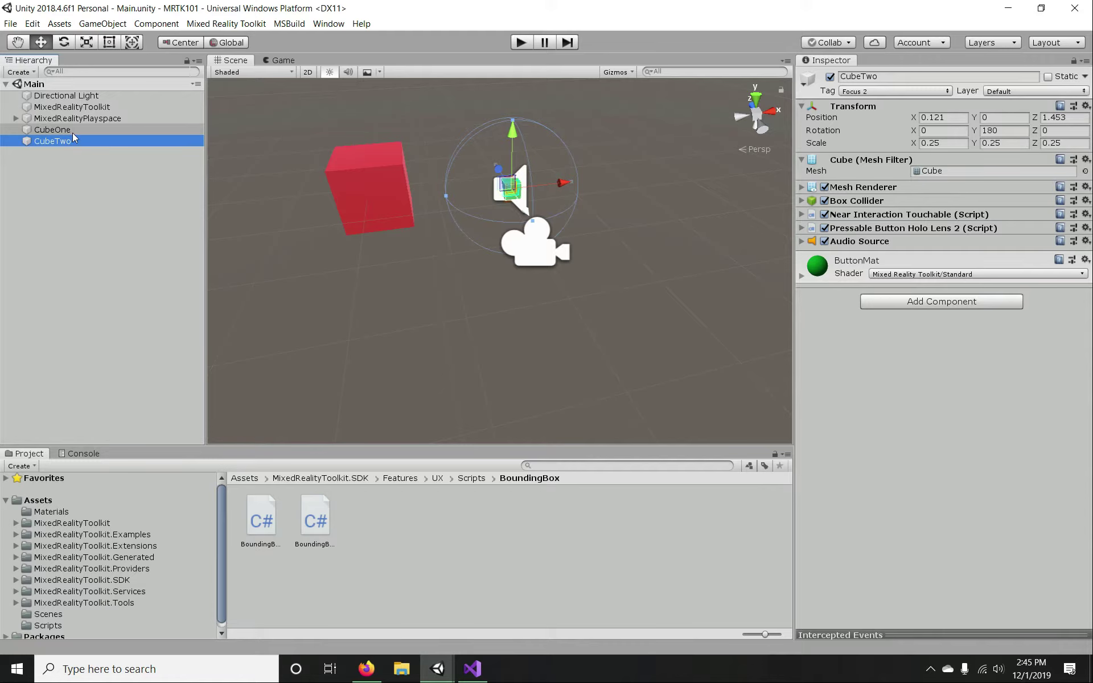
click(77, 128)
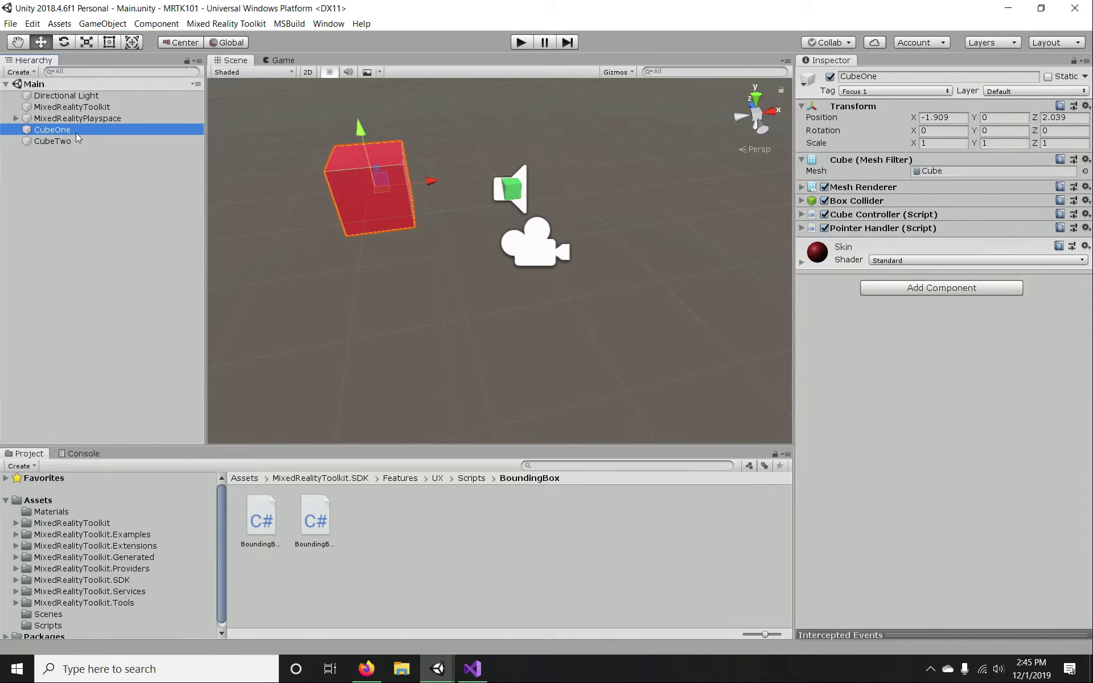
click(76, 141)
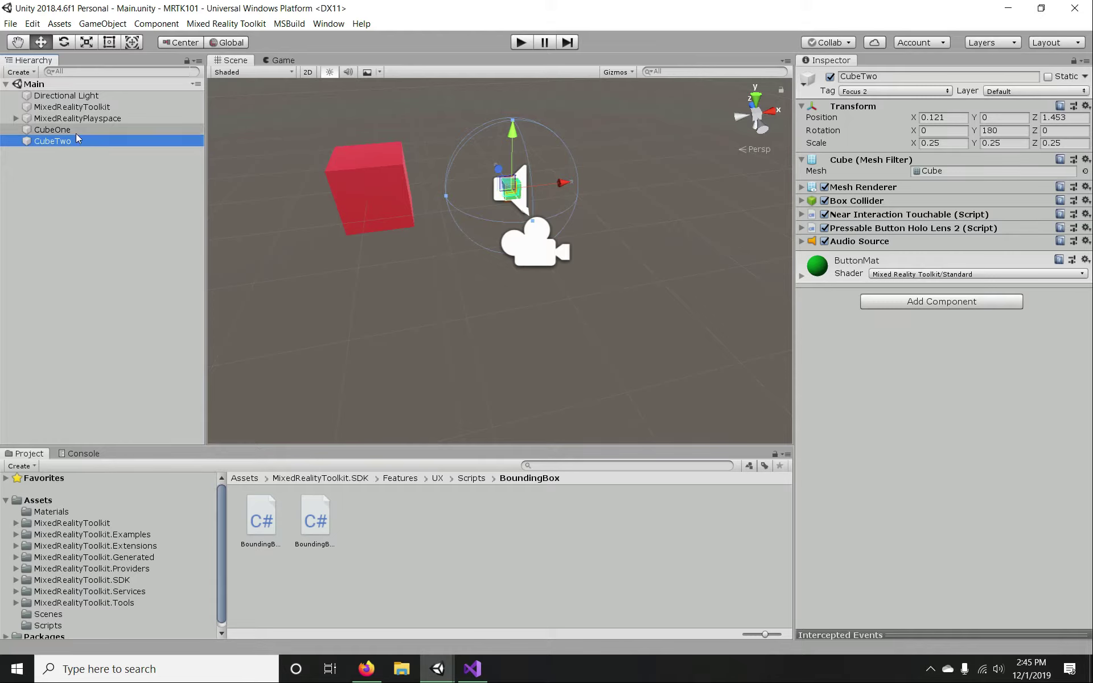
ctrl+click(76, 132)
- Deactivate both CubeTwo and CubeOne in the scene
click(74, 141)
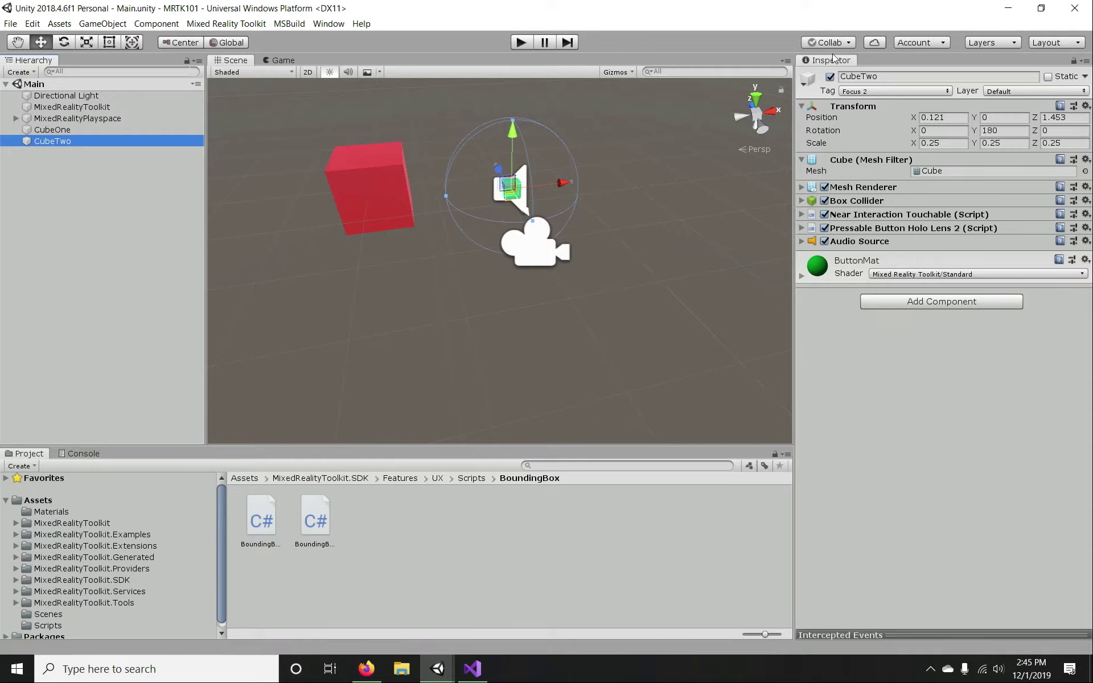
click(830, 77)
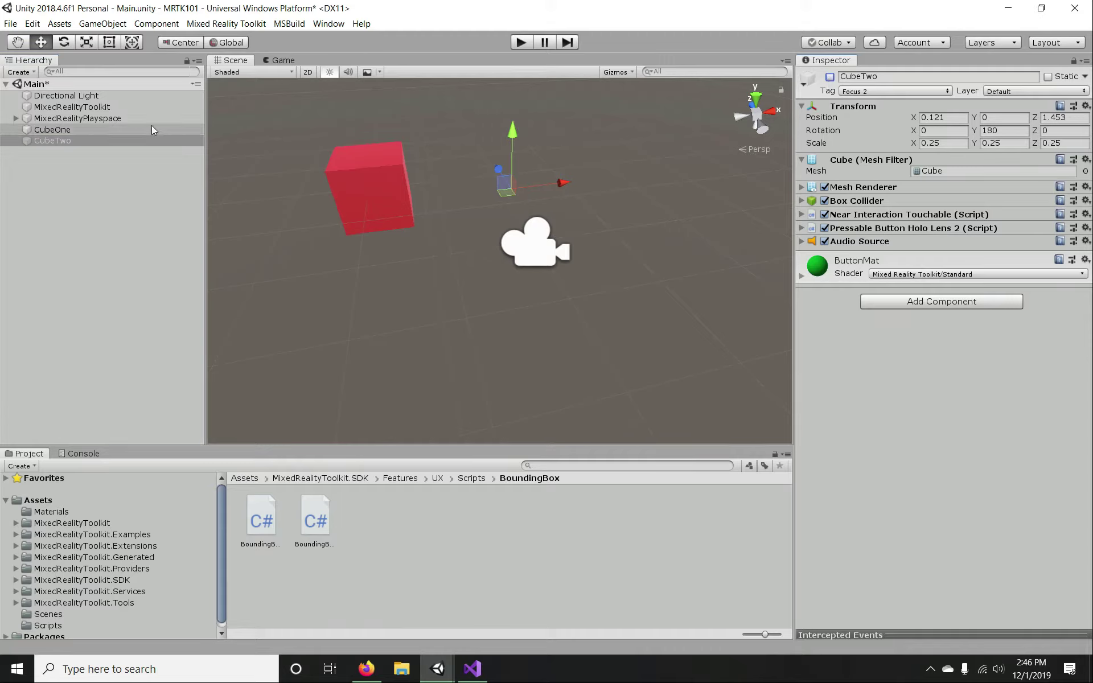
click(90, 130)
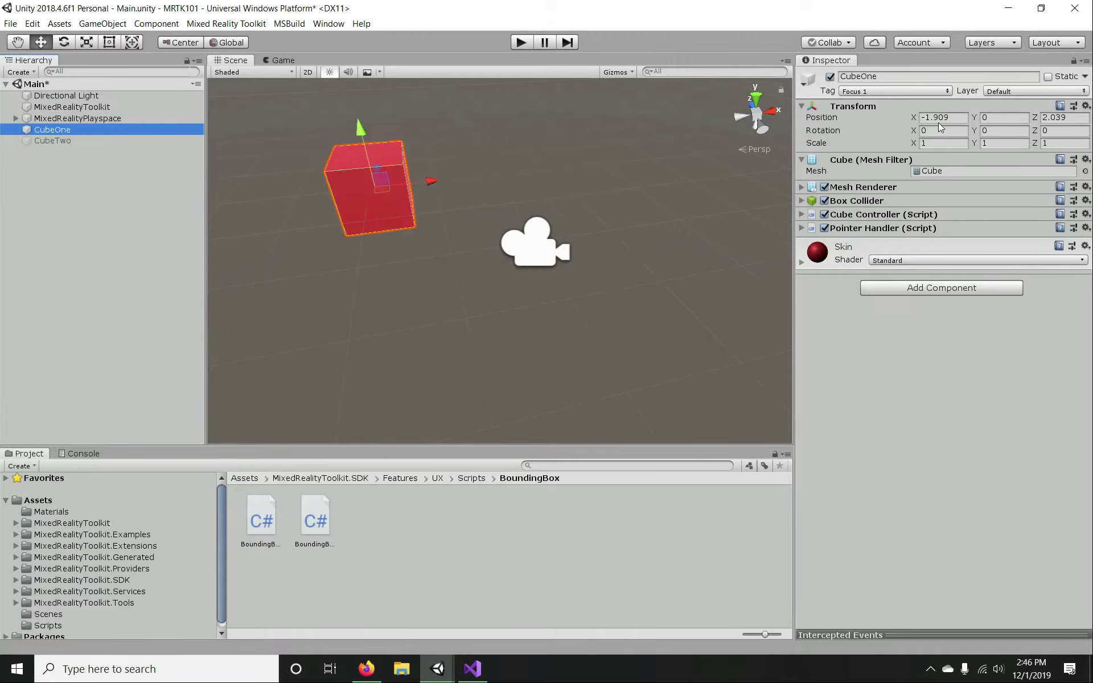
click(830, 77)
click(328, 260)
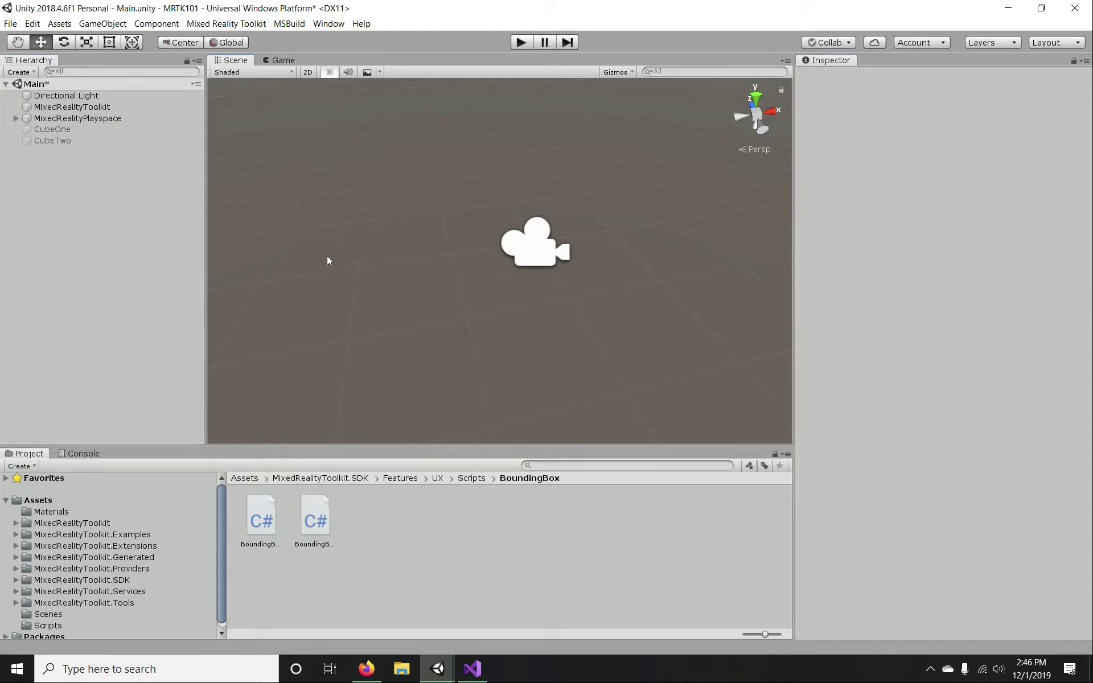
- Add a 3D sphere to the scene and apply the ButtonMat material to it
right_click(34, 190)
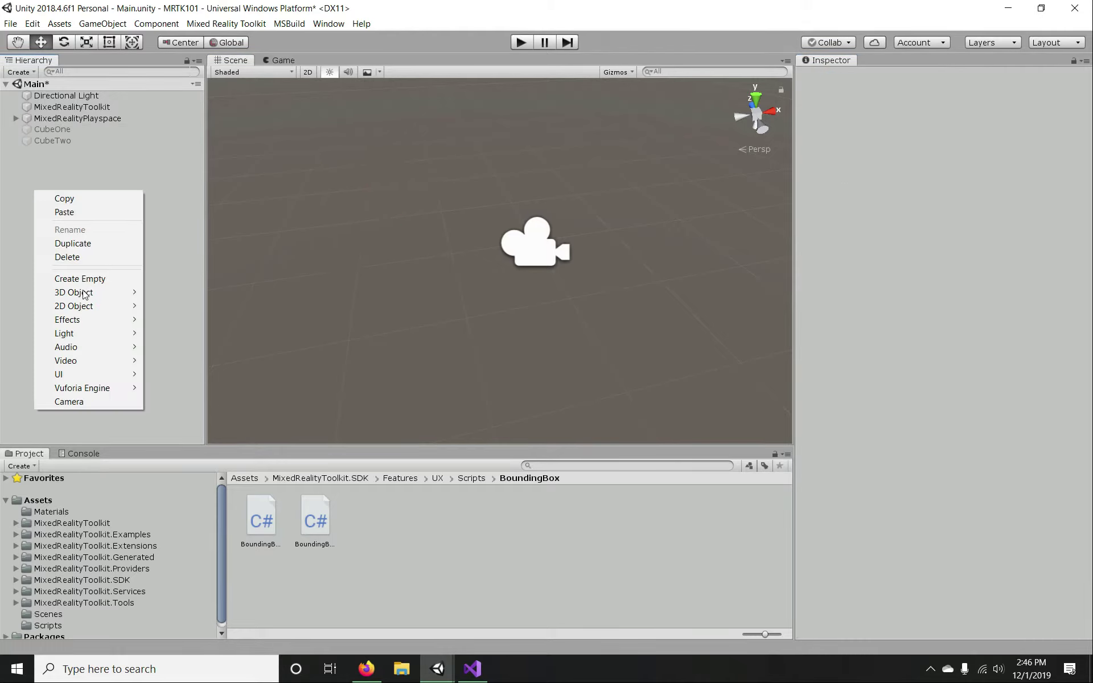
mouse_move(73, 373)
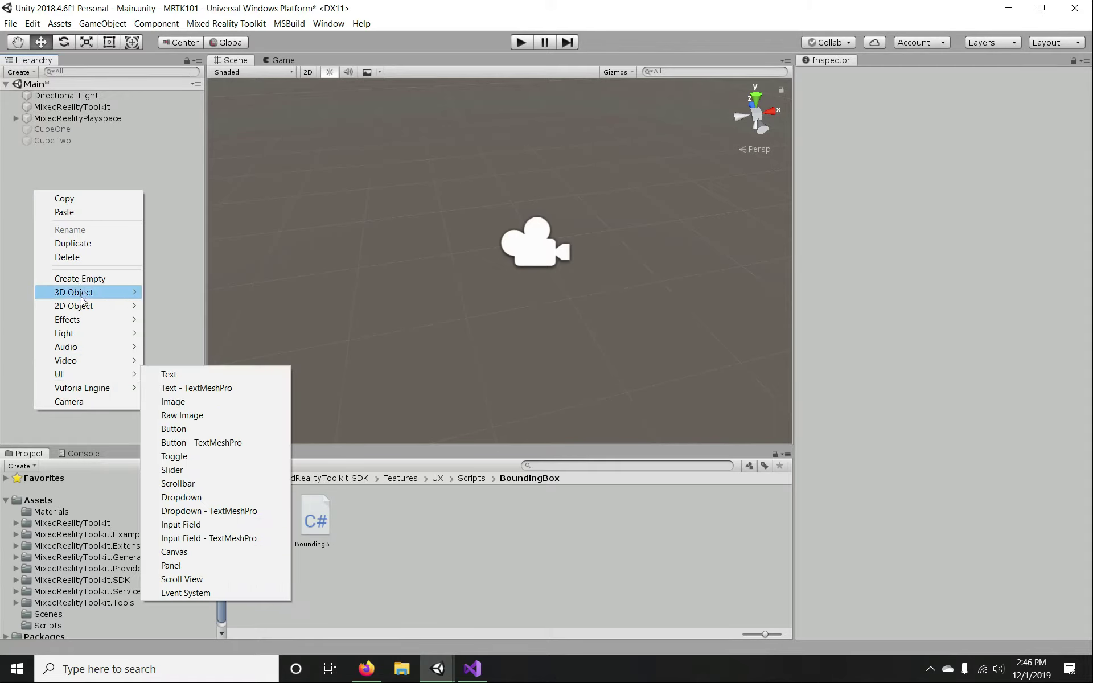
mouse_move(93, 292)
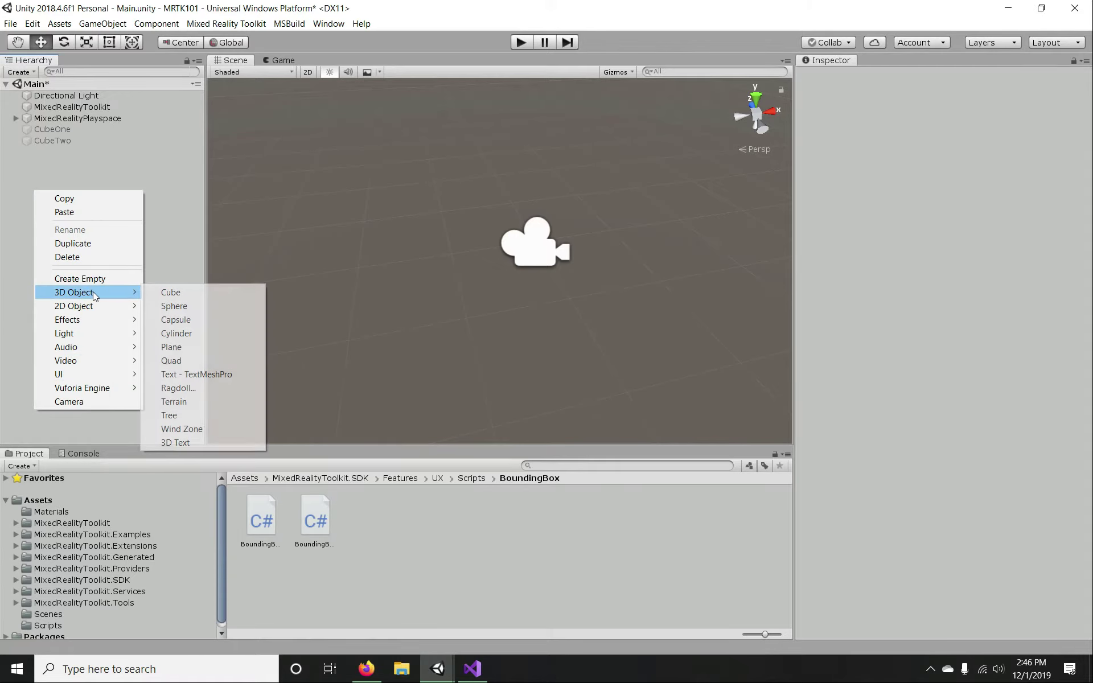
click(182, 305)
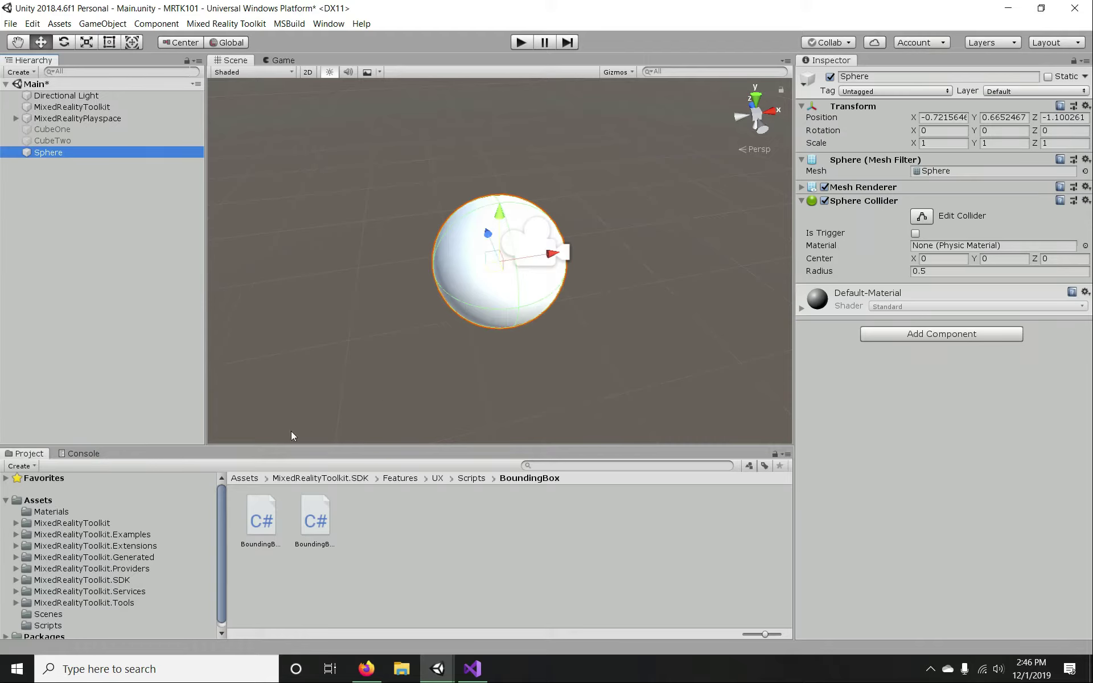
click(52, 511)
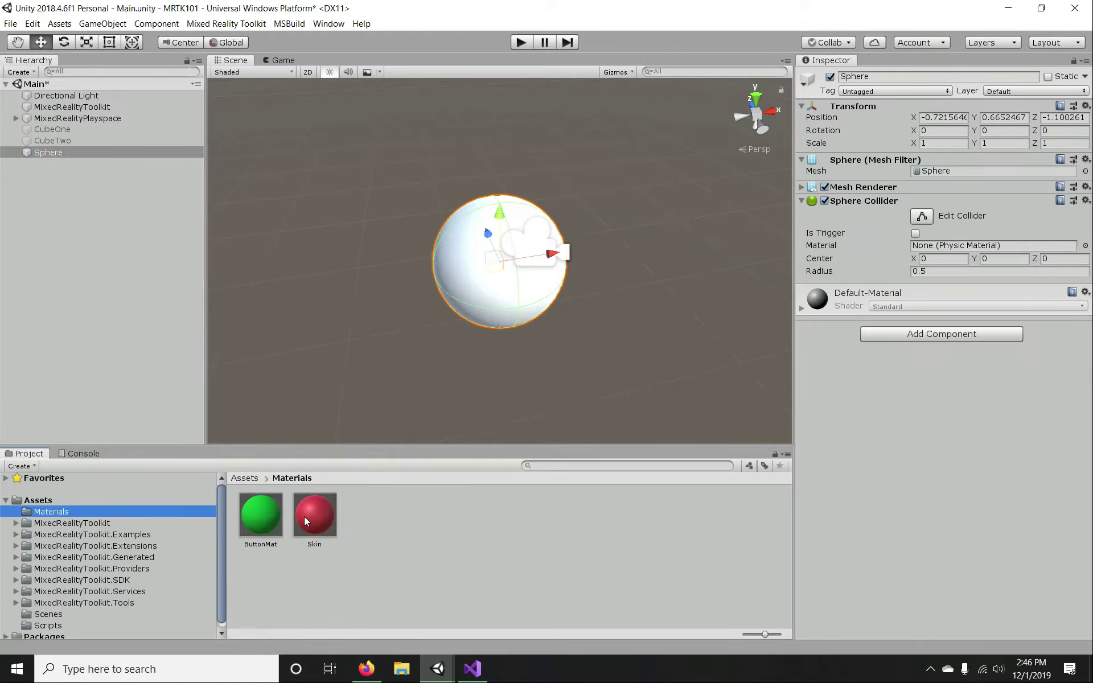
drag(251, 525, 478, 284)
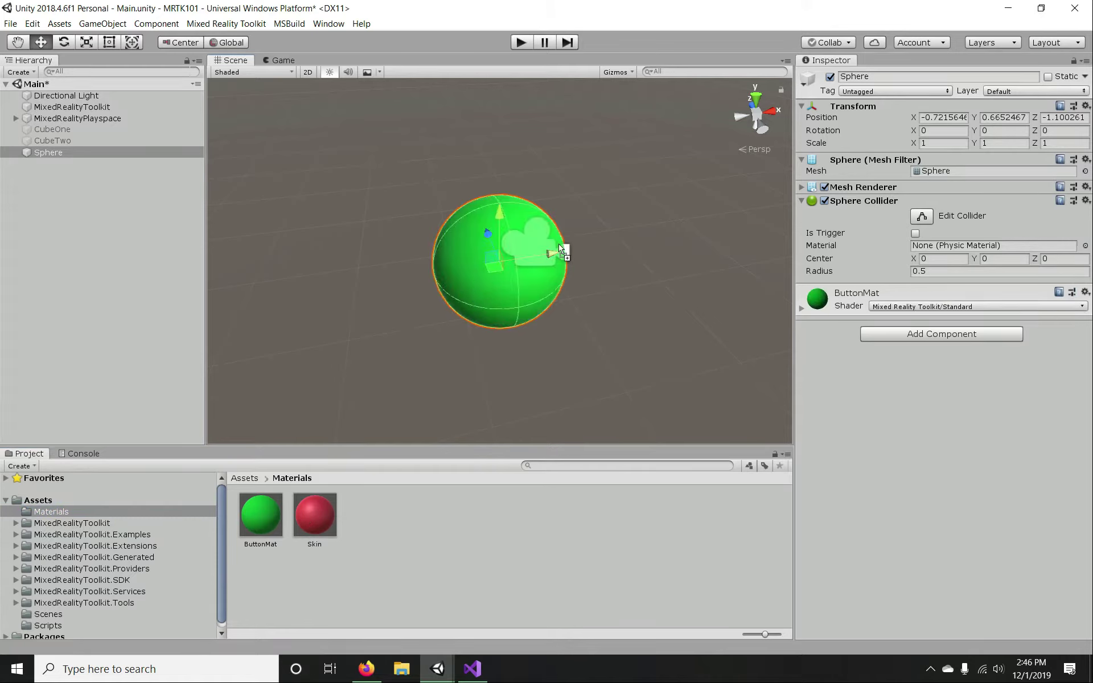
- Move the sphere to about X 0.56 and Z 1.56, checking the game view and the main camera
drag(557, 254, 692, 232)
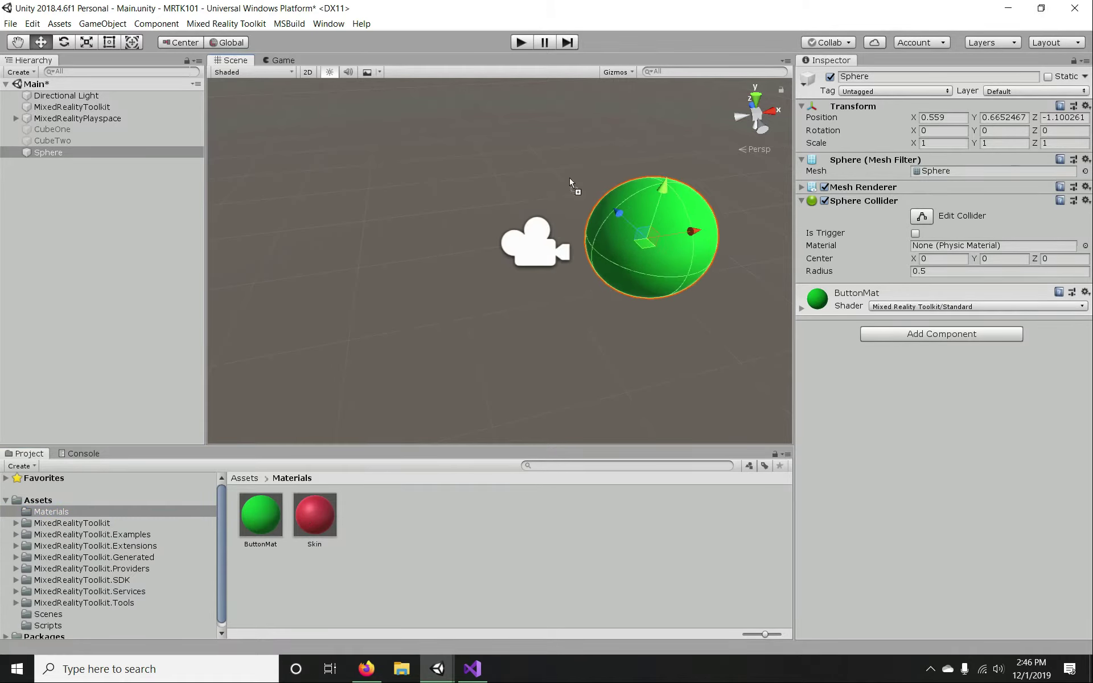
click(279, 60)
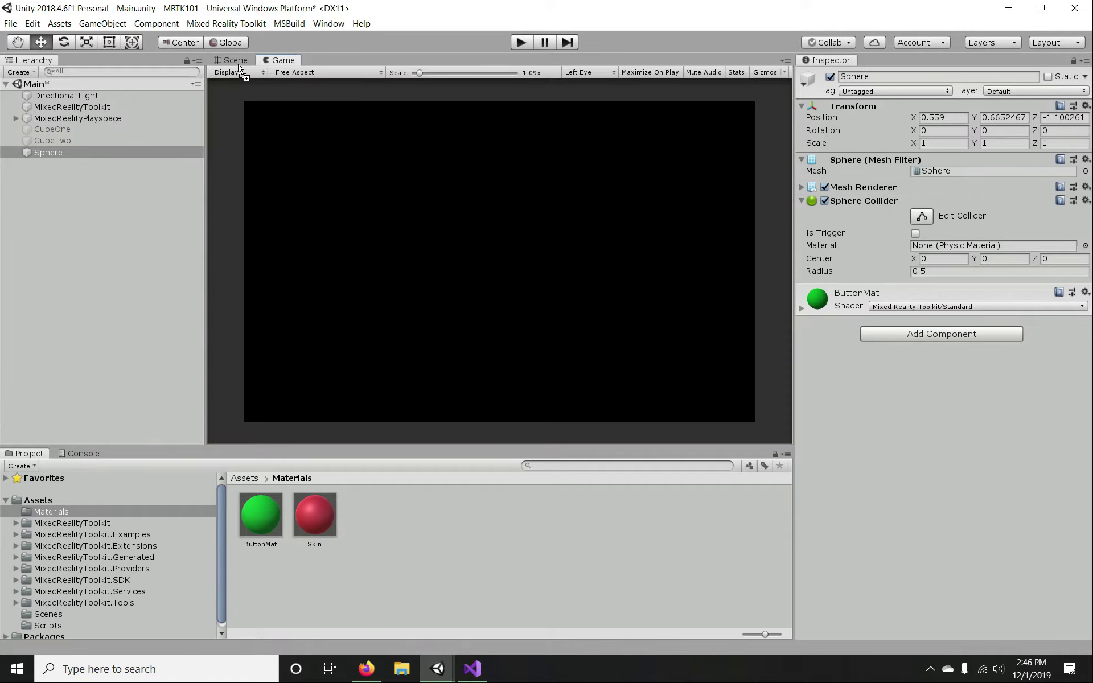
click(238, 61)
click(531, 256)
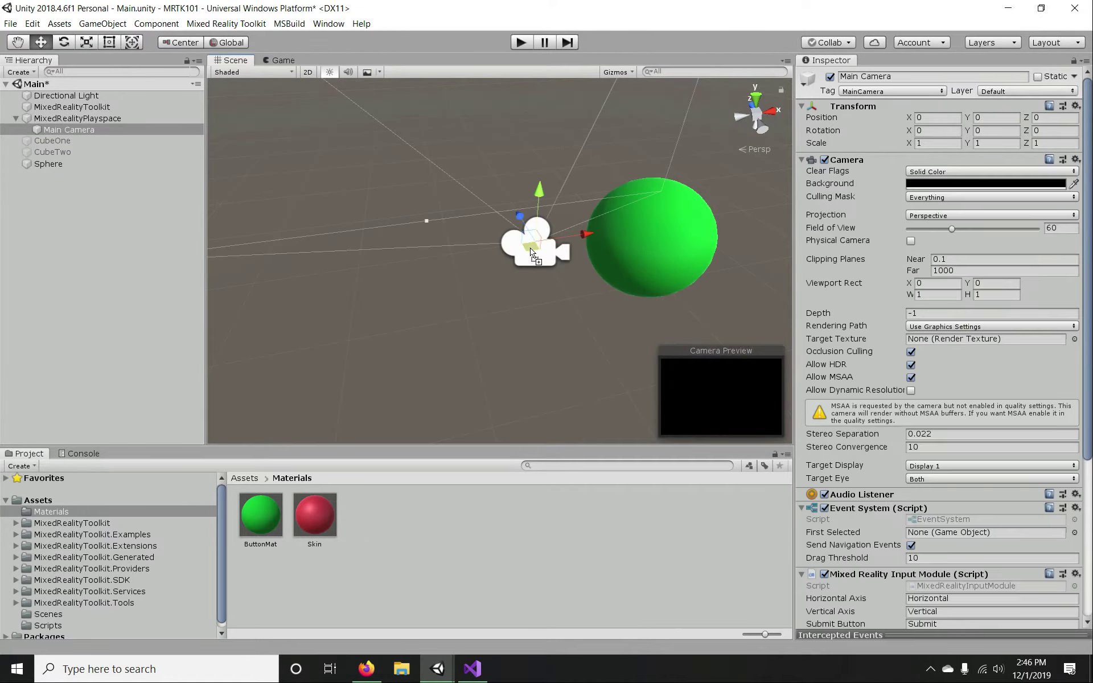
click(690, 259)
drag(619, 213, 456, 107)
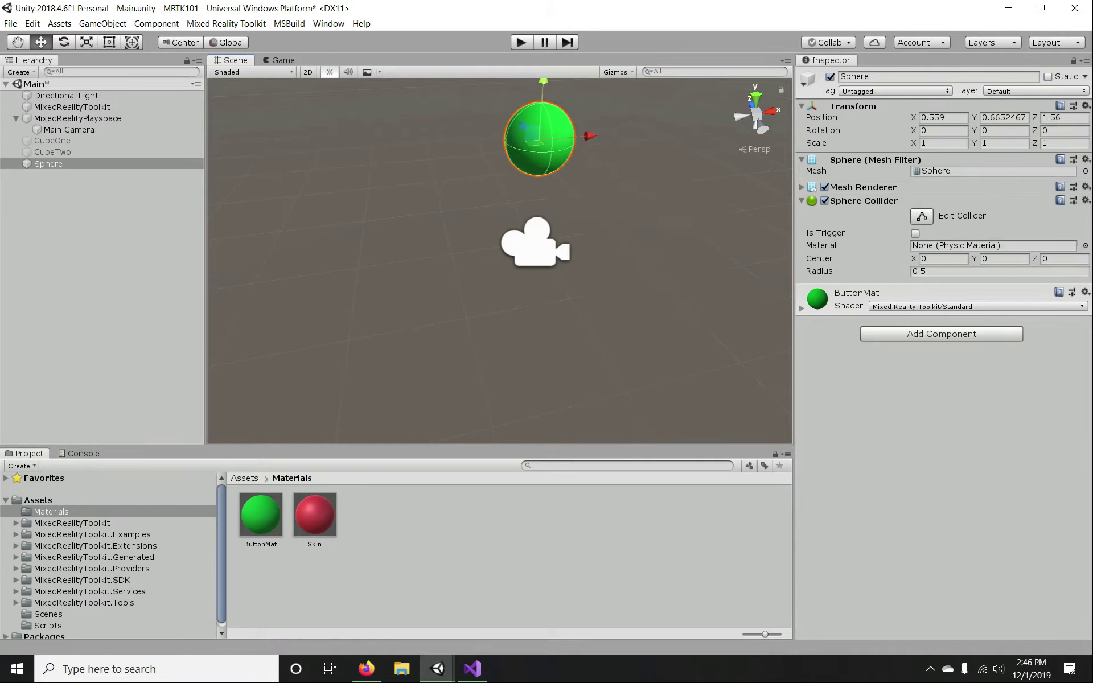
- Reset the sphere's transform and set its scale to 0.5 on X, Y and Z
click(1086, 106)
click(969, 118)
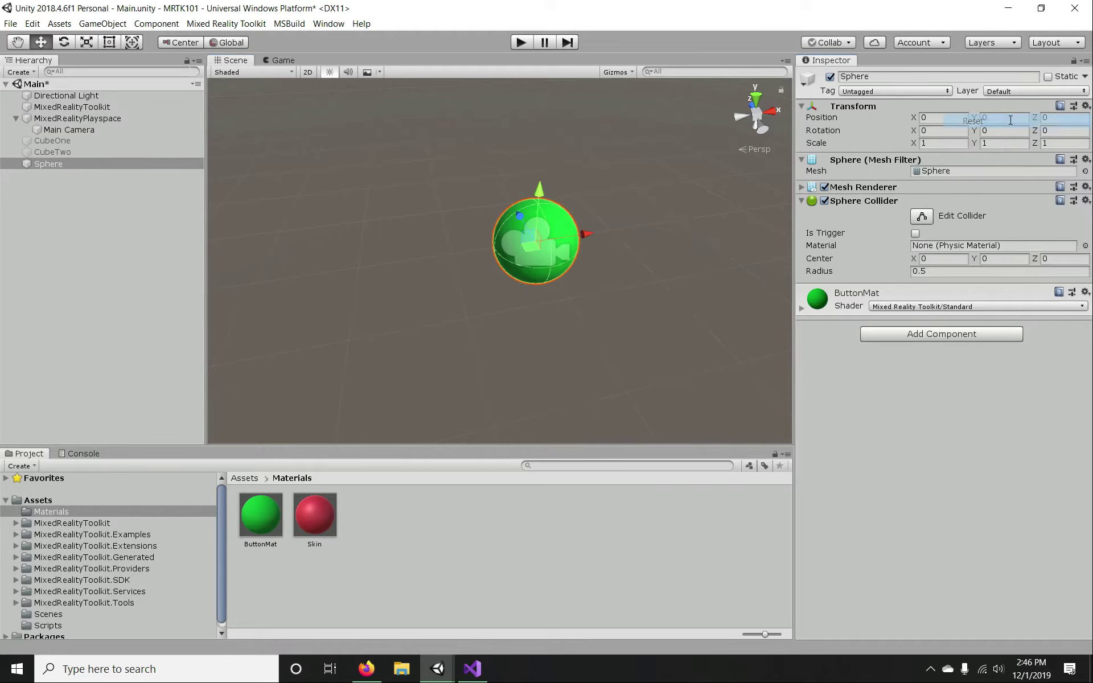
click(944, 143)
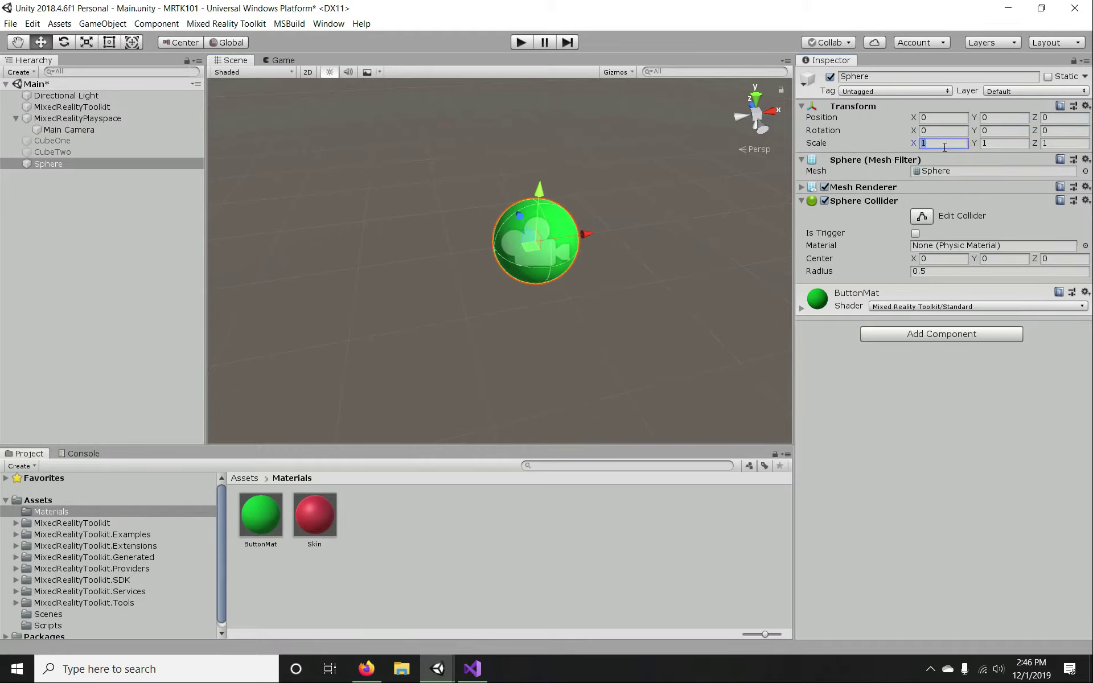
text(0.5)
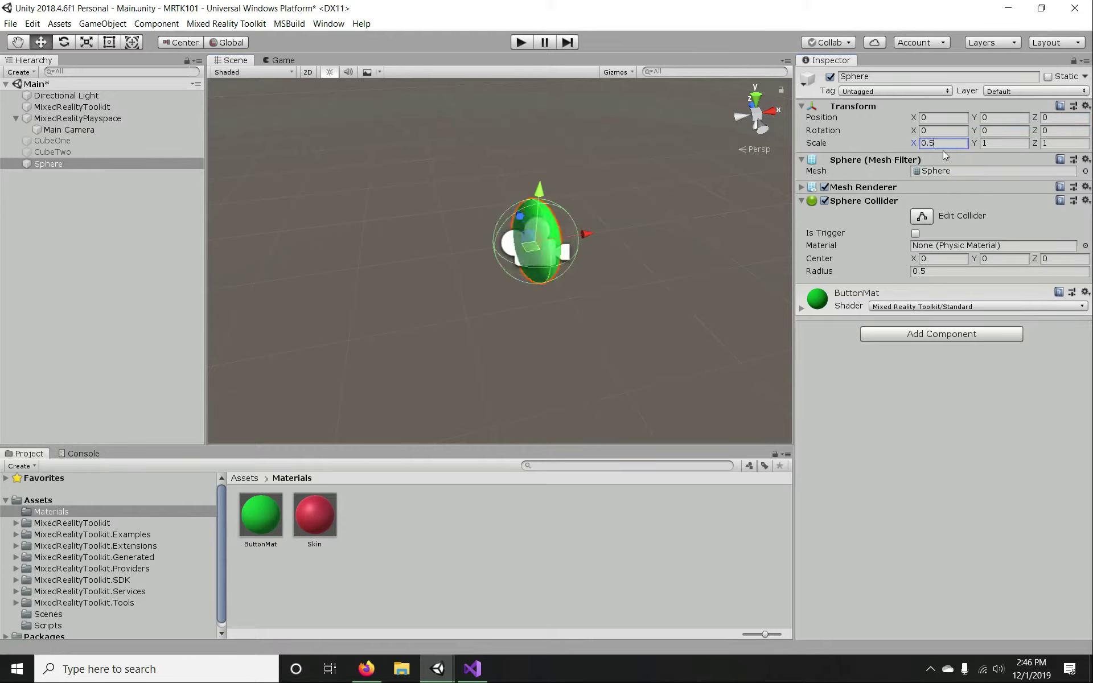
key(Tab)
text(0.5)
key(Tab)
text(0.5)
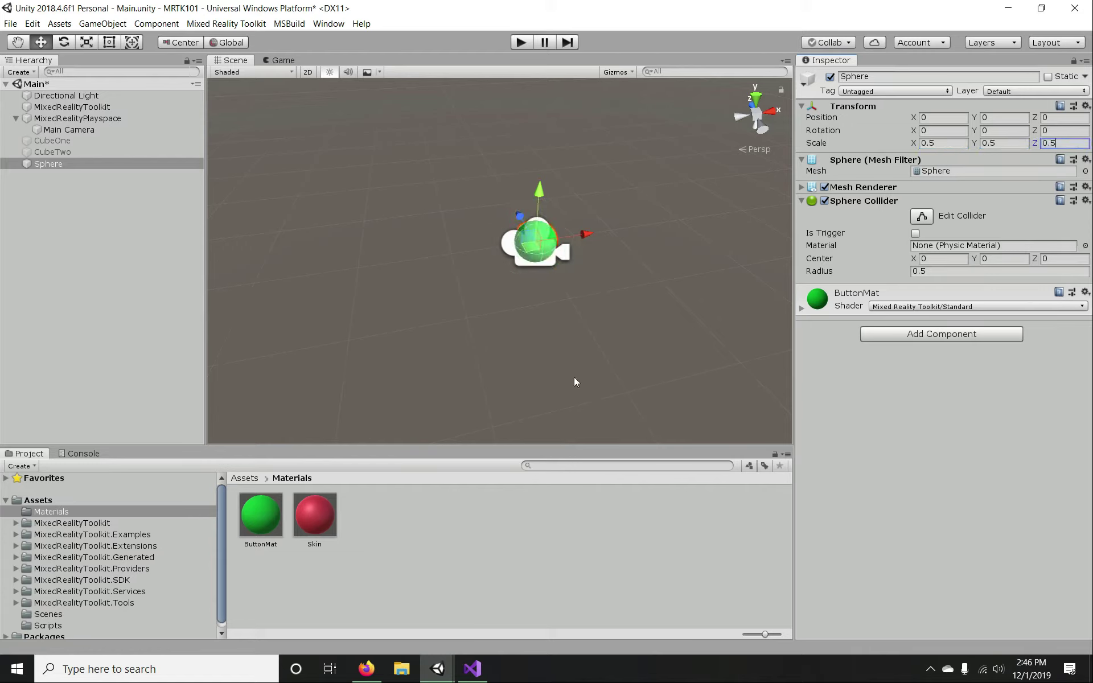
- Undo the mistyped Z scale entry and set the sphere's Z scale to 0.5 again
text(f)
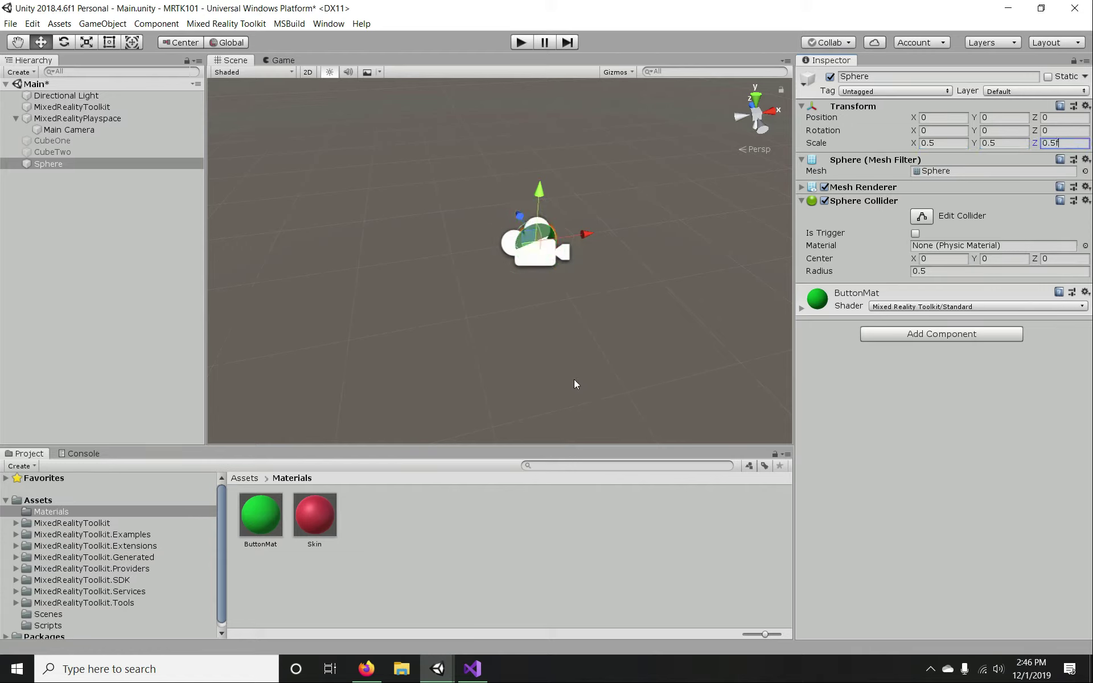
click(575, 345)
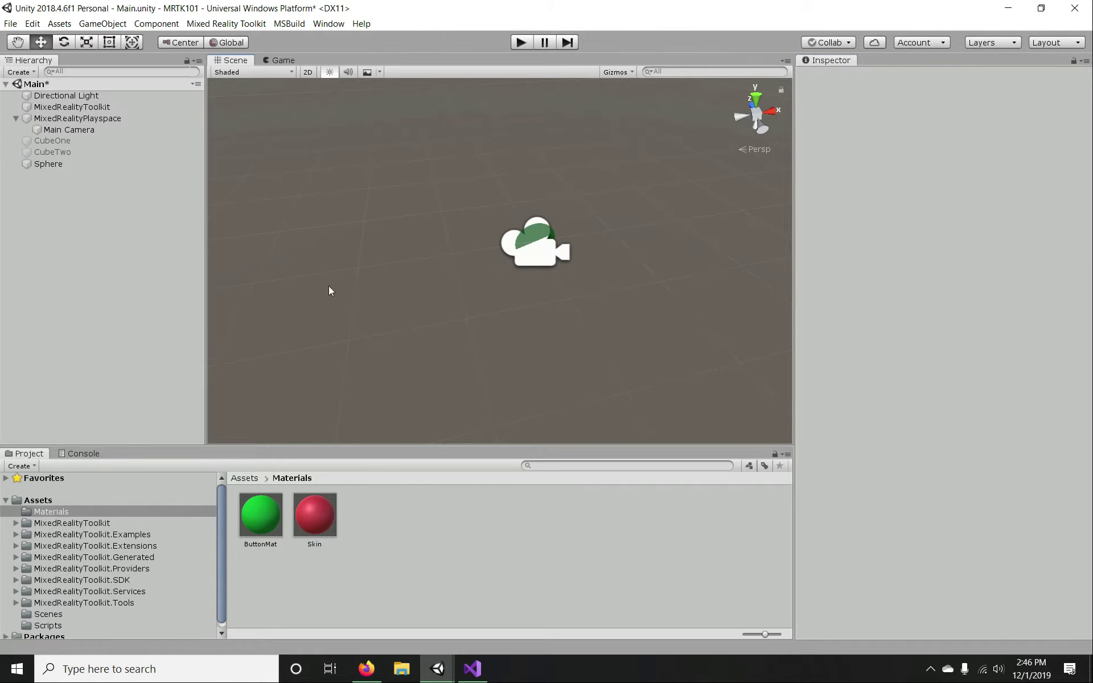
key(ctrl+z)
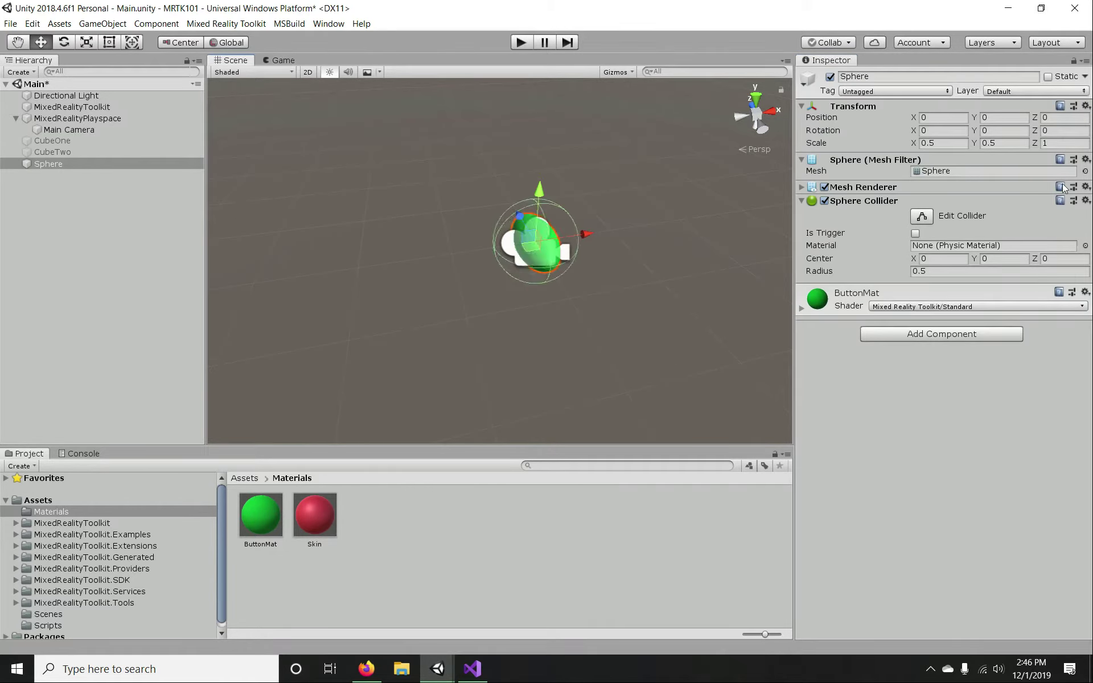
click(1076, 145)
text(0.5)
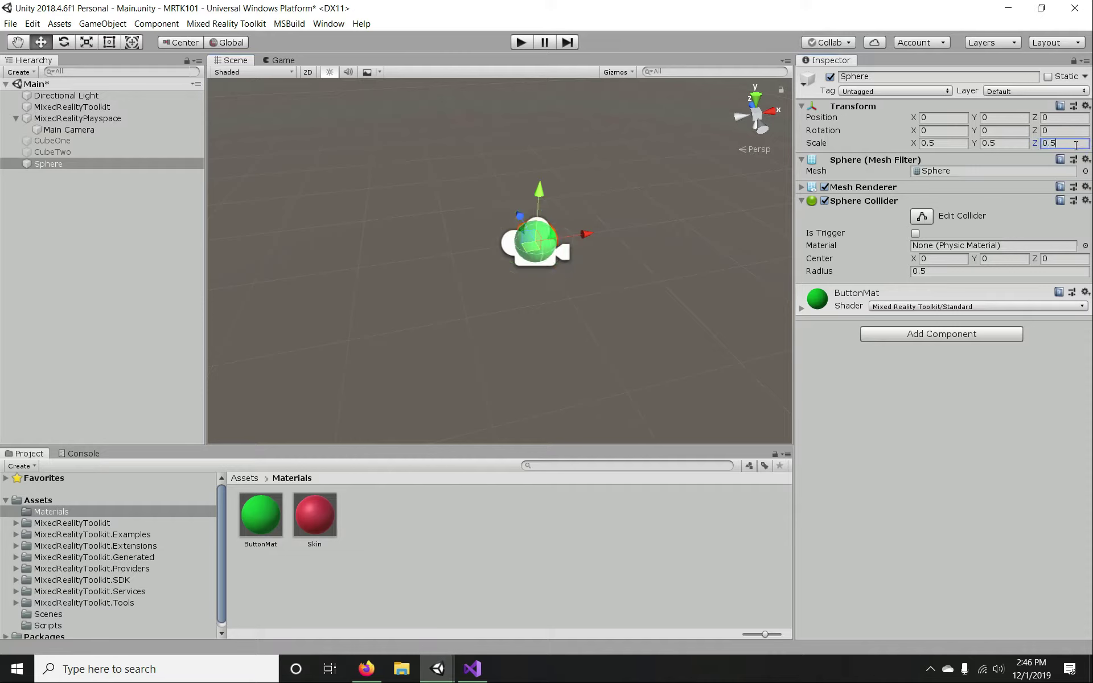
click(455, 420)
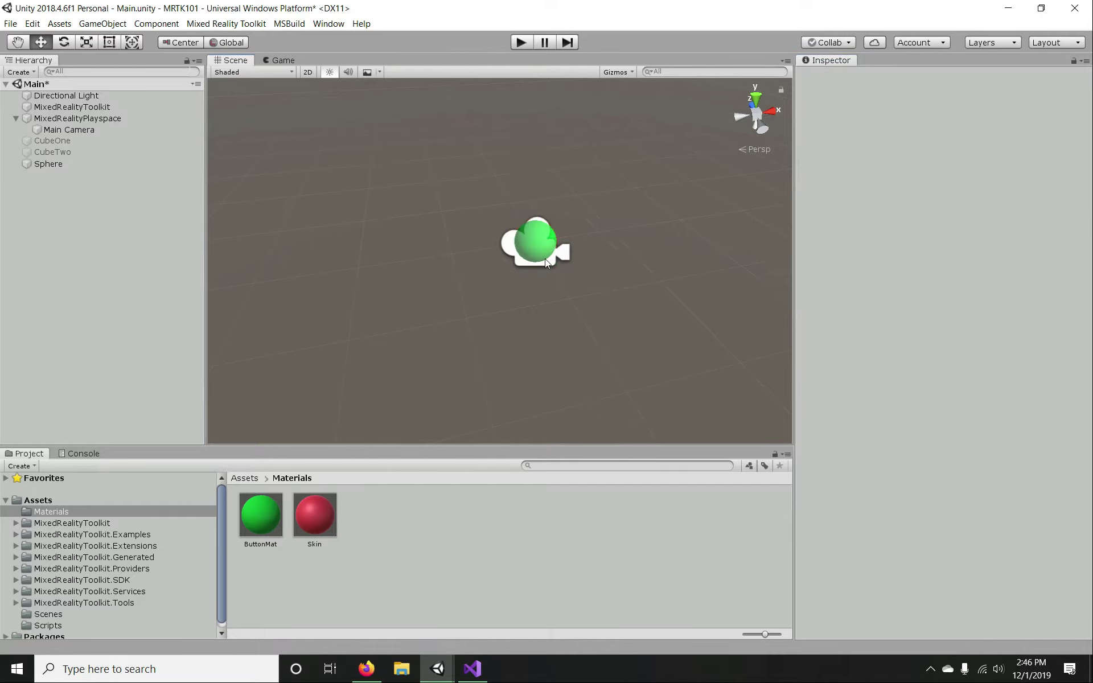
- Move the sphere forward from the camera to about Z 1.63 and check it in the game view
click(542, 241)
click(551, 254)
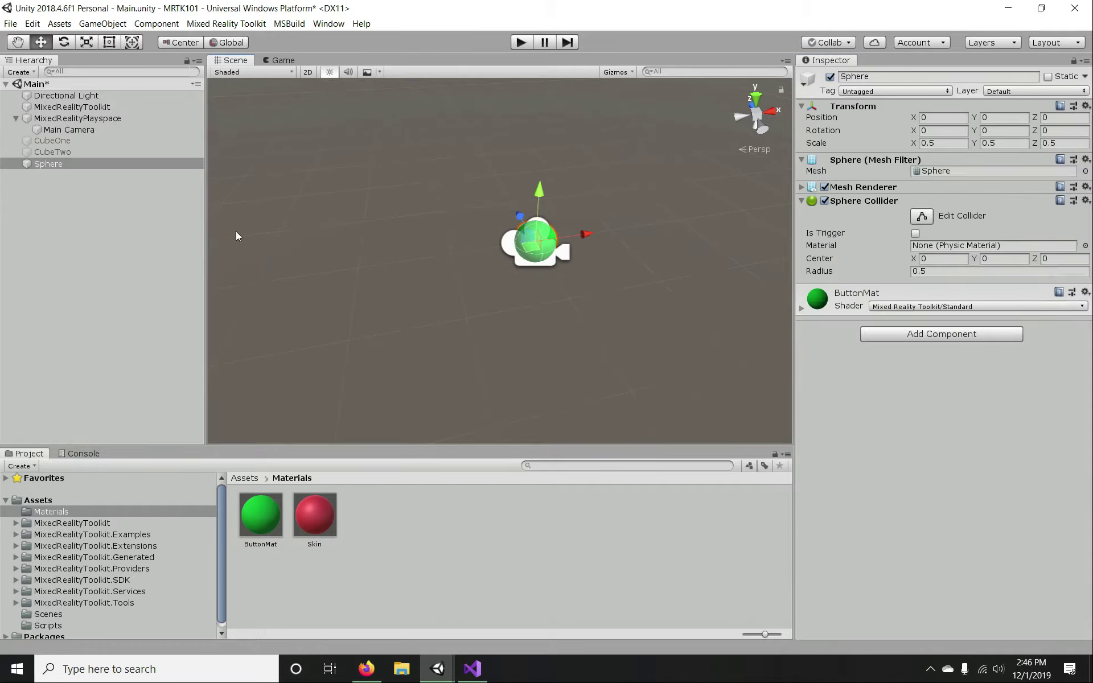
click(27, 165)
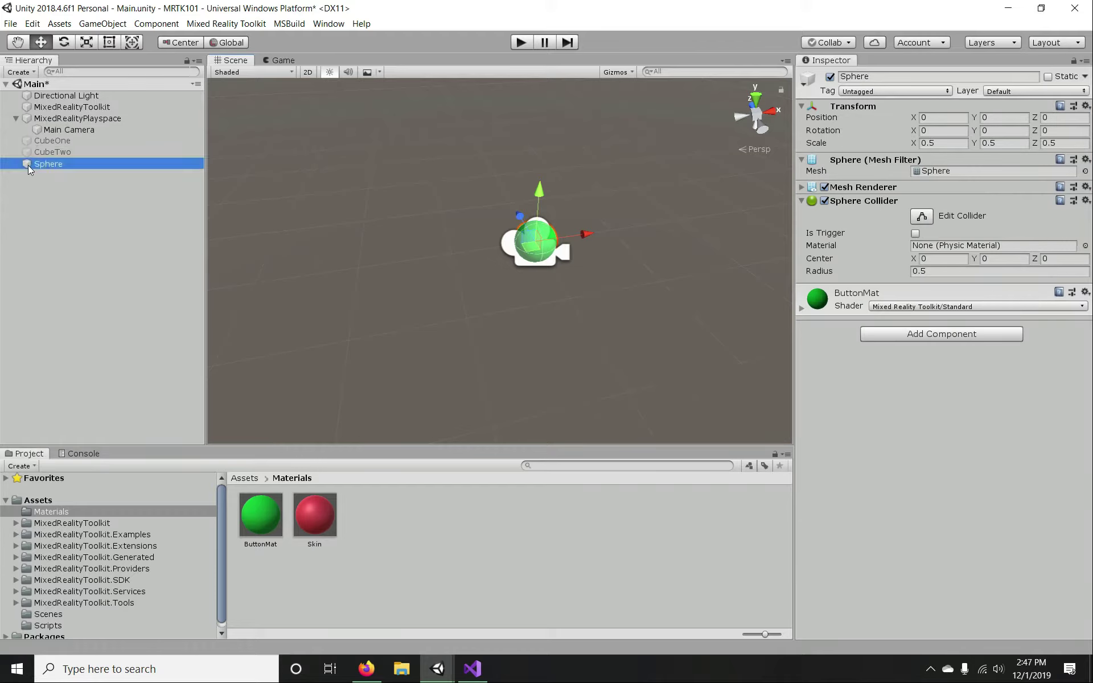
click(304, 353)
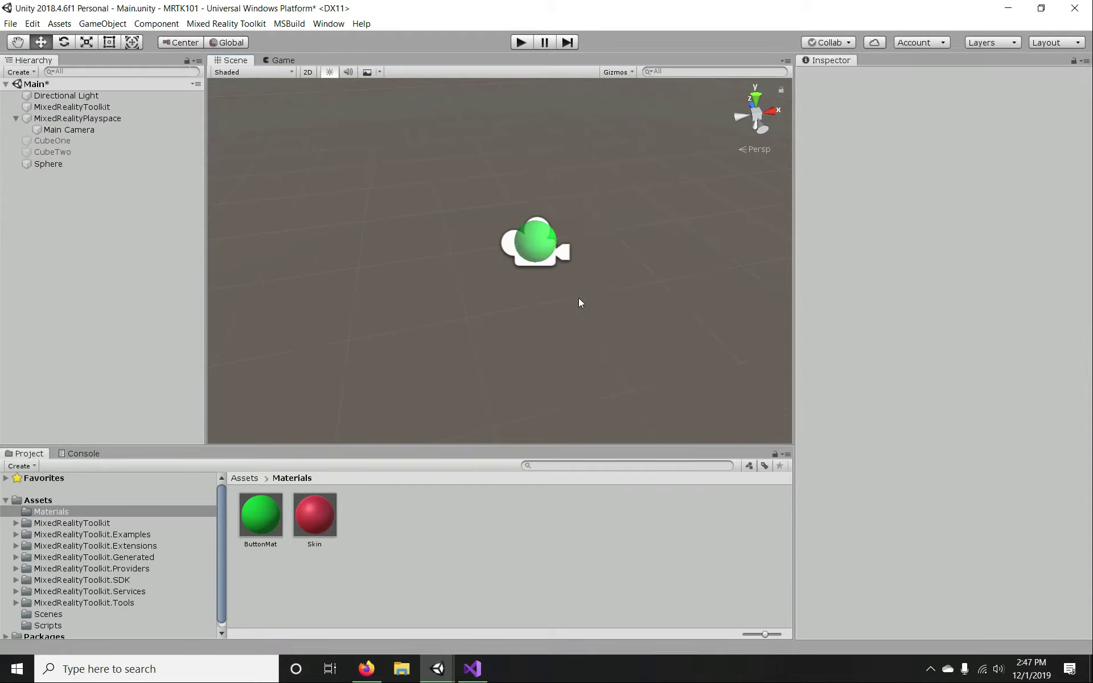
click(37, 163)
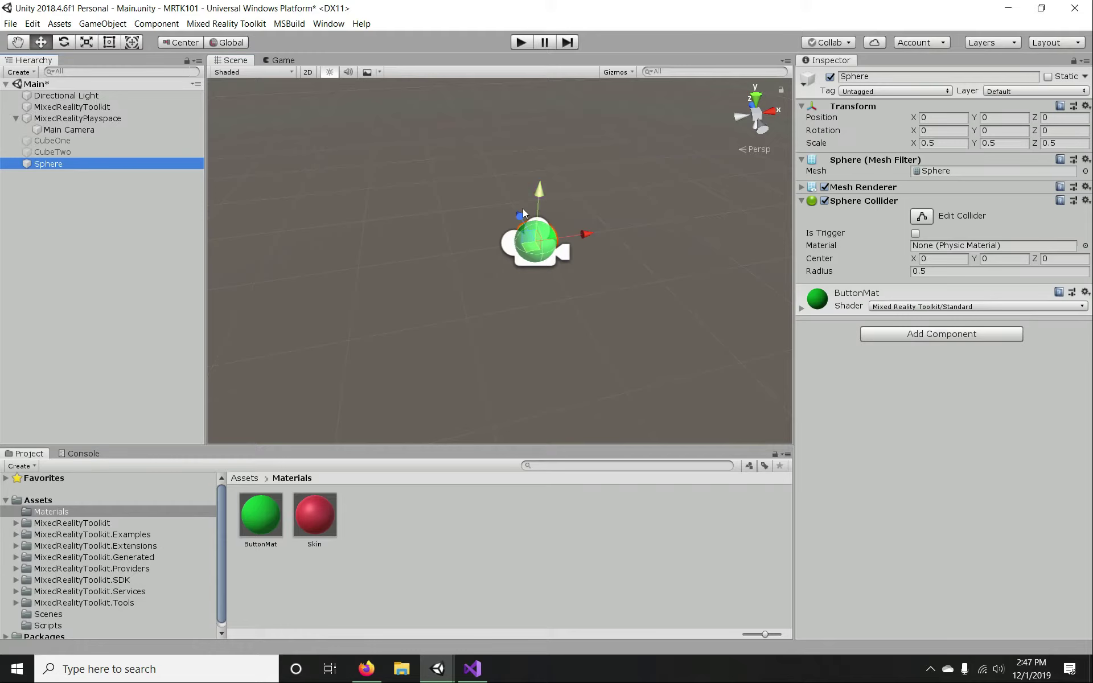
drag(518, 213, 478, 146)
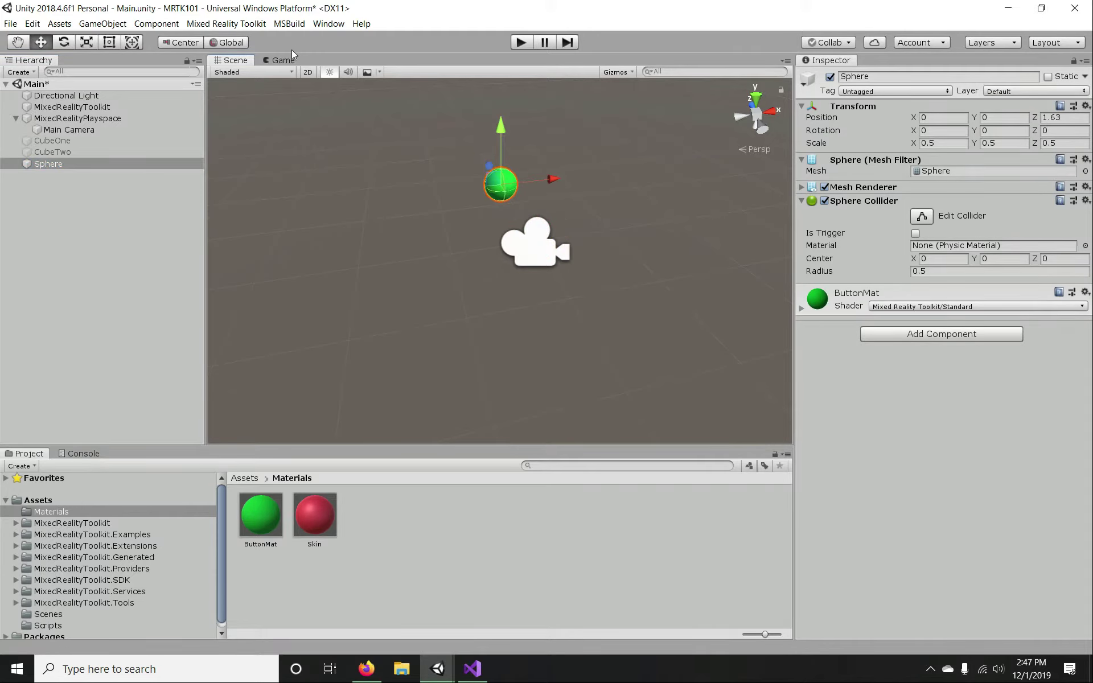
click(283, 60)
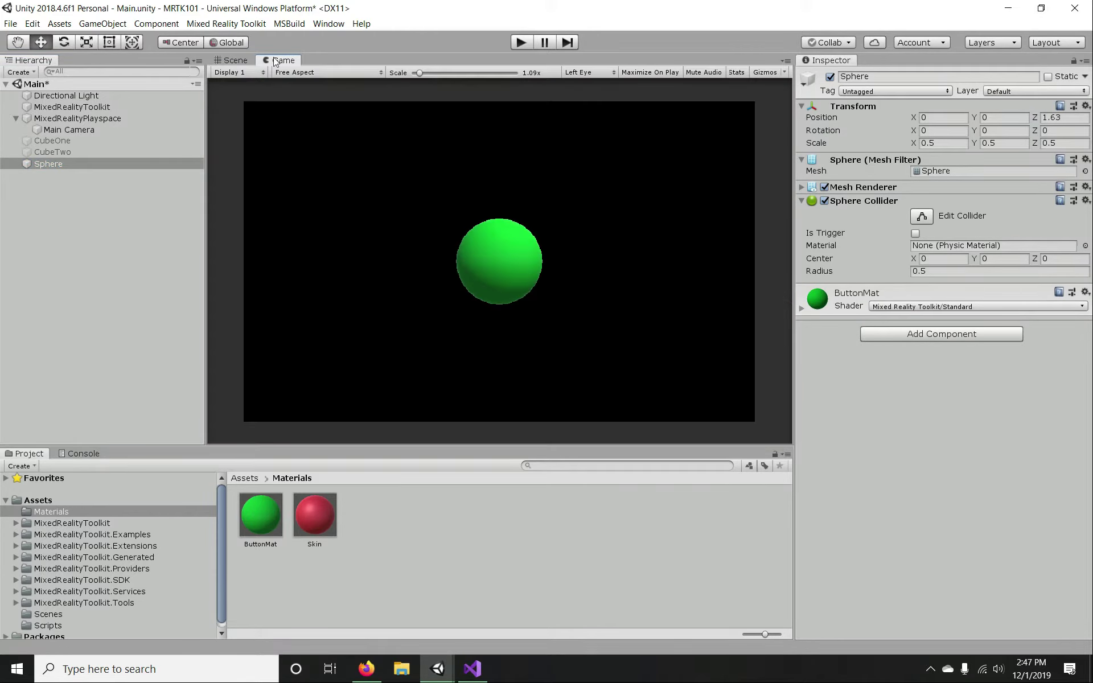
click(240, 60)
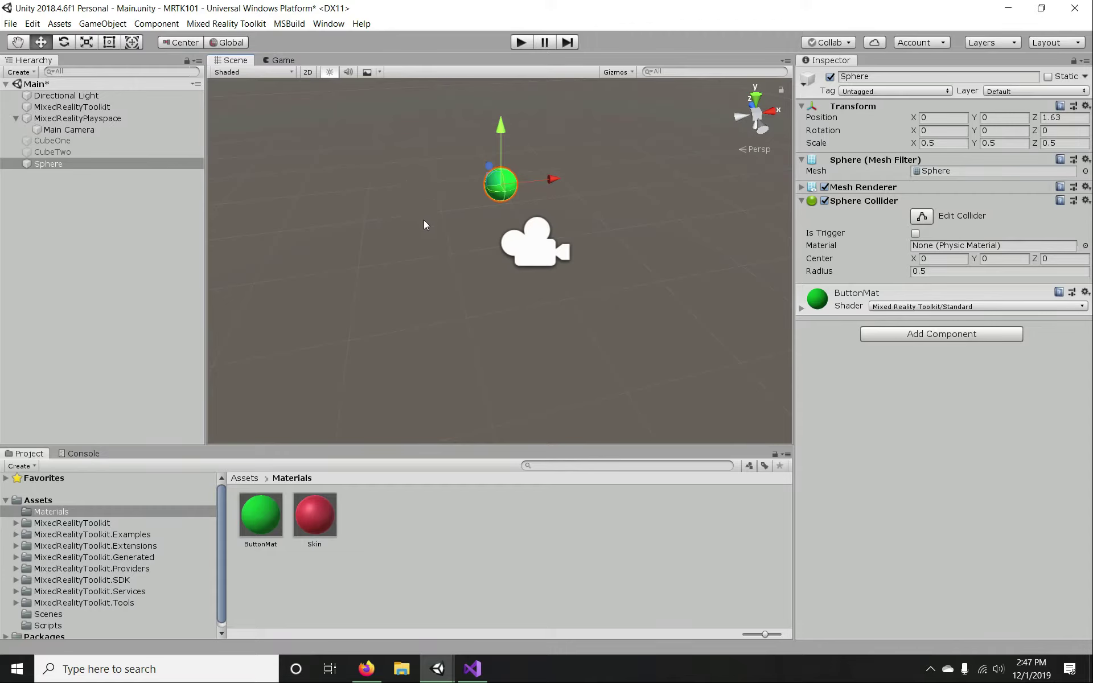
- Add a 3D Text object at the root of the scene and reset its transform
click(104, 221)
right_click(48, 199)
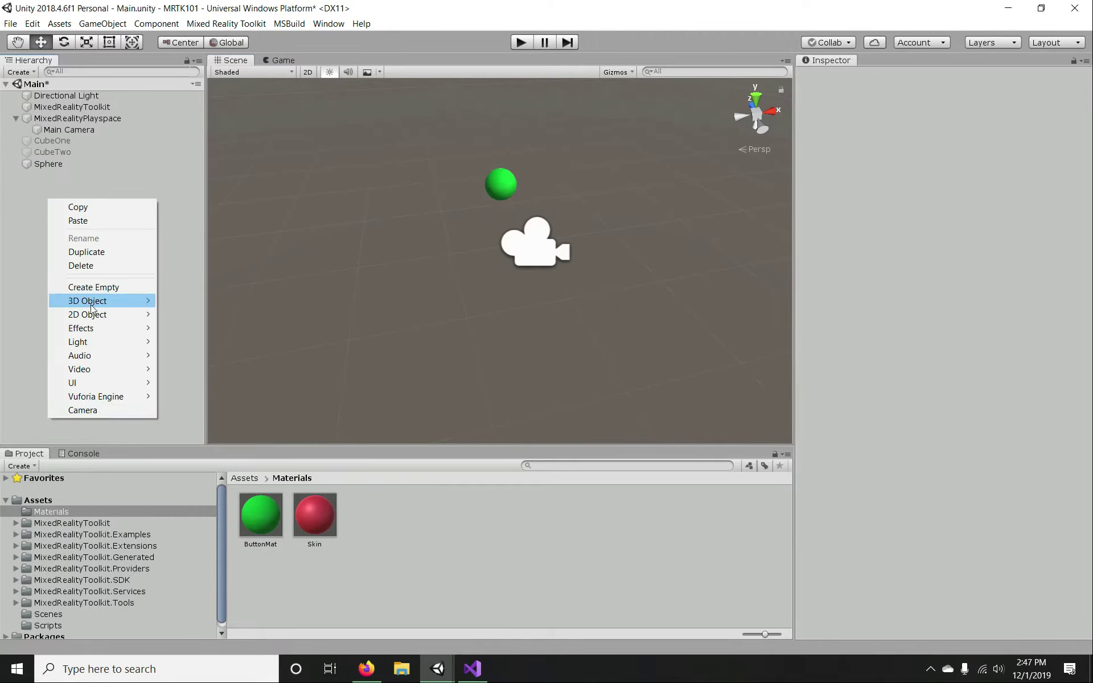
mouse_move(93, 306)
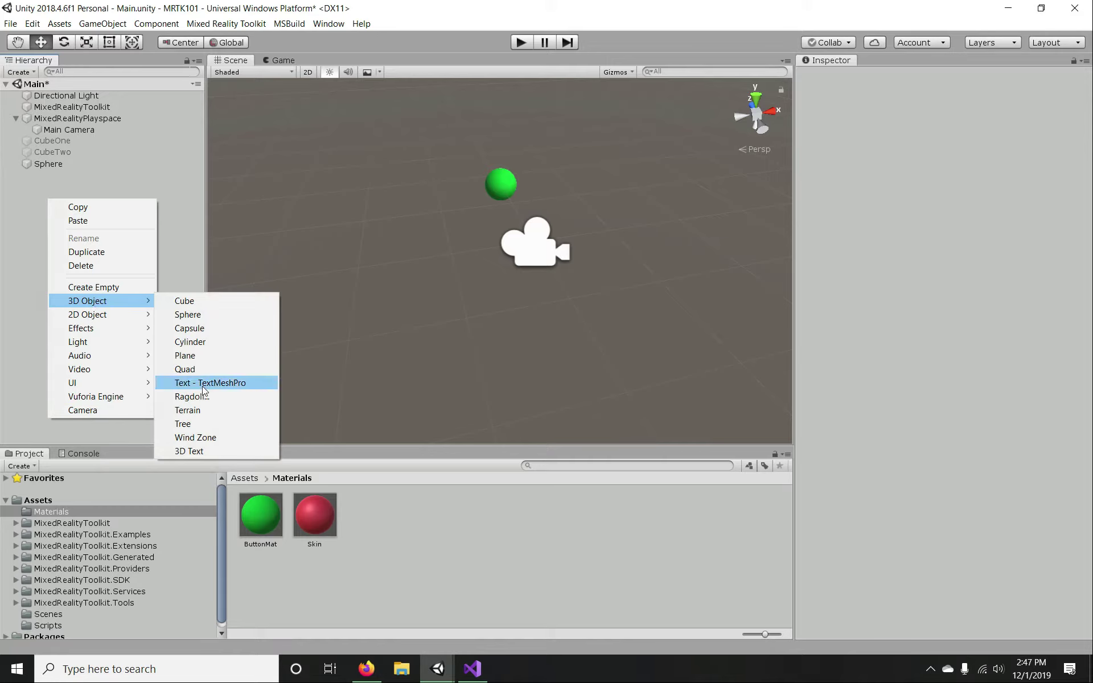
click(204, 454)
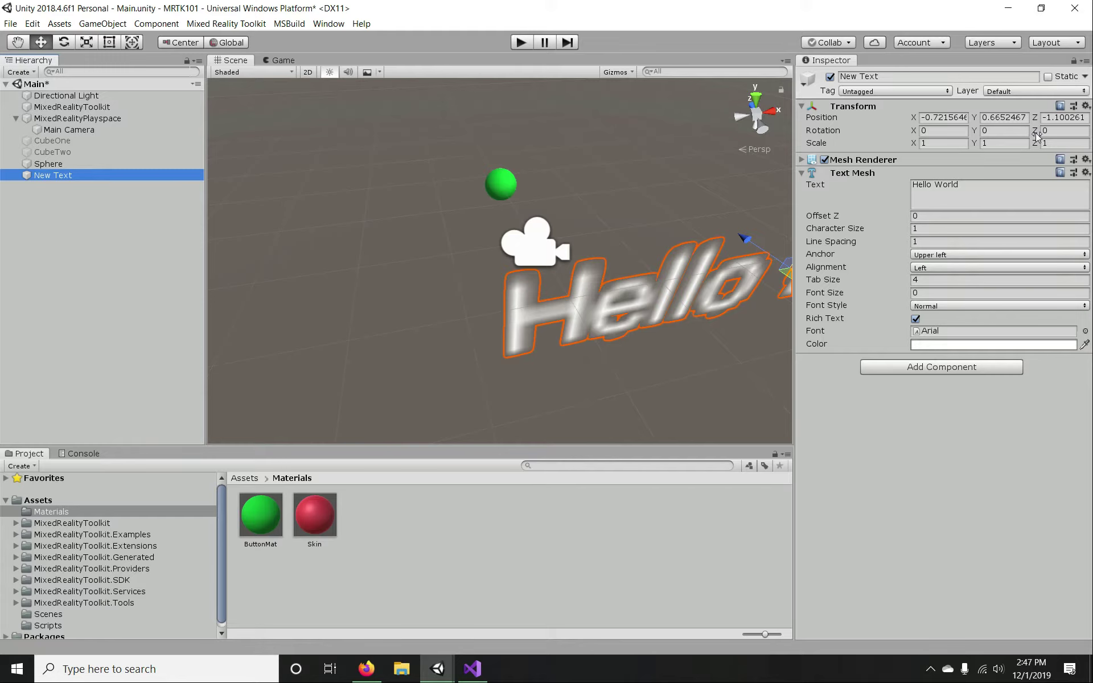
click(1085, 107)
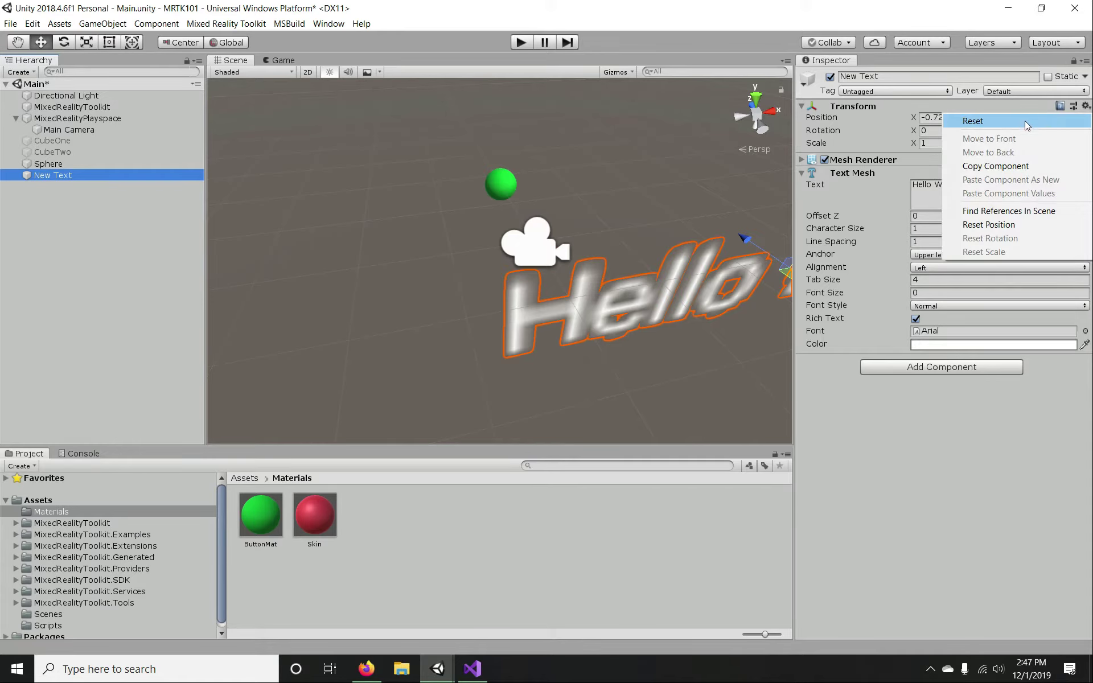
click(972, 121)
- Move the Hello World text in front of the camera to about X -1.75, Y -0.33 and Z 2.99, checking the game view
drag(700, 221, 547, 148)
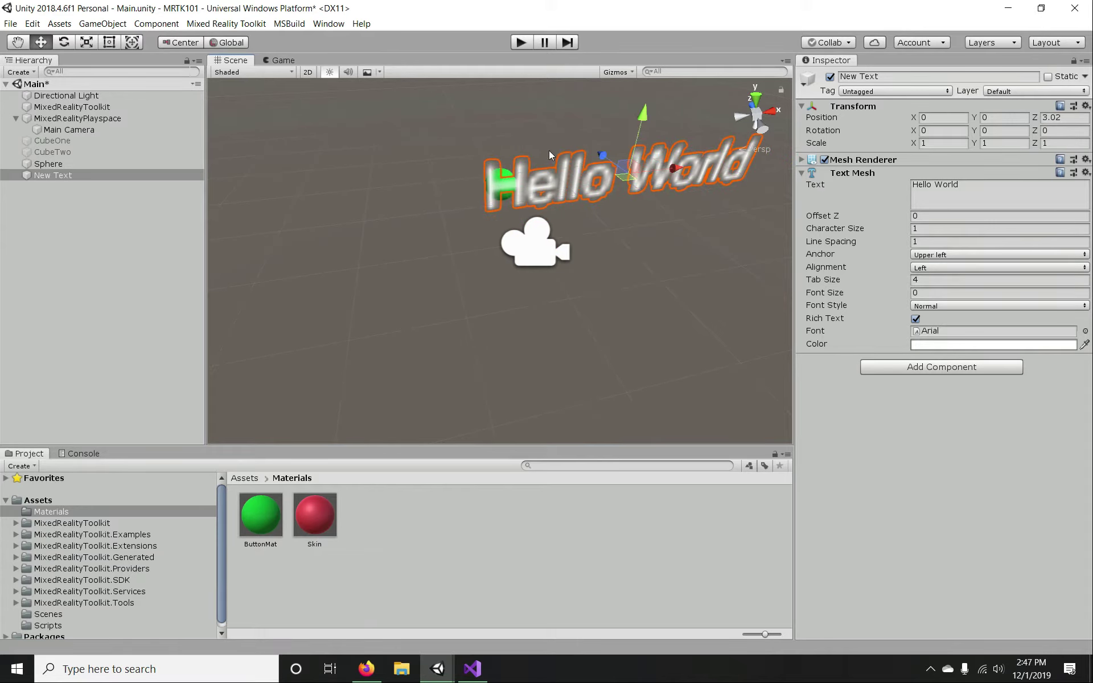
drag(642, 121, 626, 189)
click(279, 59)
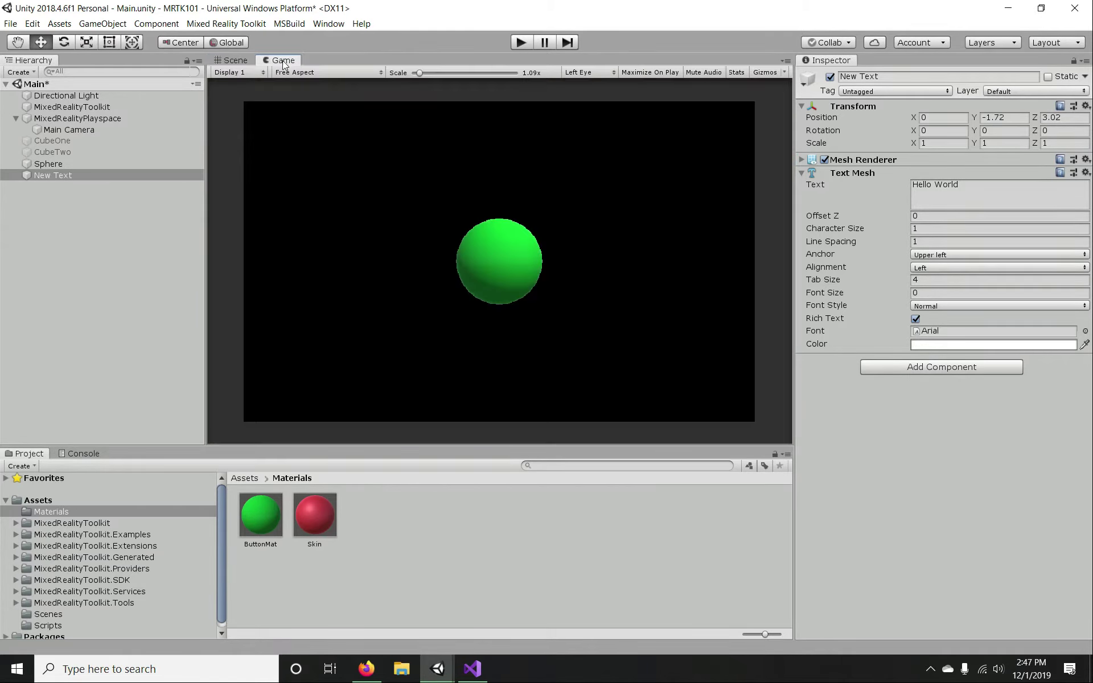
click(235, 60)
drag(661, 233, 589, 236)
drag(521, 223, 511, 183)
- Move the sphere above the Hello World text to about Y 0.29 and Z 1.77, checking its placement in the game view
click(512, 183)
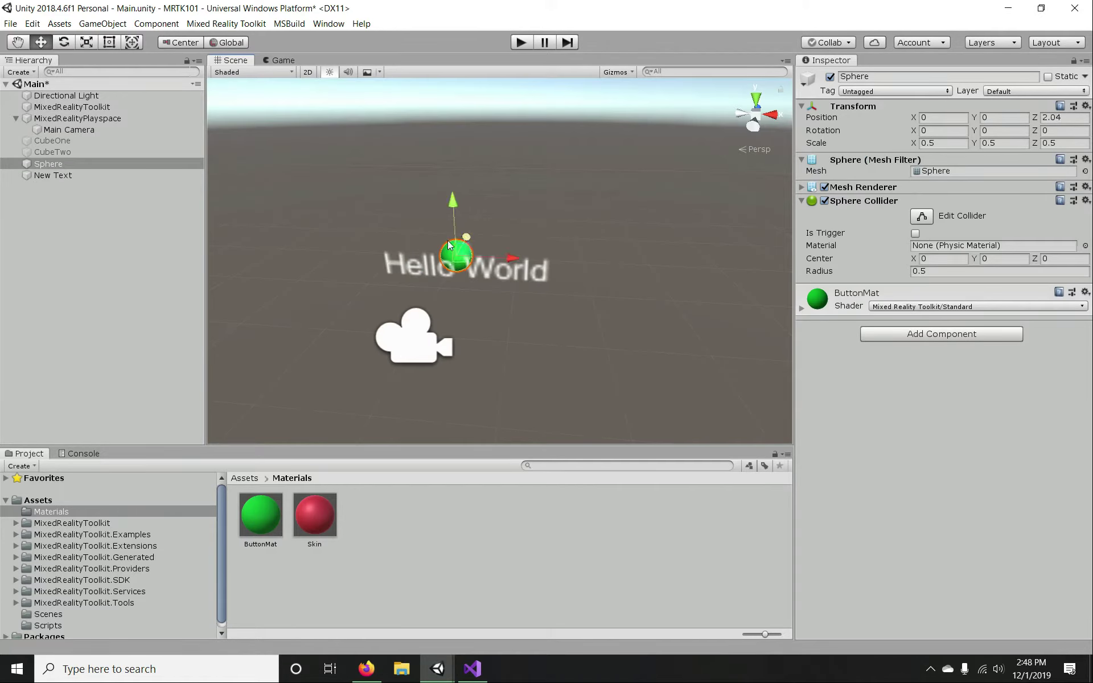
drag(470, 205, 351, 143)
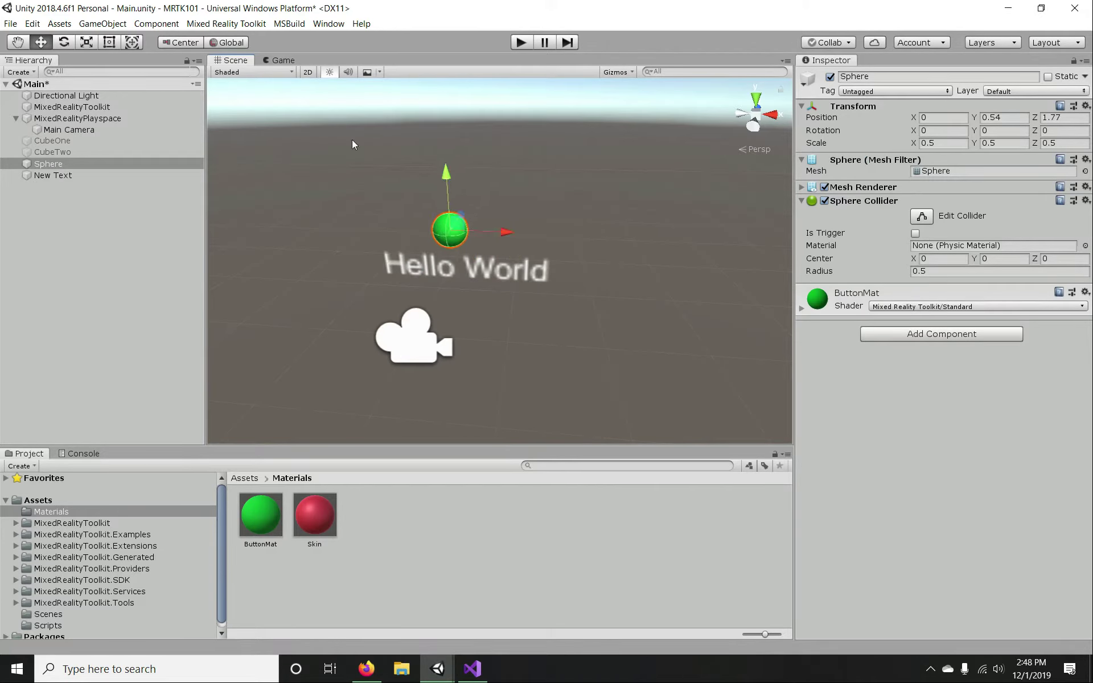
click(277, 59)
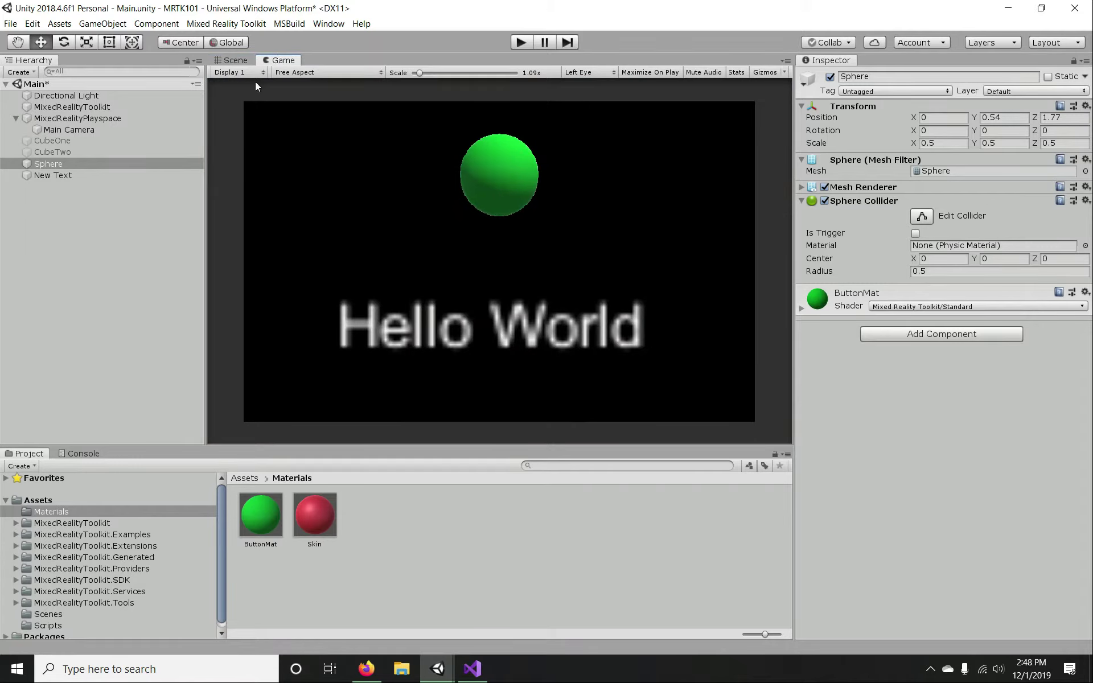
click(234, 60)
drag(451, 174, 451, 191)
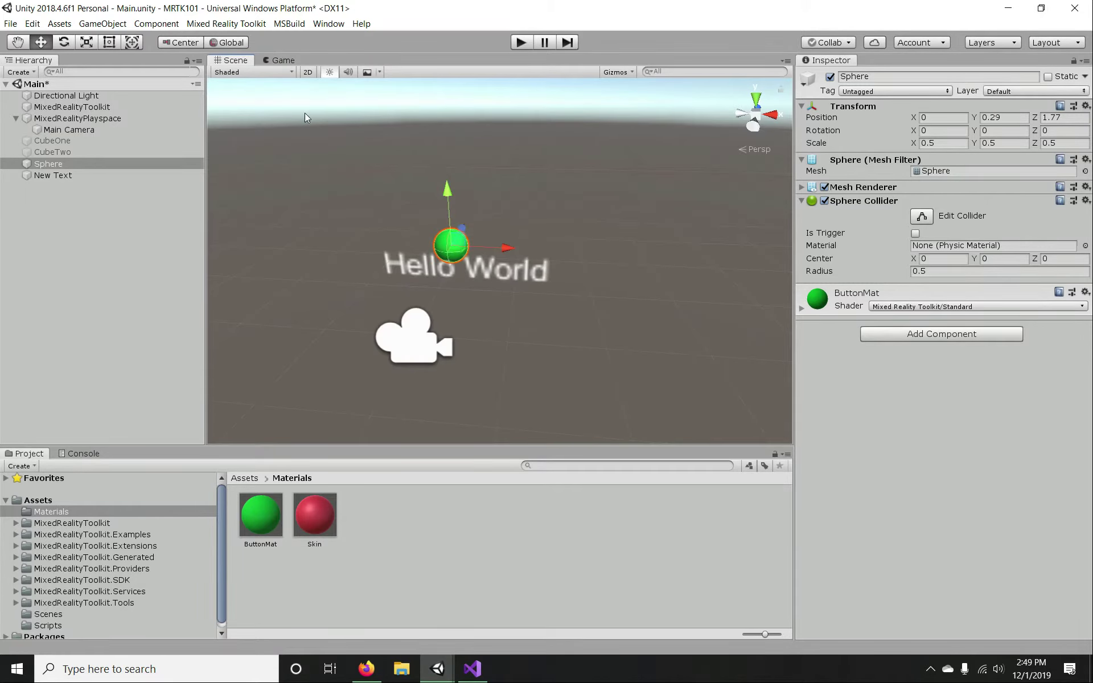
click(280, 60)
click(228, 60)
click(316, 256)
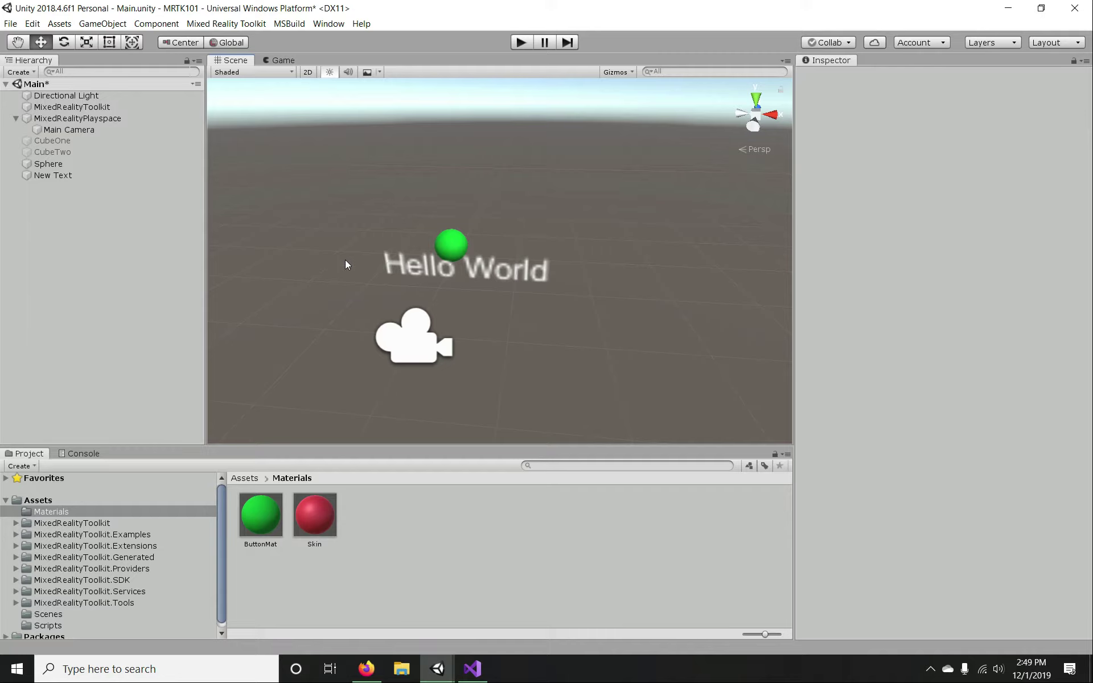
- Examine the enabled Capabilities in the Player publishing settings for Universal Windows Platform, including InternetClient, Microphone and SpatialPerception, and close the project settings
click(31, 24)
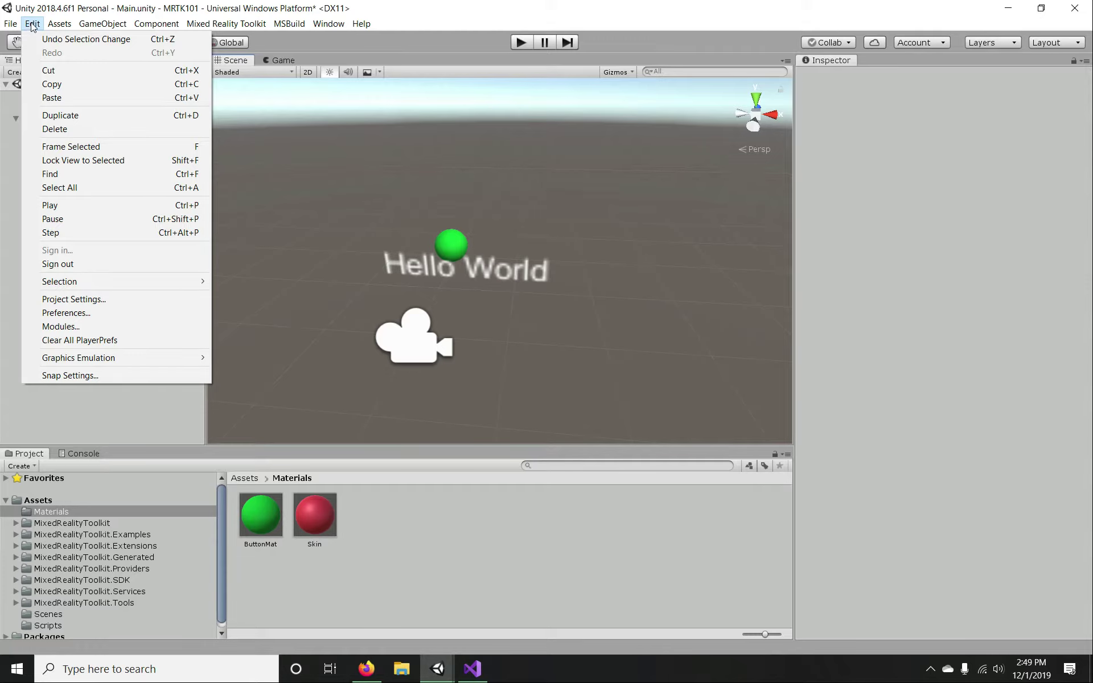
click(86, 300)
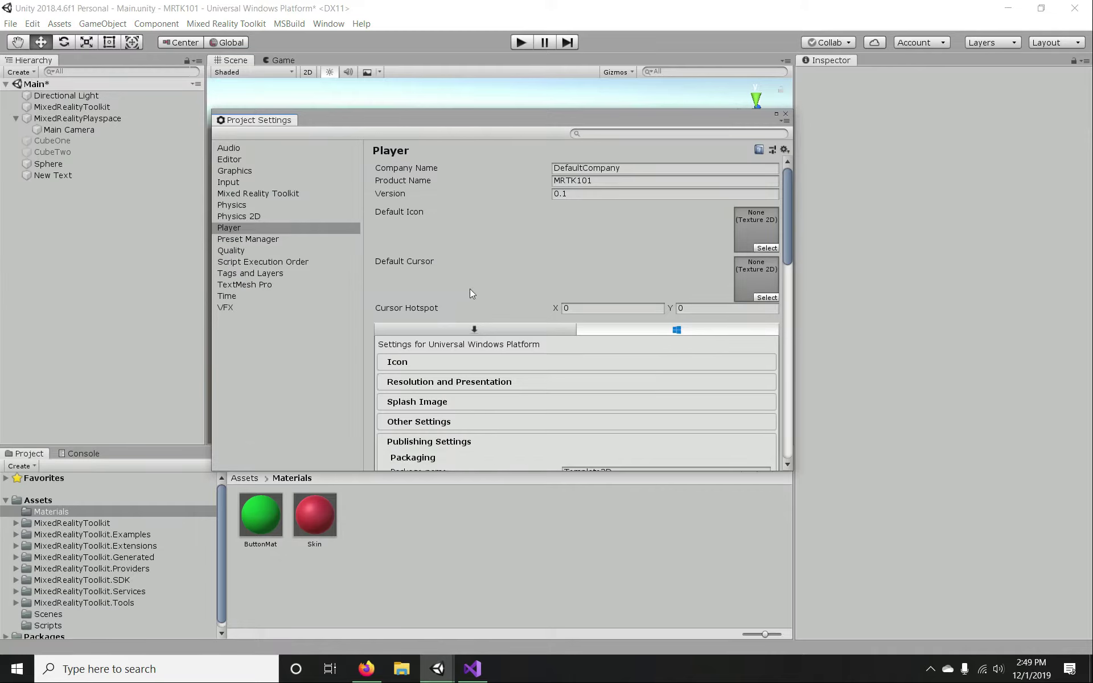
scroll(470, 290, down, 10)
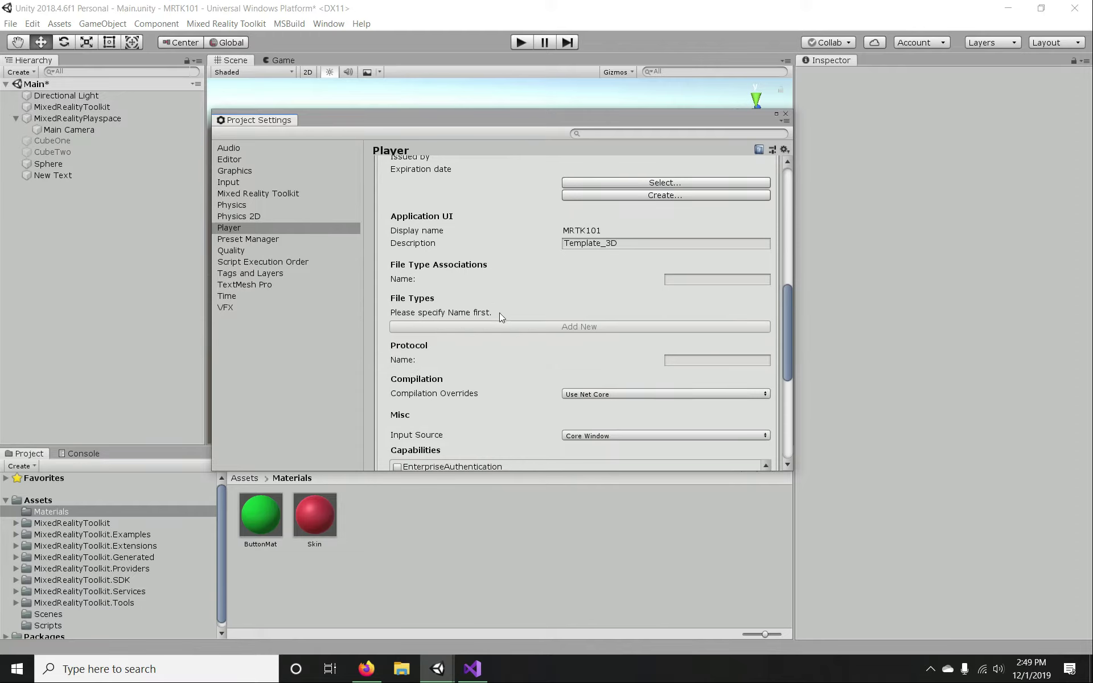
scroll(469, 318, down, 3)
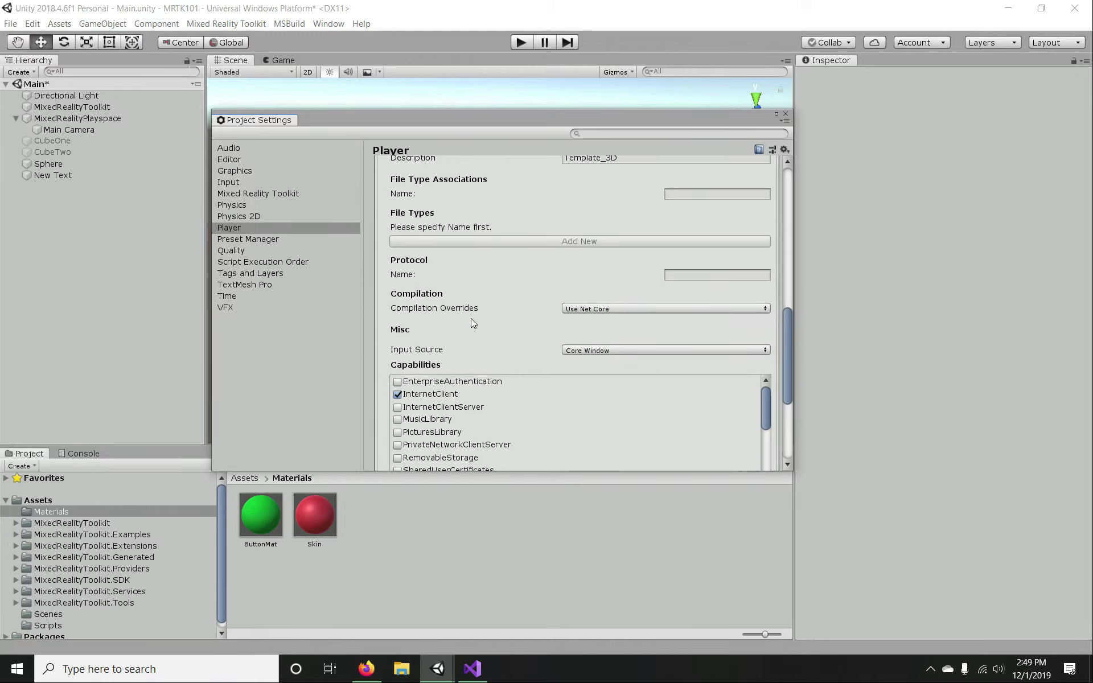
scroll(469, 319, down, 3)
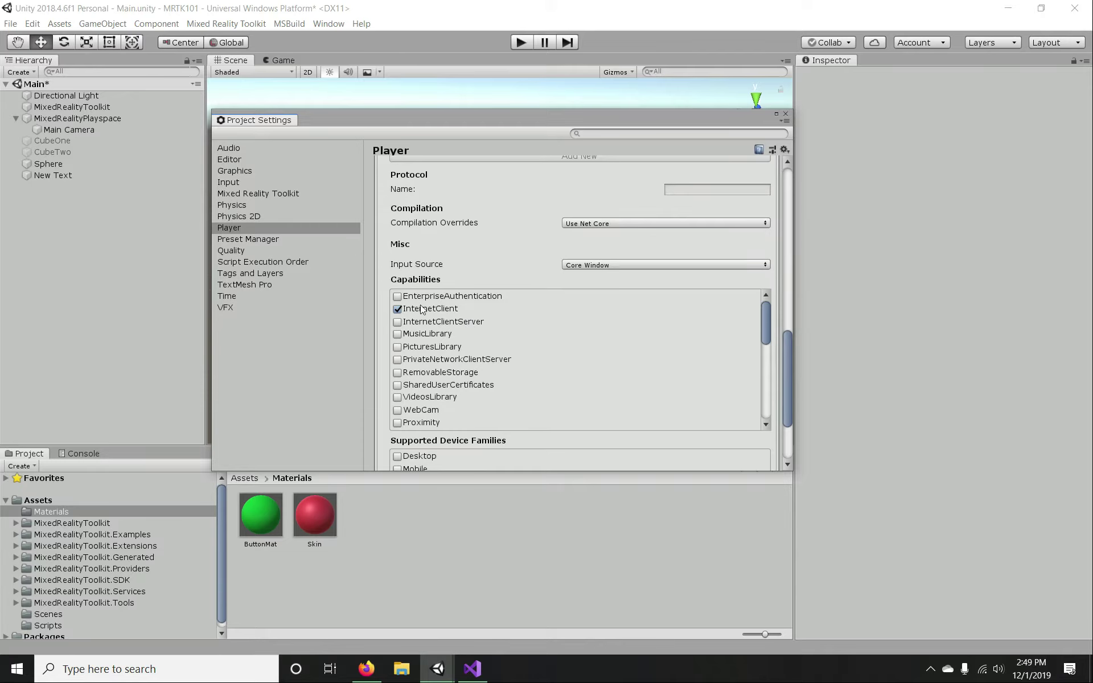
scroll(430, 311, down, 3)
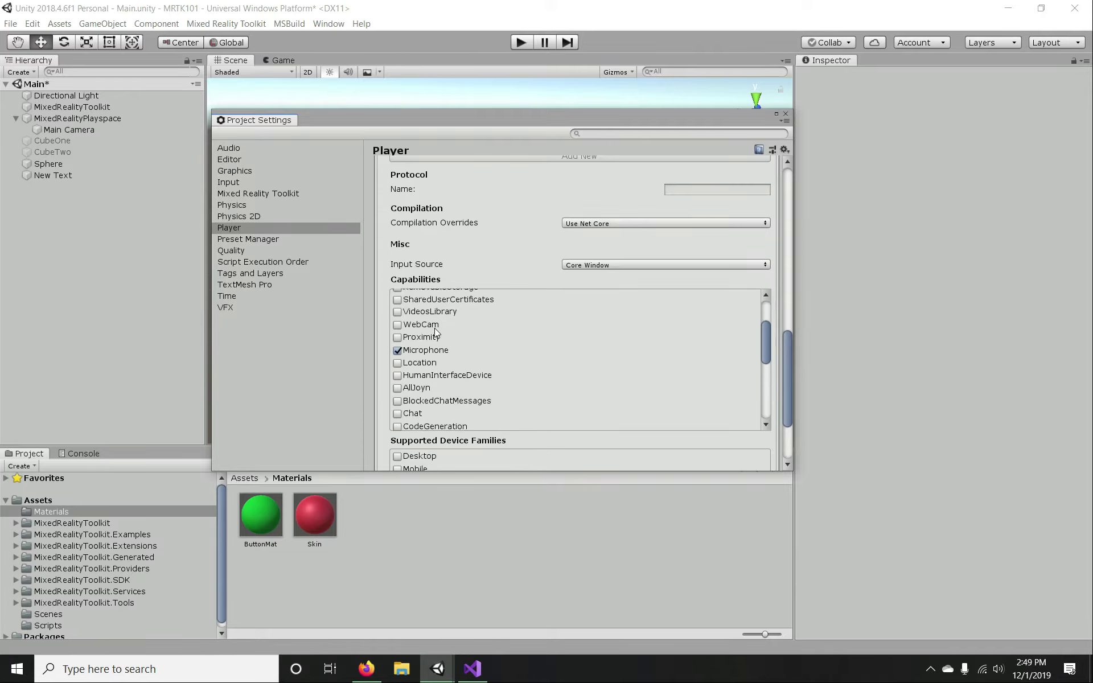
scroll(433, 351, down, 5)
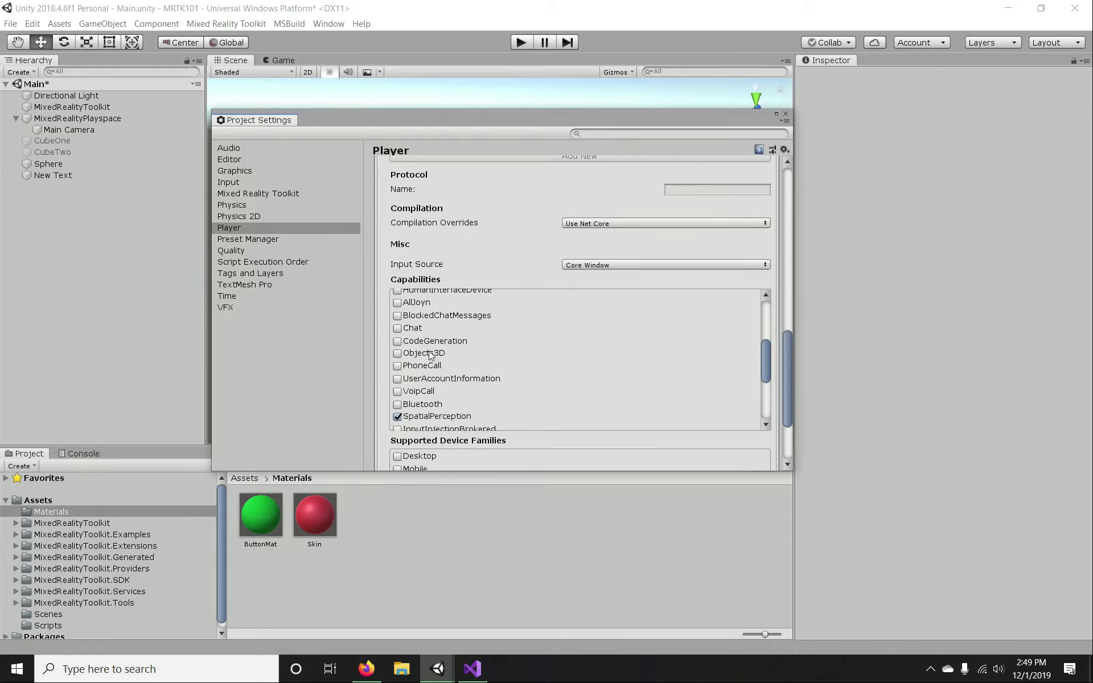
scroll(428, 379, up, 5)
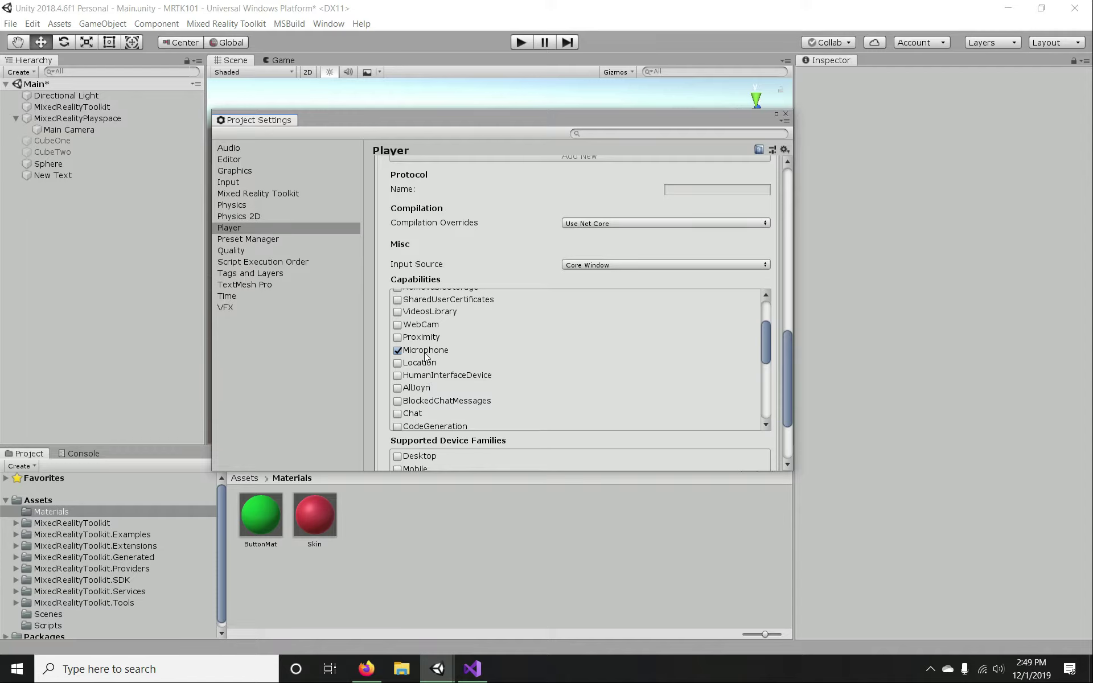
scroll(426, 353, up, 3)
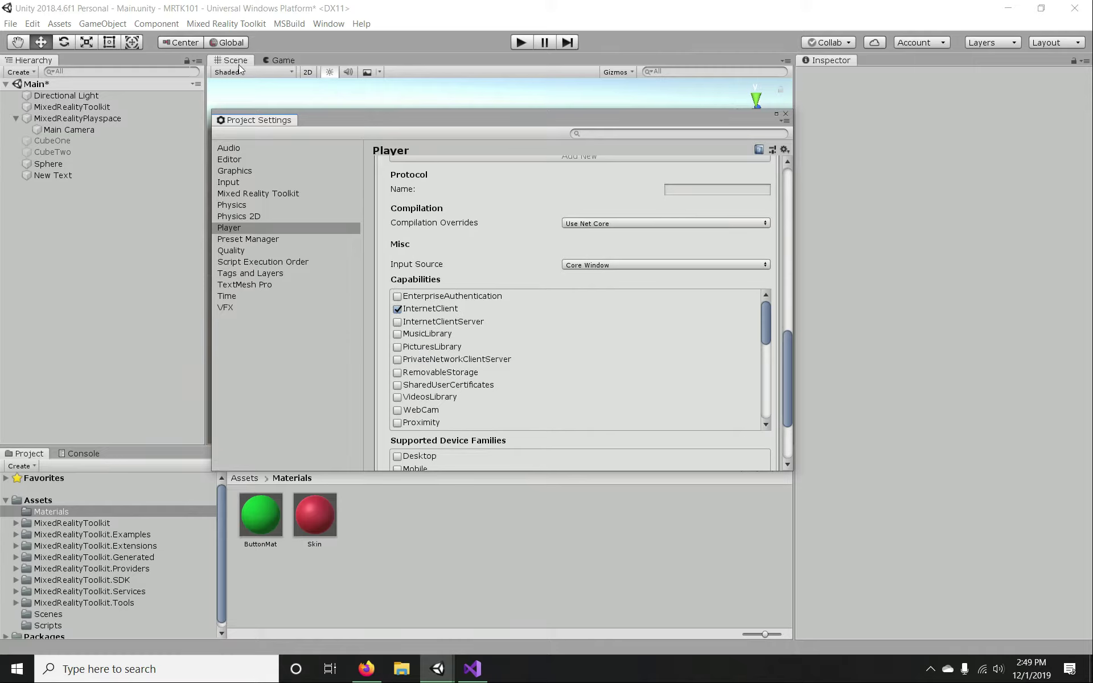
right_click(260, 119)
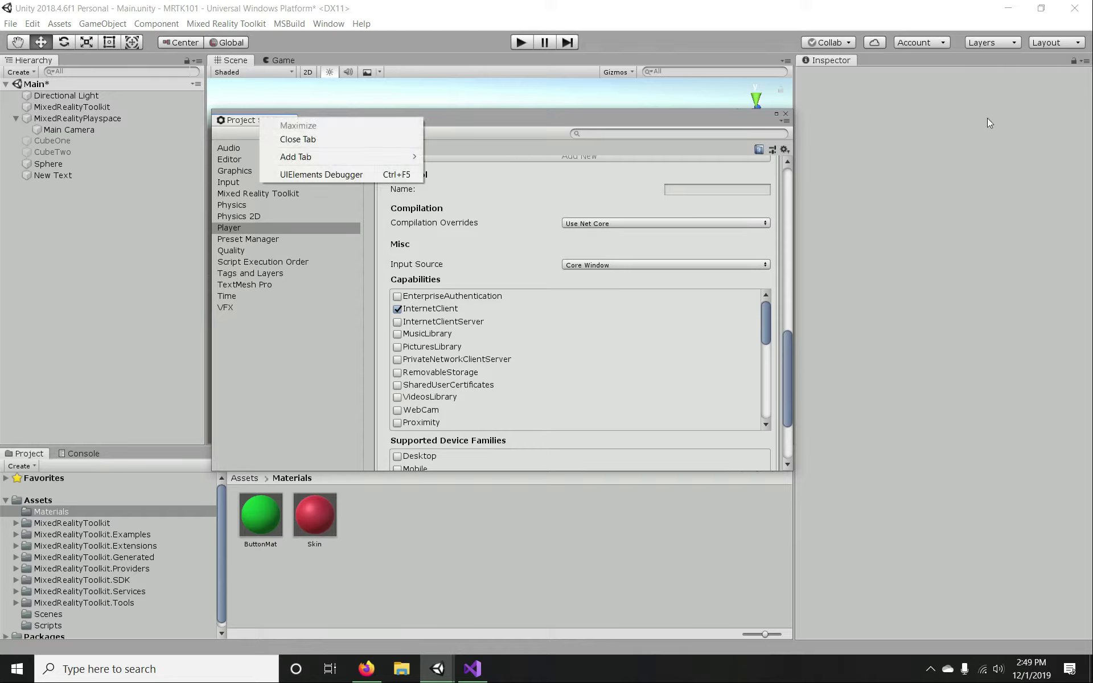
click(786, 113)
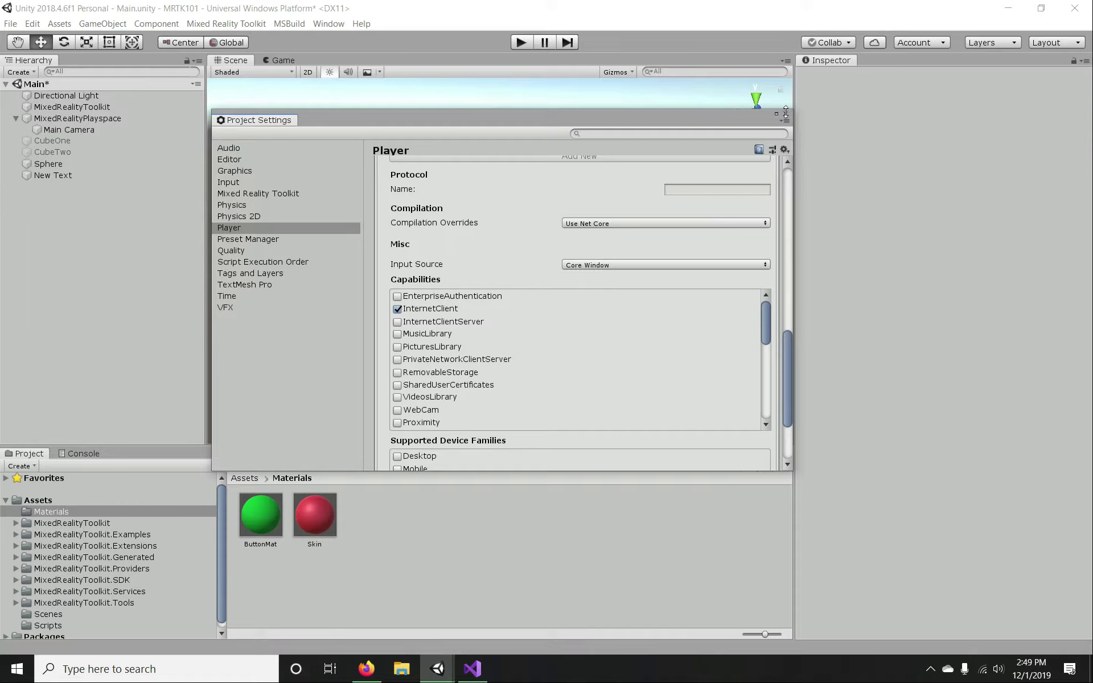
click(786, 115)
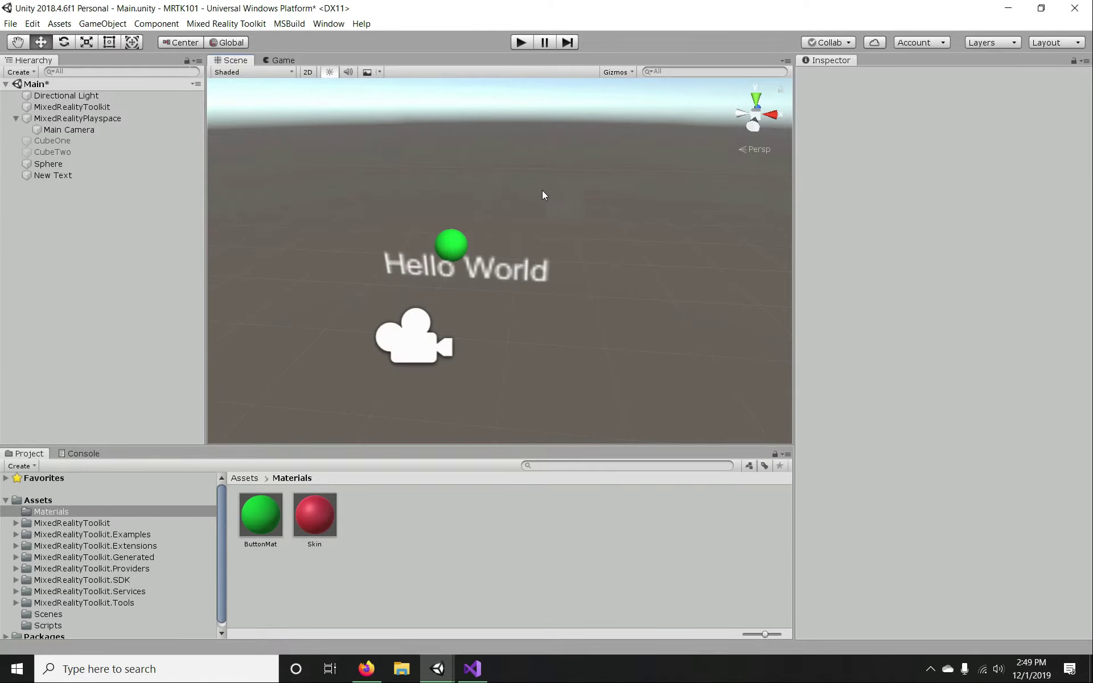
- Make the Hello World text object a child of the sphere and rename it SpeechToText
drag(57, 176, 49, 165)
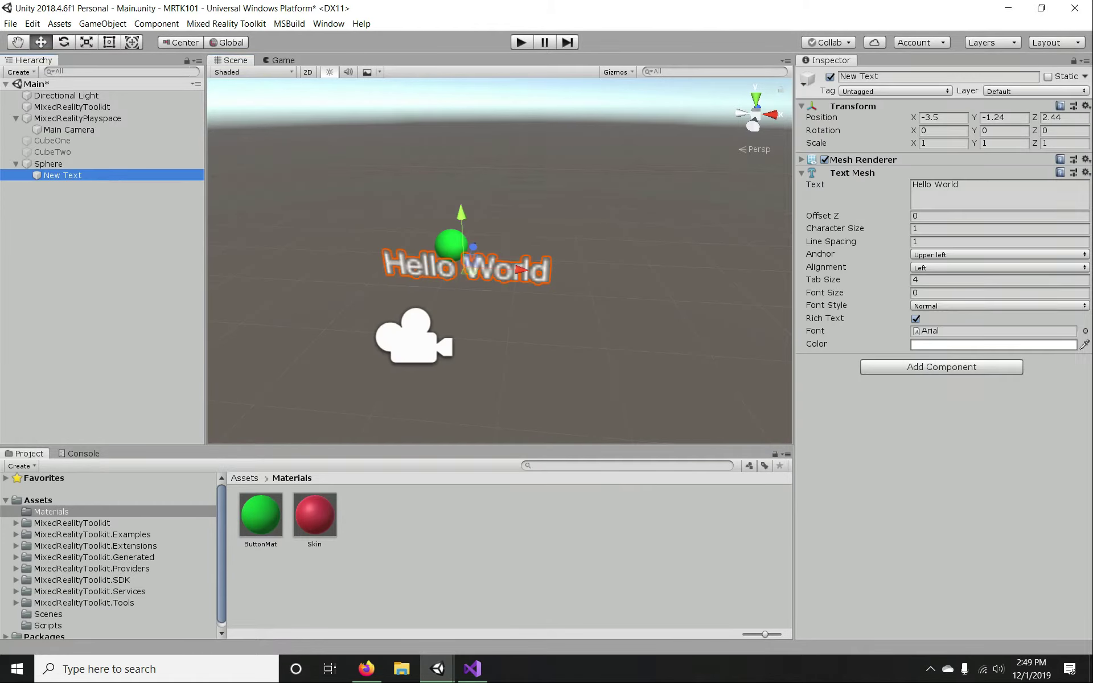
click(891, 80)
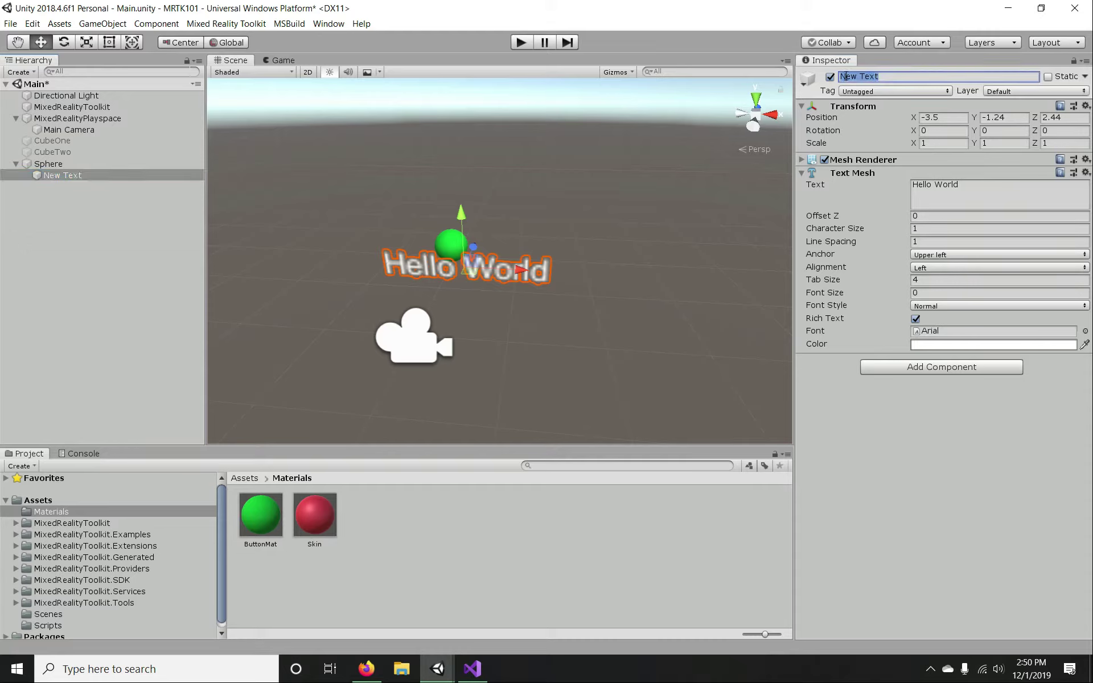
drag(840, 76, 855, 77)
text(SpeechTp)
key(BackSpace)
text(oText)
key(Return)
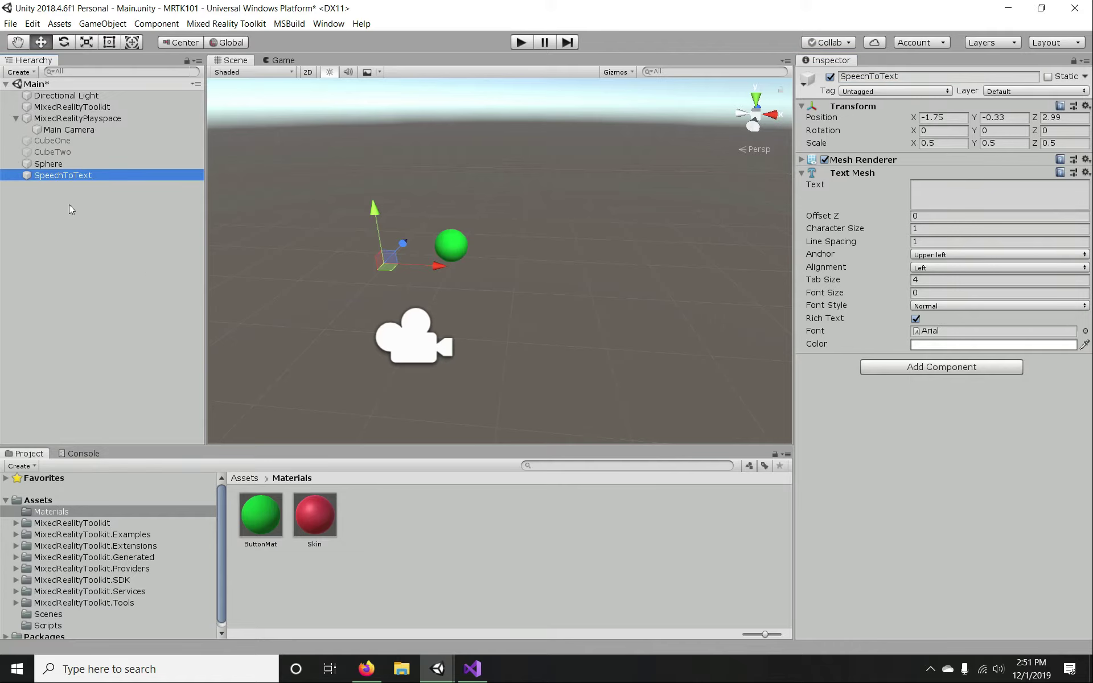
- Add a Dictation Handler component to the sphere
click(50, 166)
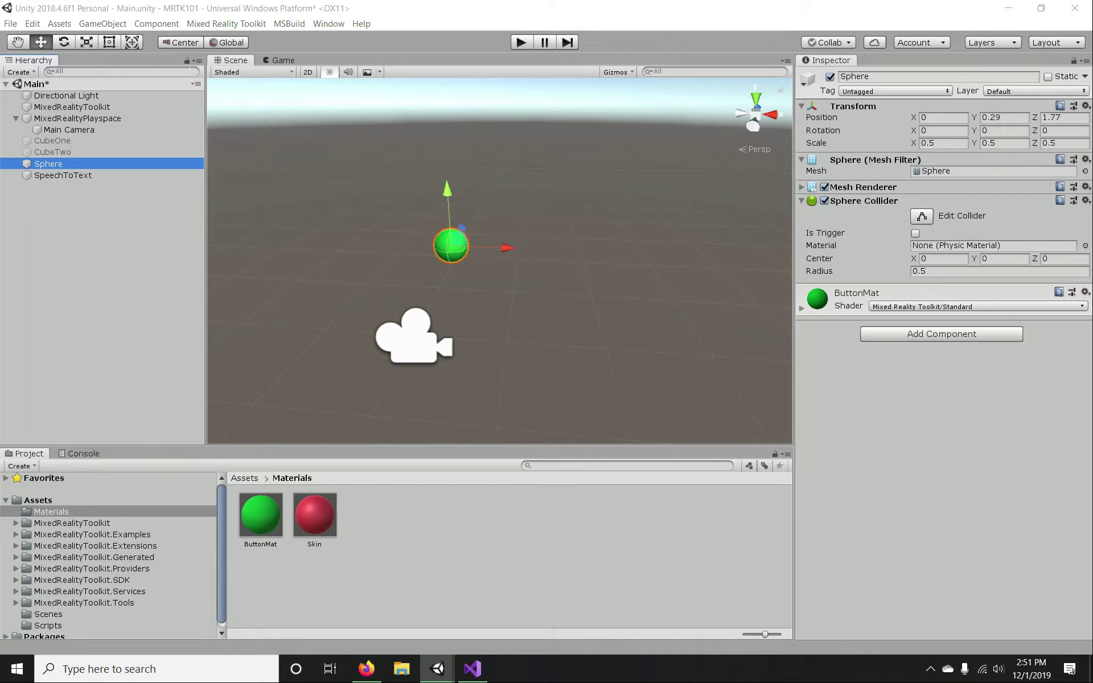
click(985, 330)
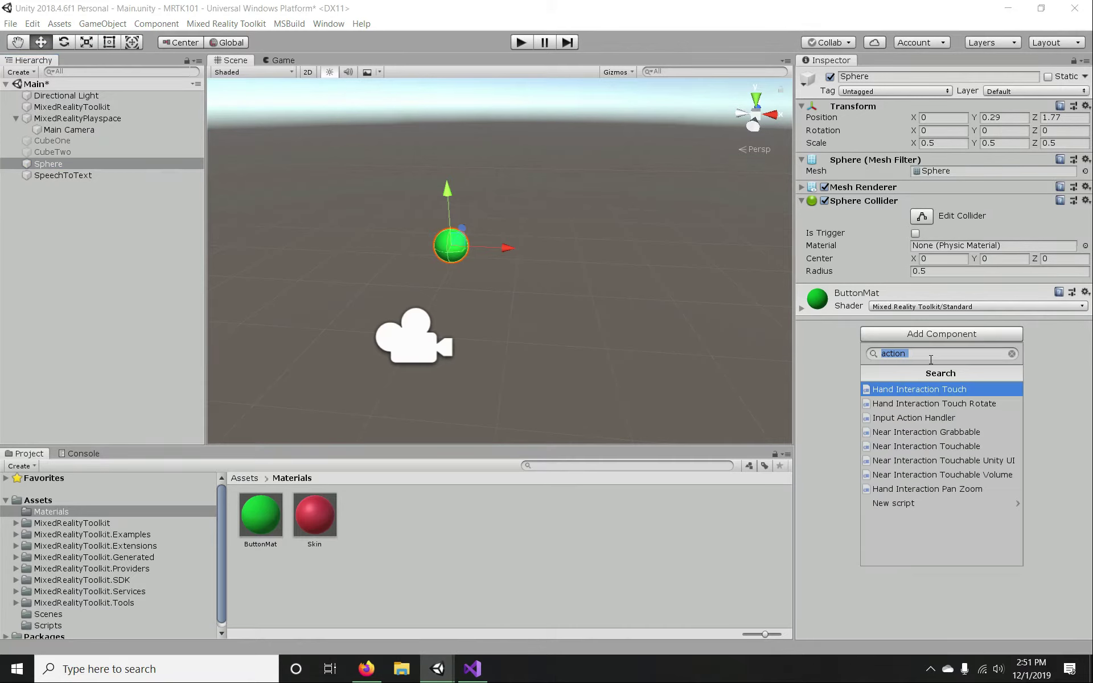
text(Dictat)
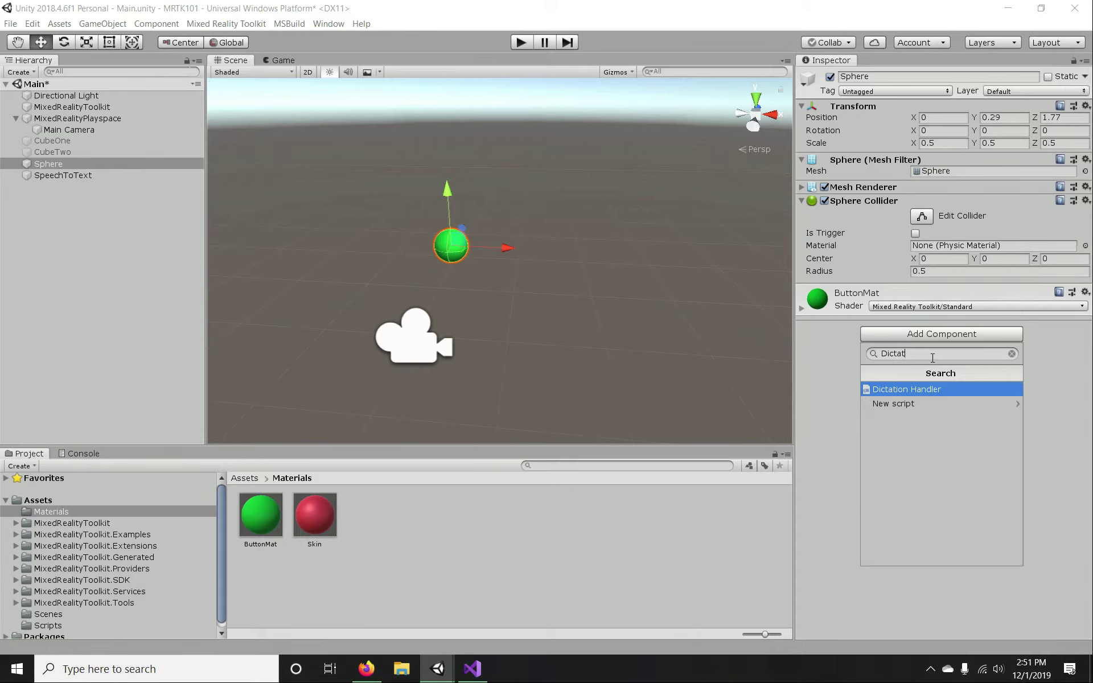
key(Return)
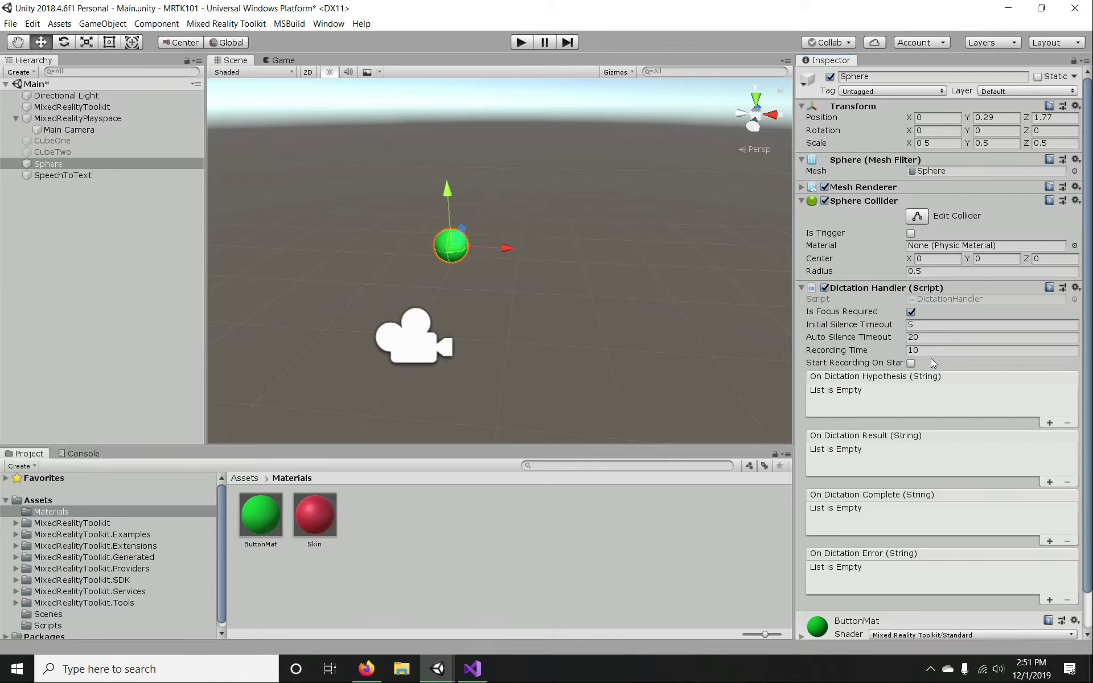
- Examine the sphere's Dictation Handler settings for focus, silence timeouts, recording time and dictation events, and check the console
scroll(896, 400, down, 3)
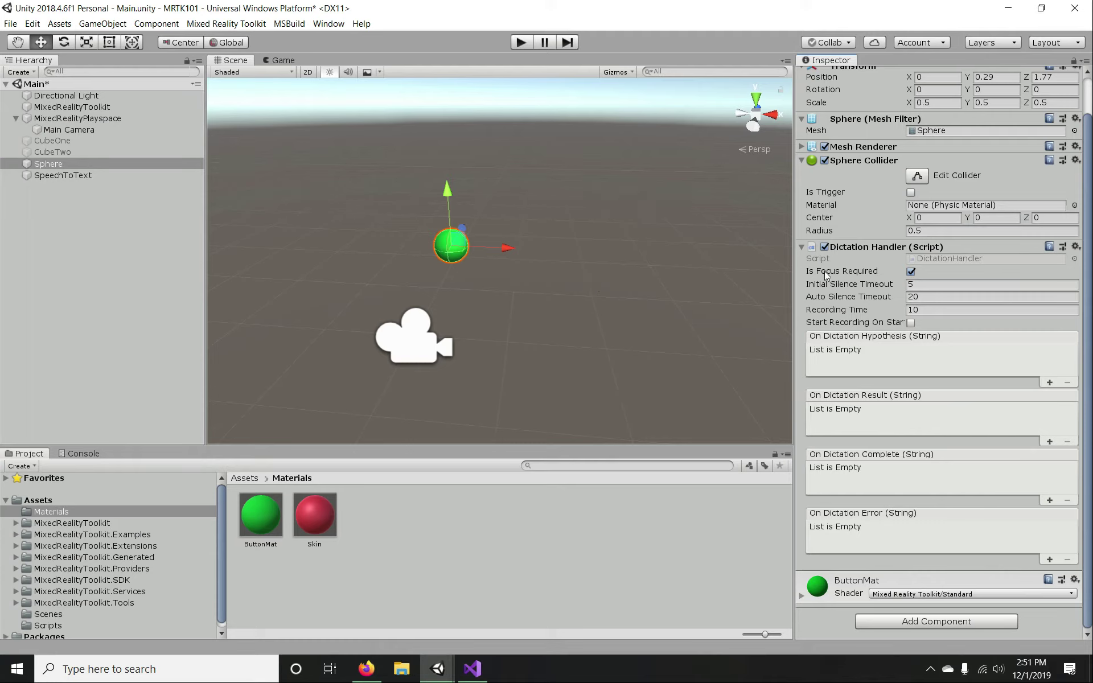
mouse_move(829, 277)
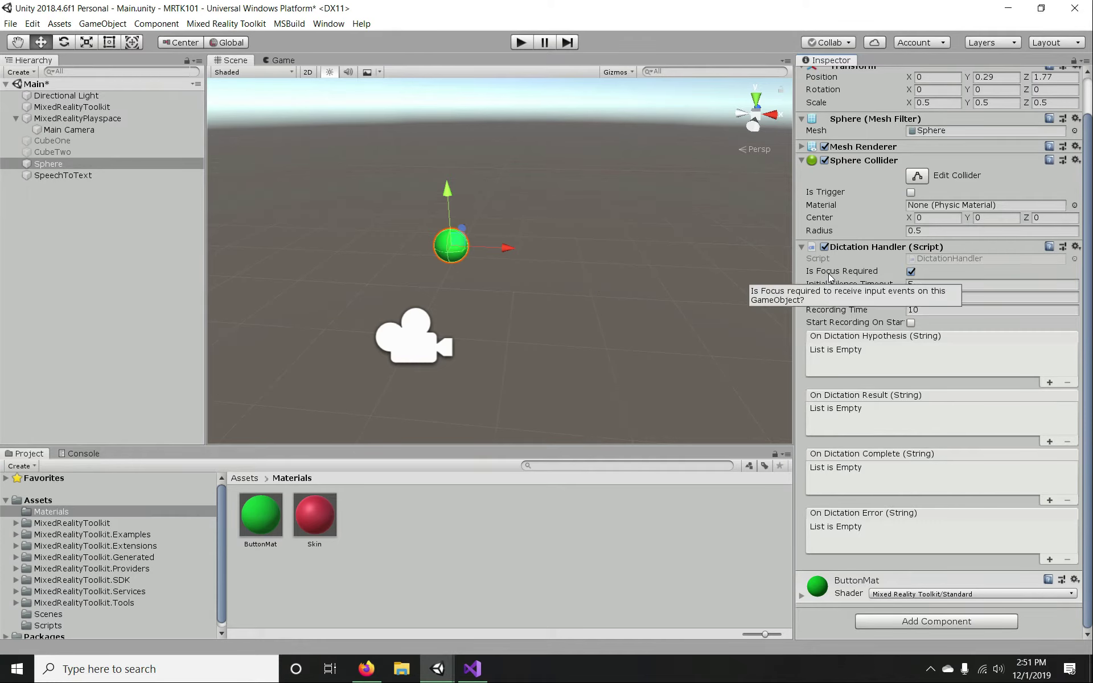
mouse_move(856, 313)
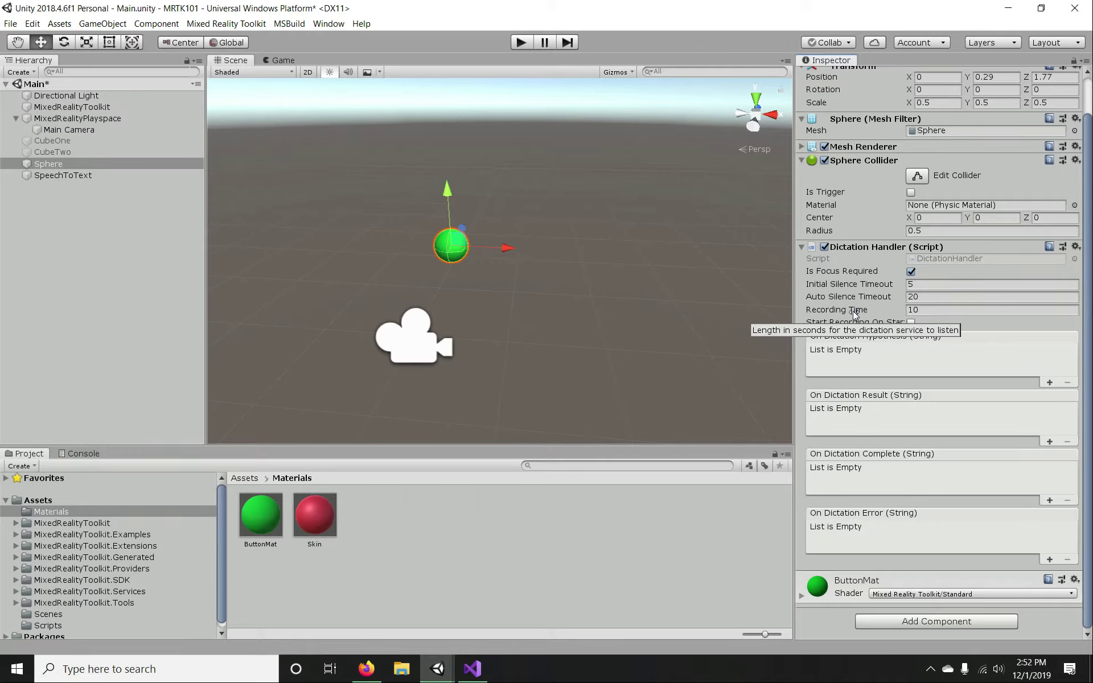
mouse_move(855, 291)
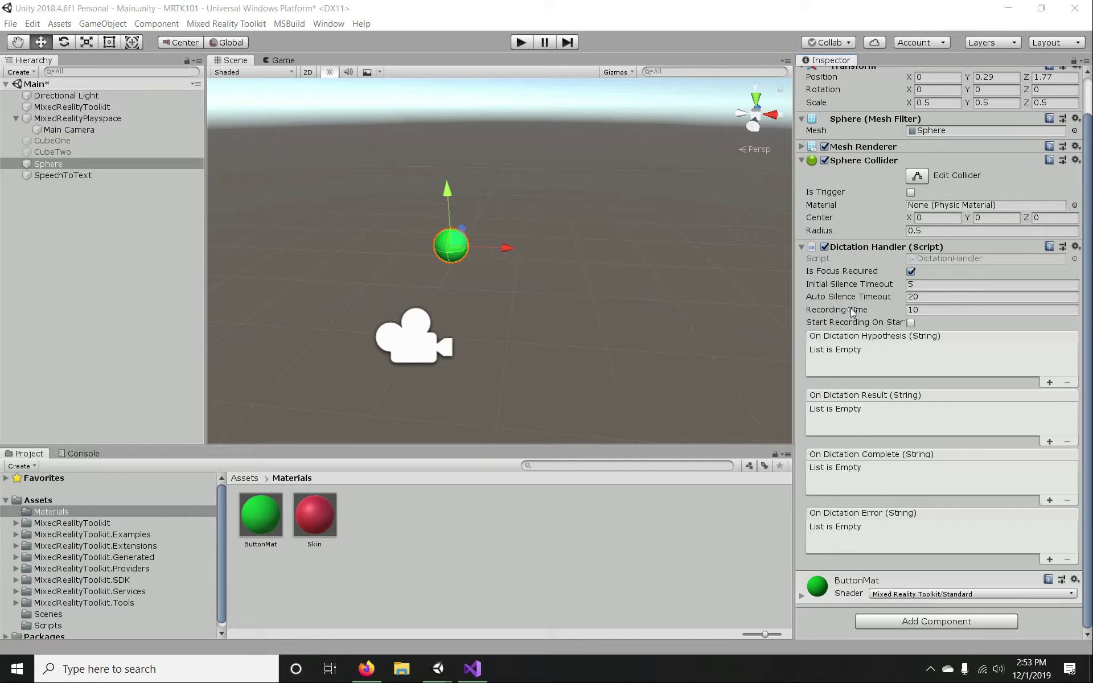
click(757, 309)
click(61, 164)
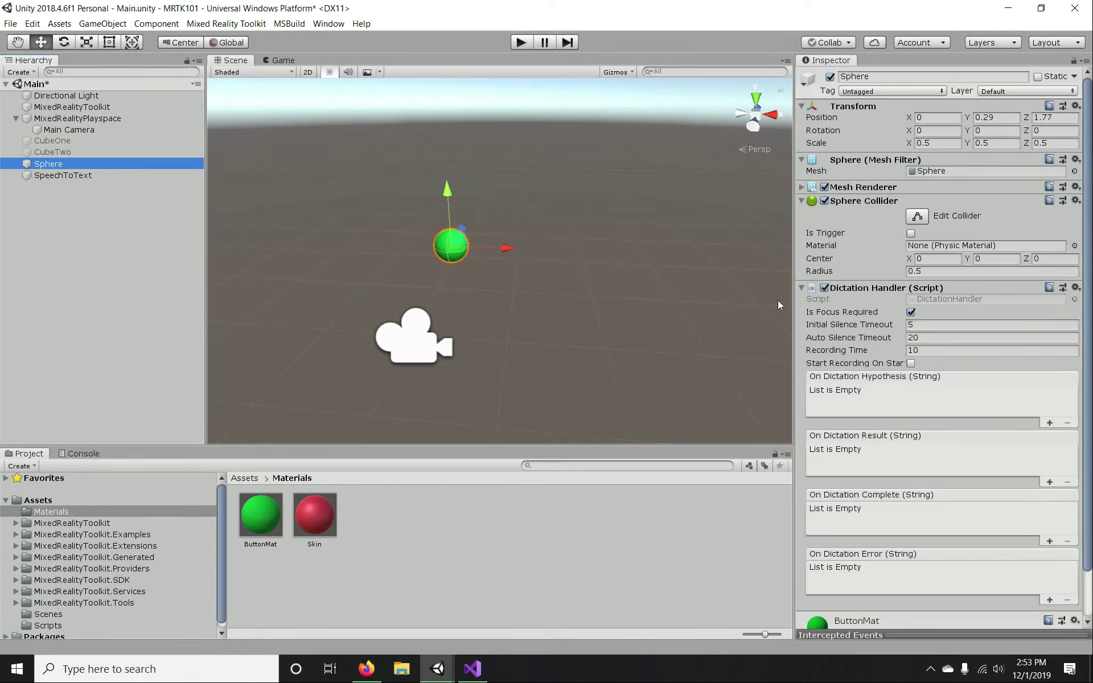
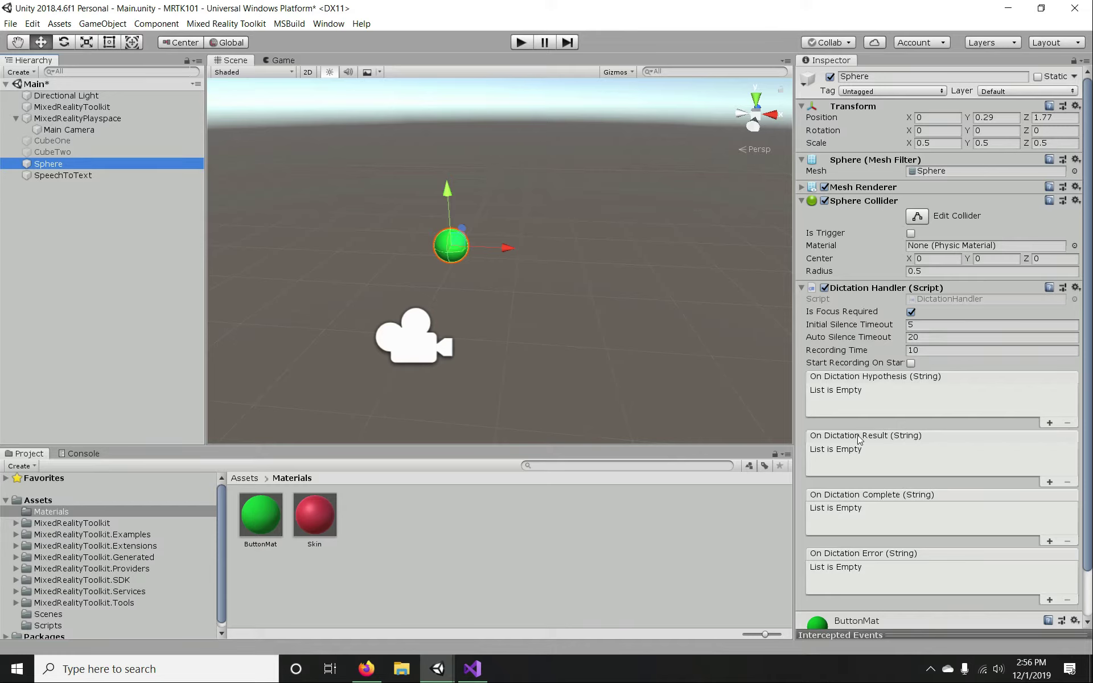
scroll(869, 403, down, 1)
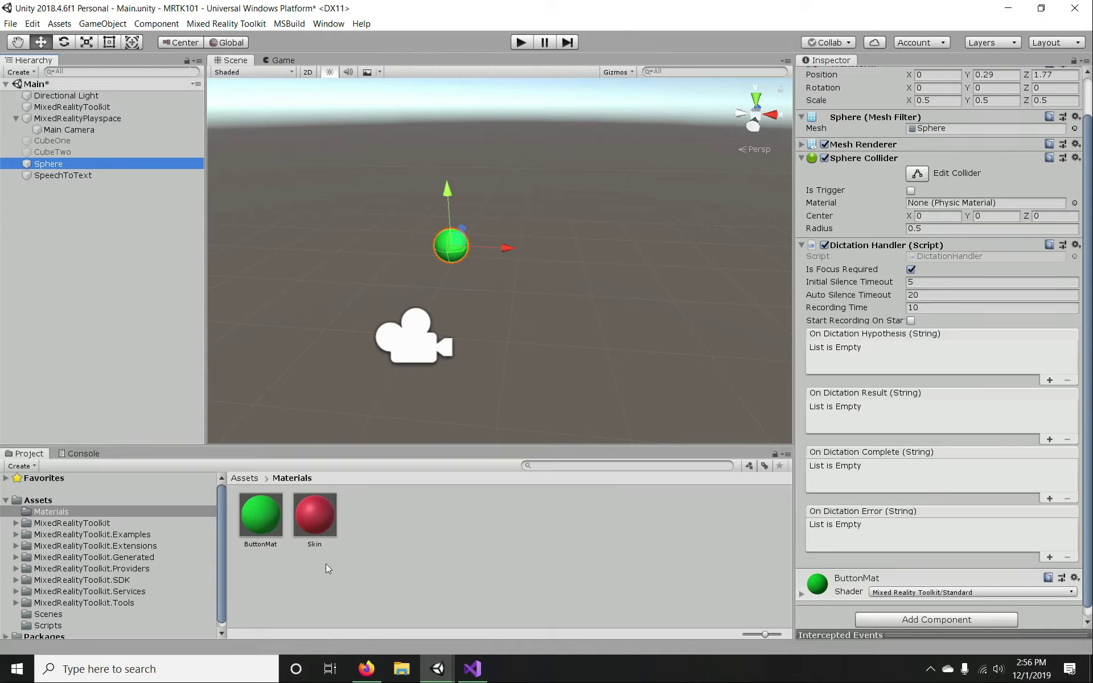
click(87, 453)
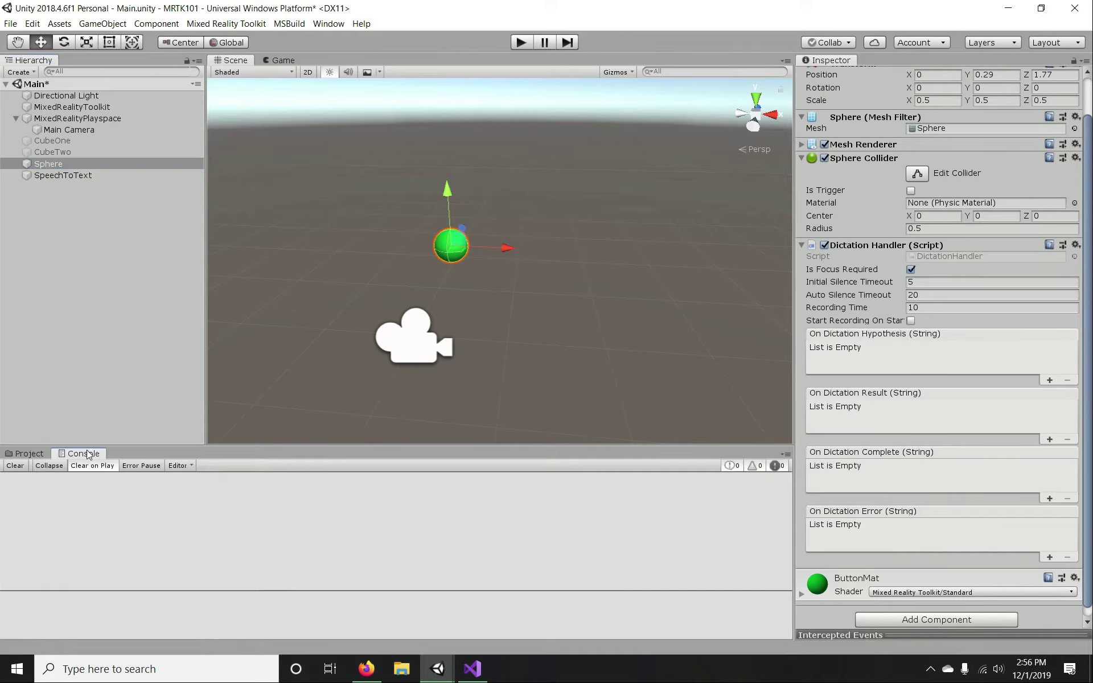
click(19, 457)
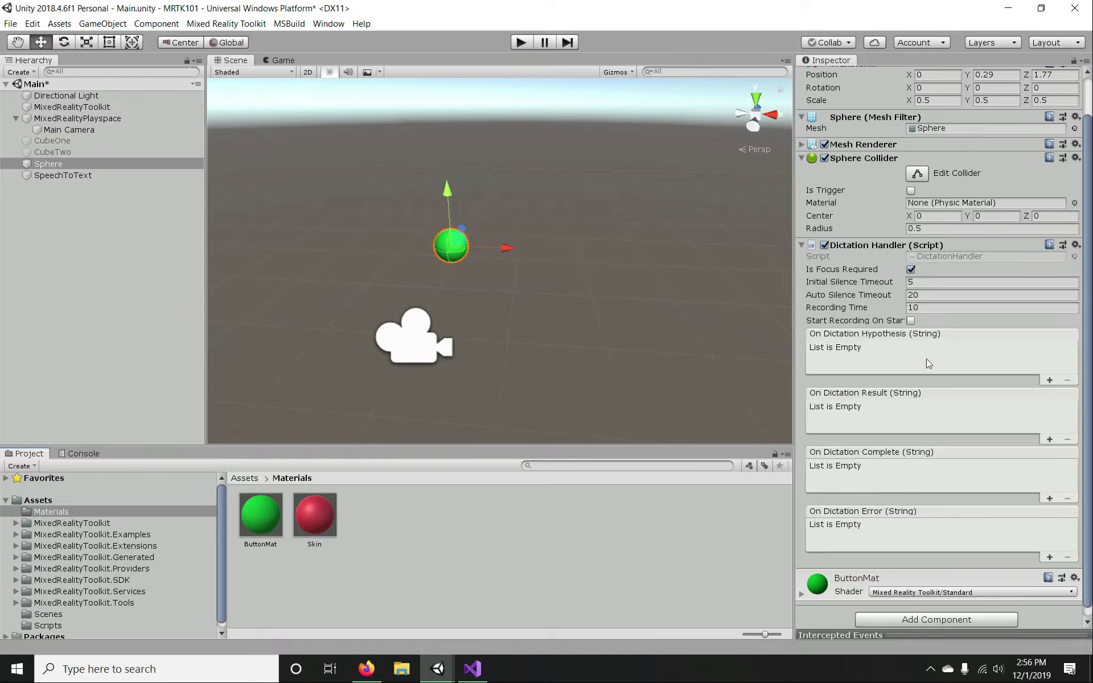
- Add an empty listener entry to each of the Dictation Hypothesis, Result, Complete and Error events of the Dictation Handler
click(1050, 380)
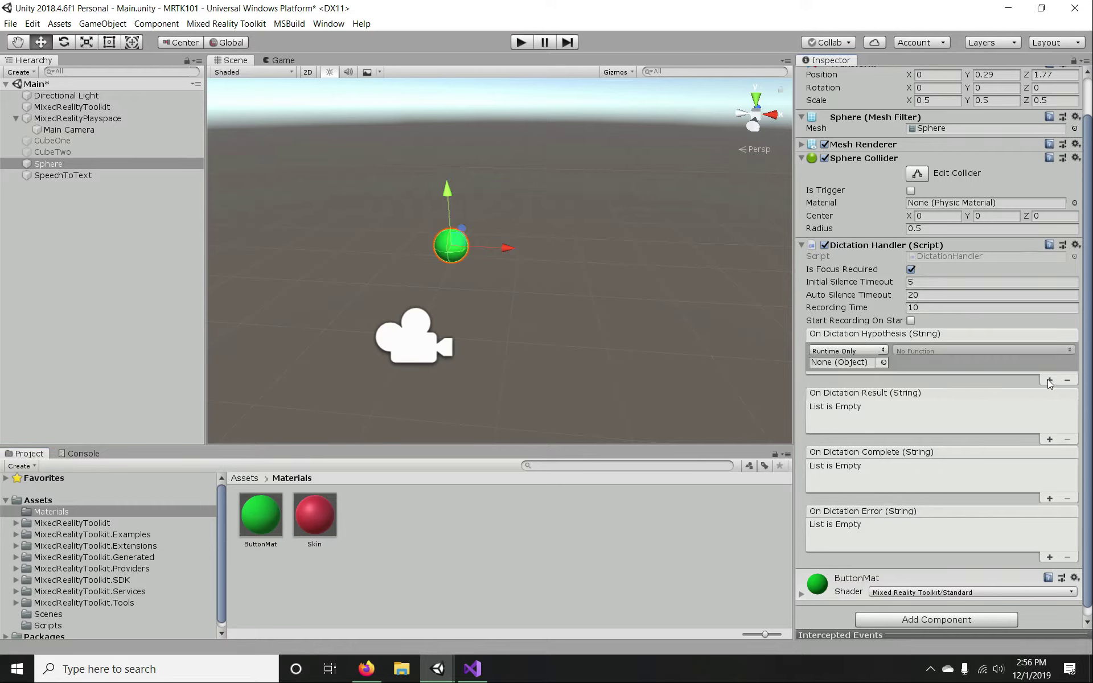
click(1049, 439)
click(1049, 498)
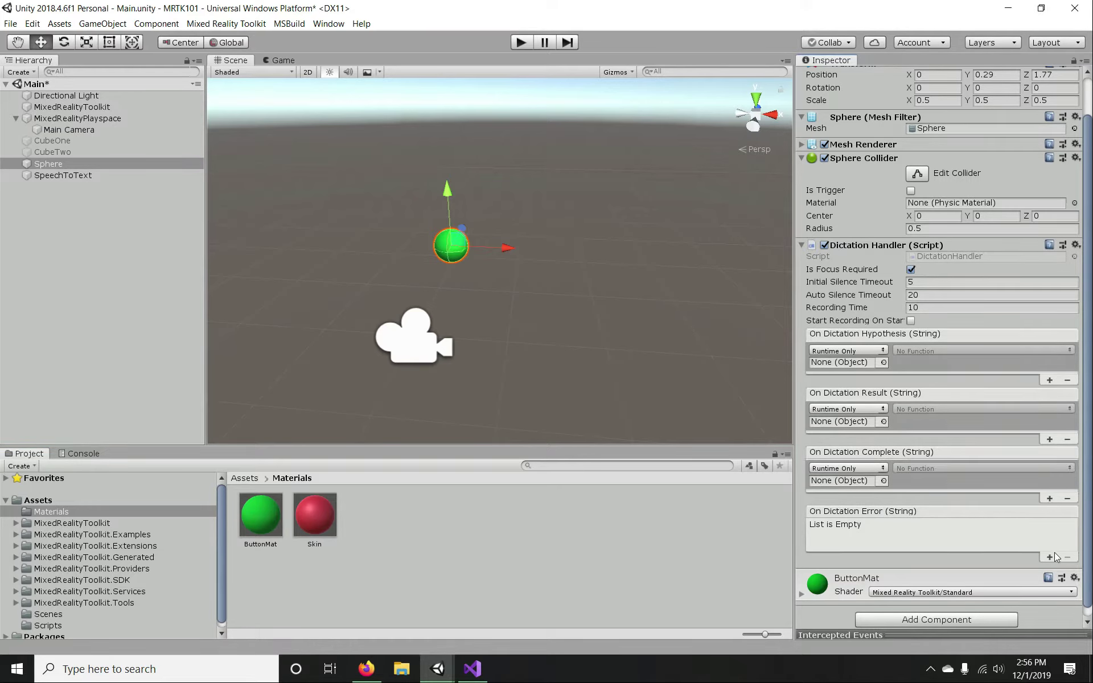
click(1050, 556)
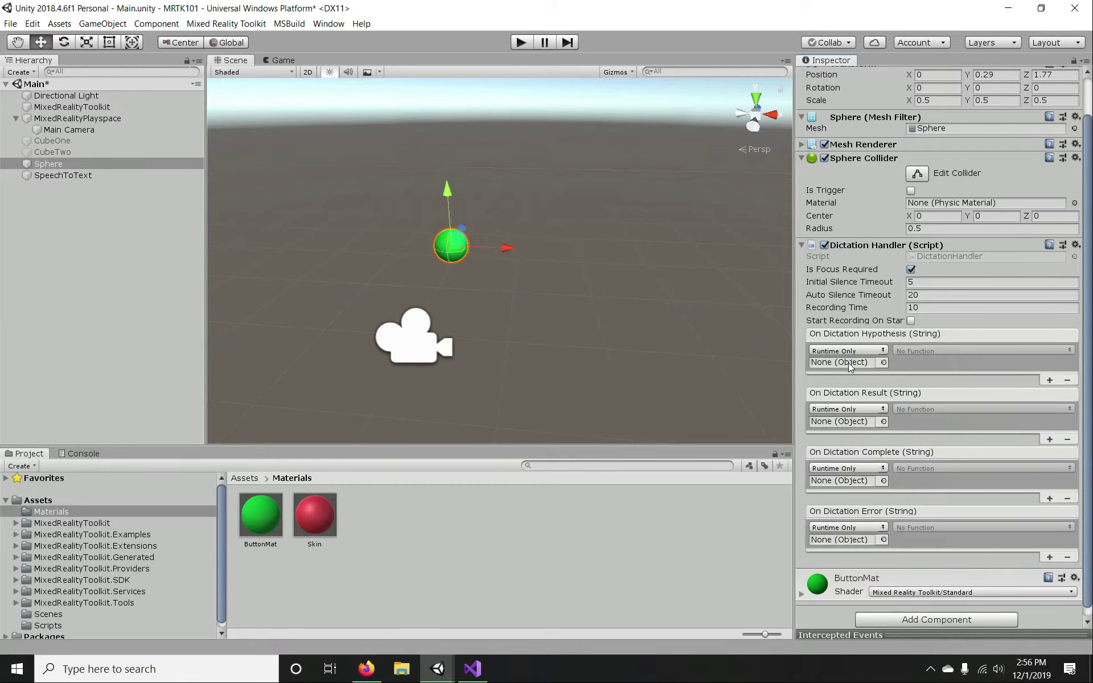
- Create a C# script named SphereController in the Scripts folder and open it in Visual Studio
right_click(62, 163)
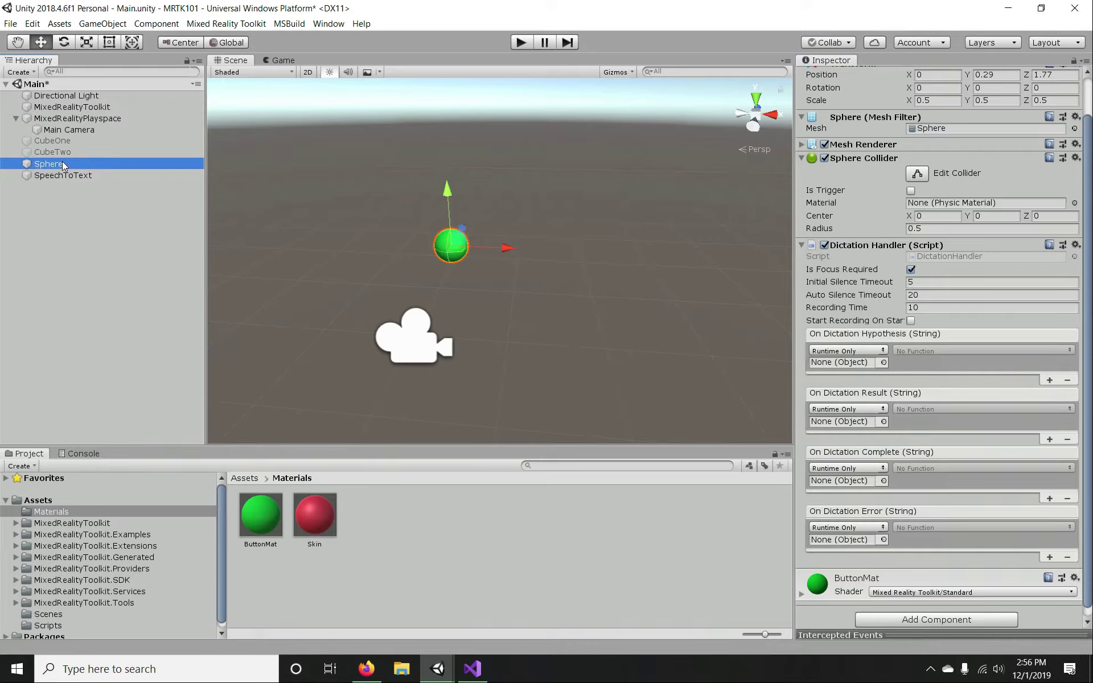
click(50, 620)
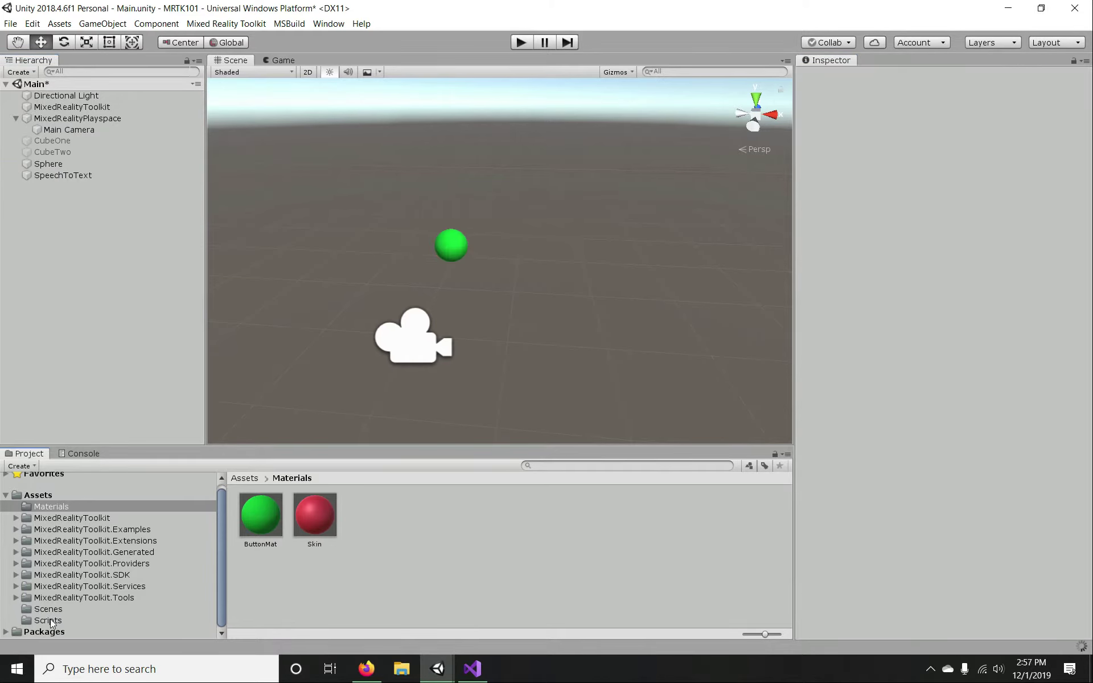
click(50, 620)
right_click(445, 548)
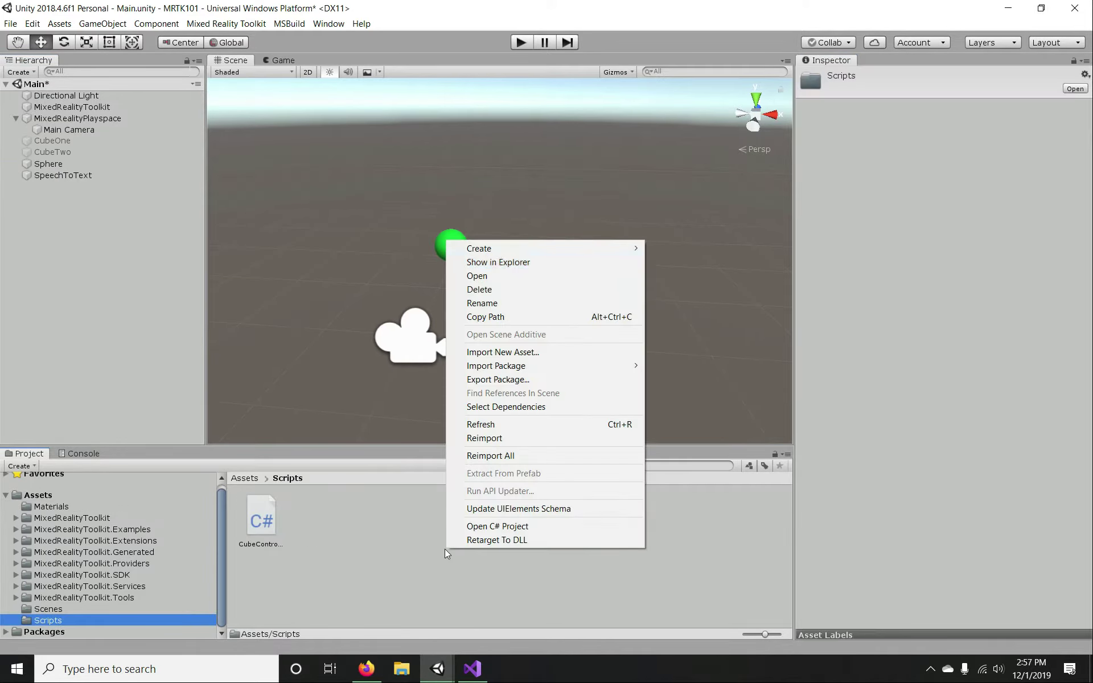
mouse_move(547, 247)
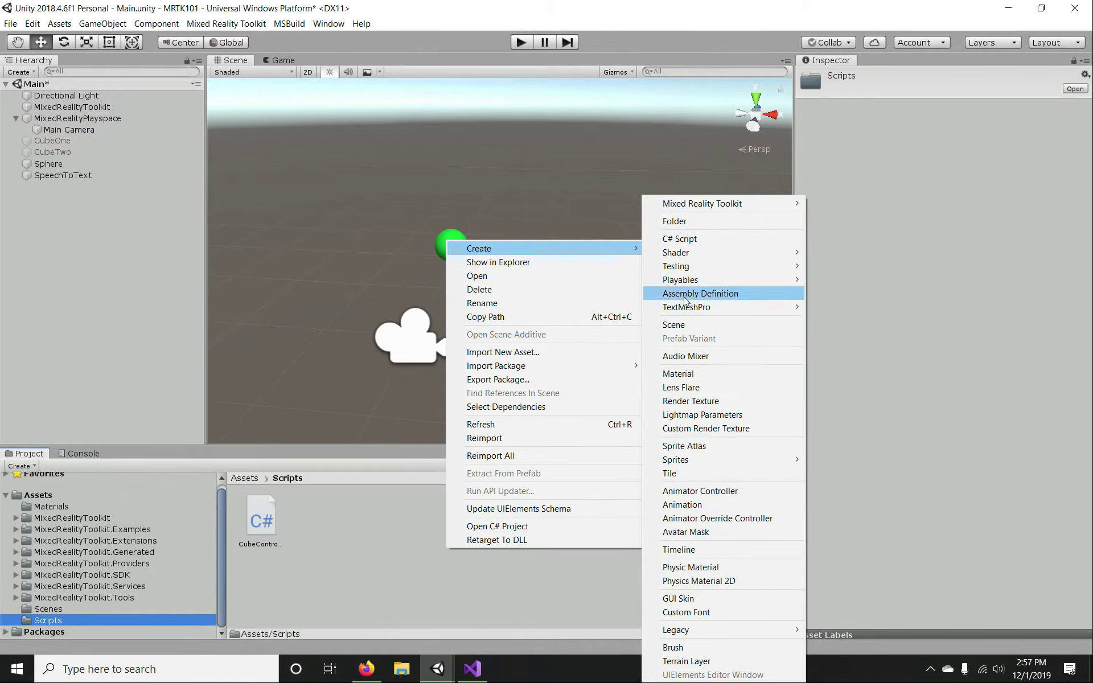
click(689, 238)
text(SphereCon)
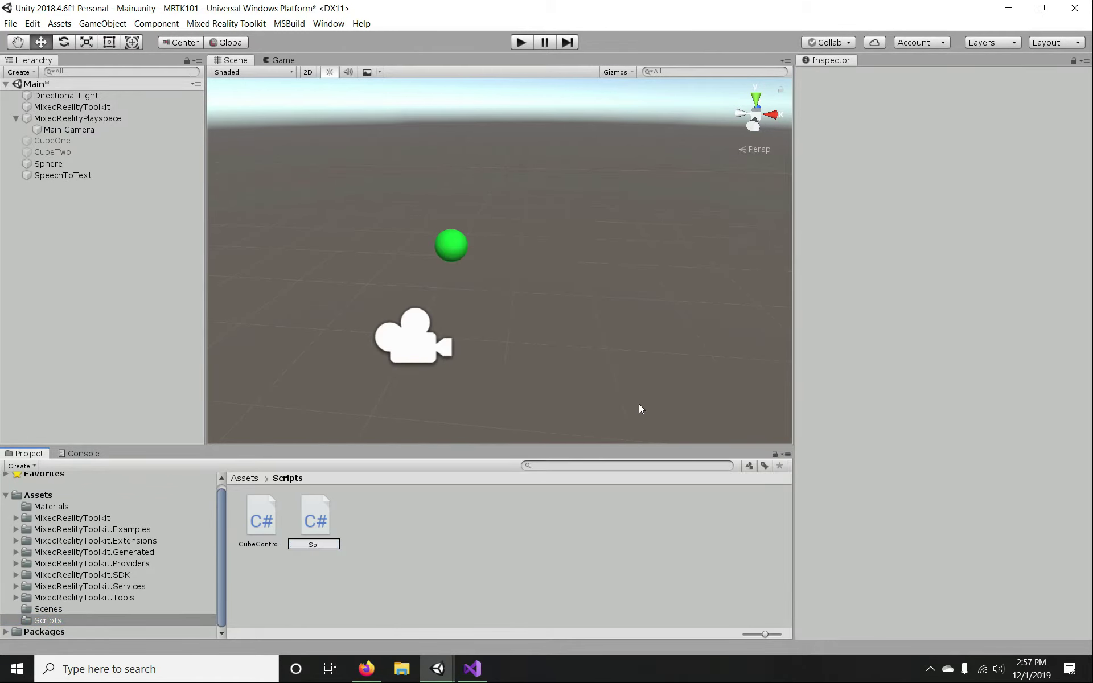
text(troller)
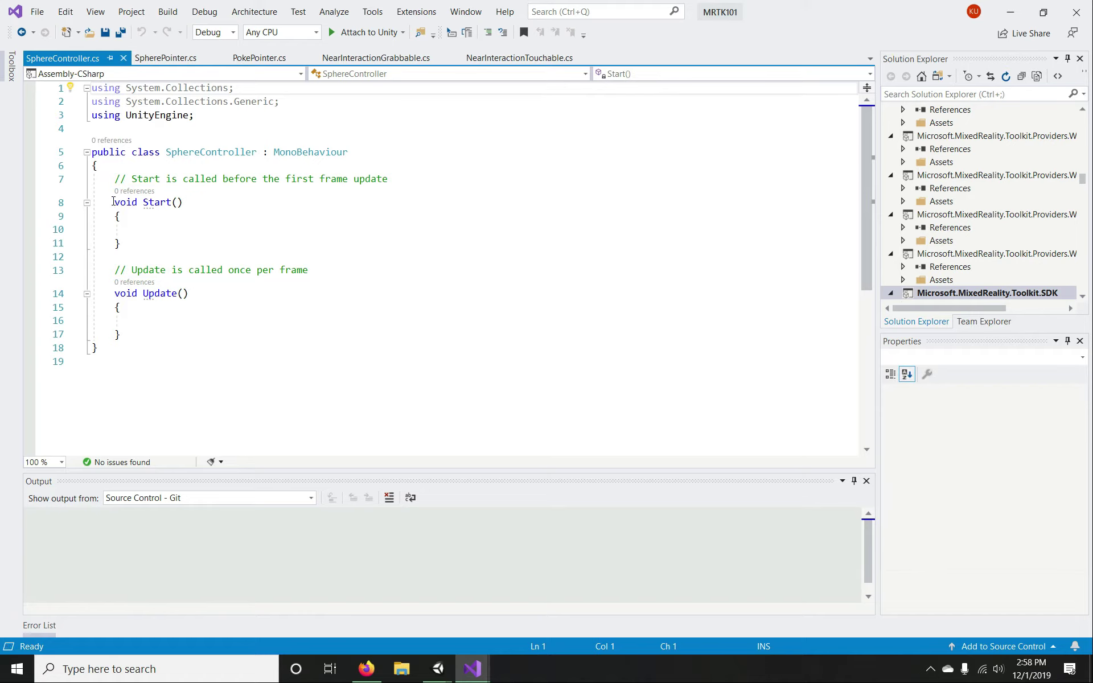
- Replace the Update method with public DictationHypothesis, DictationResult, DictationCompleted and DictationError methods that log the text and assign it to textDisplay.text, and save the script
drag(115, 180, 142, 340)
click(143, 340)
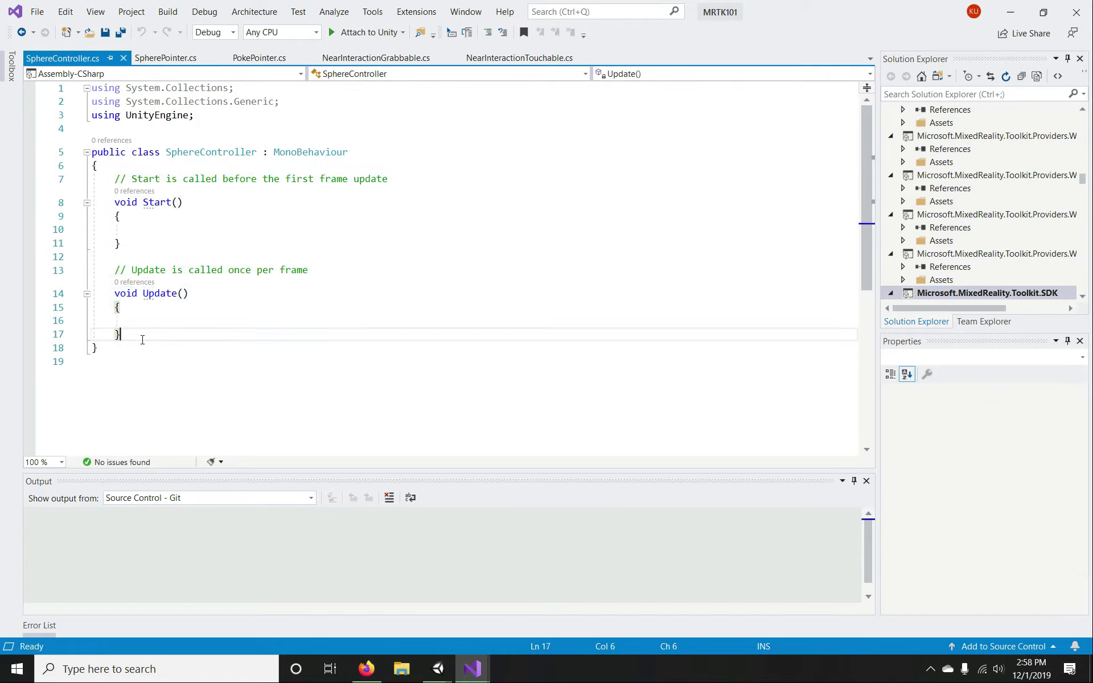
drag(114, 270, 140, 336)
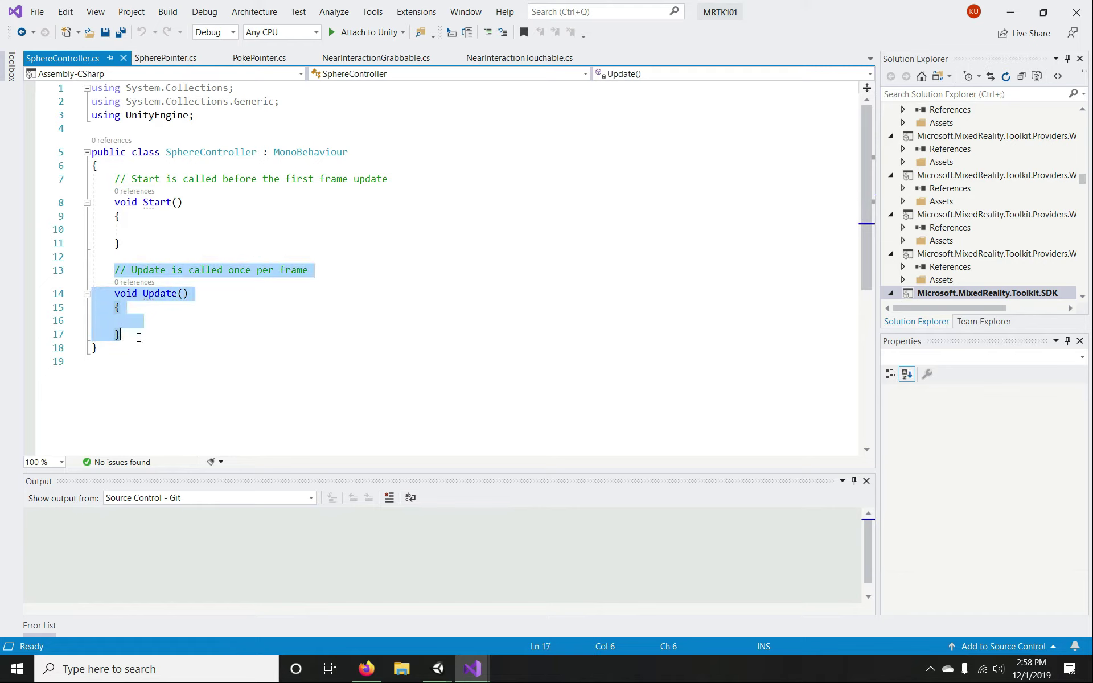
key(Delete)
text(public void DictationHypothesis(string text)     {         Debug.Log($"DictationHypothesis: {text}");         textDisplay.text = text;     }      public void DictationResult(string text)     {         Debug.Log($"DictationResult: {text}");         textDisplay.text = text;     }      public void DictationCompleted(string text)     {         Debug.Log($"DictationCompleted: {text}");         textDisplay.text = text;     }      public void DictationError(string text)     {         Debug.Log($"DictationError: {text}");         textDisplay.text = text;     })
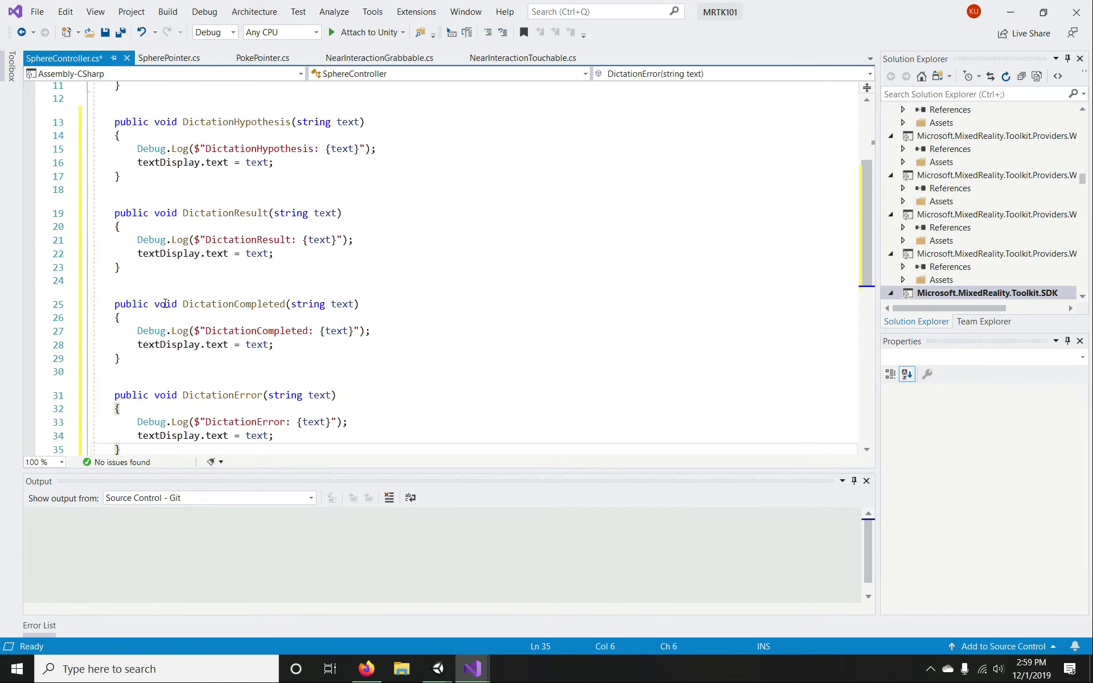
scroll(165, 304, up, 4)
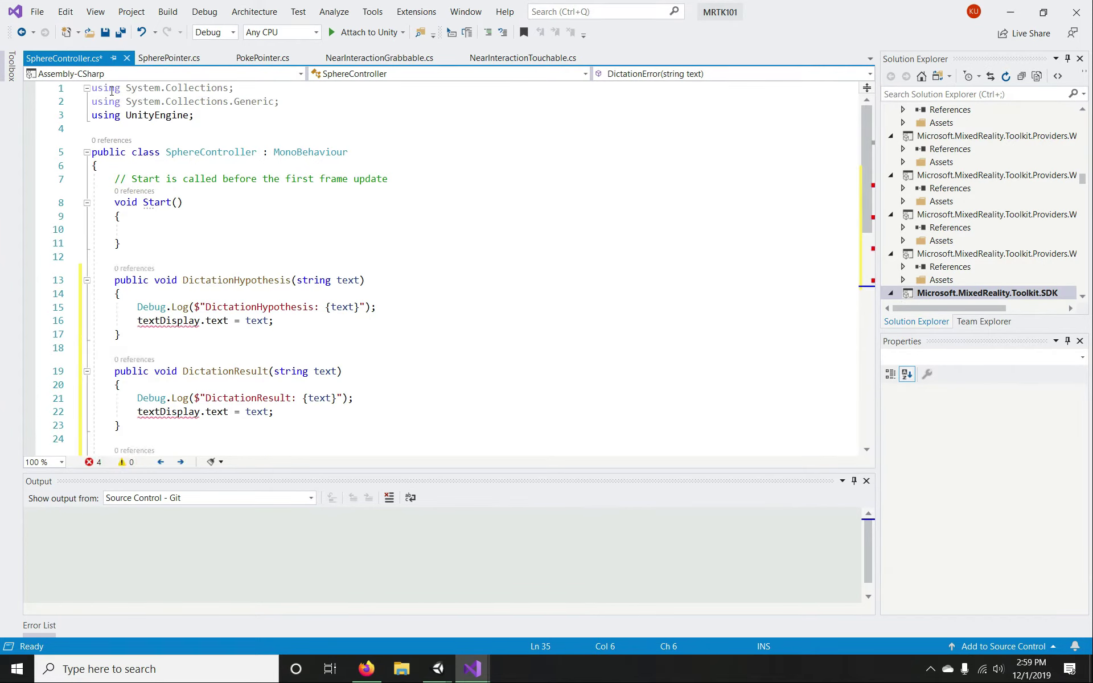
key(ctrl+s)
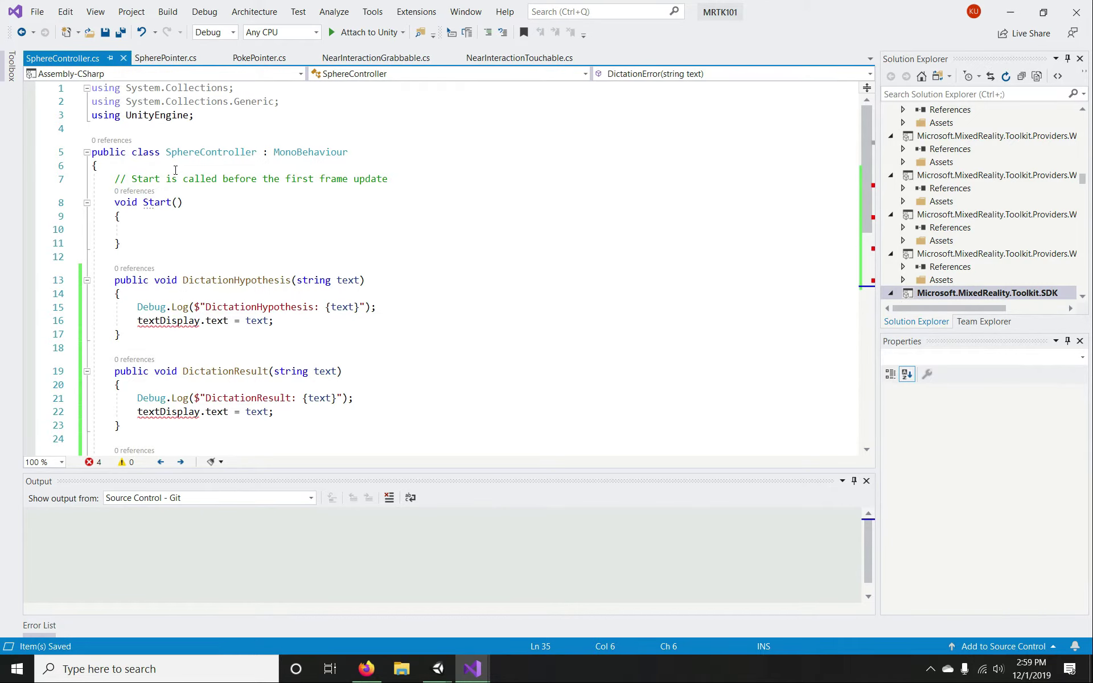
- Declare a public TextMesh variable named textDisplay above the Start method in the SphereController class
click(429, 177)
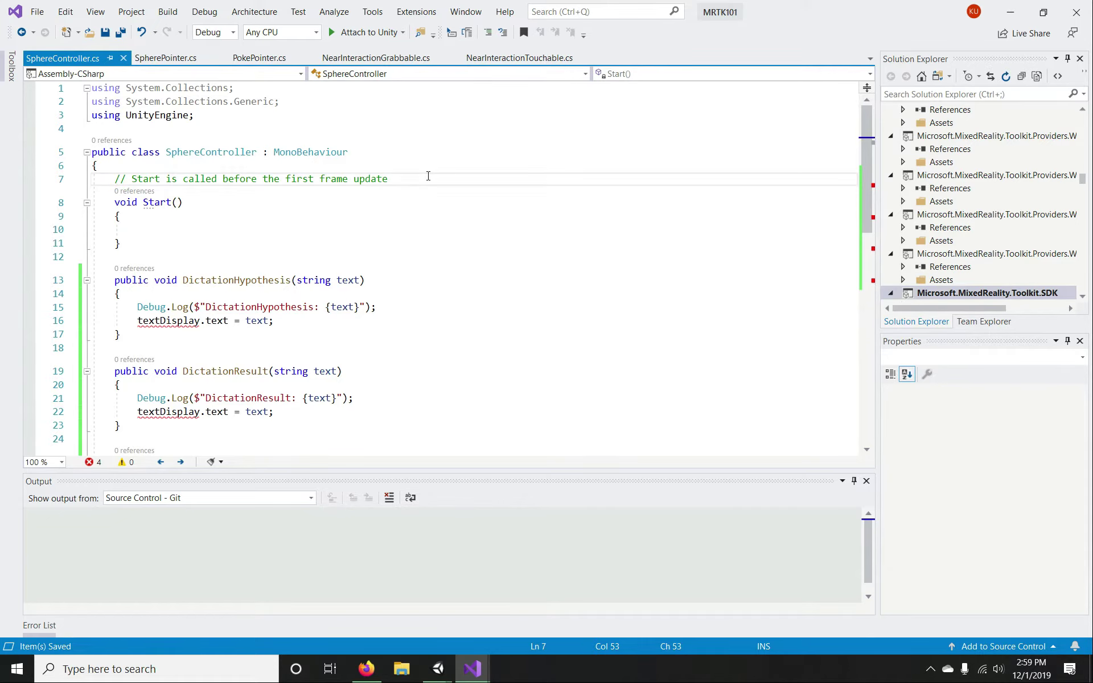
key(Return)
key(Return)
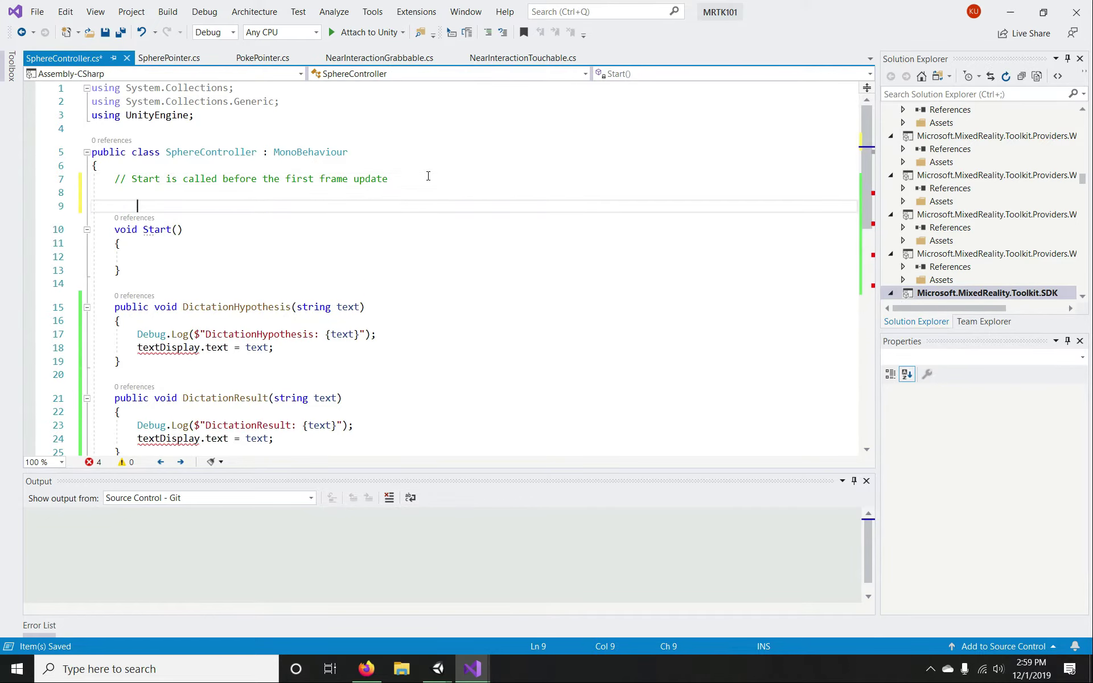
text(public Te)
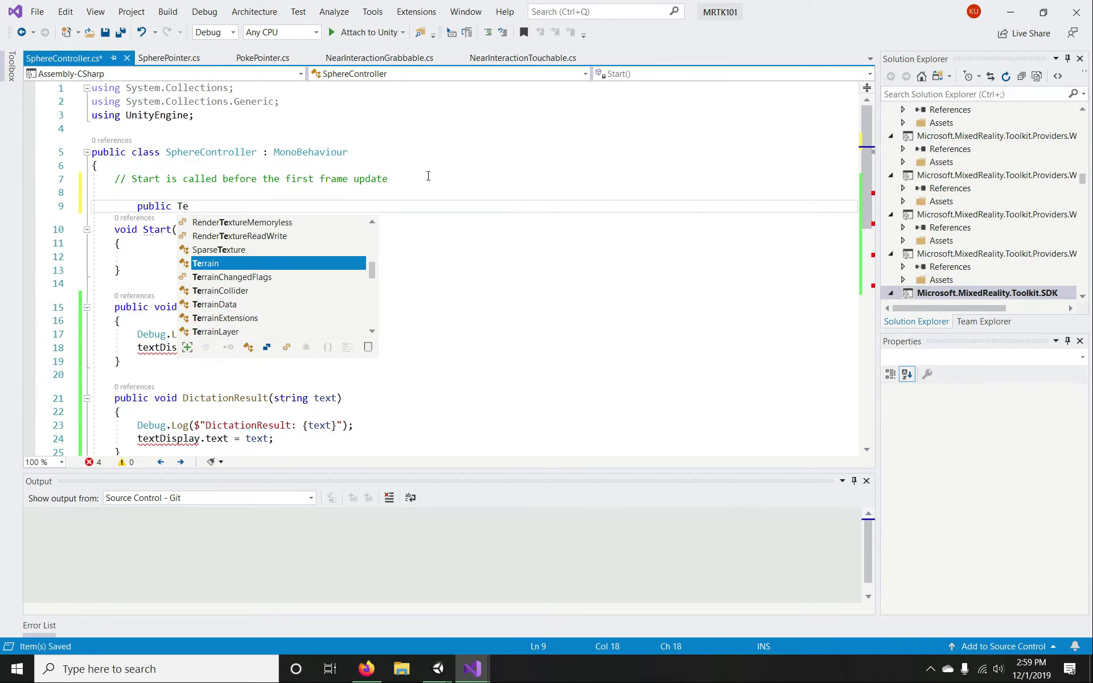
text(xt)
key(Down)
key(Down)
key(Down)
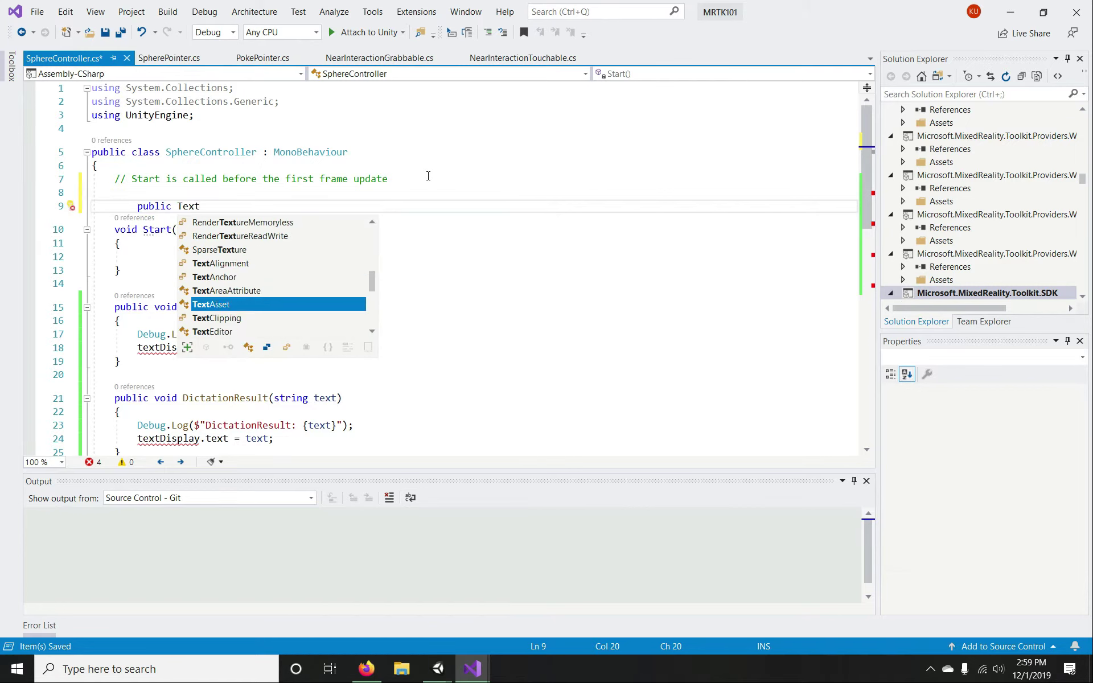
text(Mesh )
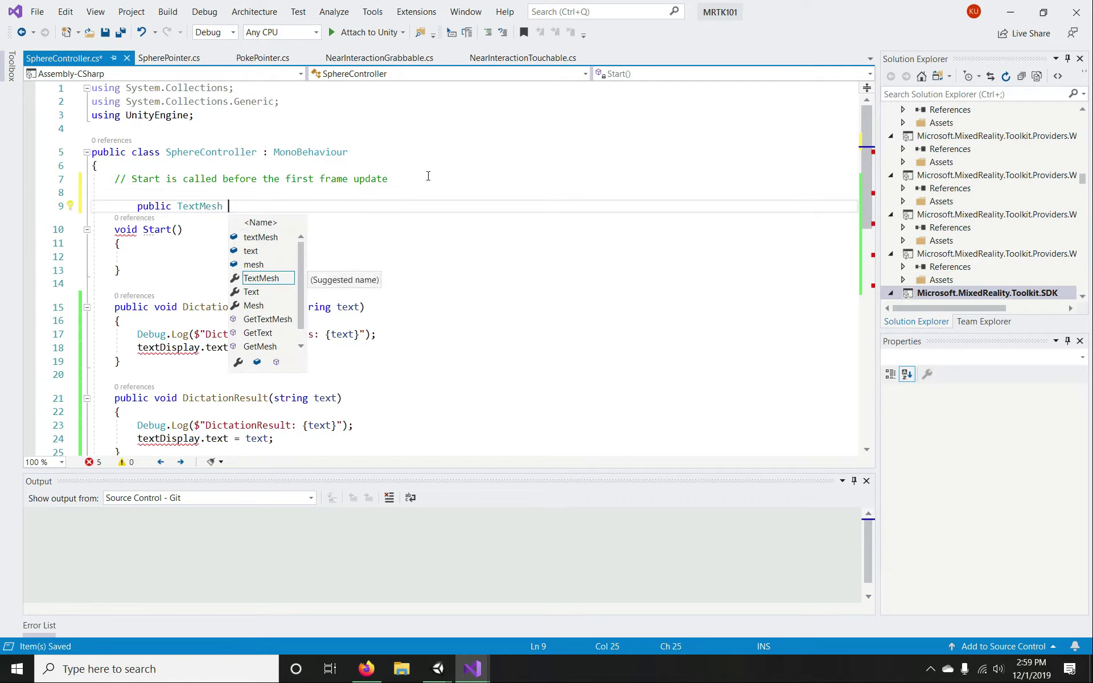
text(textDisplay;)
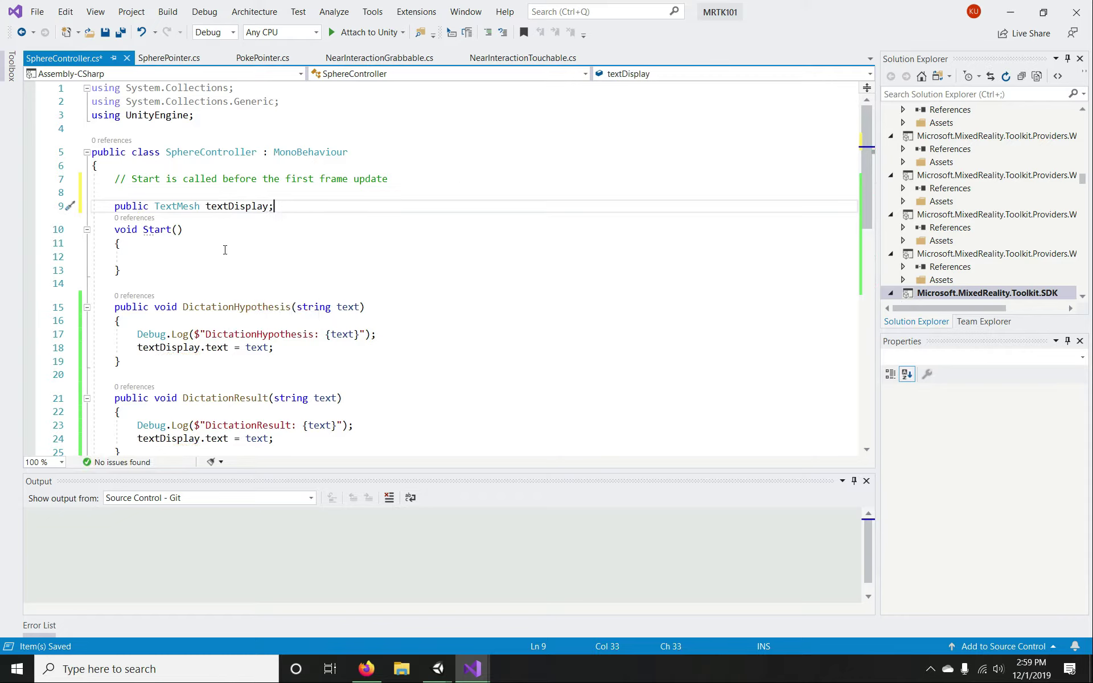
- Review the DictationHypothesis, DictationResult, DictationCompleted and DictationError method declarations in the SphereController script
scroll(242, 209, down, 2)
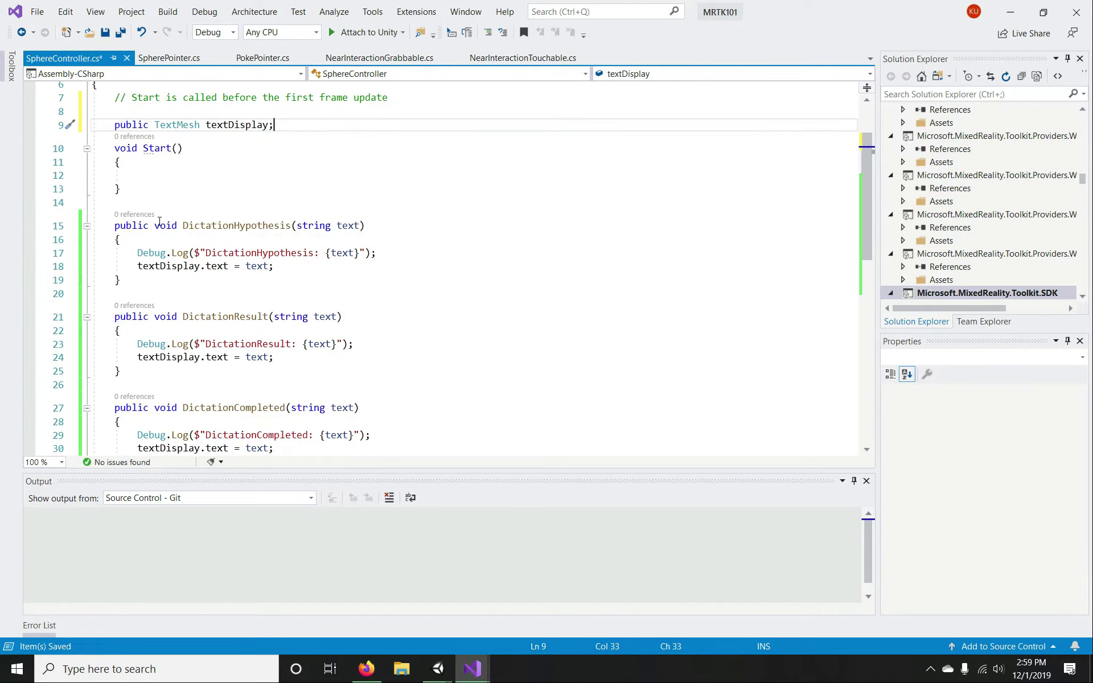
double_click(252, 227)
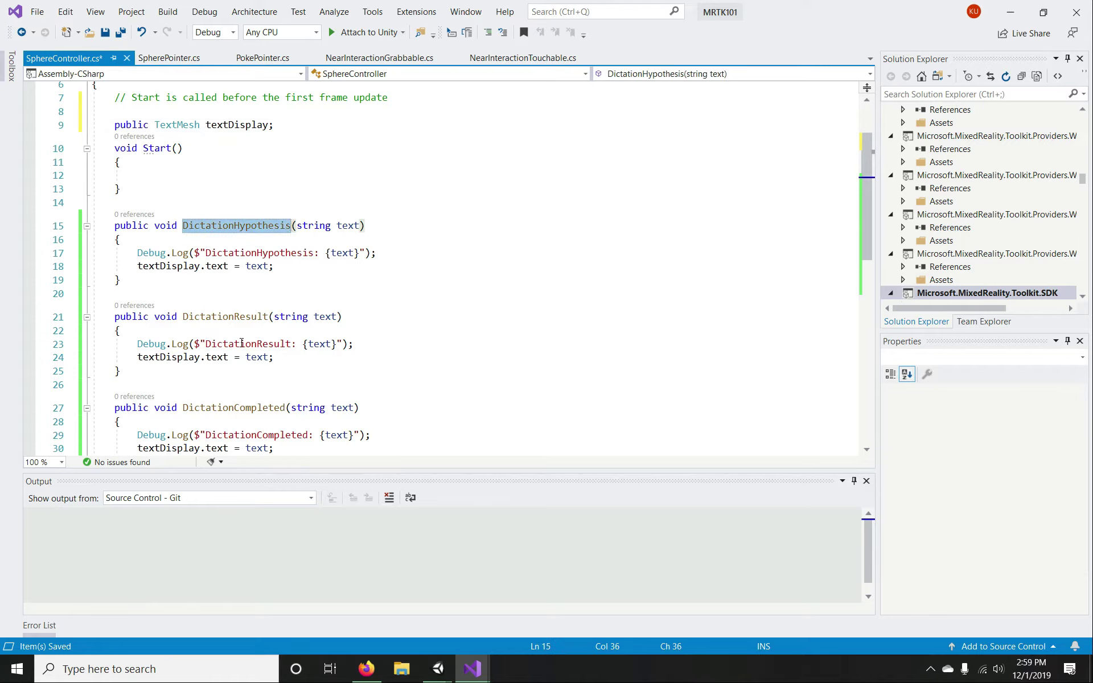
double_click(239, 318)
scroll(239, 324, down, 1)
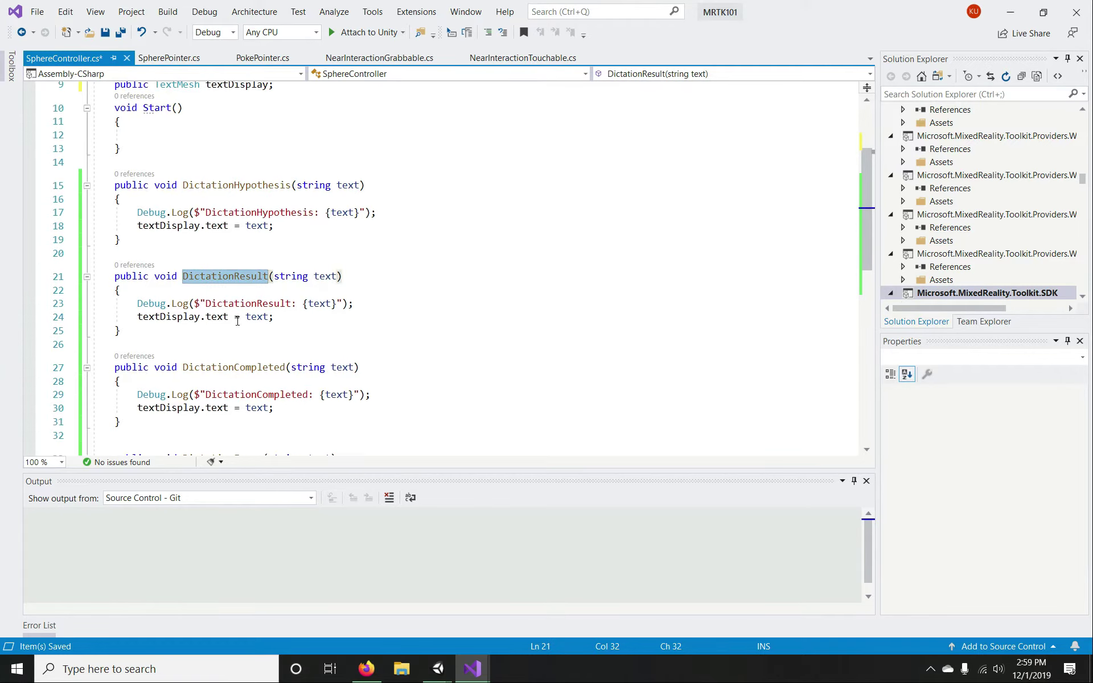
double_click(214, 366)
scroll(212, 361, down, 2)
click(224, 377)
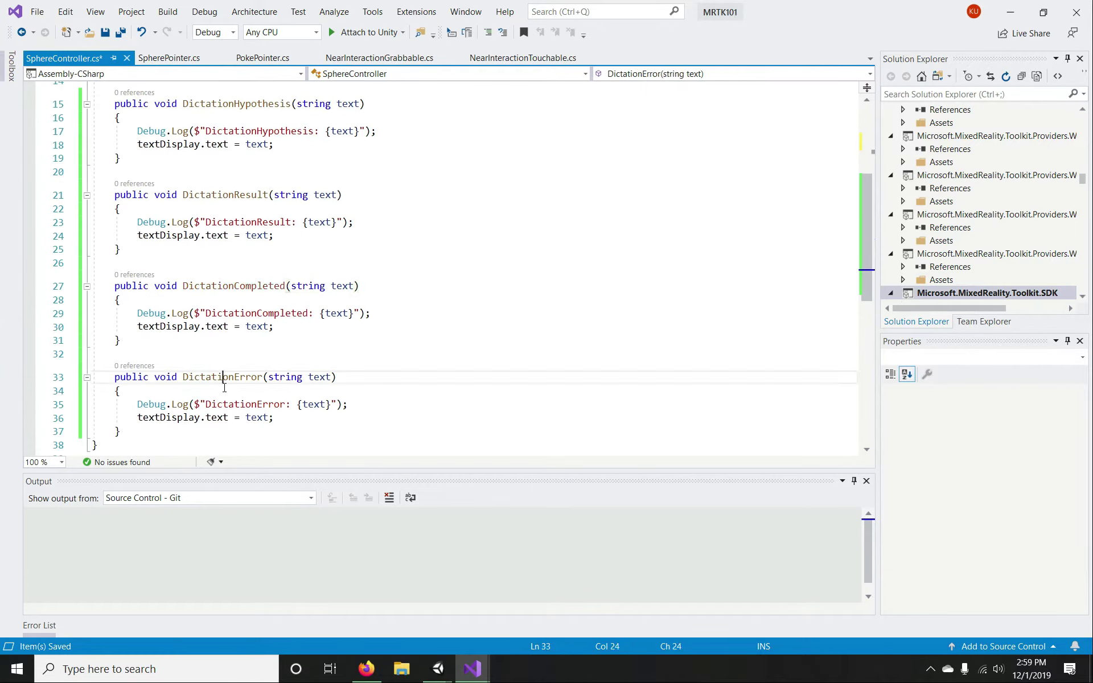
- Examine the Debug.Log line, the string text parameter and the textDisplay.text assignment in the DictationError and DictationCompleted methods
key(Down)
drag(138, 404, 378, 405)
click(375, 405)
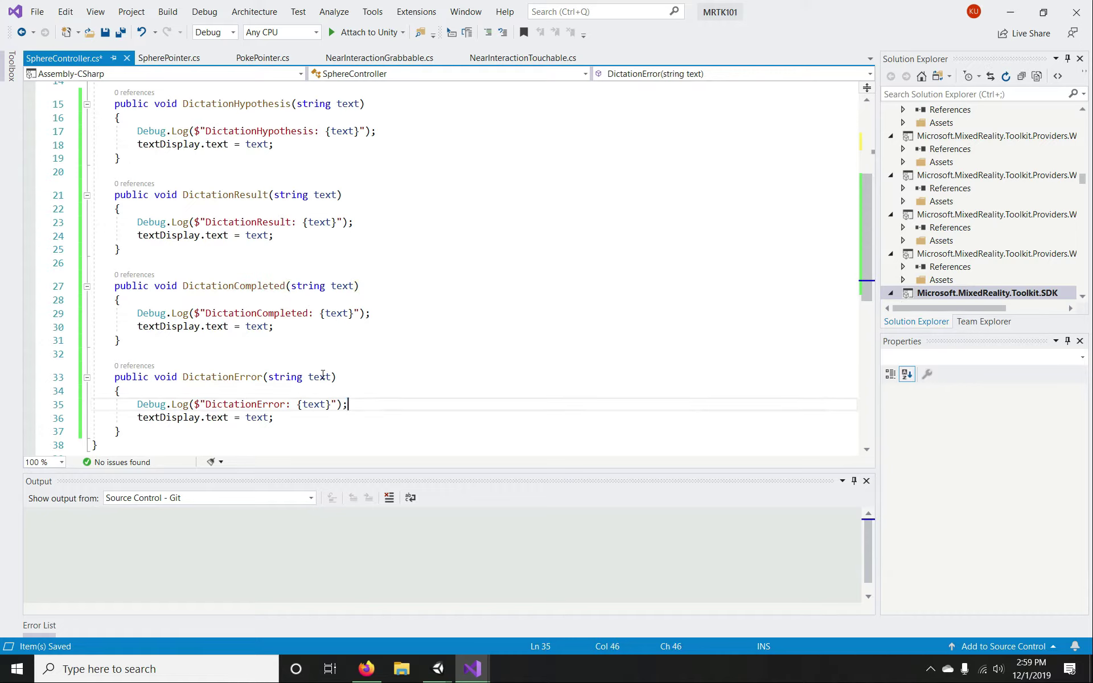
double_click(340, 285)
scroll(332, 327, up, 1)
scroll(333, 327, down, 2)
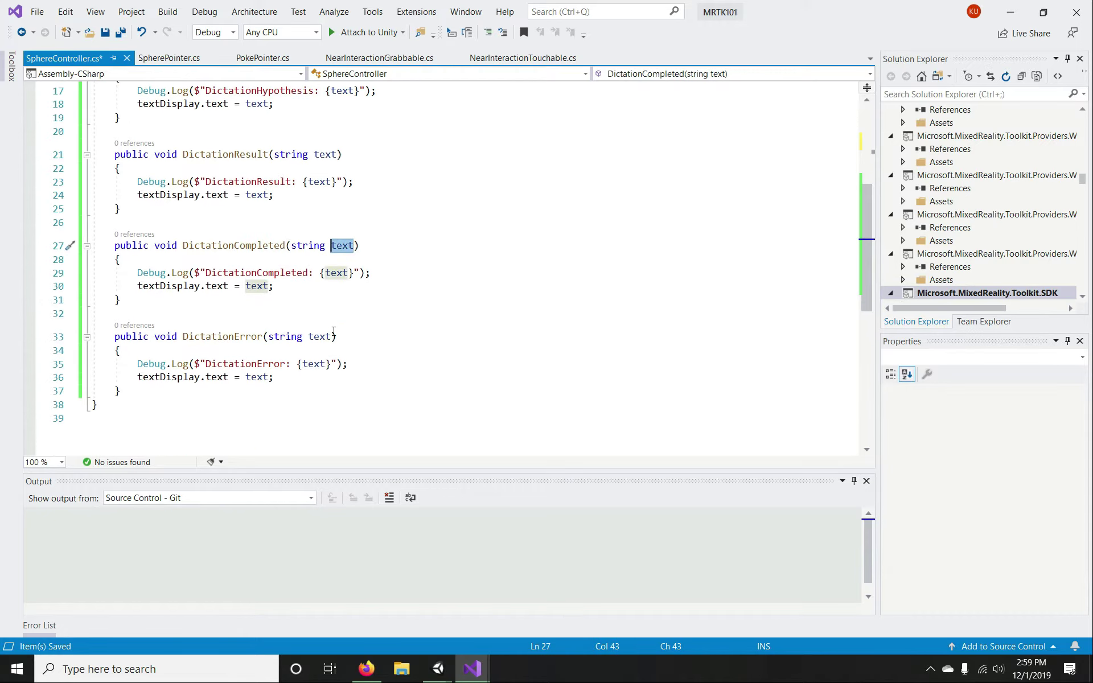
drag(139, 287, 275, 286)
click(284, 286)
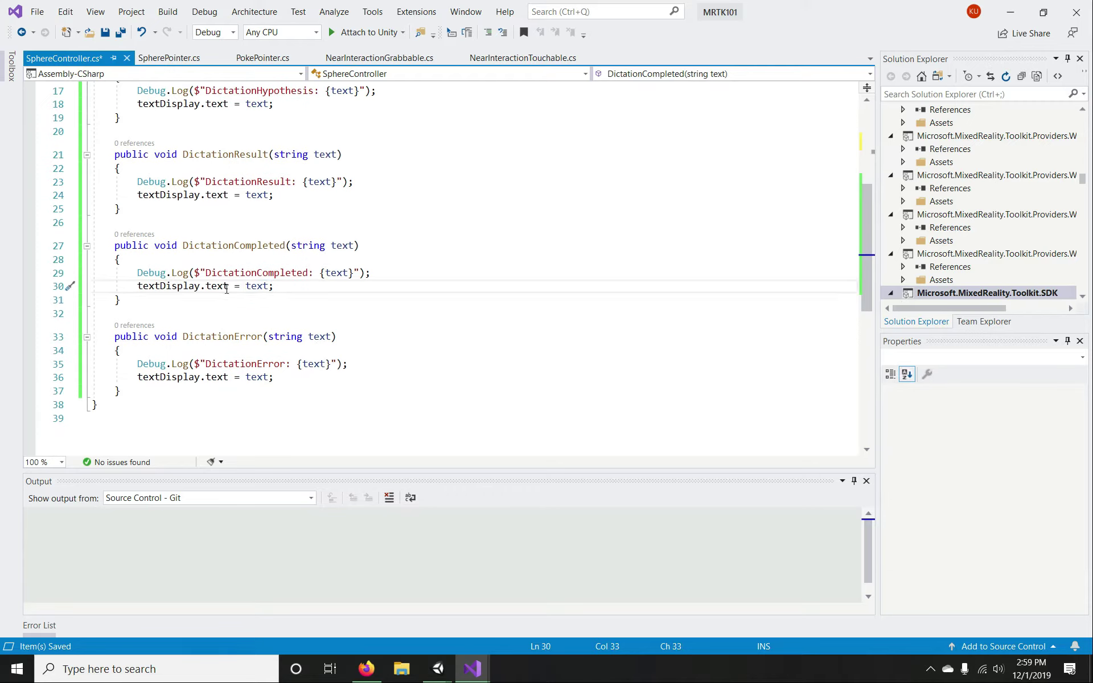
click(175, 288)
scroll(215, 290, up, 4)
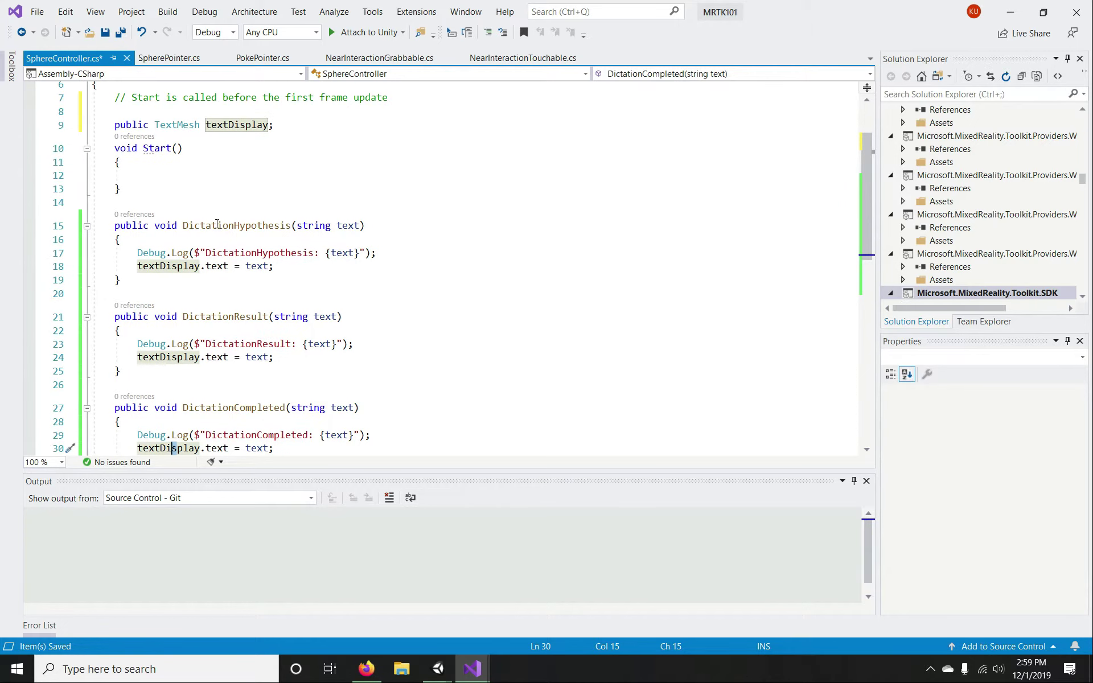
scroll(217, 224, up, 2)
- Switch to Unity, attach the SphereController script to the Sphere object, and assign SpeechToText as its Text Display
key(alt+Tab)
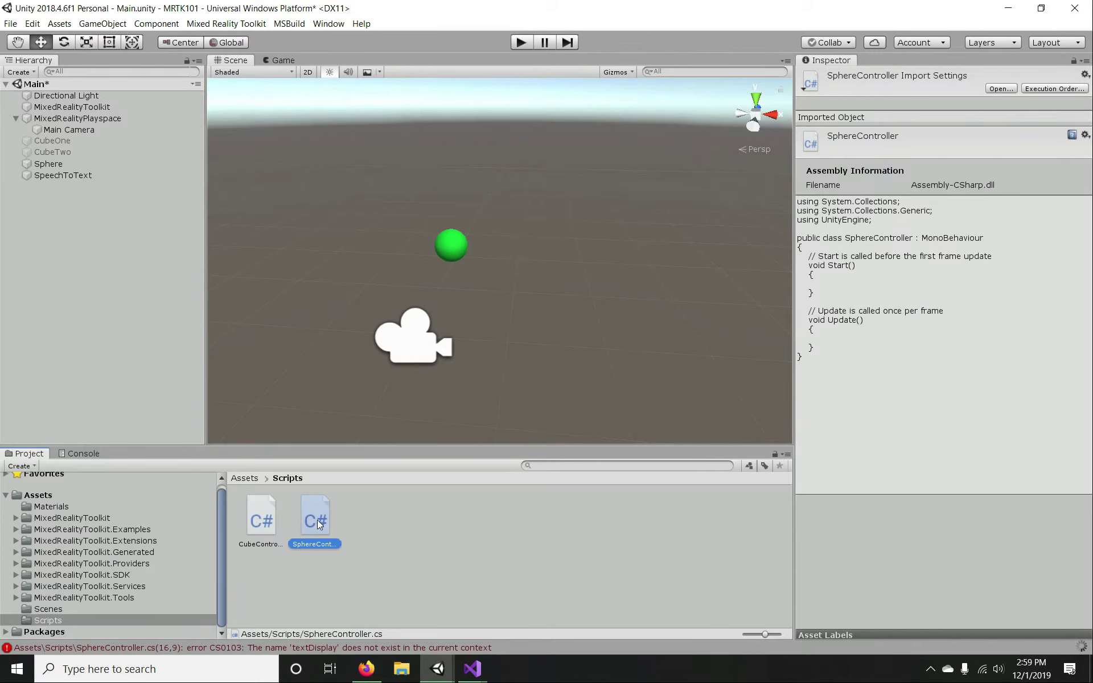
drag(316, 520, 68, 167)
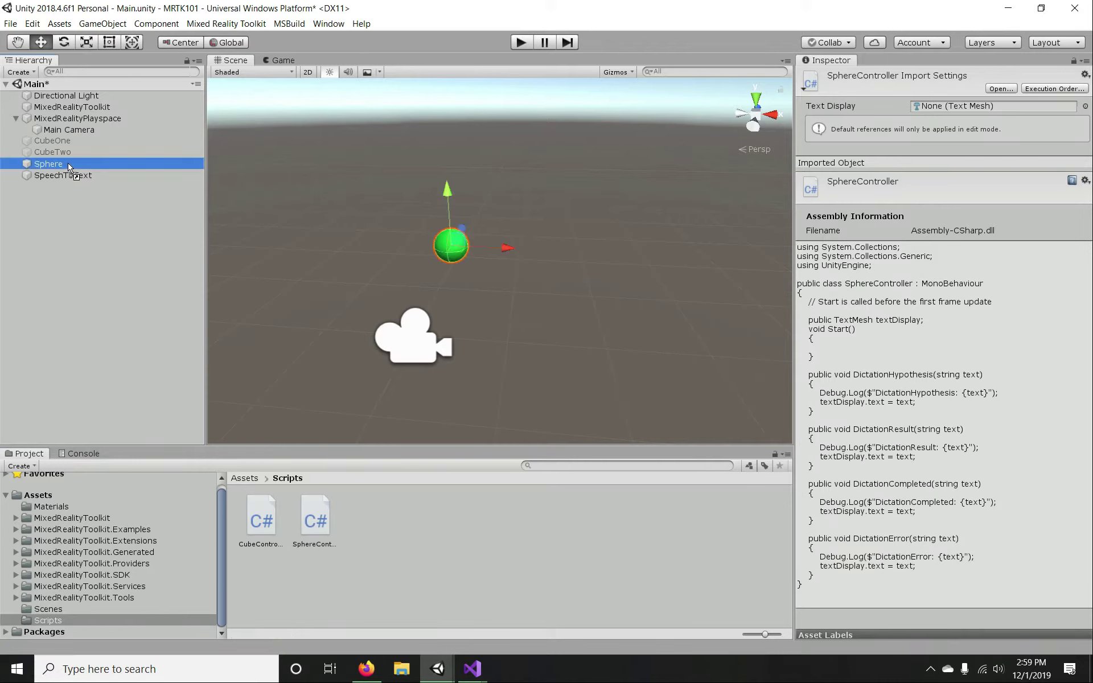
scroll(930, 391, down, 3)
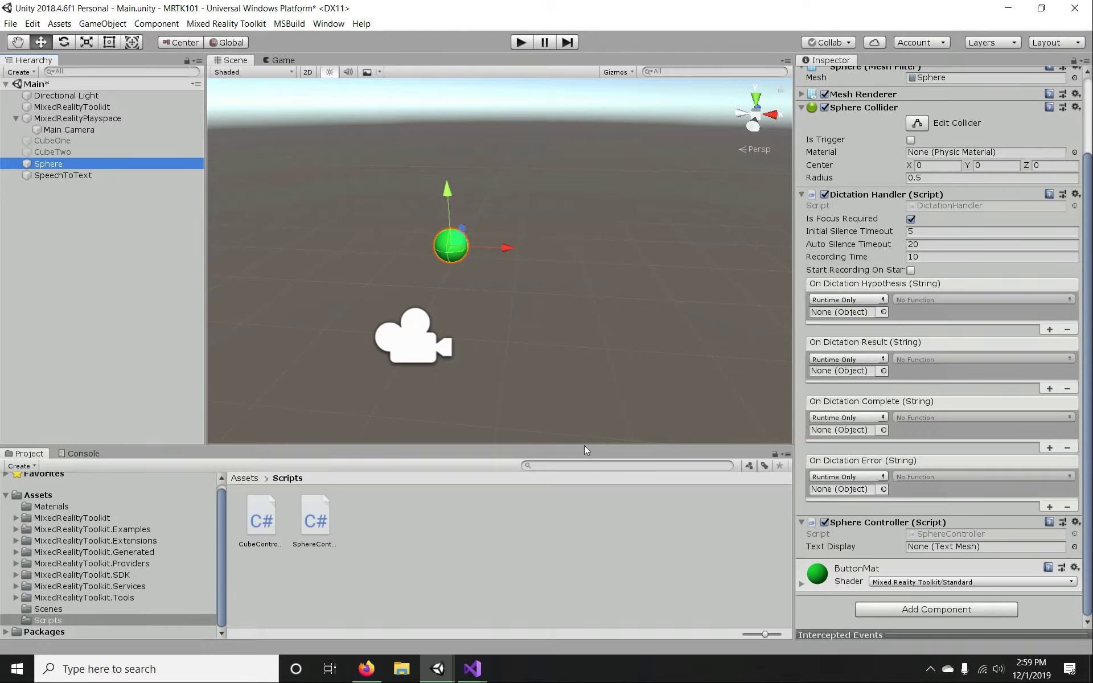
drag(69, 175, 969, 546)
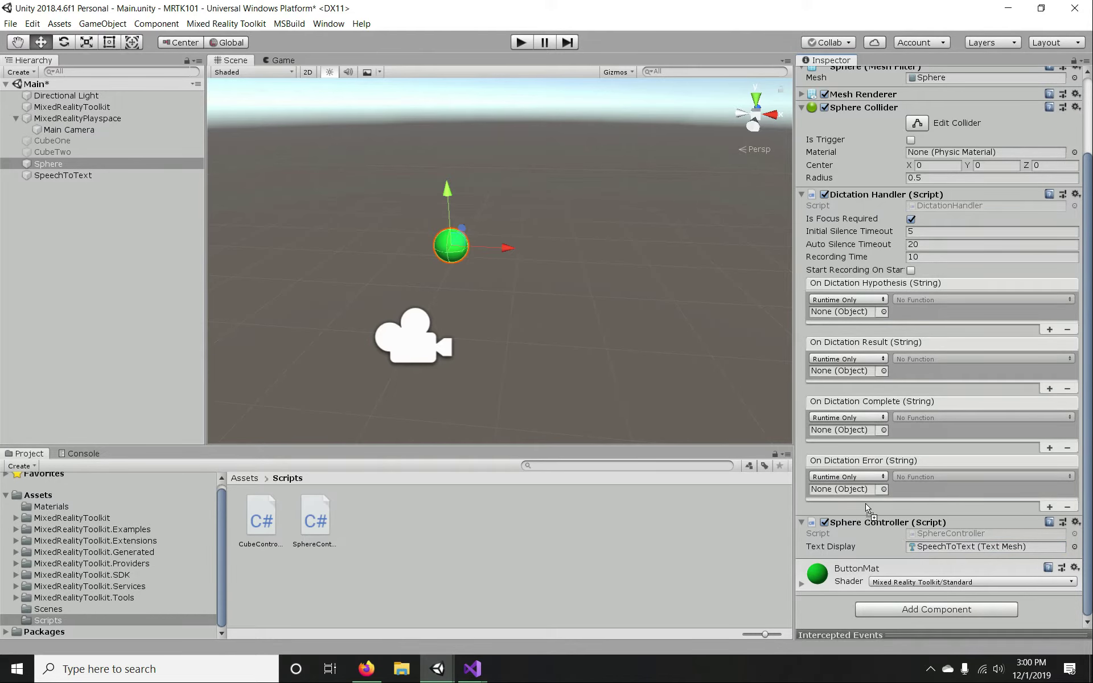
- Assign the Sphere as target object of the Dictation Handler's Hypothesis, Result, Complete and Error event listeners
click(859, 300)
click(951, 302)
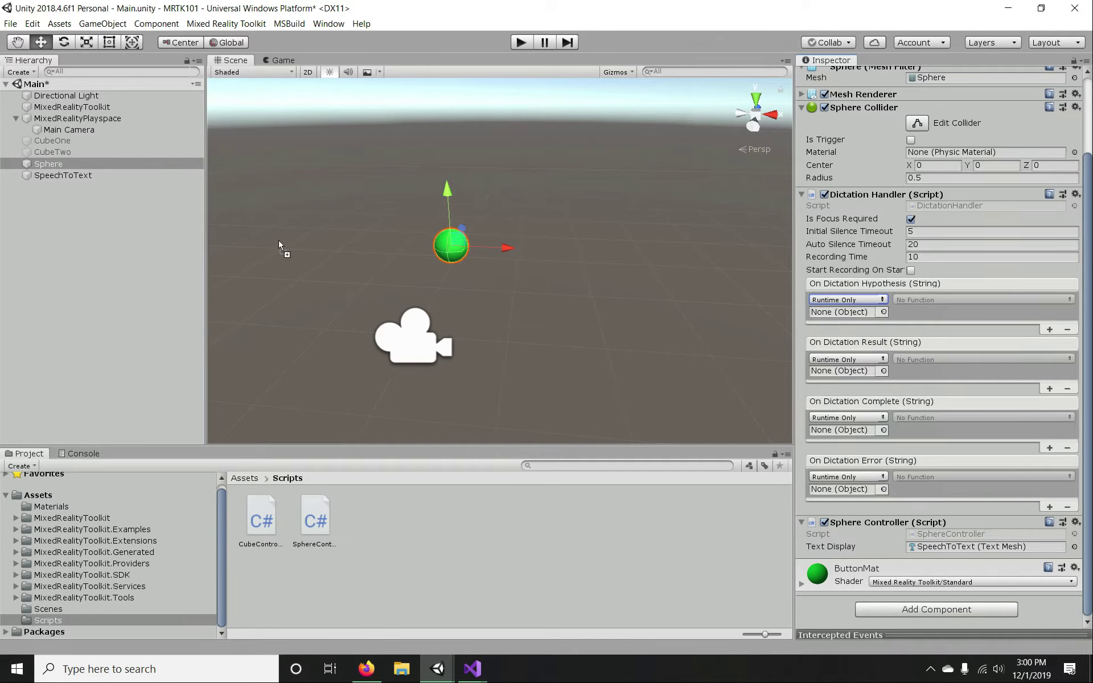
drag(79, 162, 840, 319)
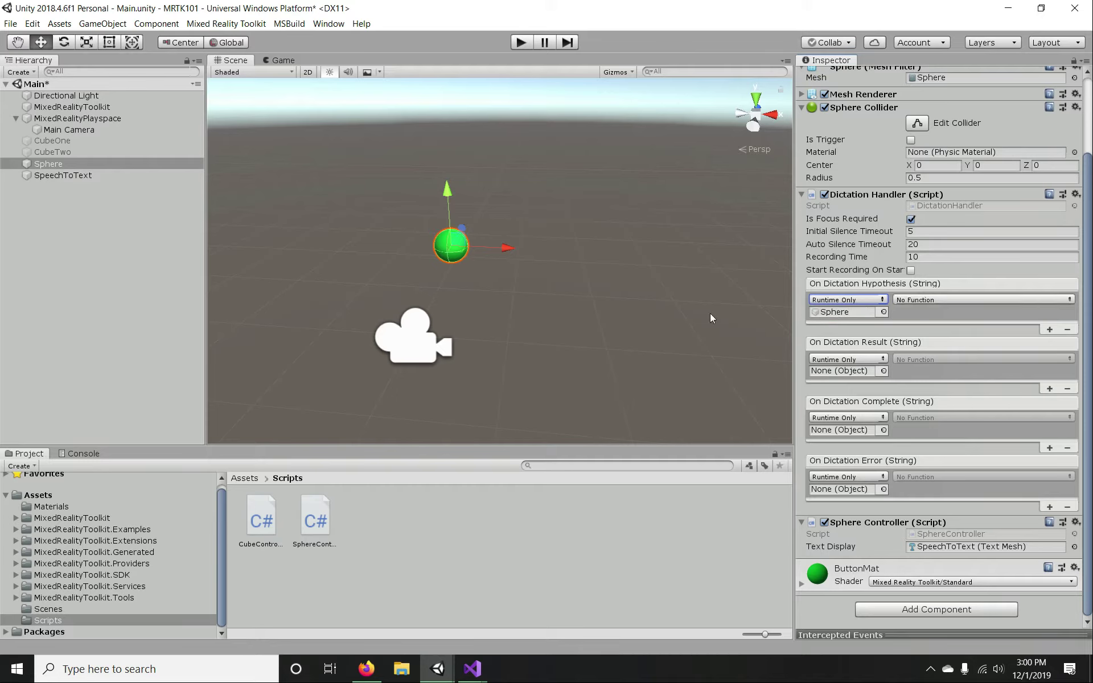
click(38, 164)
drag(207, 305, 837, 371)
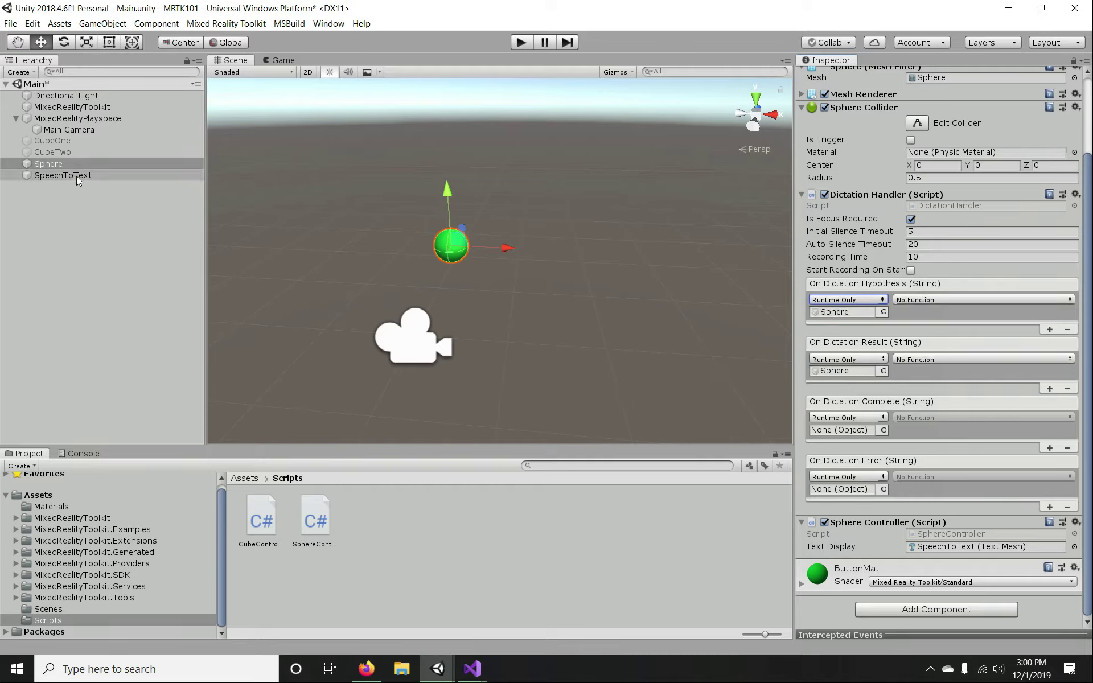
drag(55, 165, 830, 436)
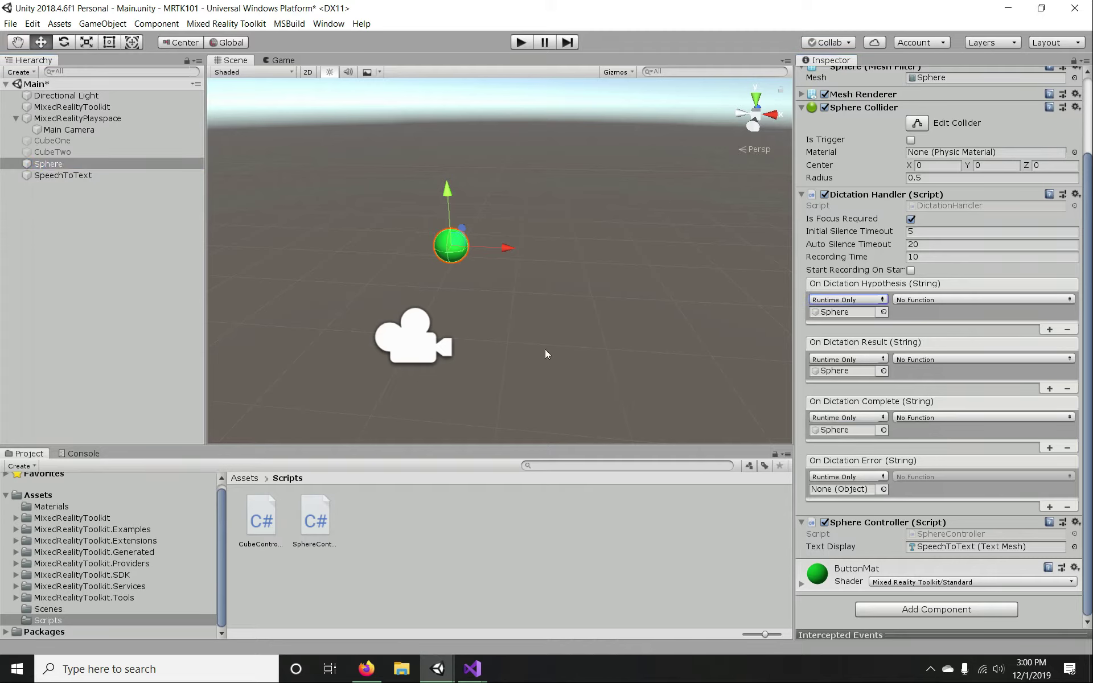
click(52, 165)
drag(53, 165, 818, 487)
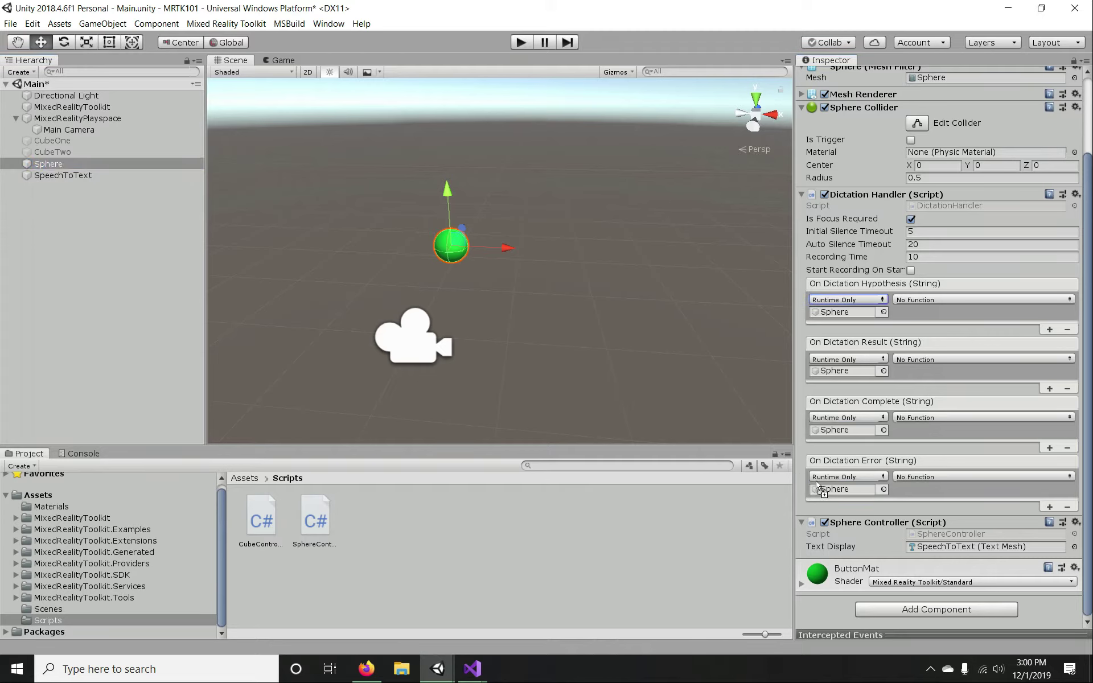
- Set the Dictation Hypothesis and Dictation Result listeners to the dynamic string functions SphereController.DictationHypothesis and SphereController.DictationResult respectively
click(915, 299)
mouse_move(900, 414)
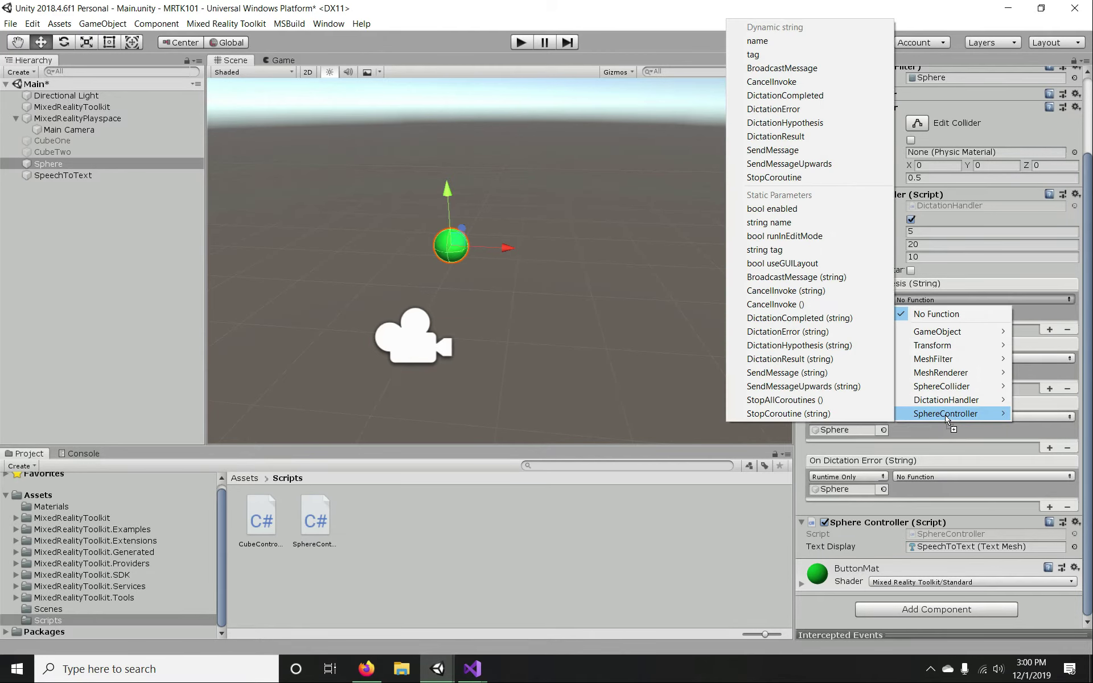
click(794, 124)
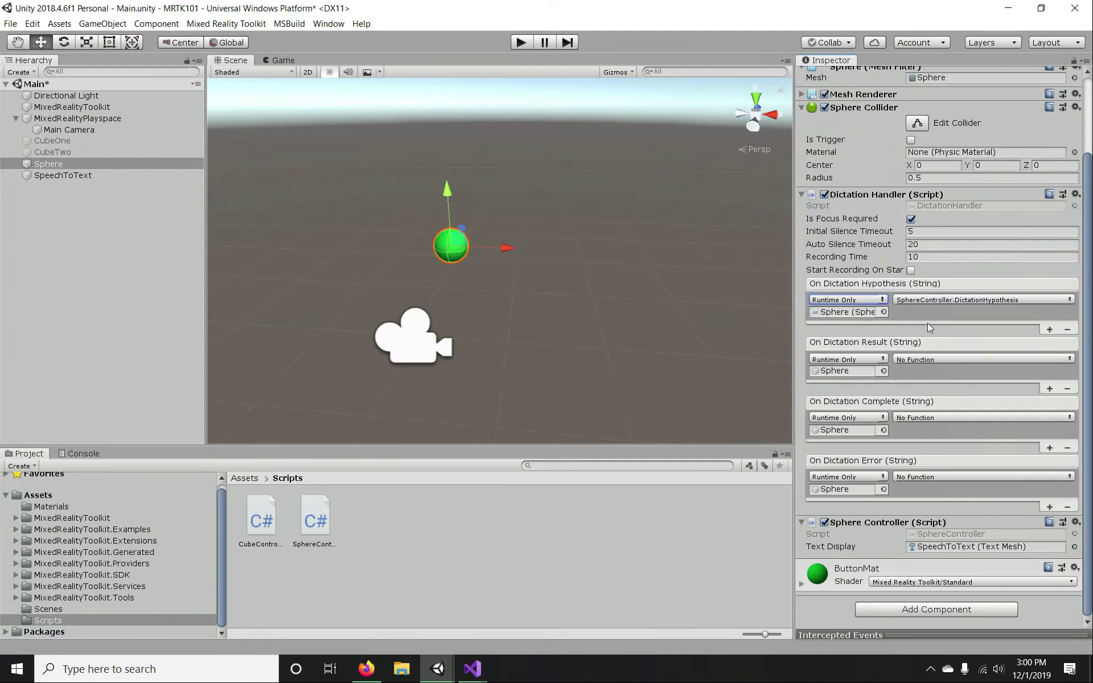
click(914, 363)
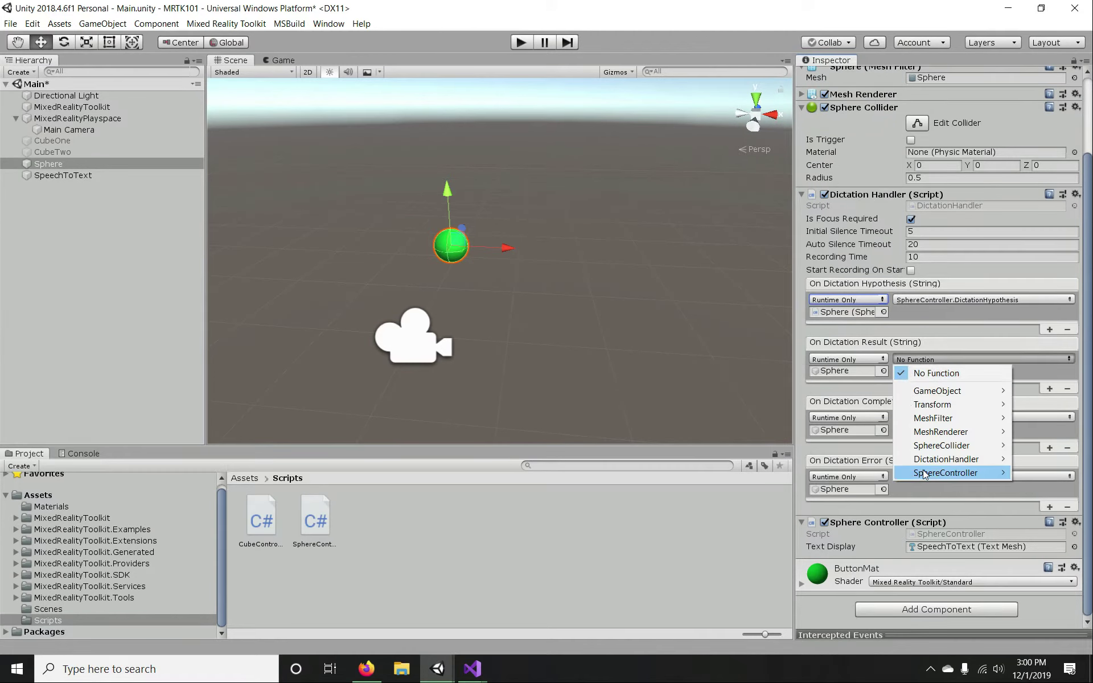
mouse_move(924, 472)
click(786, 195)
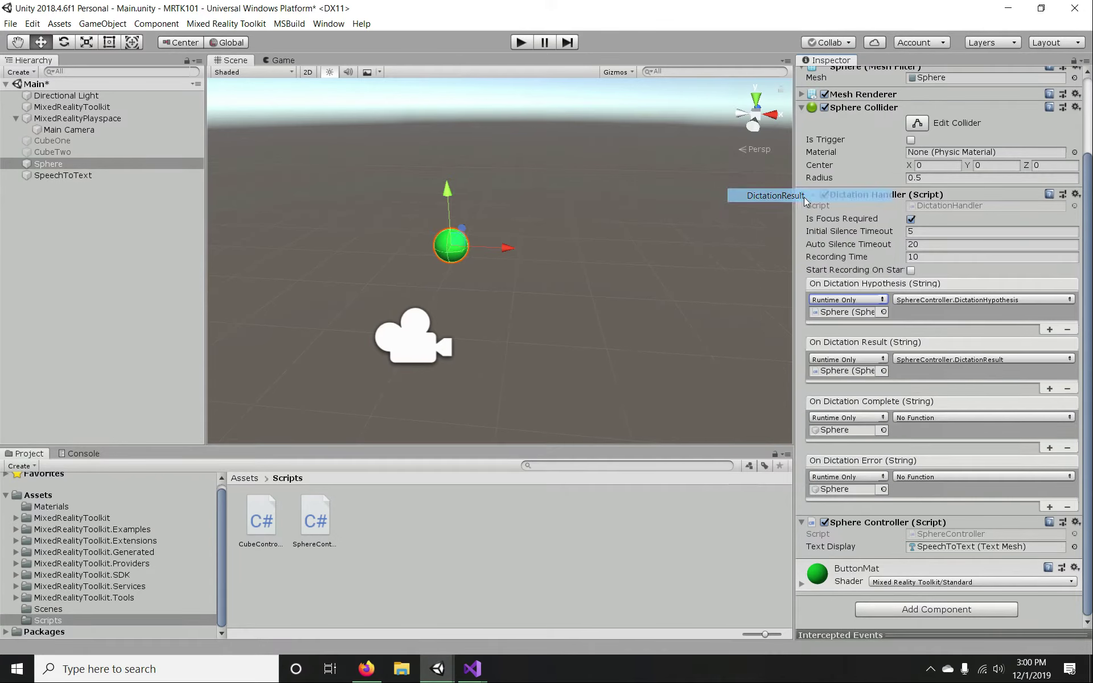
- Set the Dictation Complete and Dictation Error listeners to the dynamic string functions SphereController.DictationCompleted and SphereController.DictationError respectively
click(907, 419)
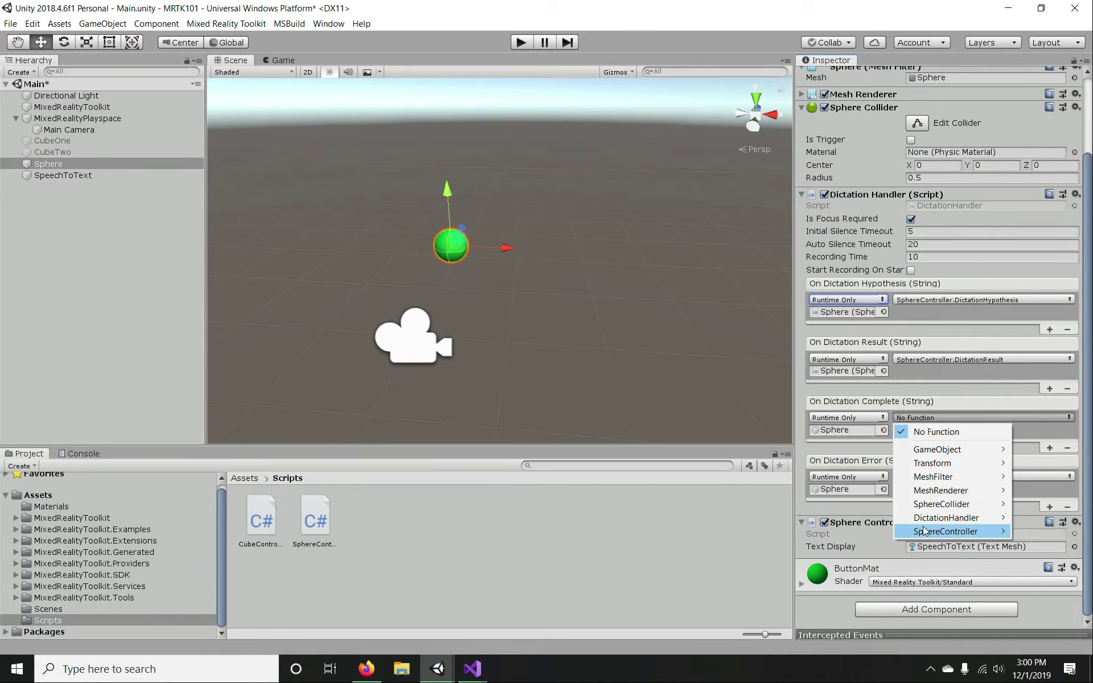
mouse_move(924, 531)
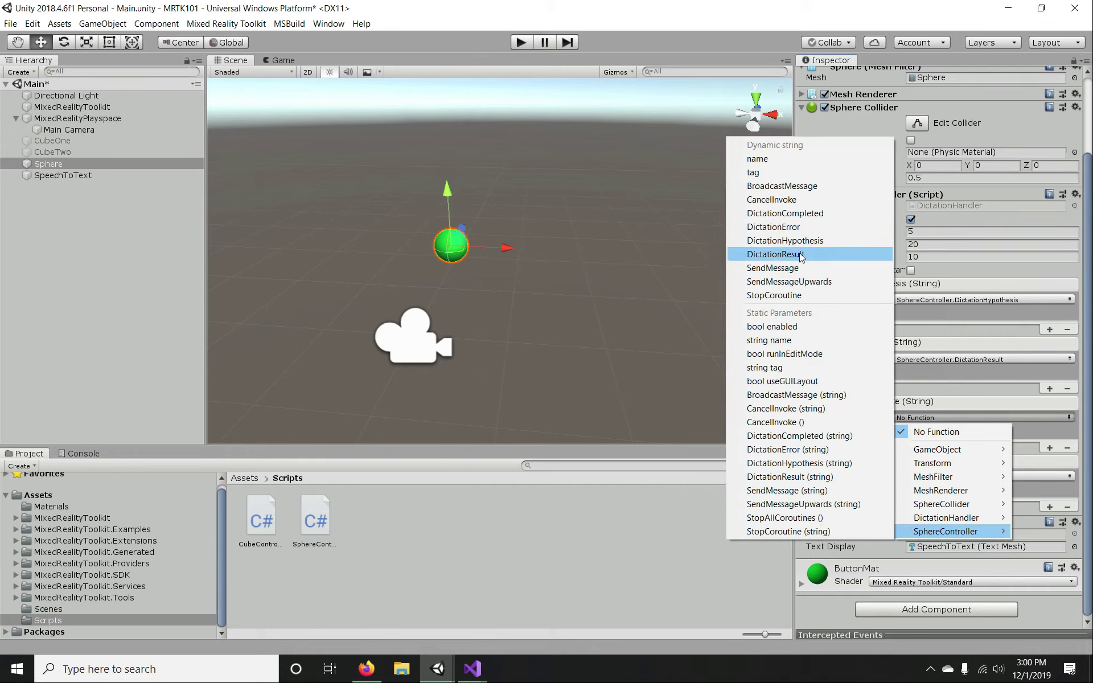
click(803, 216)
click(908, 478)
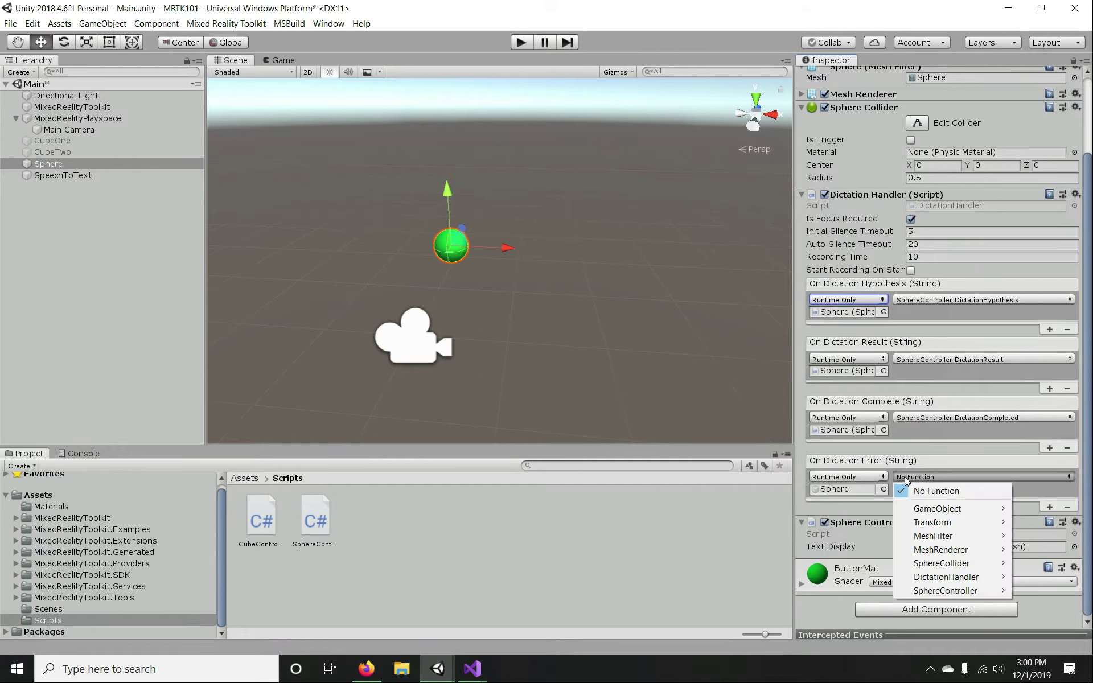
mouse_move(943, 590)
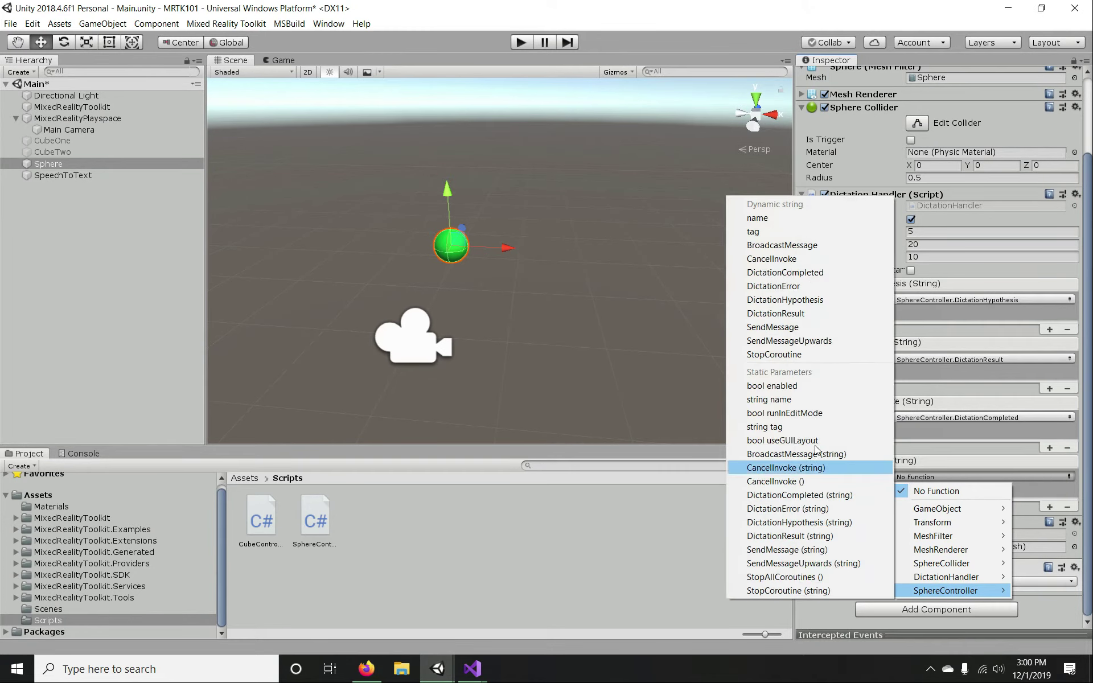
click(794, 287)
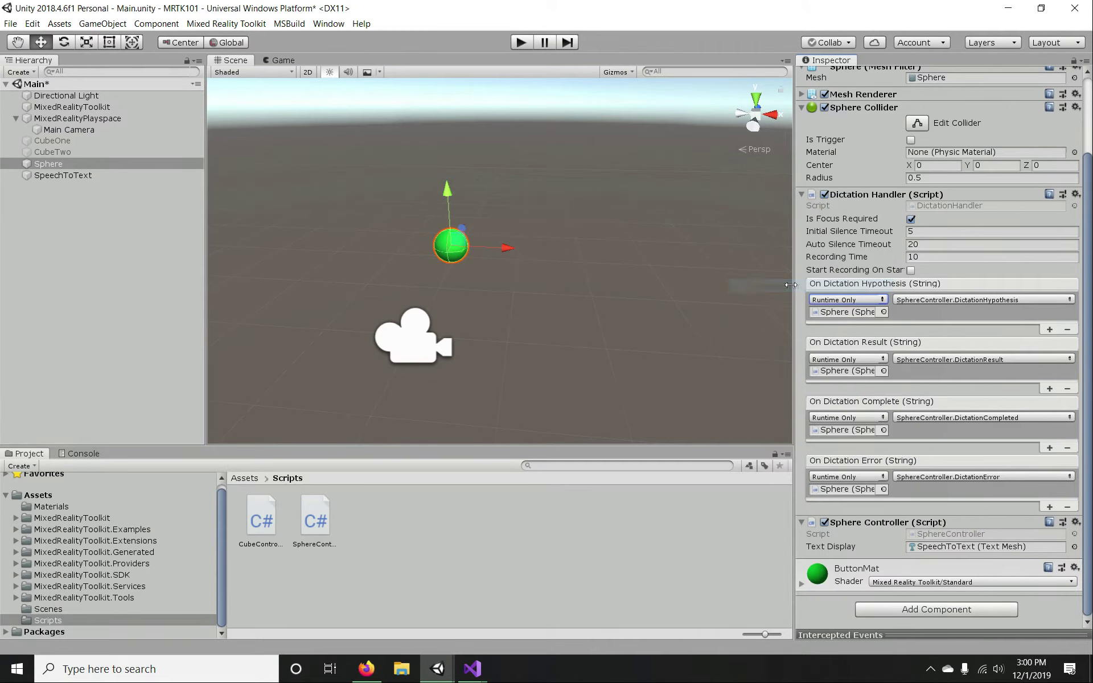
- Check the Sphere's Dictation Handler and Sphere Controller settings, the game view, and the SpeechToText object's Text Mesh properties
click(689, 300)
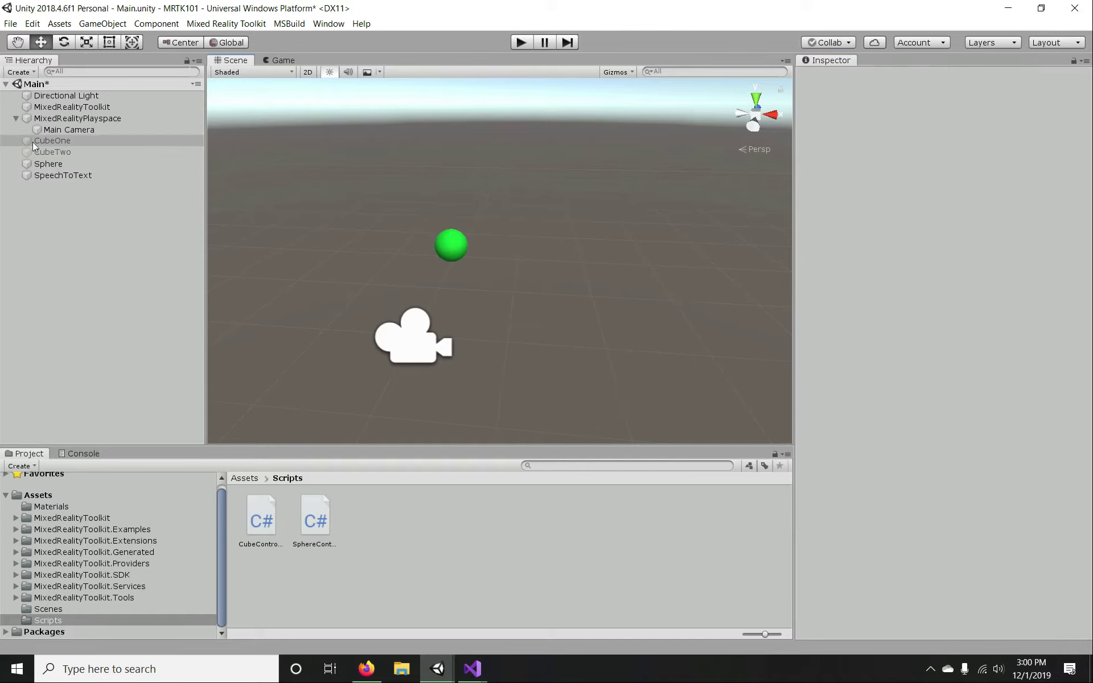
click(48, 167)
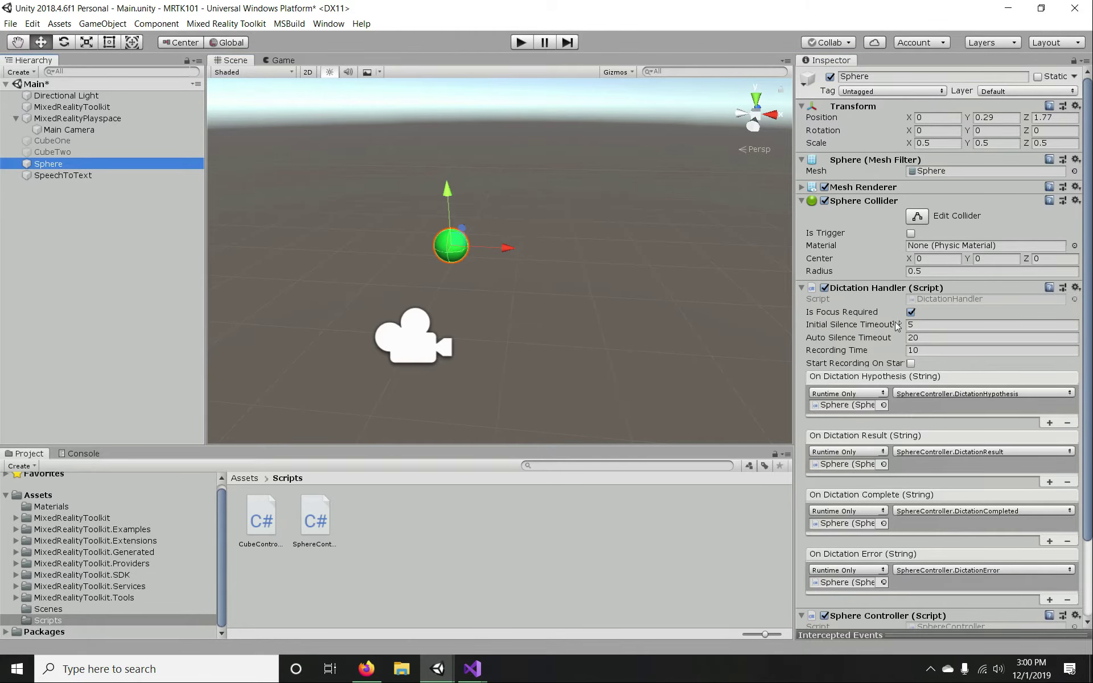
scroll(900, 336, down, 3)
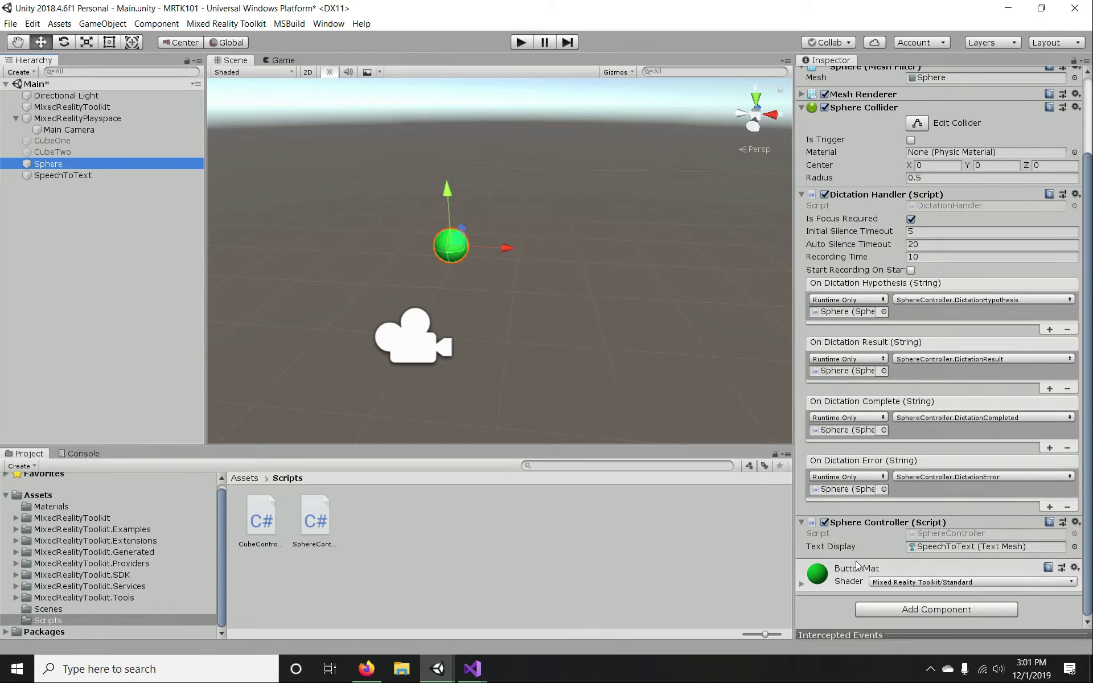
scroll(892, 488, up, 3)
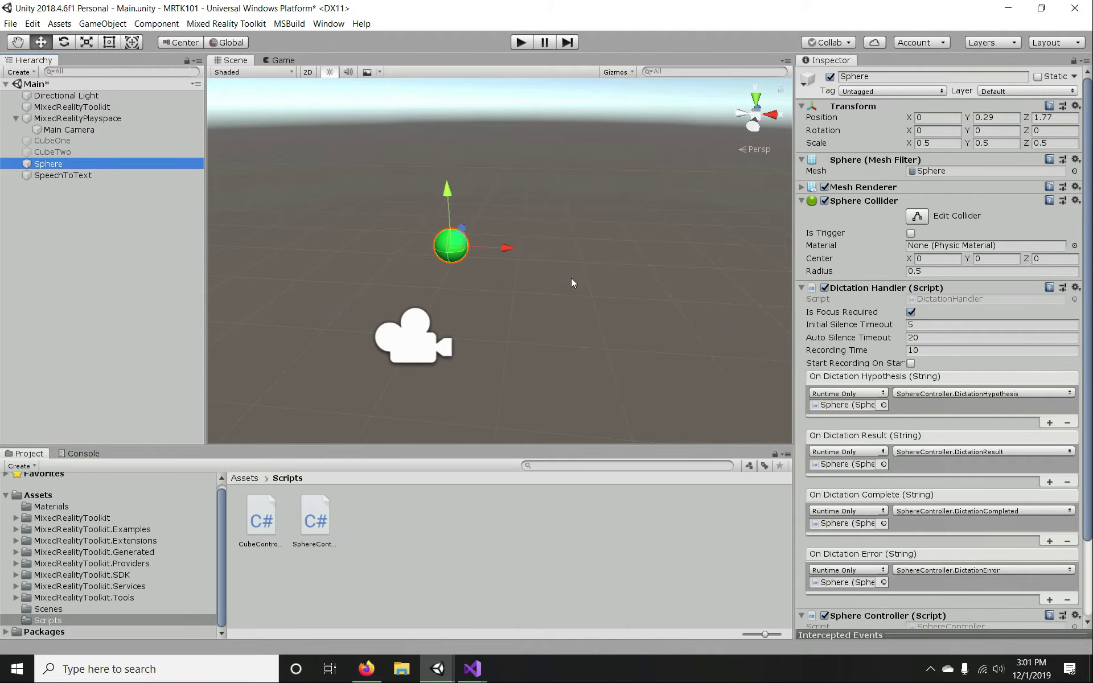
click(277, 61)
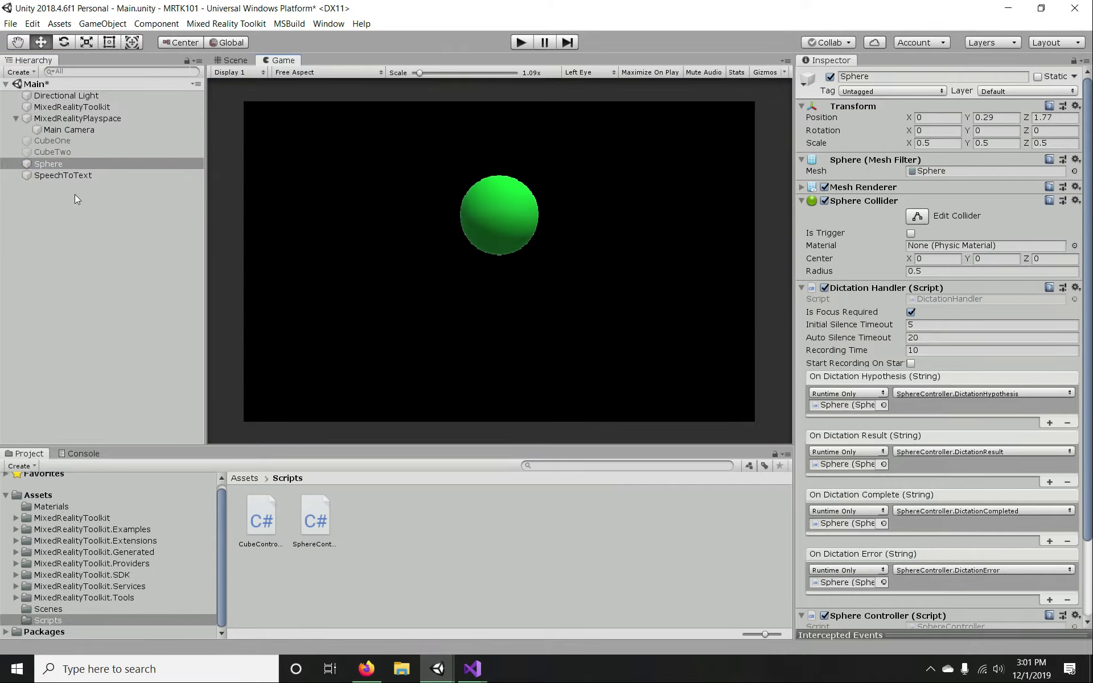
click(56, 172)
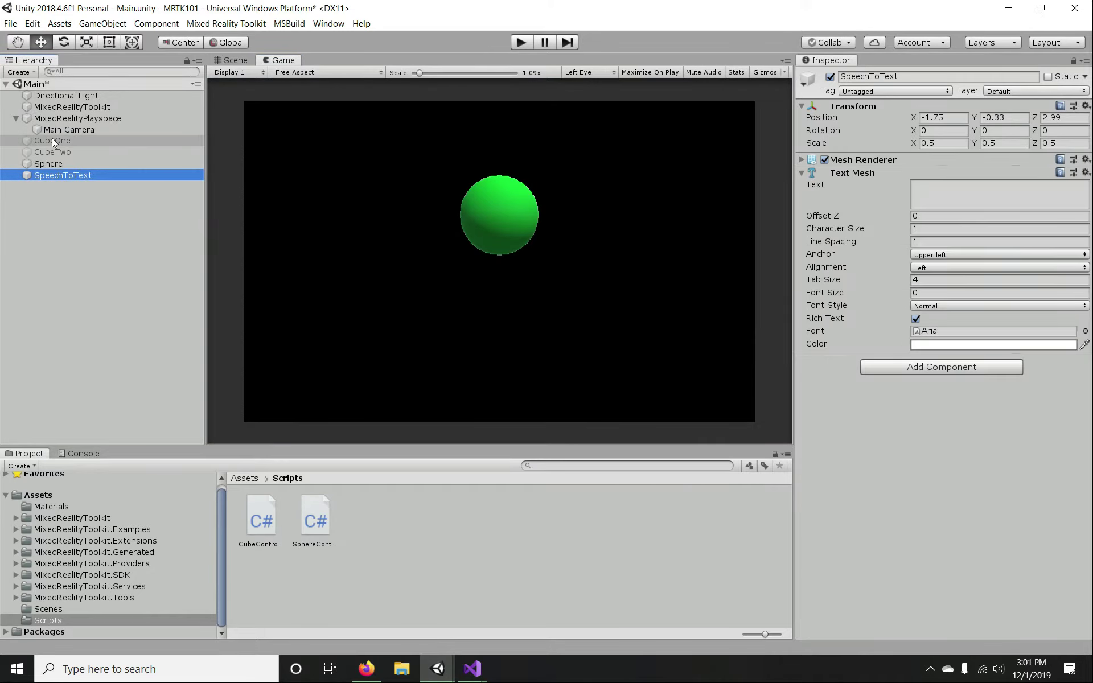
click(63, 163)
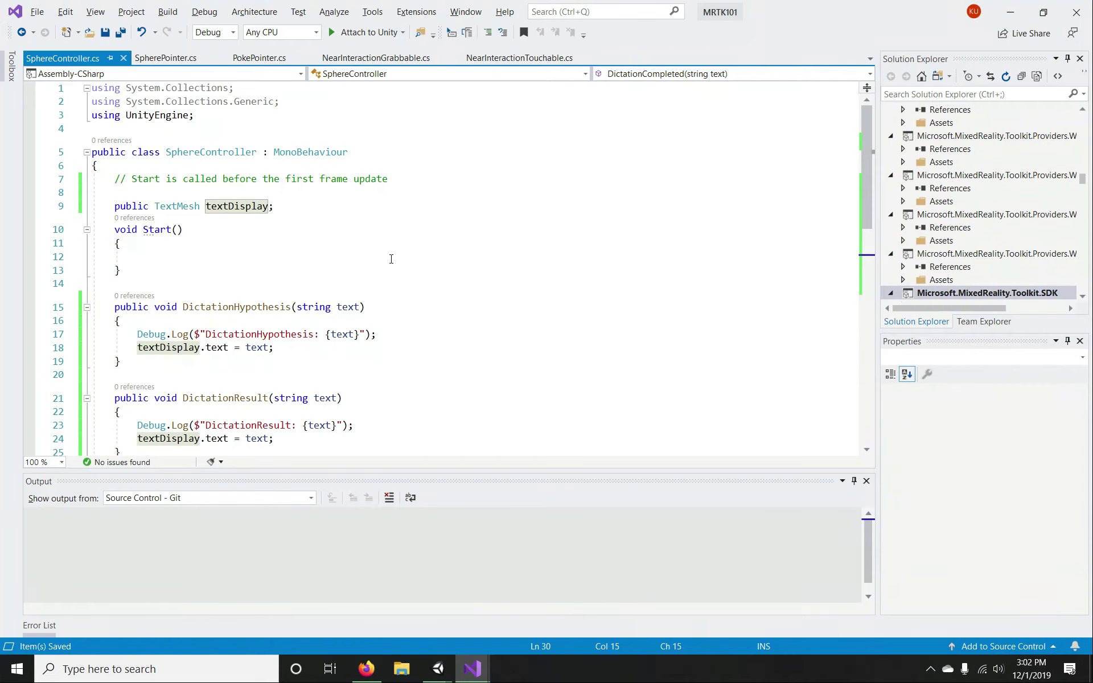
- Declare a DictationHandler field named dictation above the textDisplay field in the SphereController class
click(378, 231)
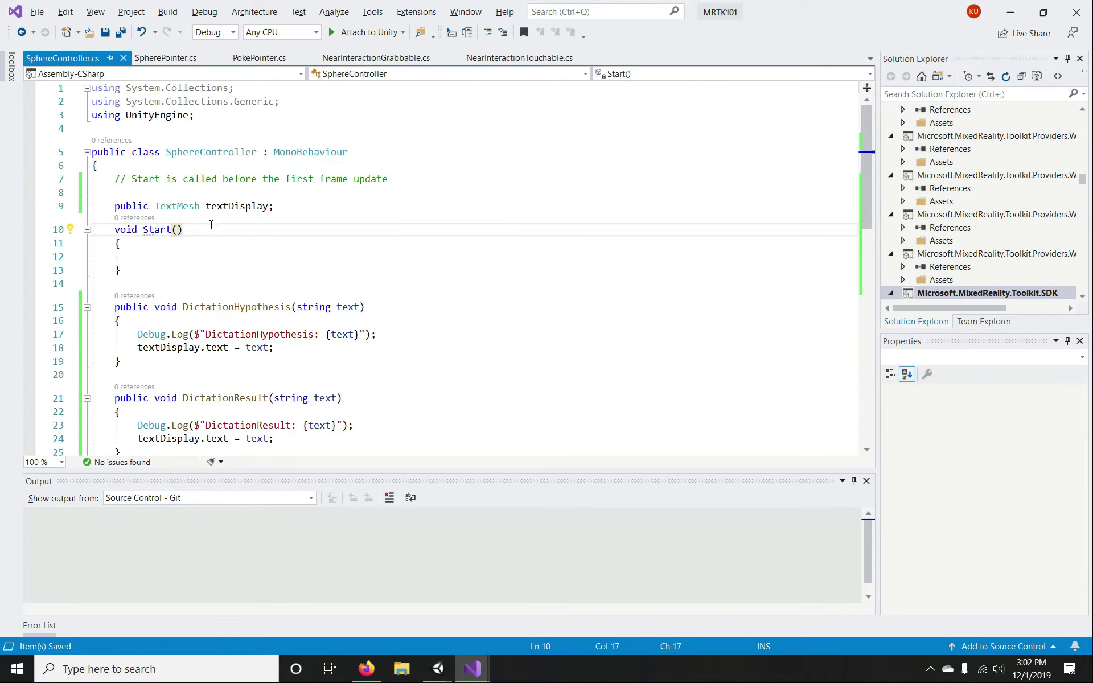
click(317, 191)
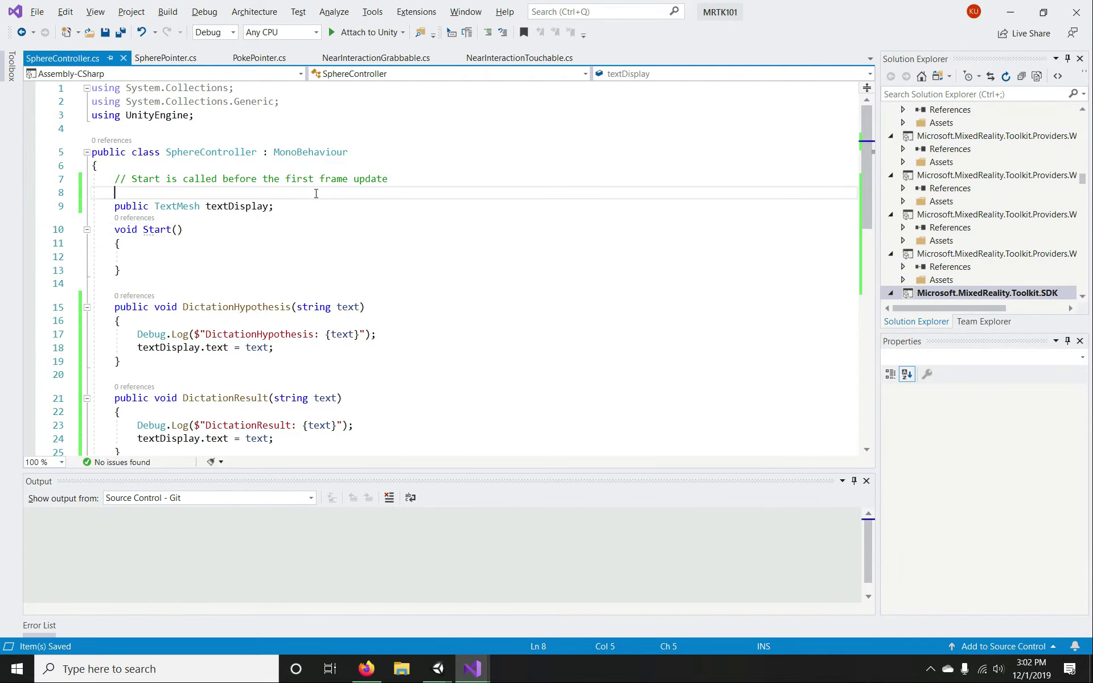
key(Return)
key(Tab)
text(Dict)
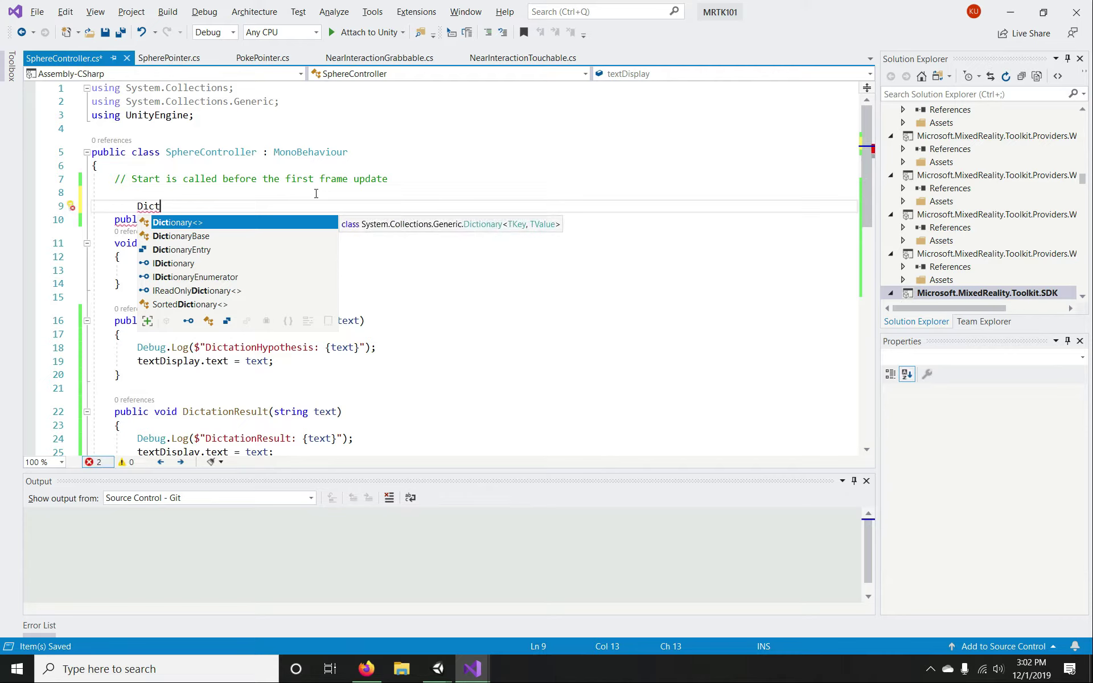
text(at)
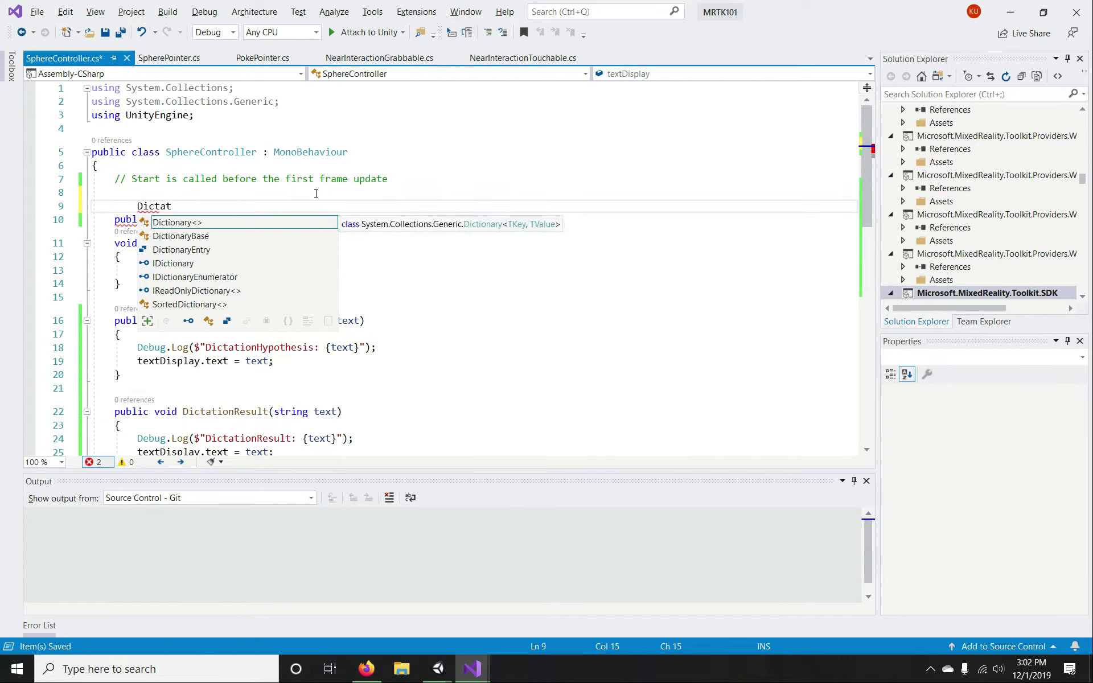
text(ionHand)
text(ler)
text( d)
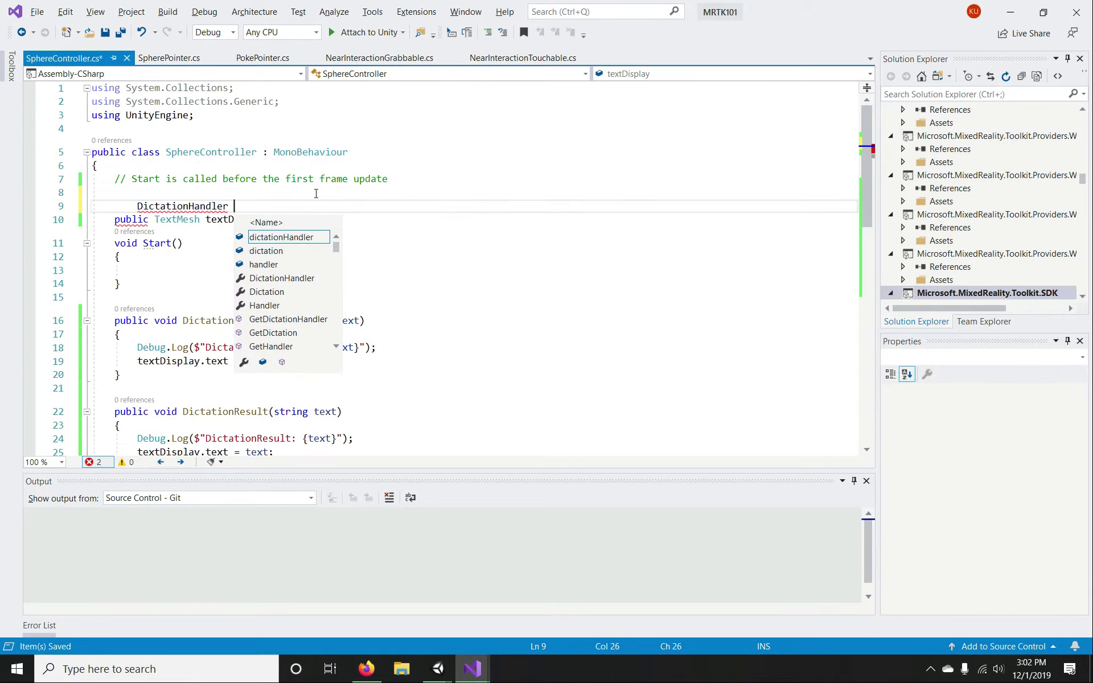
text(ictation)
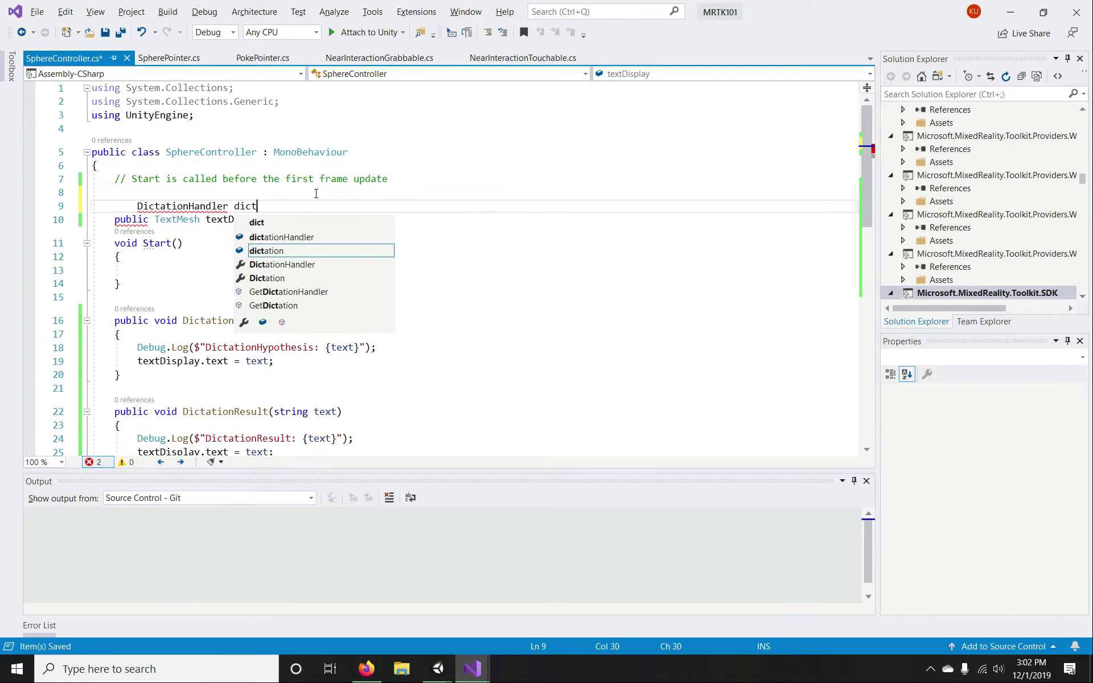
text(;)
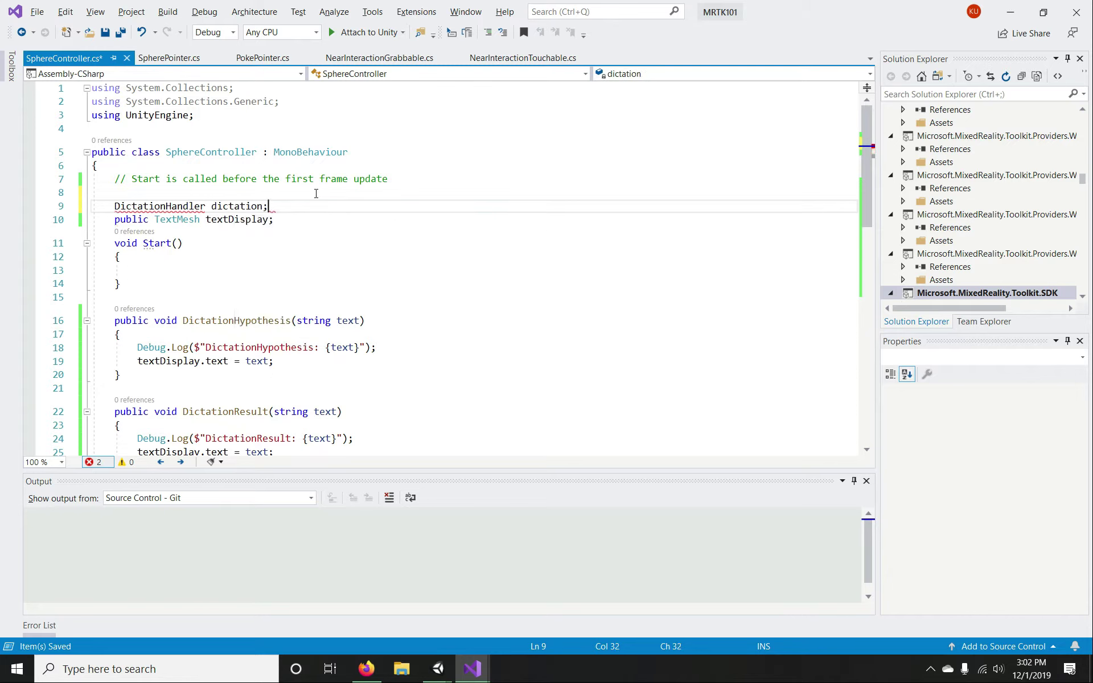
- Add the missing using directive for Microsoft.MixedReality.Toolkit.Input to resolve the DictationHandler type
key(Left)
key(Left)
key(Left)
key(Left)
key(Left)
key(Left)
key(Left)
key(Left)
key(Left)
key(Left)
key(Left)
key(ctrl+period)
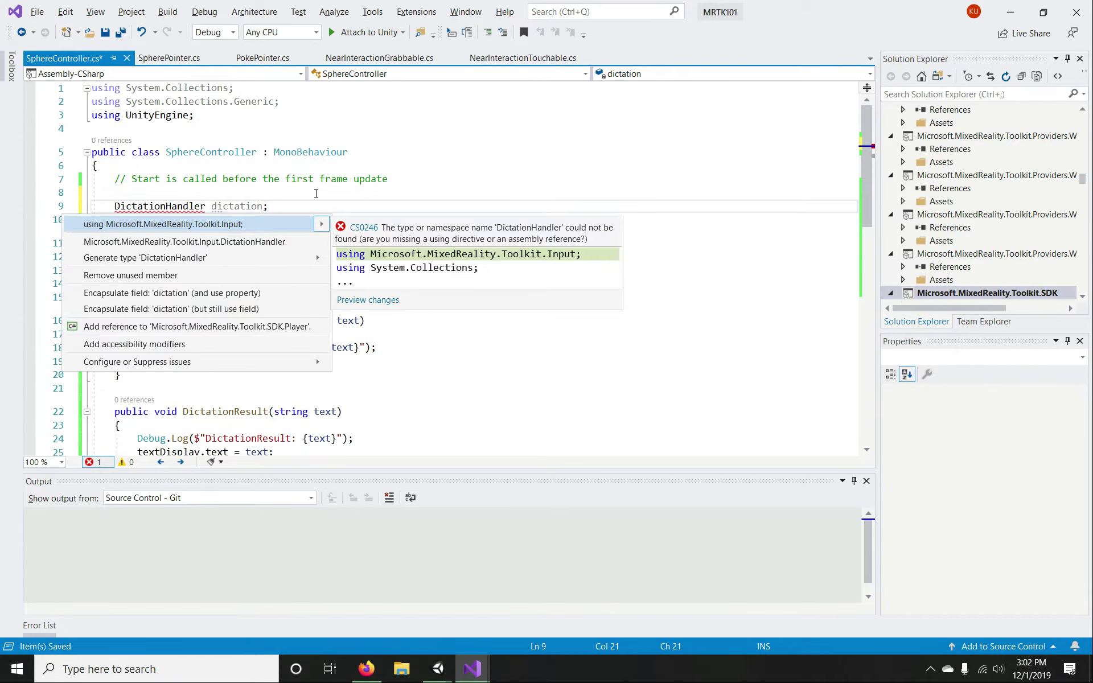
key(Return)
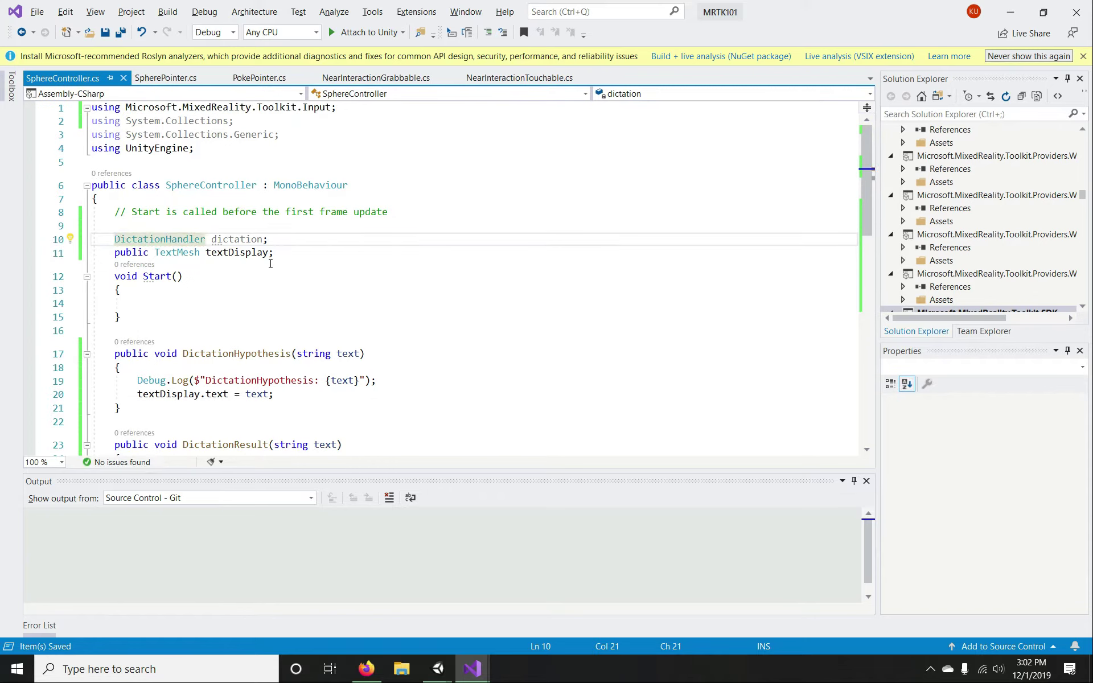
- In the Start method, assign dictation = GetComponent<DictationHandler>(); and save the script
scroll(236, 274, down, 1)
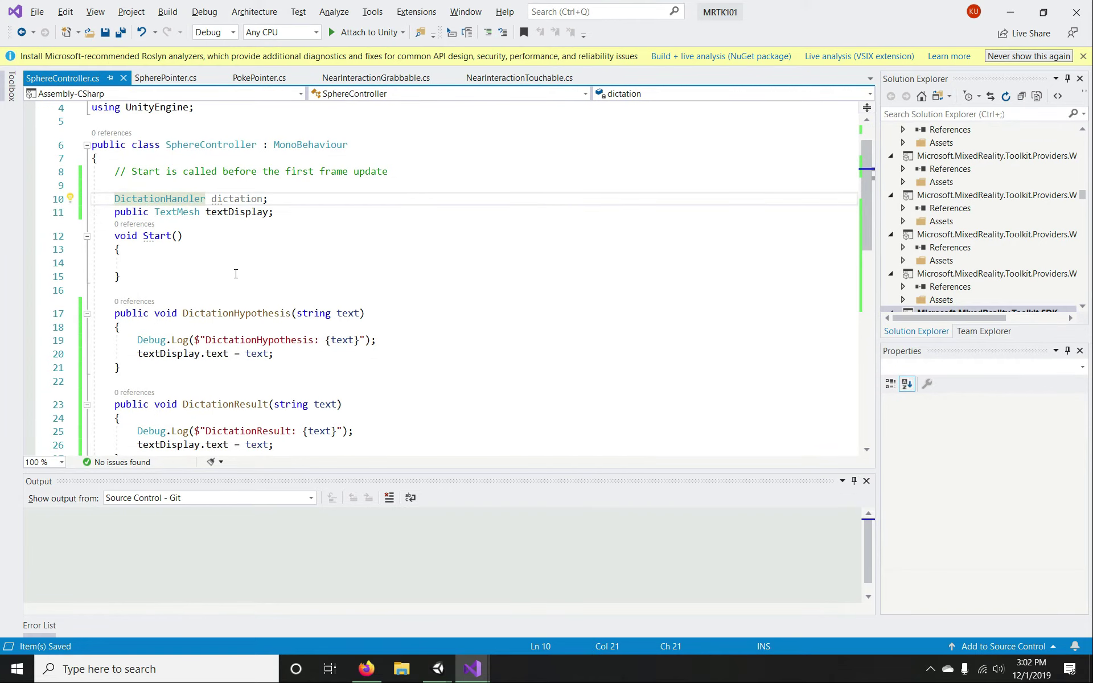
click(176, 261)
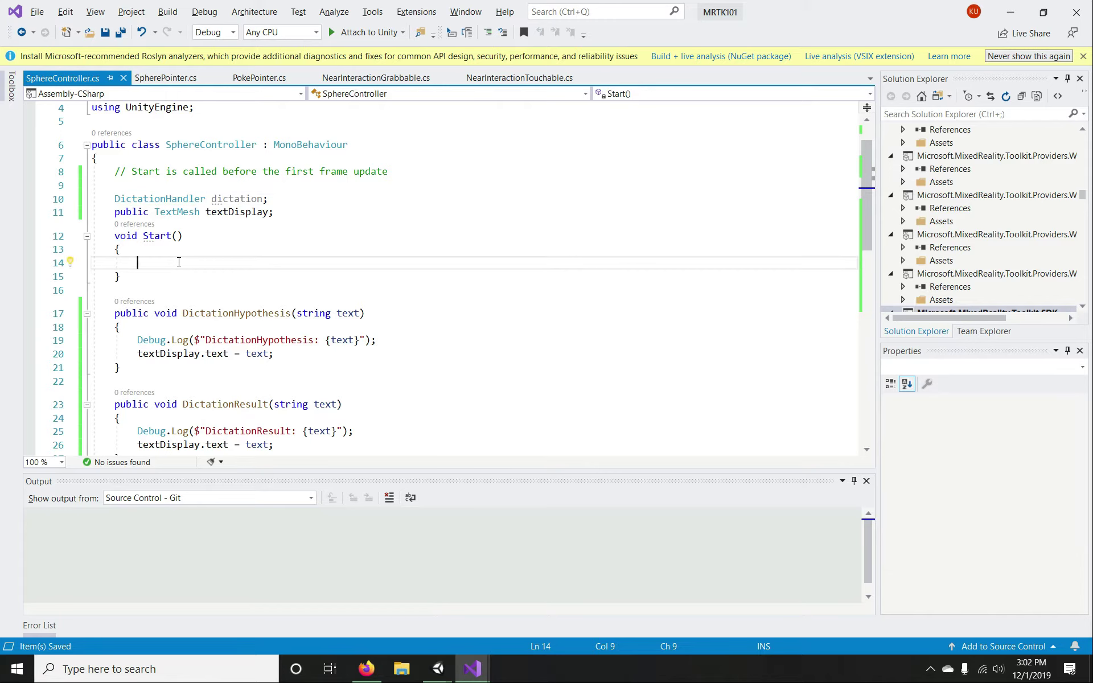
text(dictation =)
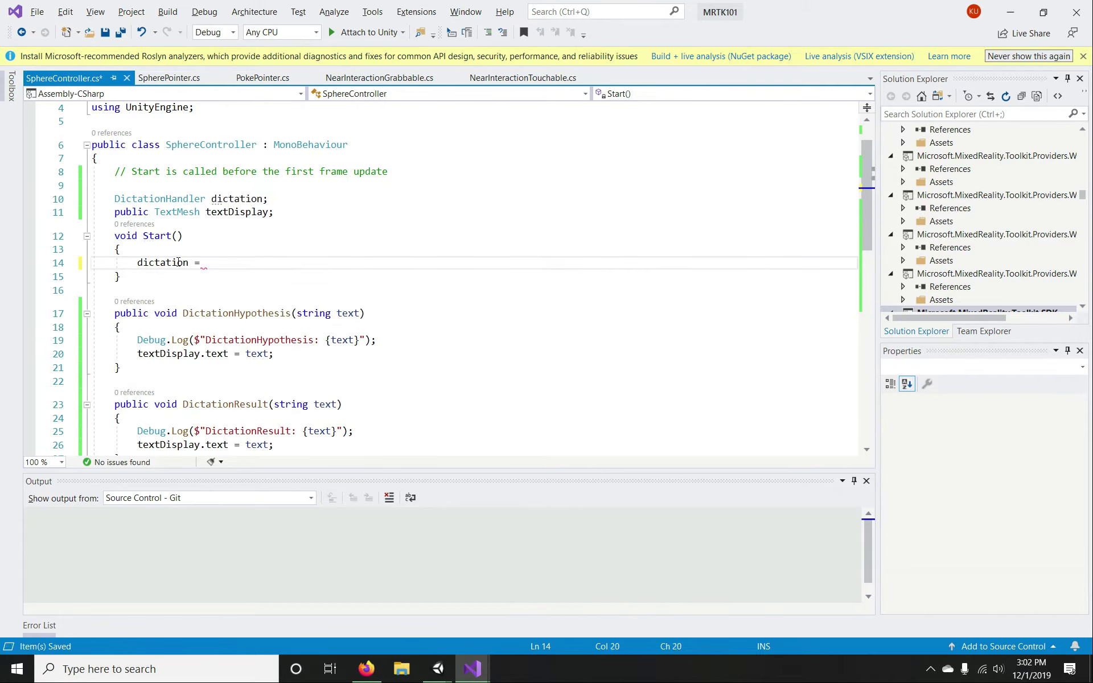
text( GetComponent)
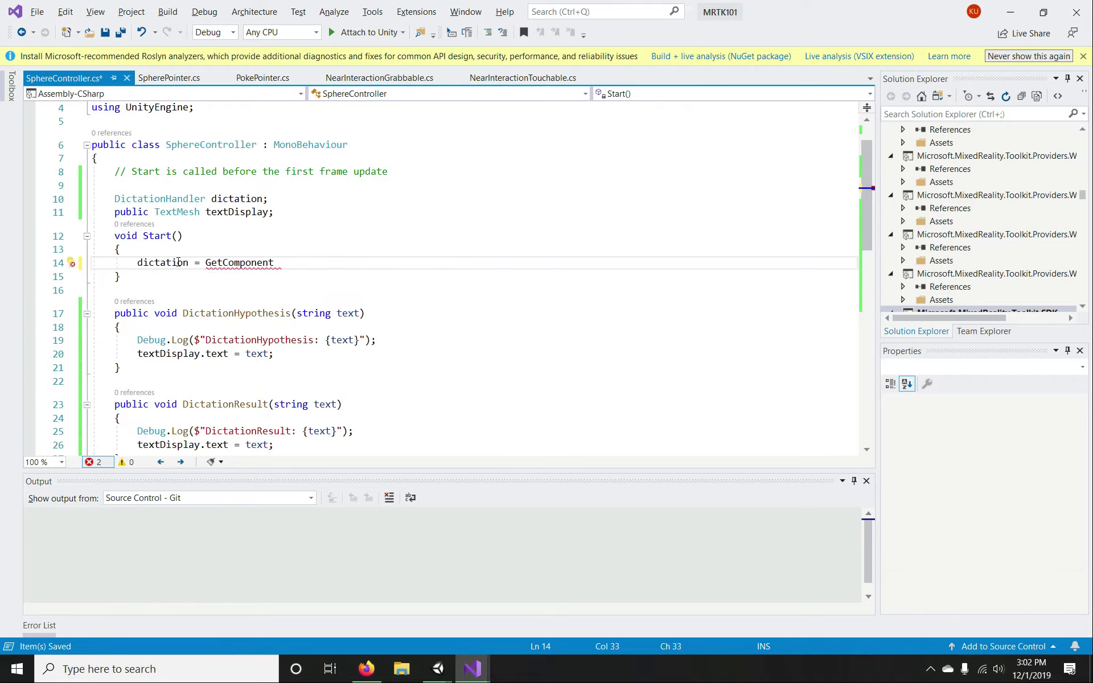
text(<Dictat)
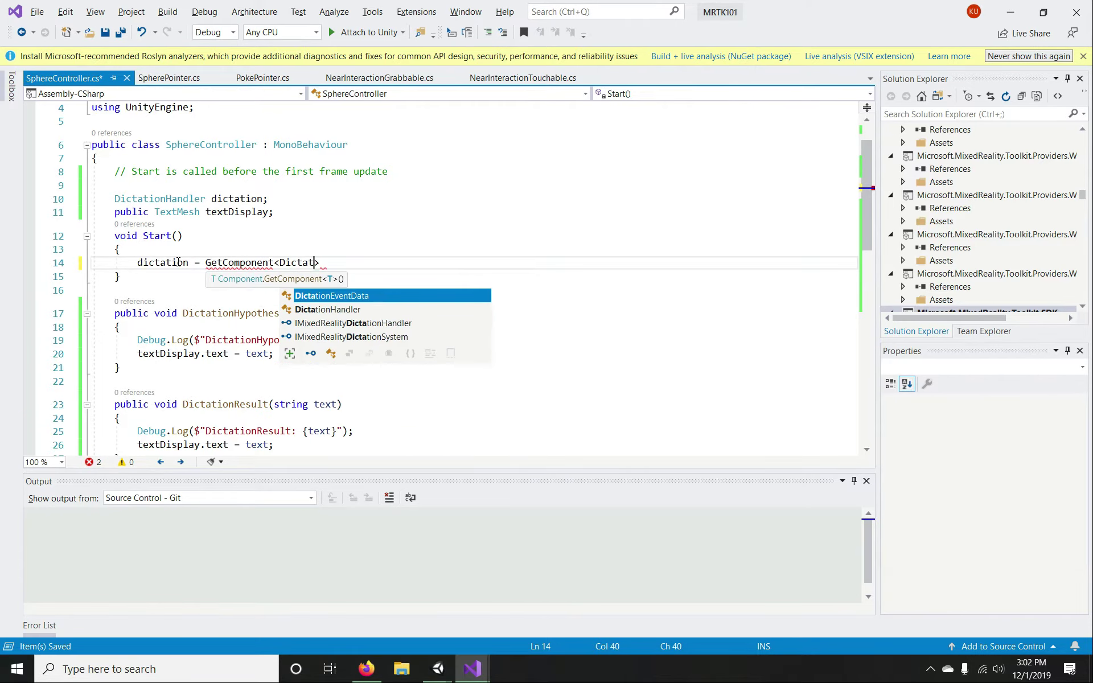
text(ionHandler>)
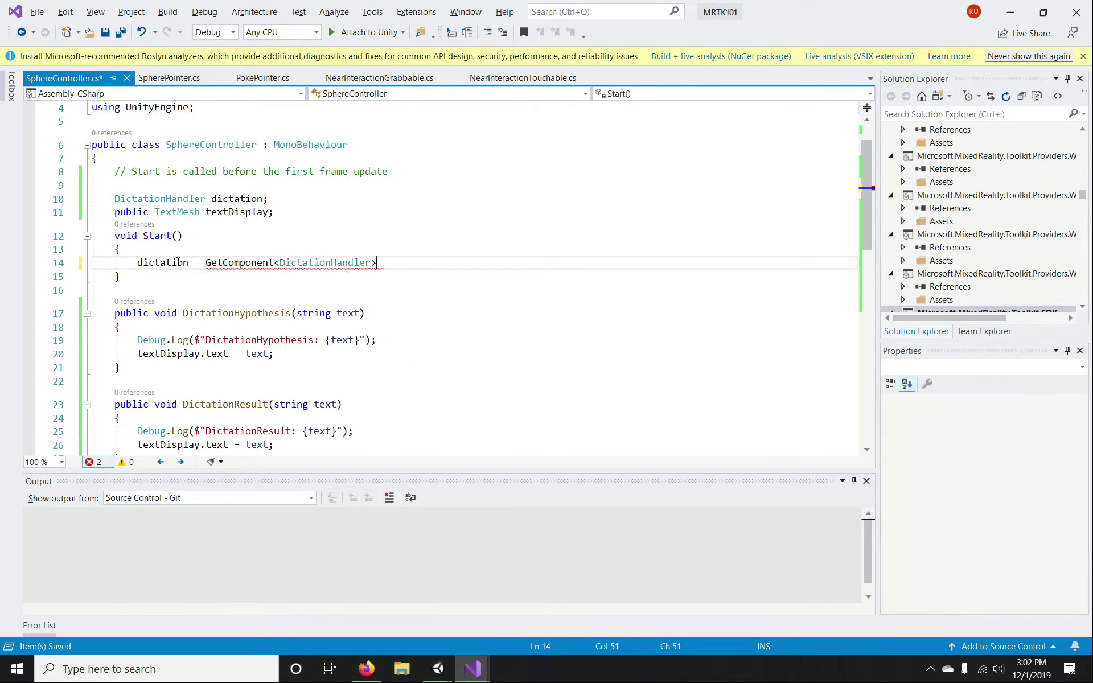
text(();)
key(ctrl+s)
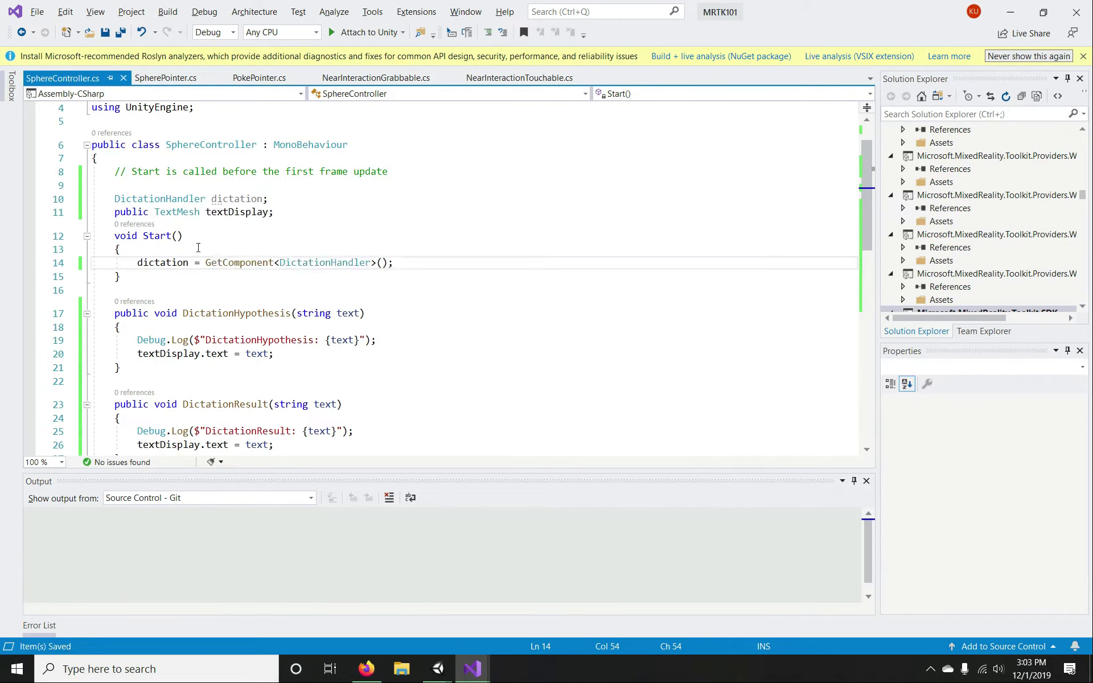
- Add IMixedRealityFocusHandler to the SphereController class declaration and generate its OnFocusEnter and OnFocusExit method stubs
click(160, 263)
scroll(232, 304, down, 2)
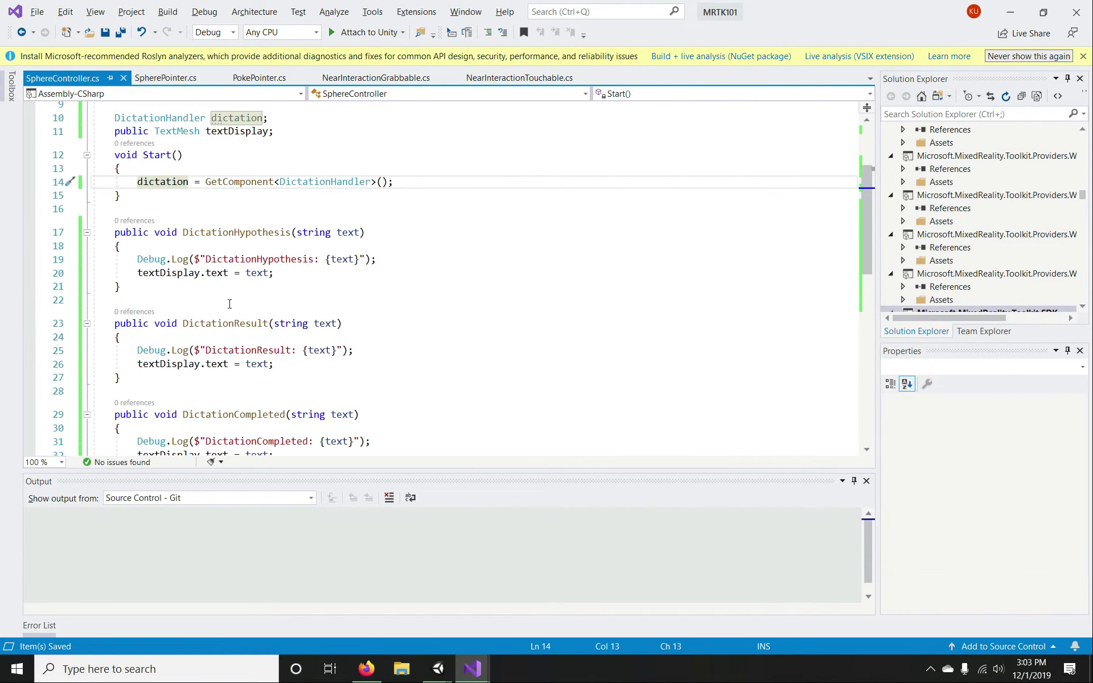
scroll(232, 304, down, 2)
scroll(229, 304, up, 3)
scroll(228, 304, up, 1)
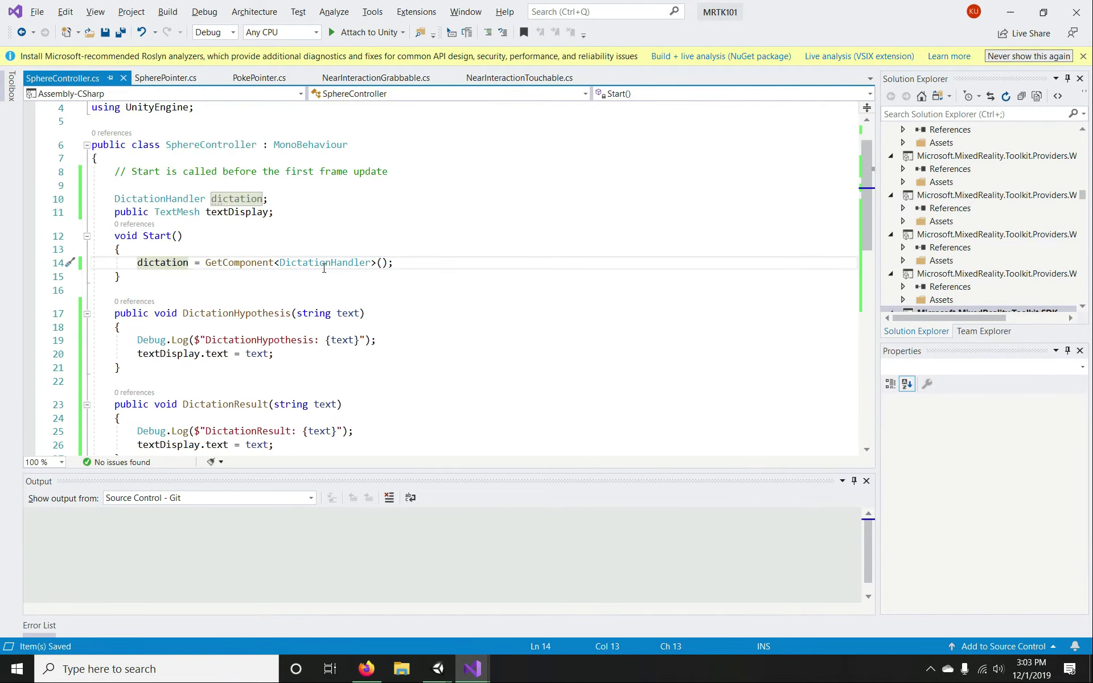
click(367, 146)
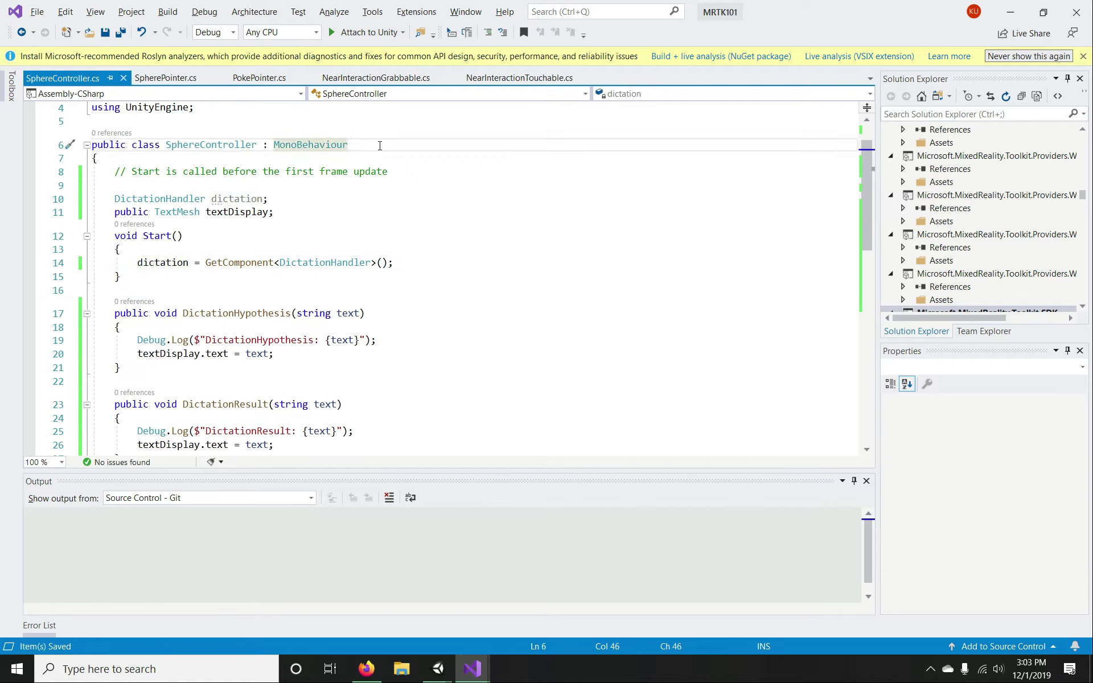
text(: IMixe)
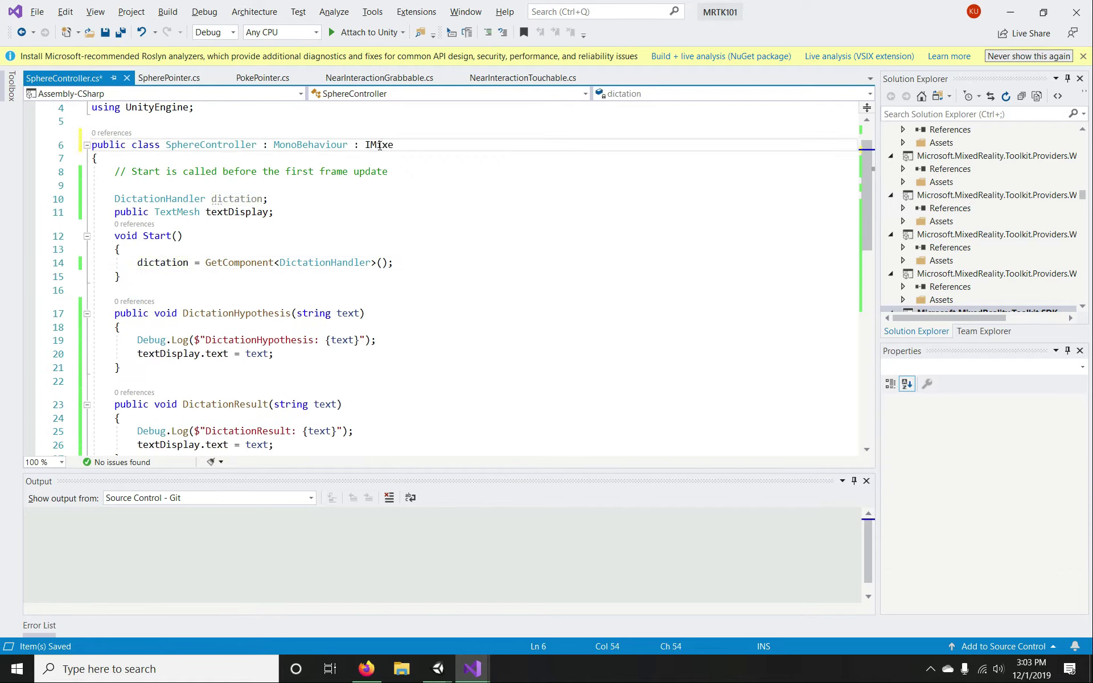
text(dReal)
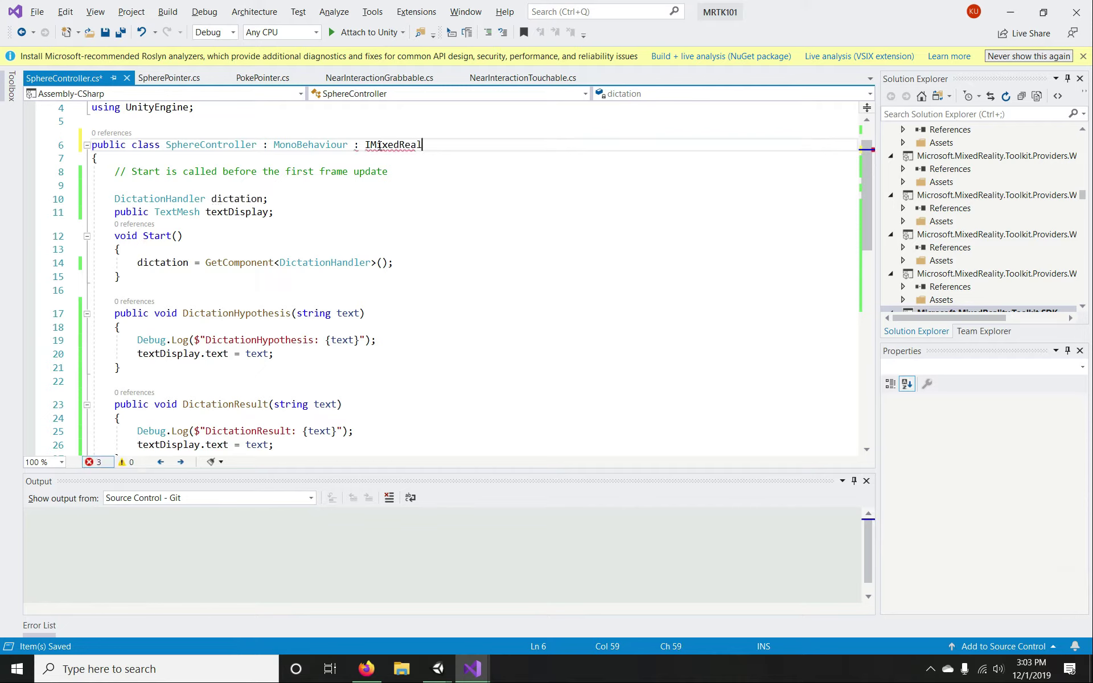
text(ityFocusHandler)
key(ctrl+period)
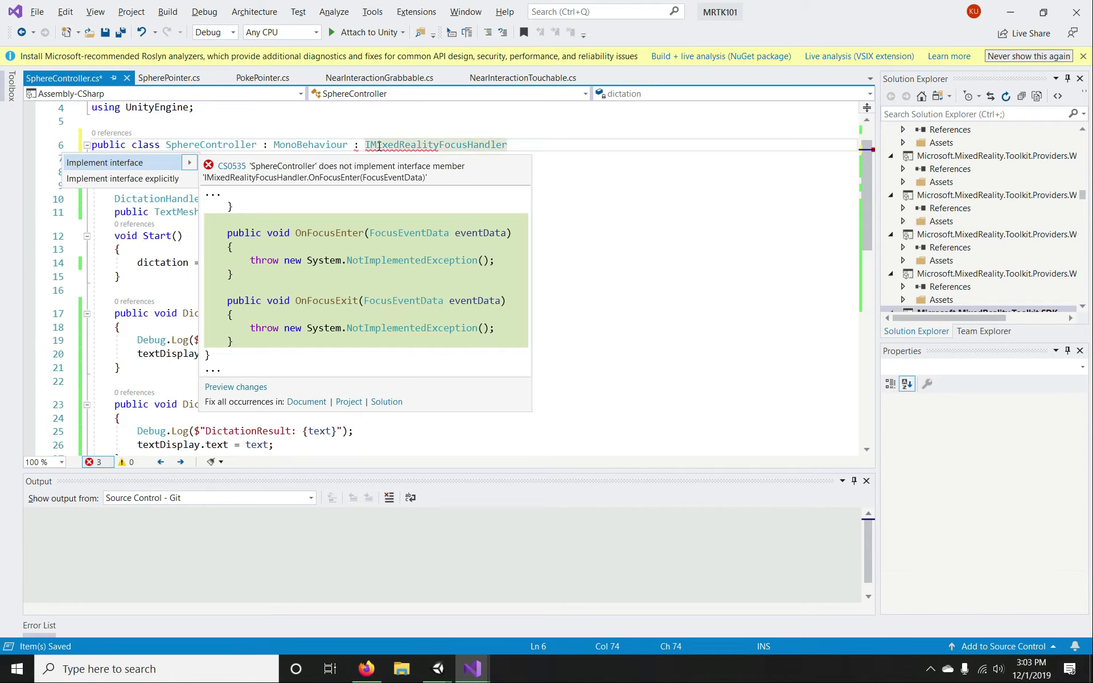
key(Escape)
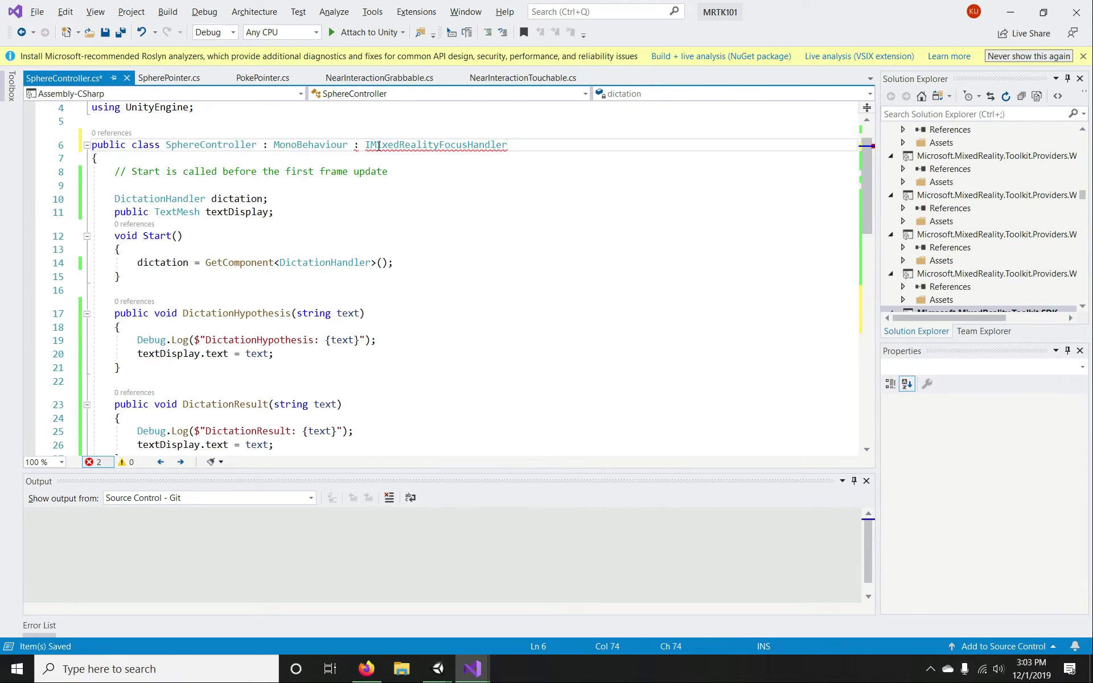
- Replace the second colon before IMixedRealityFocusHandler with a comma in the class declaration and save the script
click(365, 147)
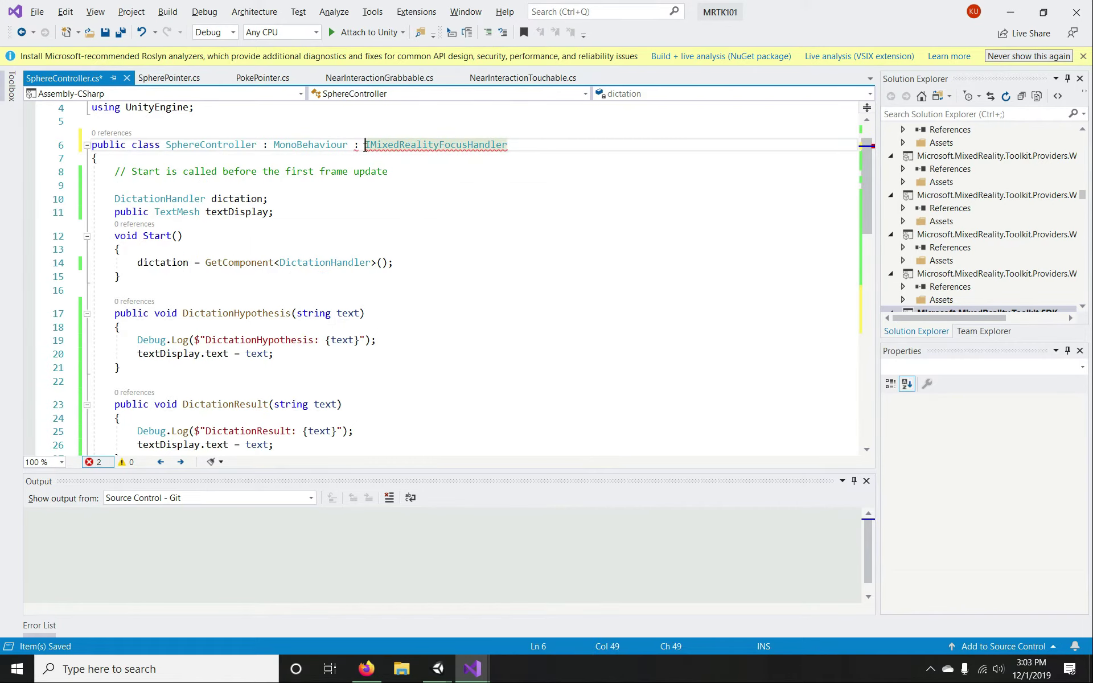
key(BackSpace)
key(BackSpace)
text(,)
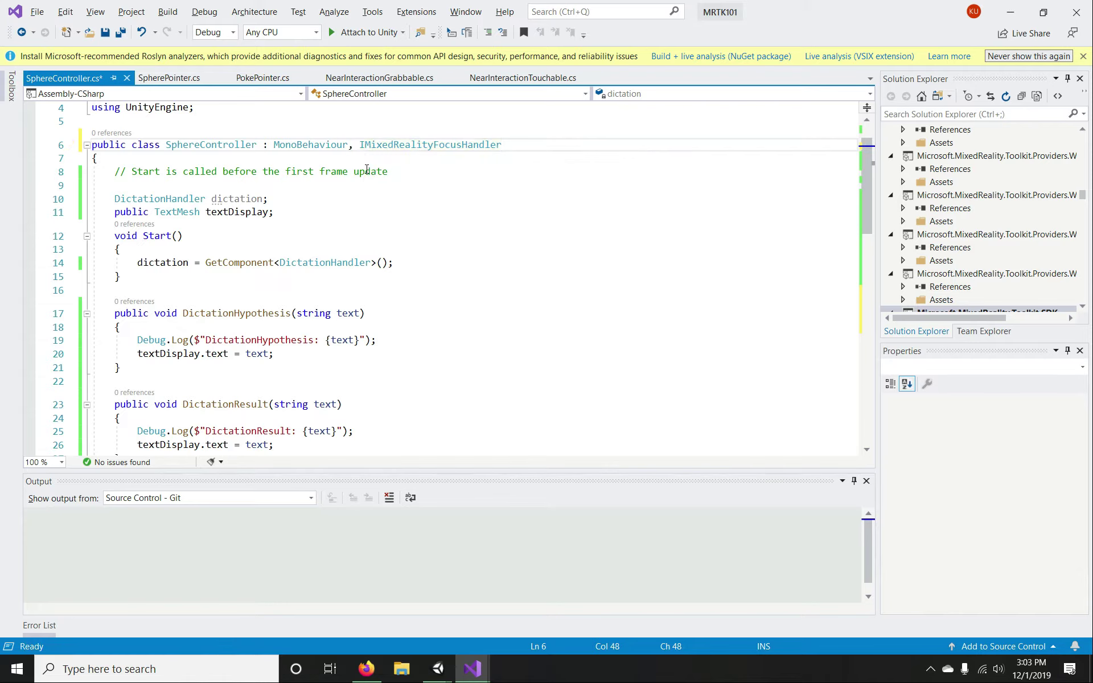
key(ctrl+s)
- Replace the OnFocusEnter and OnFocusExit stubs with null-checked dictation.StartRecording() and StopRecording() calls, setting textDisplay.text to 'Dictation starting' and 'Dictation stopped' respectively
scroll(366, 170, down, 10)
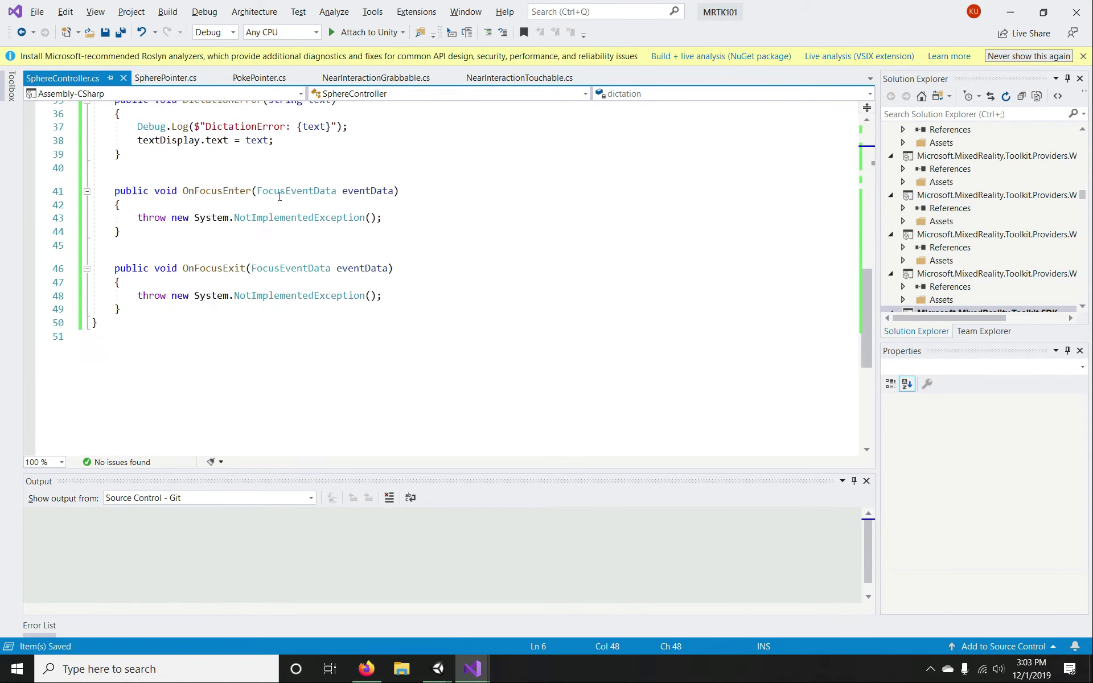
drag(420, 291, 421, 283)
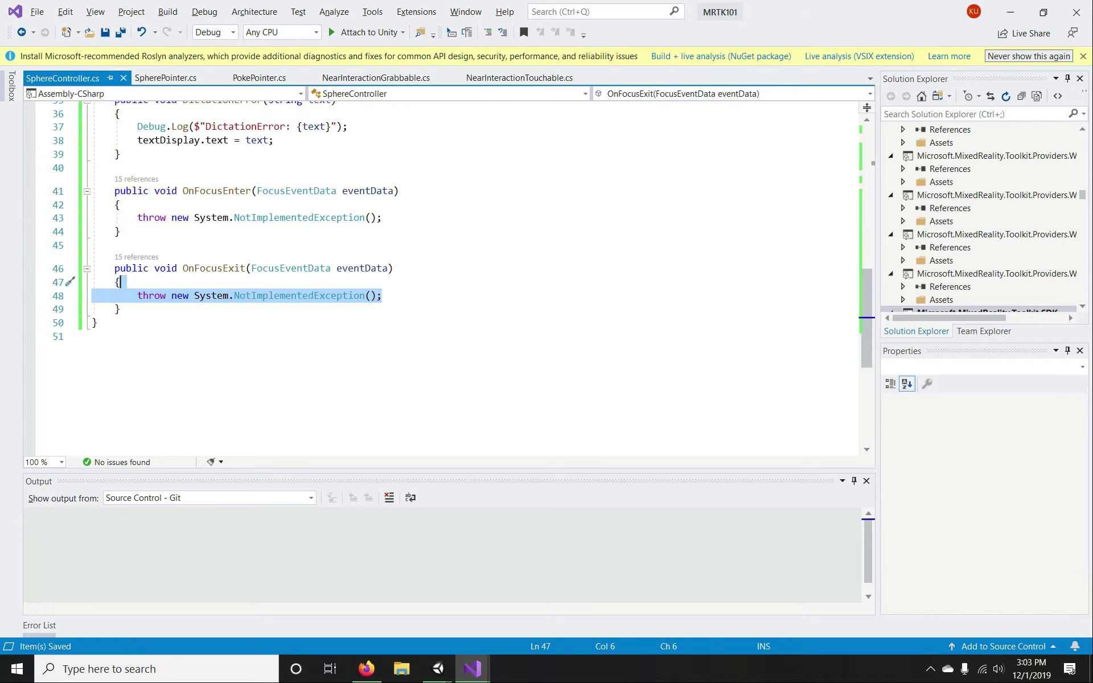
key(alt+Tab)
scroll(467, 376, down, 3)
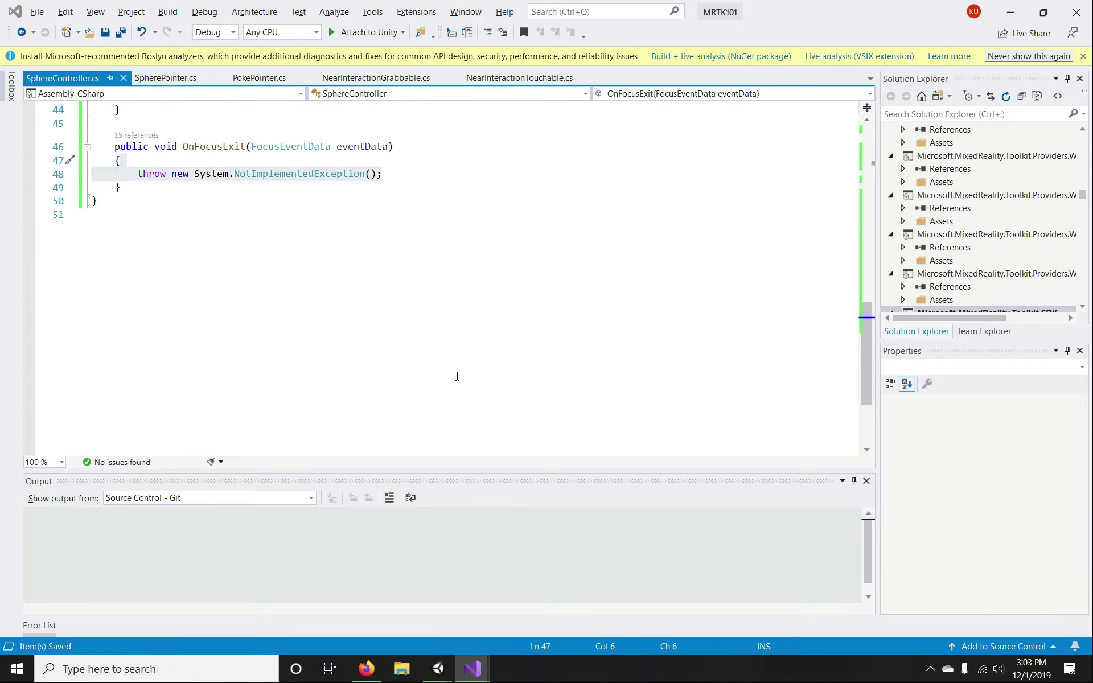
scroll(453, 222, up, 2)
scroll(453, 221, up, 1)
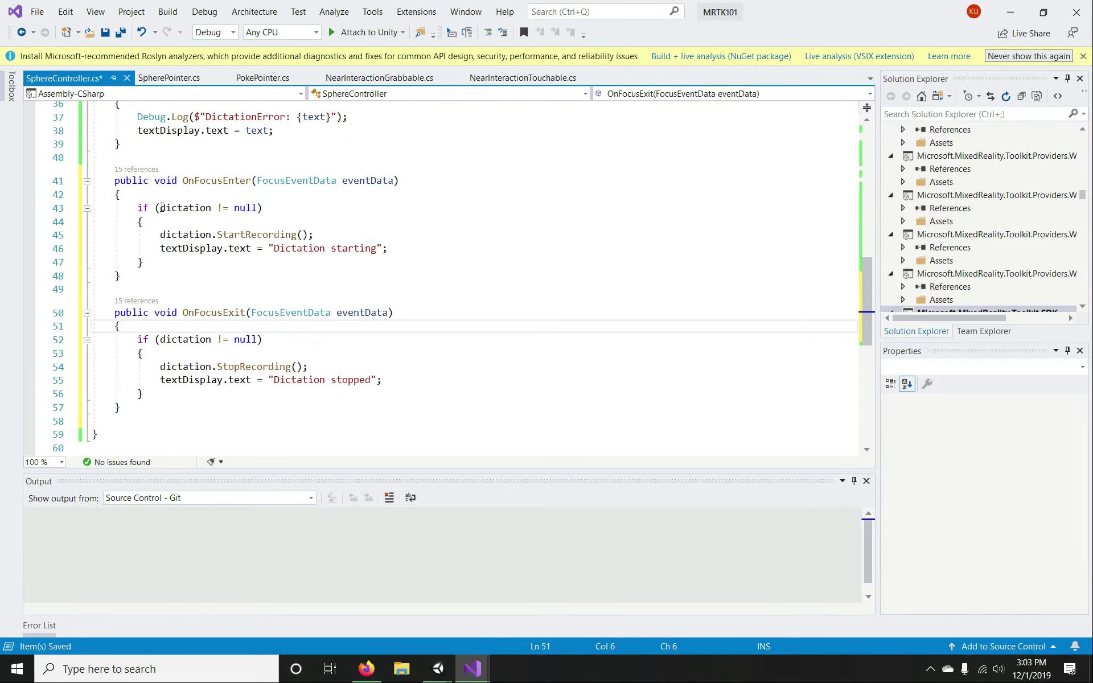
- Review the dictation null checks, recording calls and textDisplay messages in OnFocusEnter and OnFocusExit
click(183, 208)
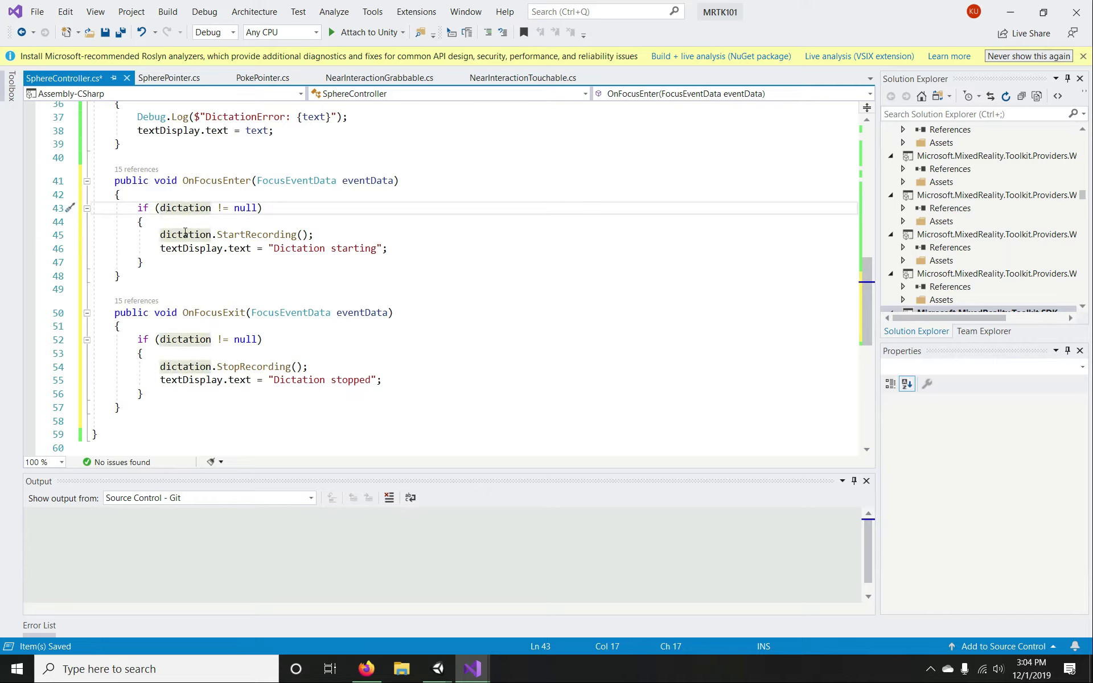
mouse_move(224, 238)
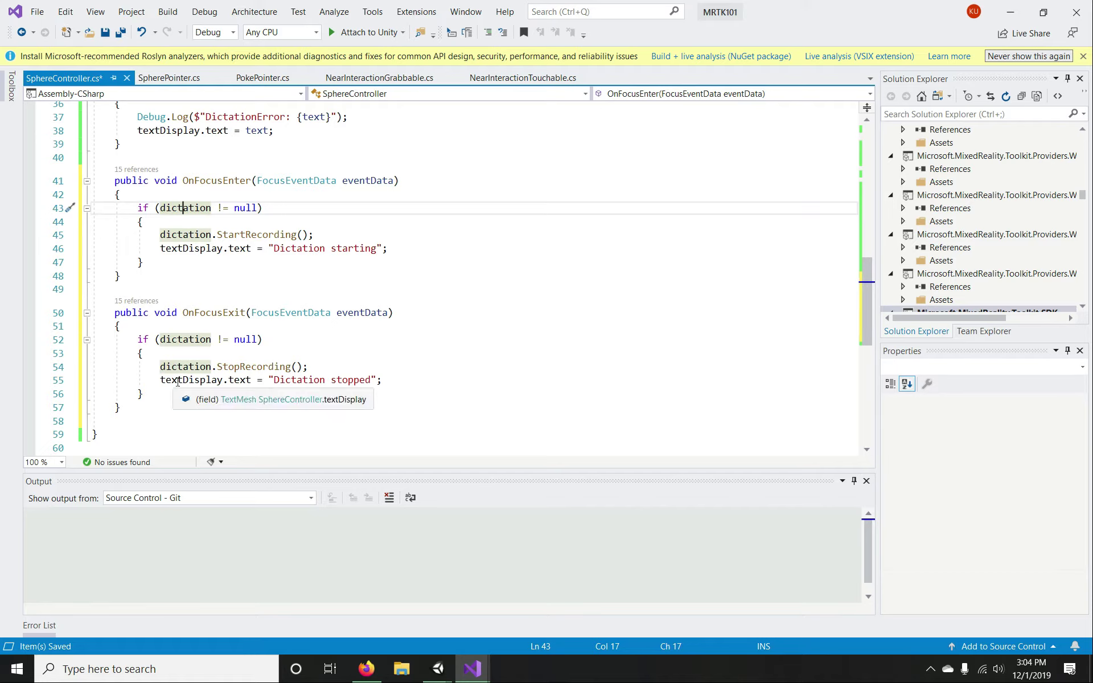
click(350, 266)
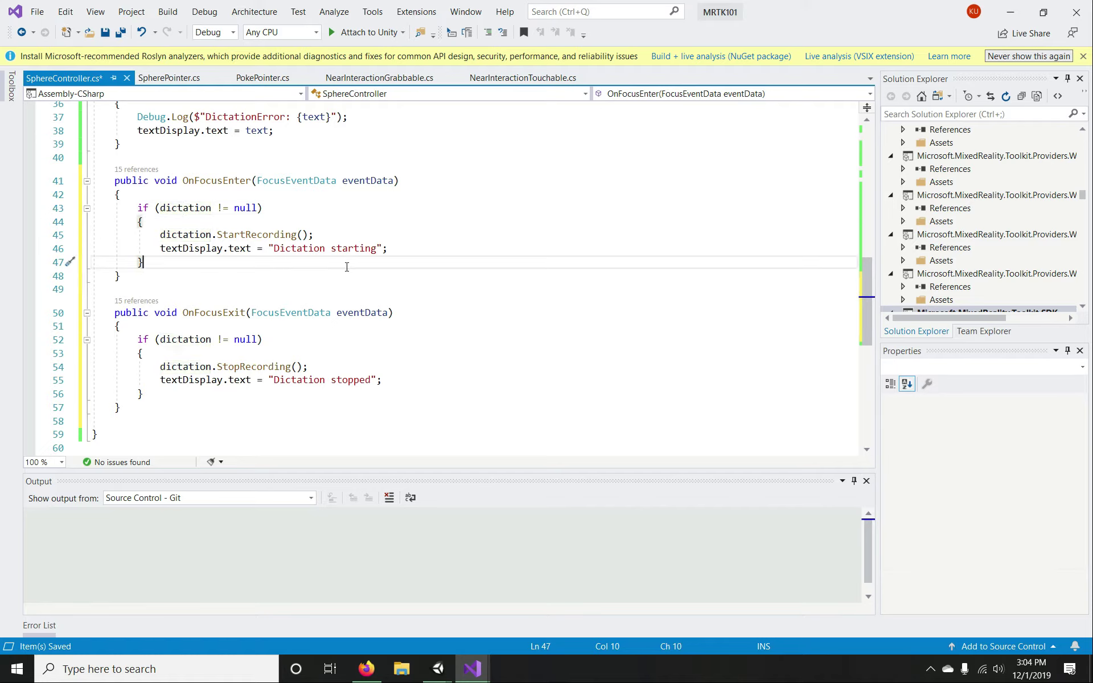
scroll(345, 266, up, 2)
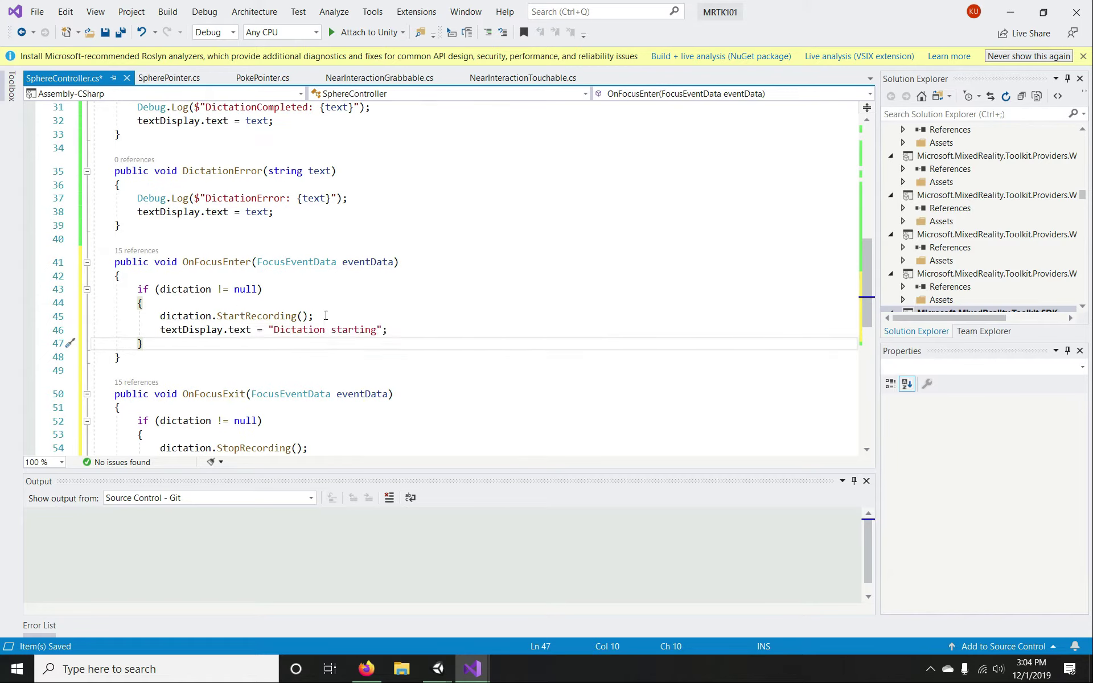
click(447, 320)
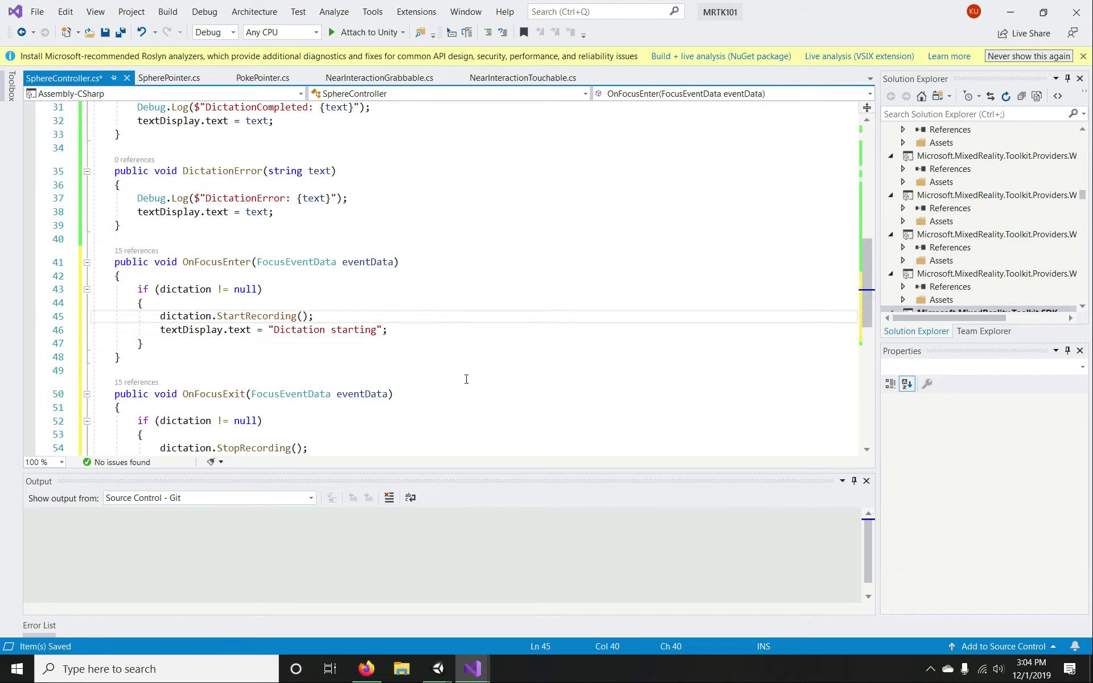
mouse_move(470, 681)
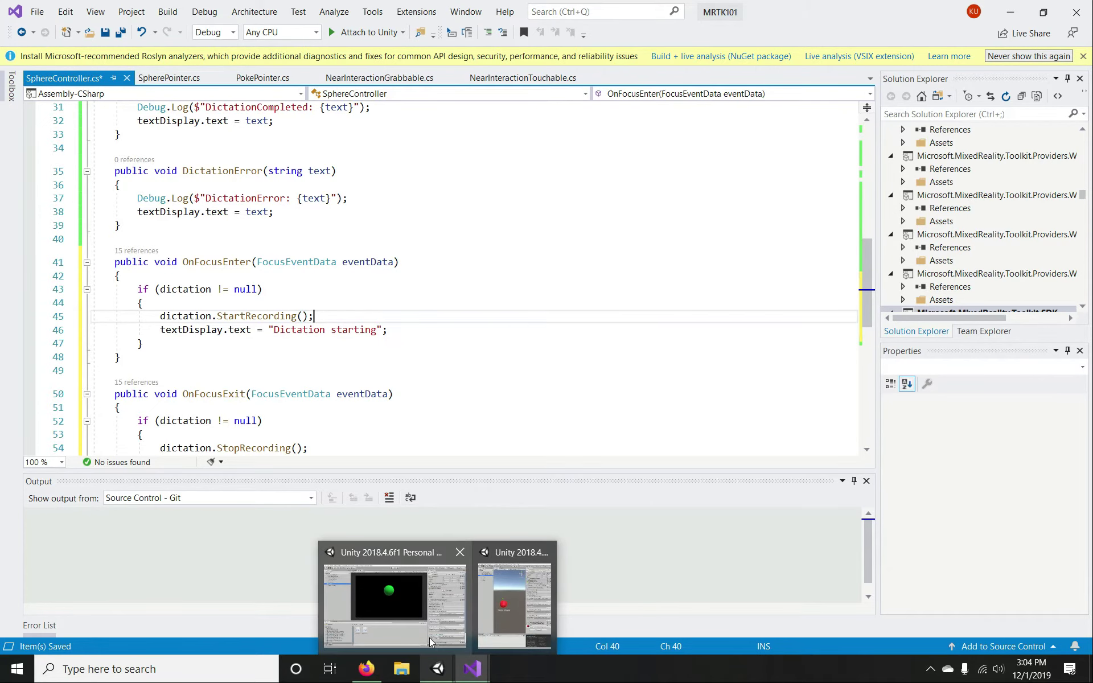
- Switch to Unity and open the DictationHandler script used by the Sphere's Dictation Handler component
click(429, 639)
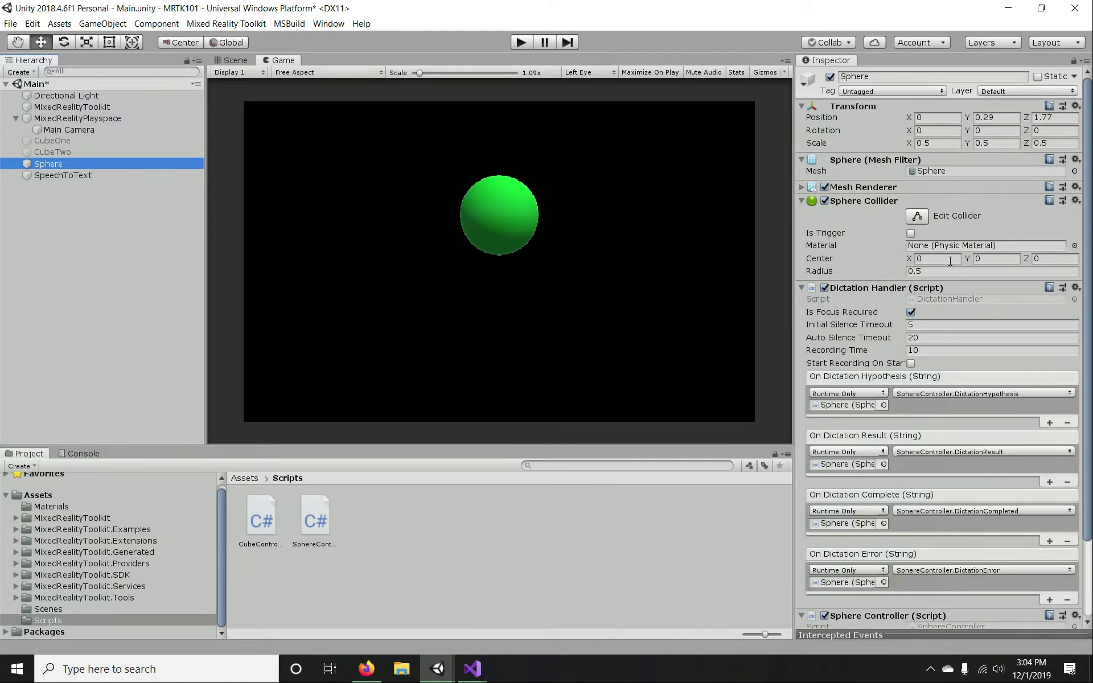
click(975, 295)
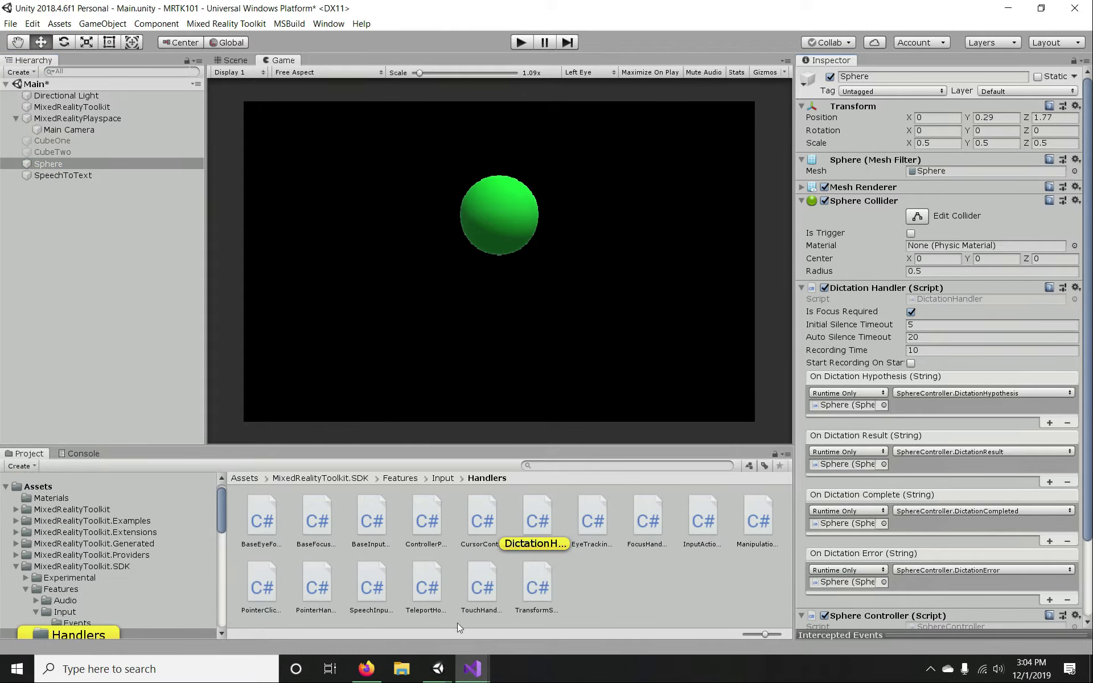
click(550, 603)
click(356, 248)
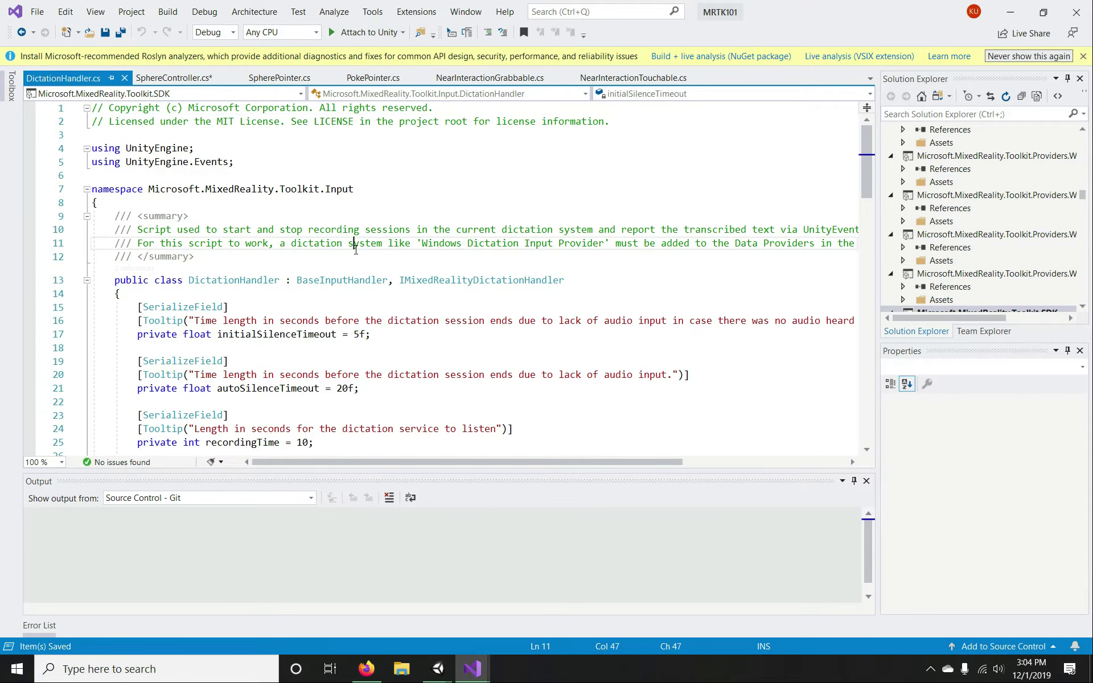
- Search DictationHandler.cs for startRecordingOnStart and locate its use with the StartRecording call in Start()
scroll(356, 249, down, 3)
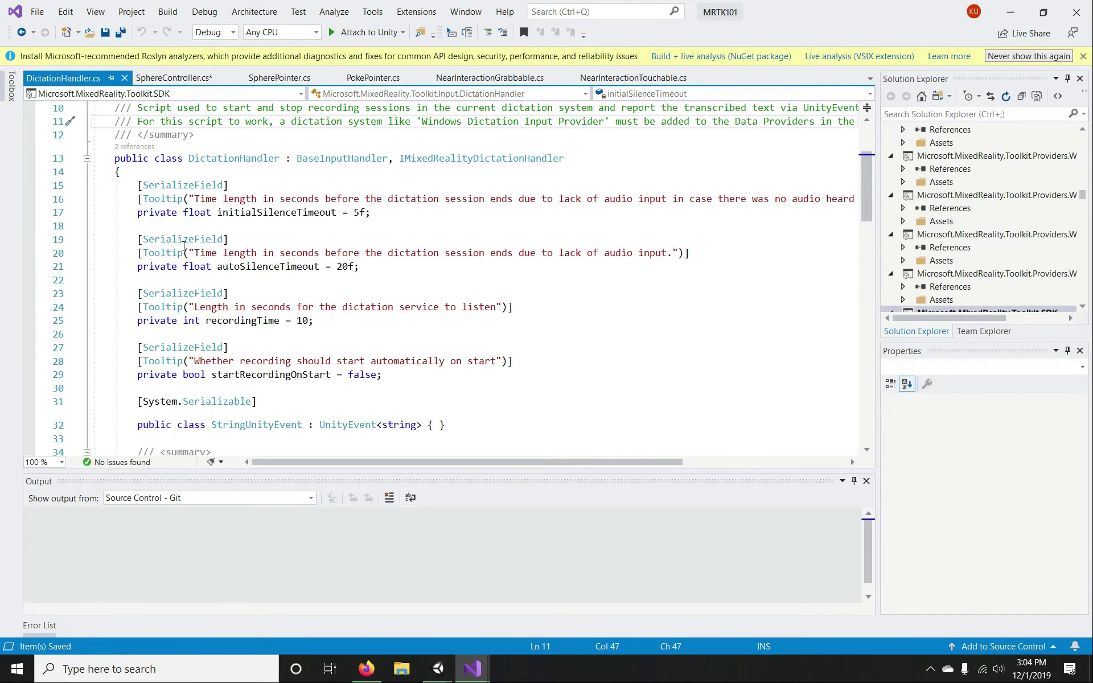
scroll(184, 246, down, 1)
double_click(268, 335)
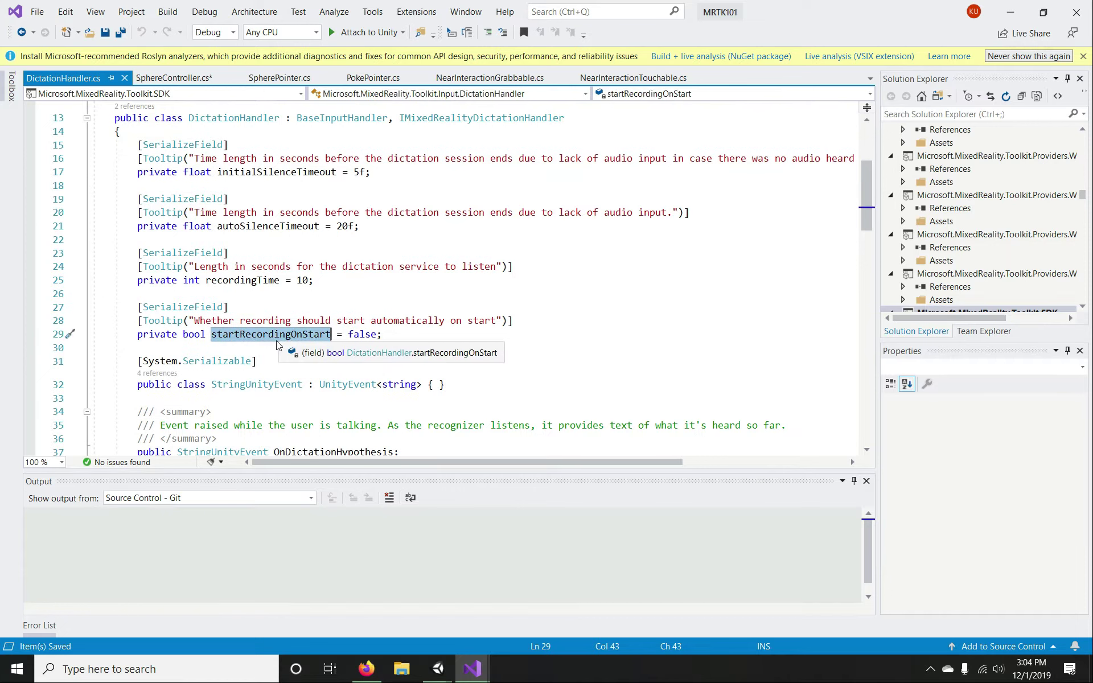
key(ctrl+f)
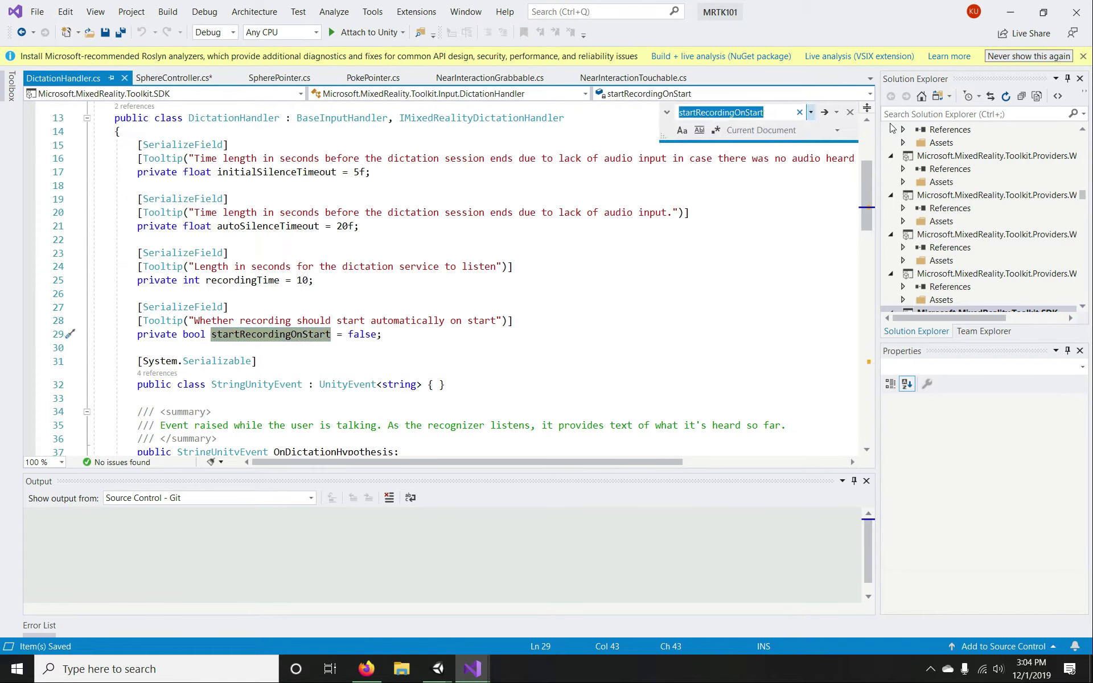
key(Return)
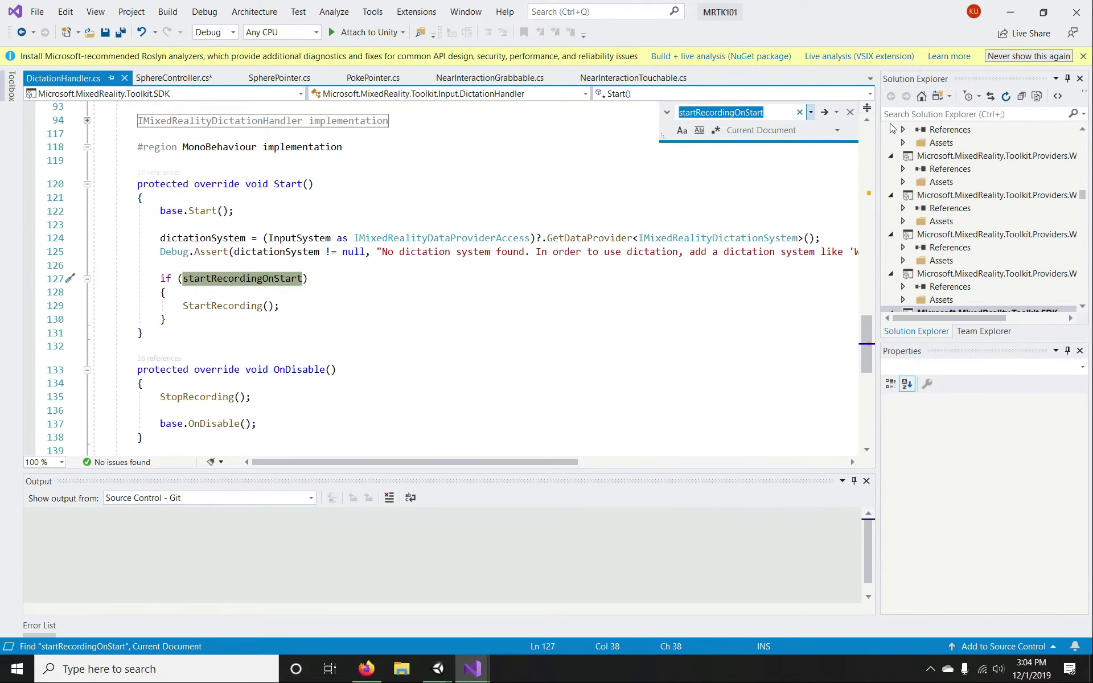
click(211, 306)
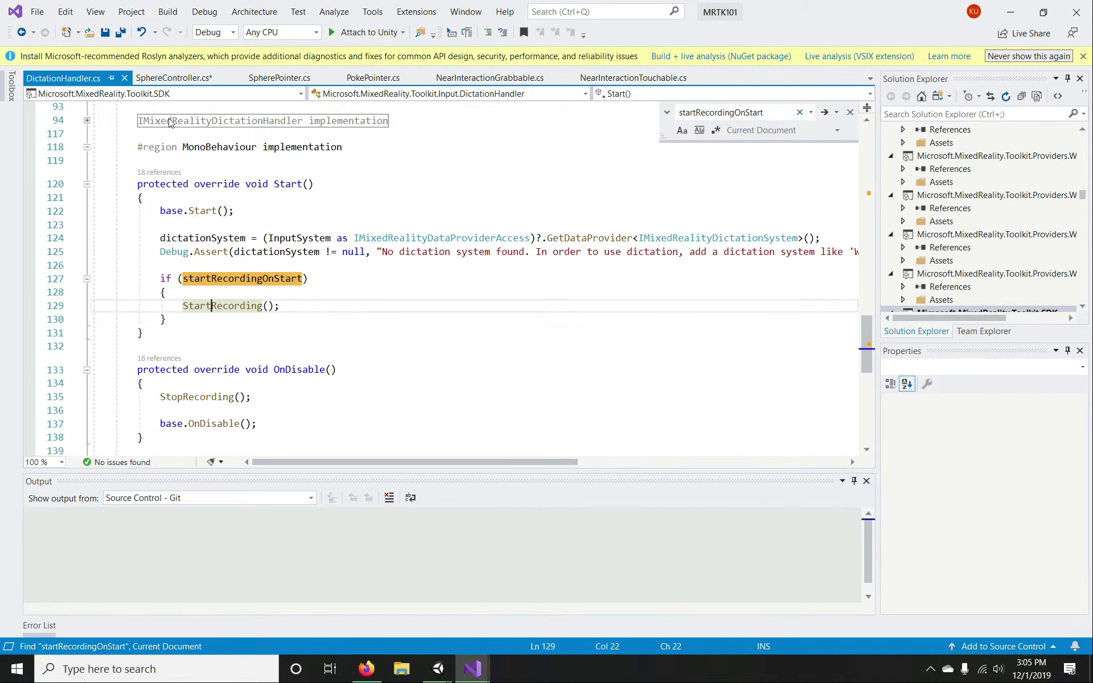
- Go to the definition of StartRecording in DictationHandler.cs and examine the StartRecording and StopRecording methods
click(181, 78)
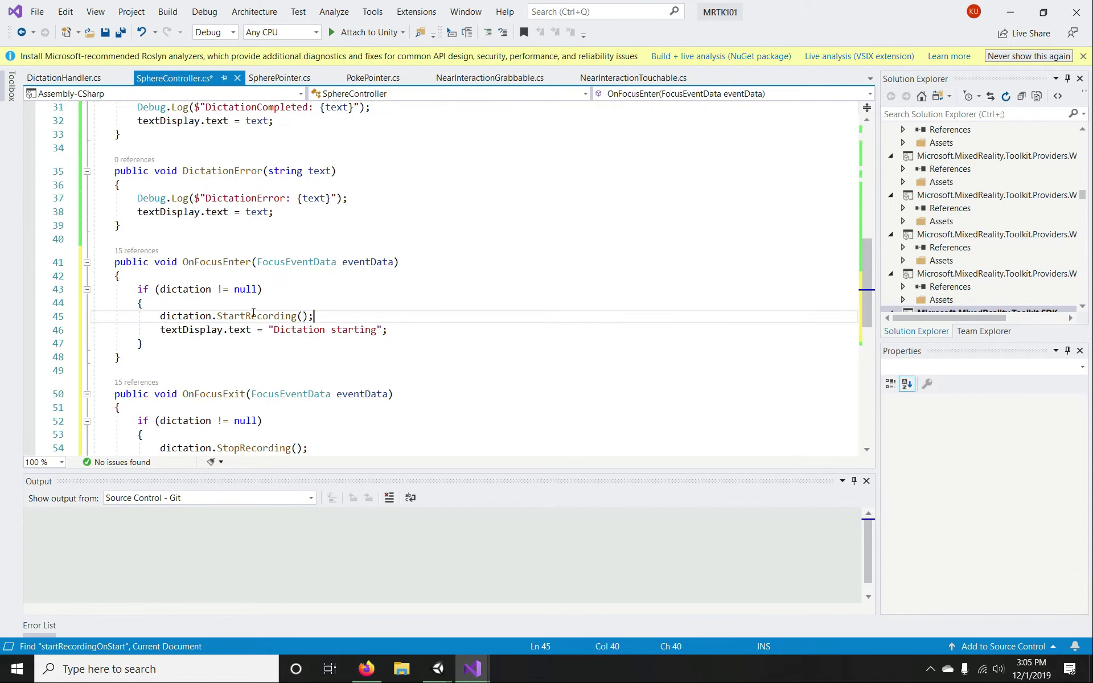
click(104, 83)
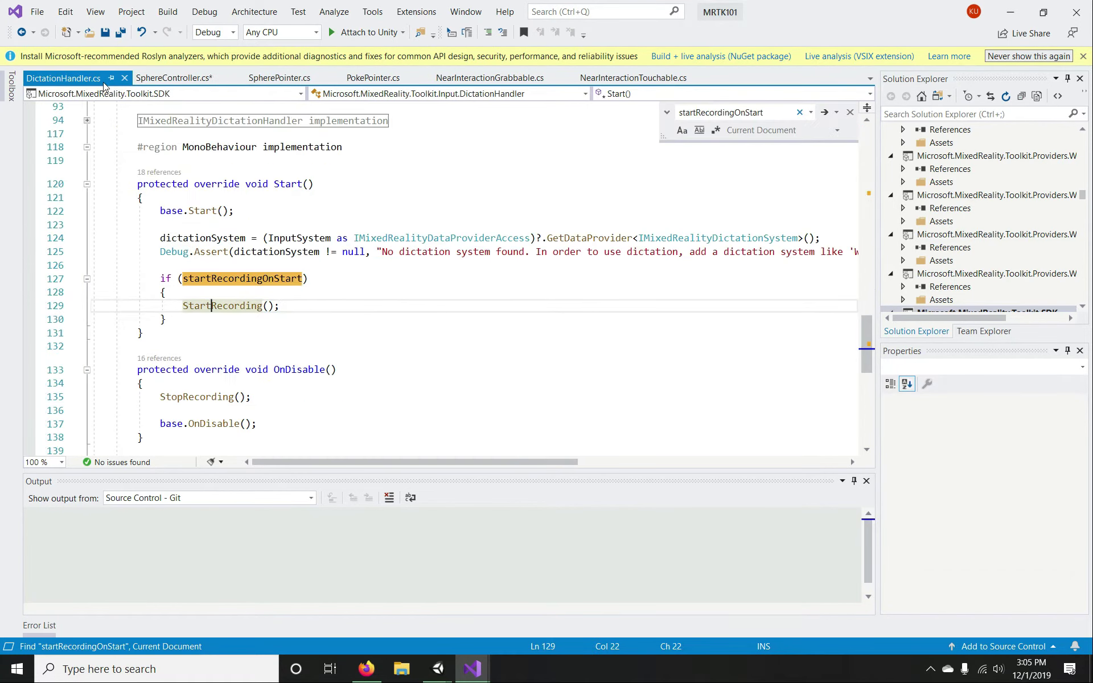
key(F12)
key(Down)
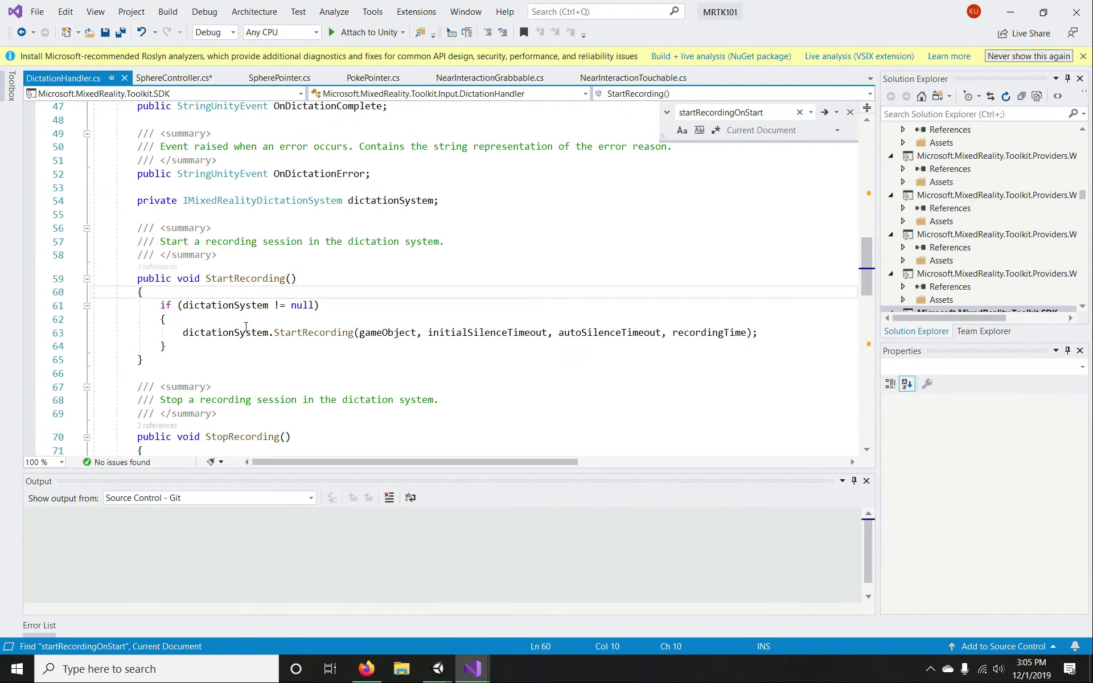
mouse_move(245, 303)
click(510, 316)
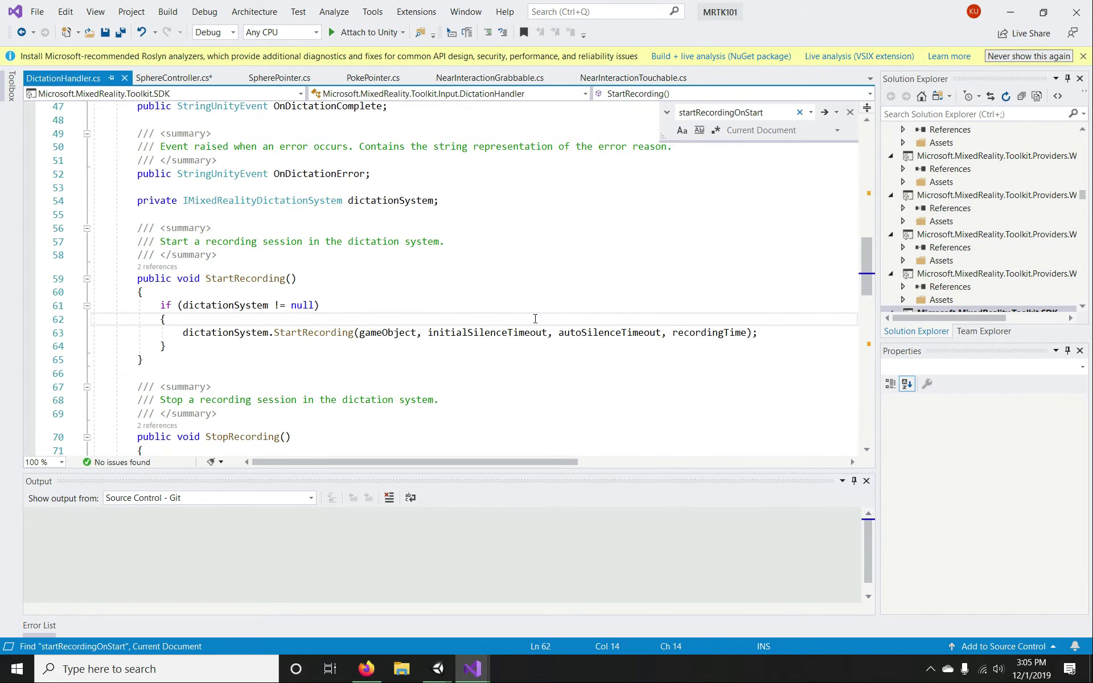
scroll(510, 316, down, 3)
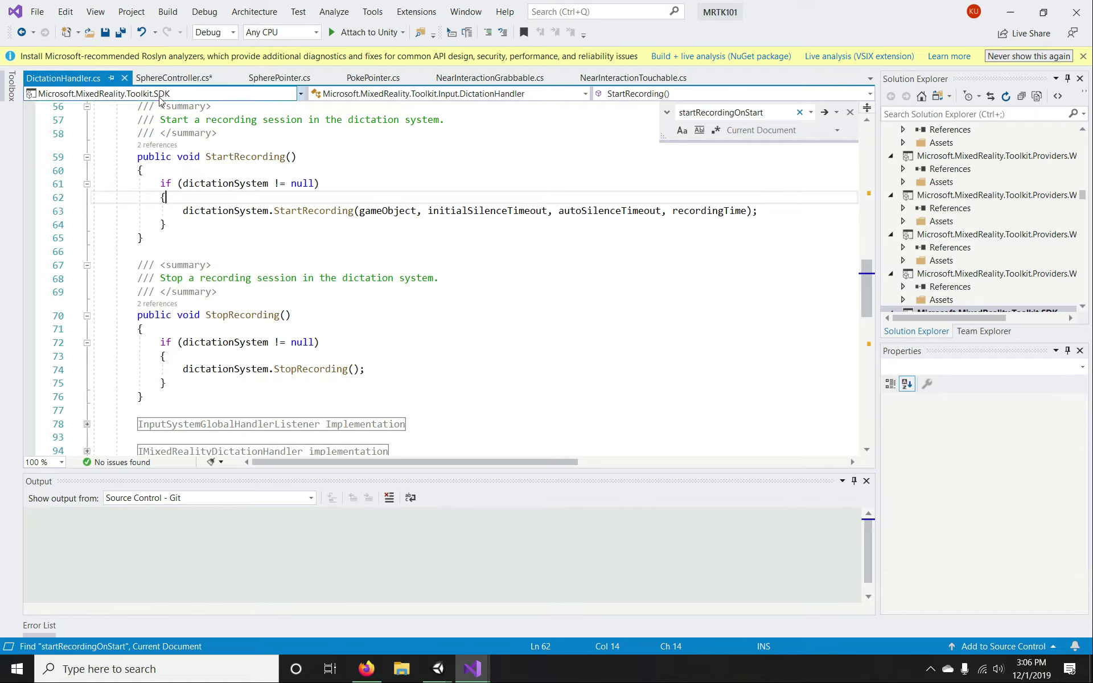
- Close DictationHandler.cs with SphereController.cs saved, and test the sphere's focus-driven dictation in Unity's play mode
click(124, 78)
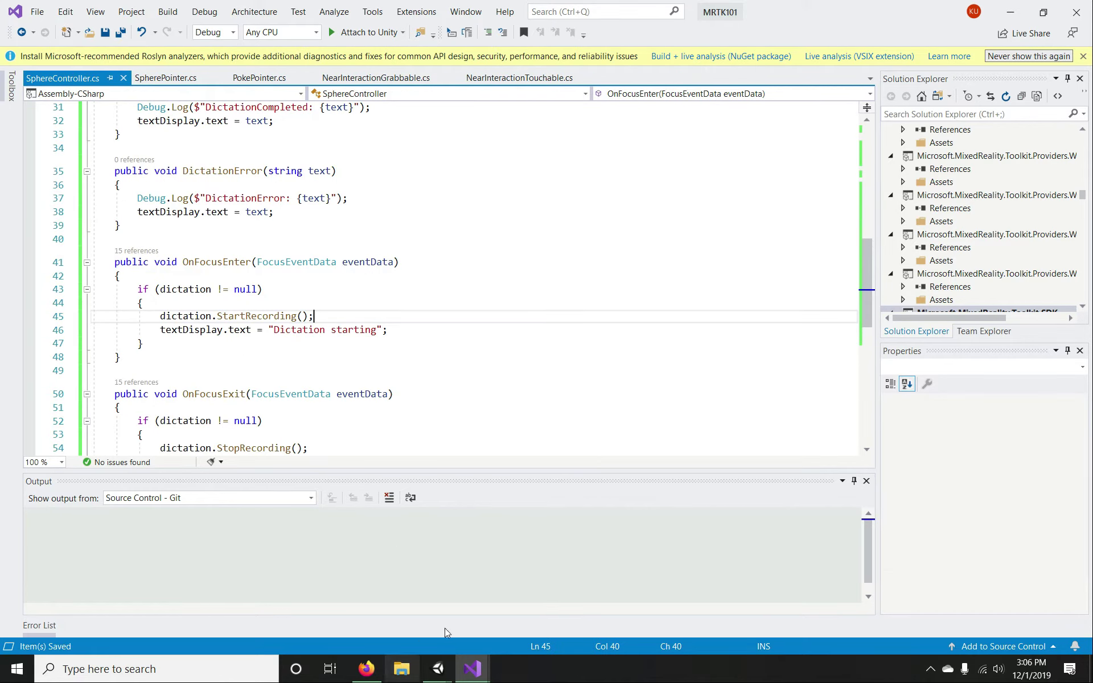
click(438, 669)
click(519, 42)
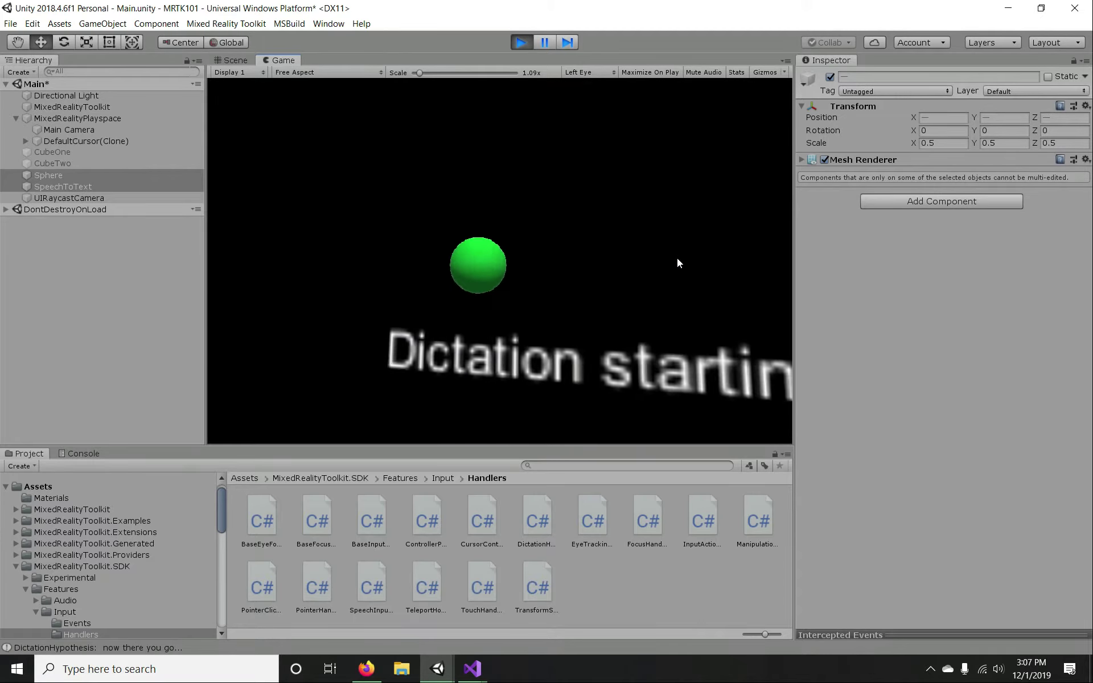
click(552, 357)
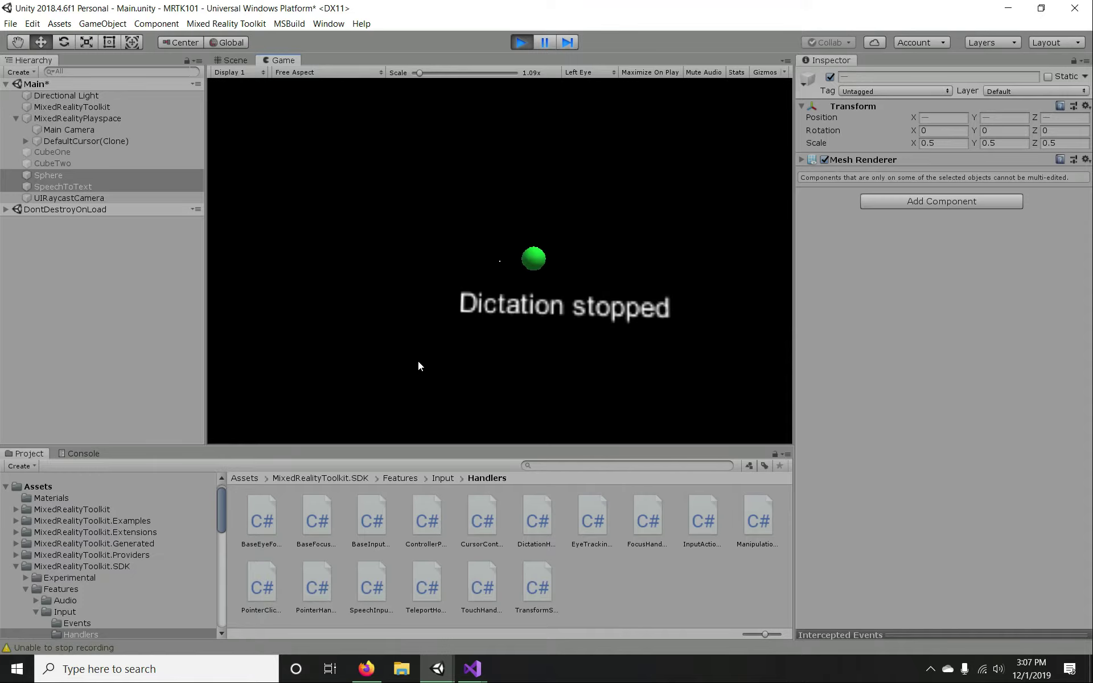
- Examine the DictationHypothesis entries in the console log, continuing to the end of the recorded dictation
click(80, 452)
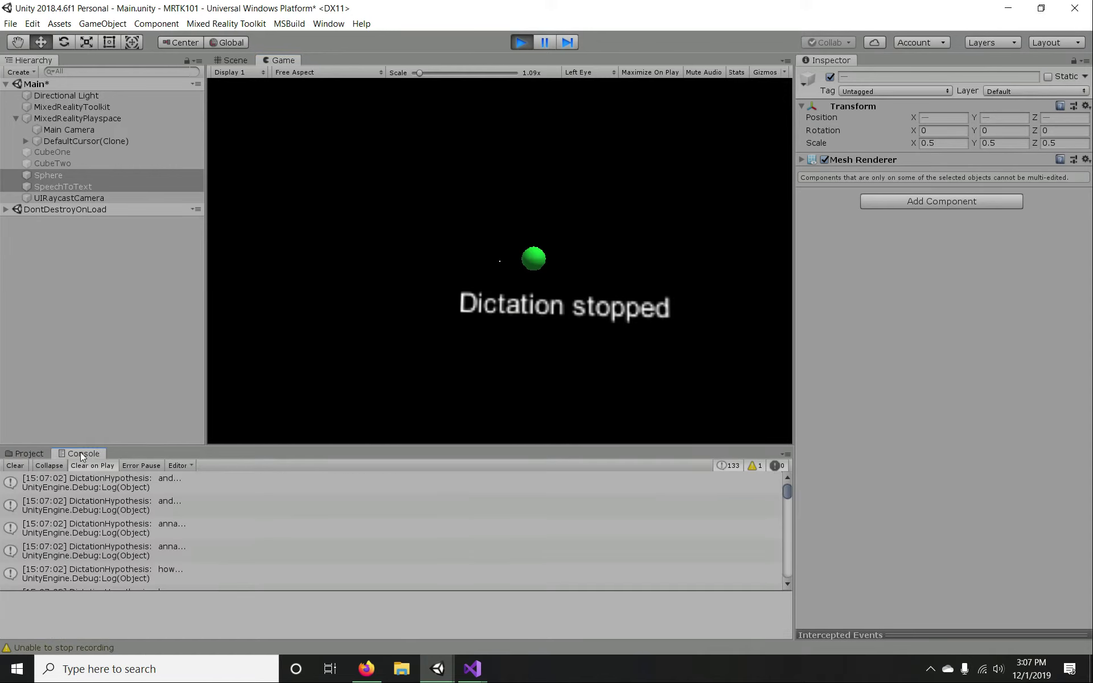
scroll(185, 553, down, 2)
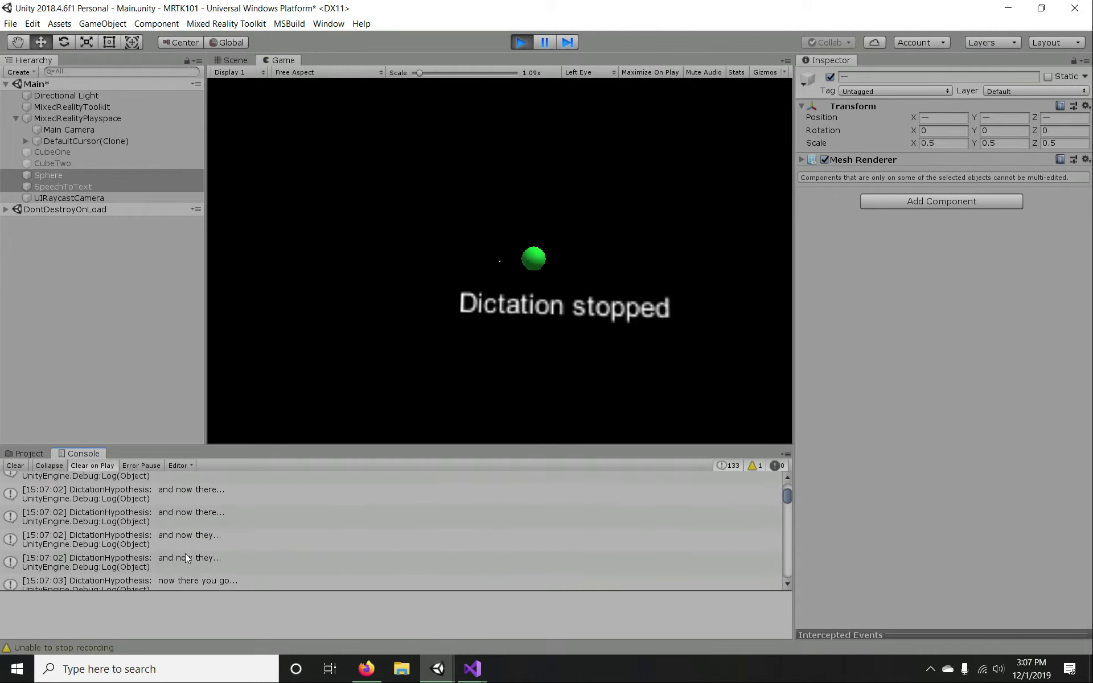
click(135, 516)
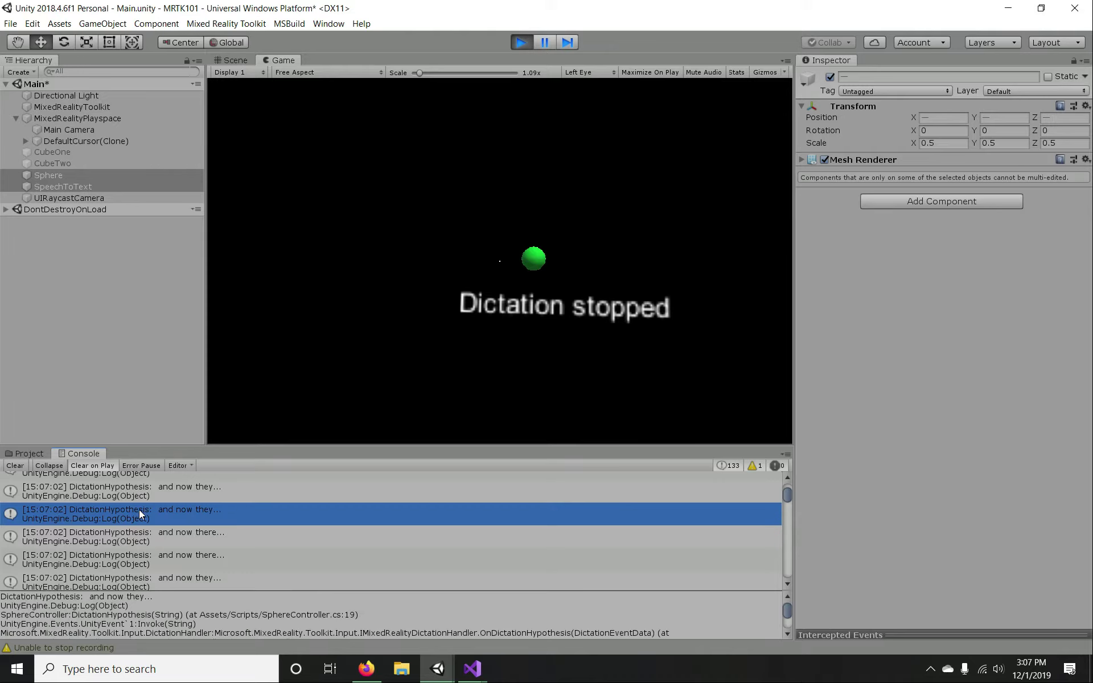
click(144, 538)
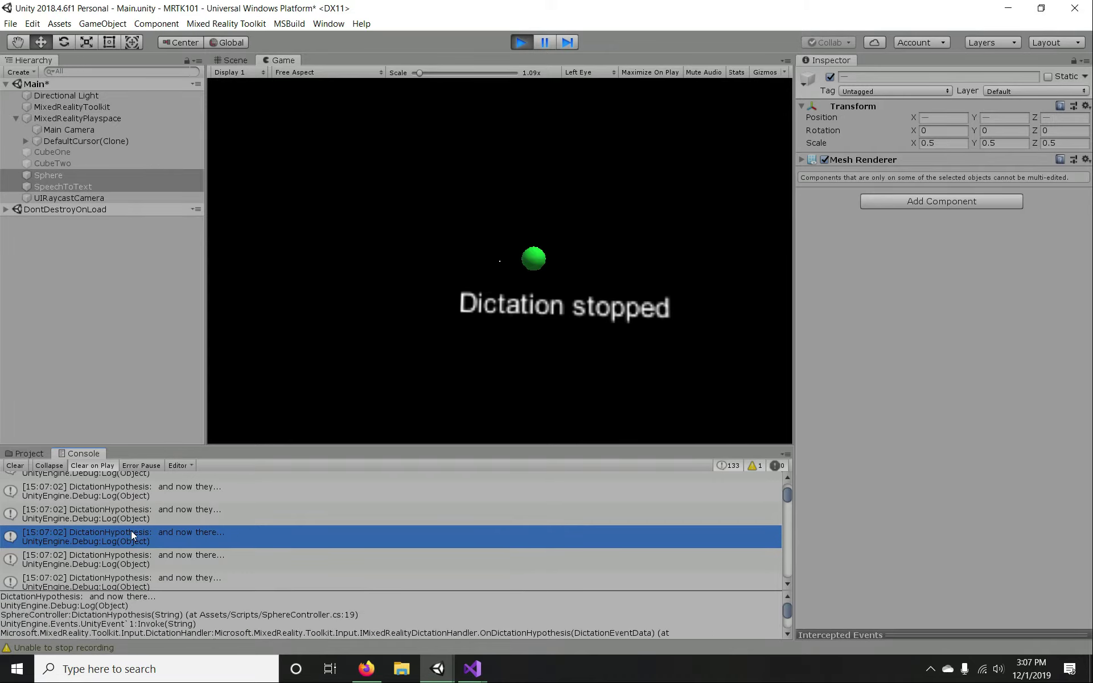
click(124, 522)
click(122, 538)
click(127, 553)
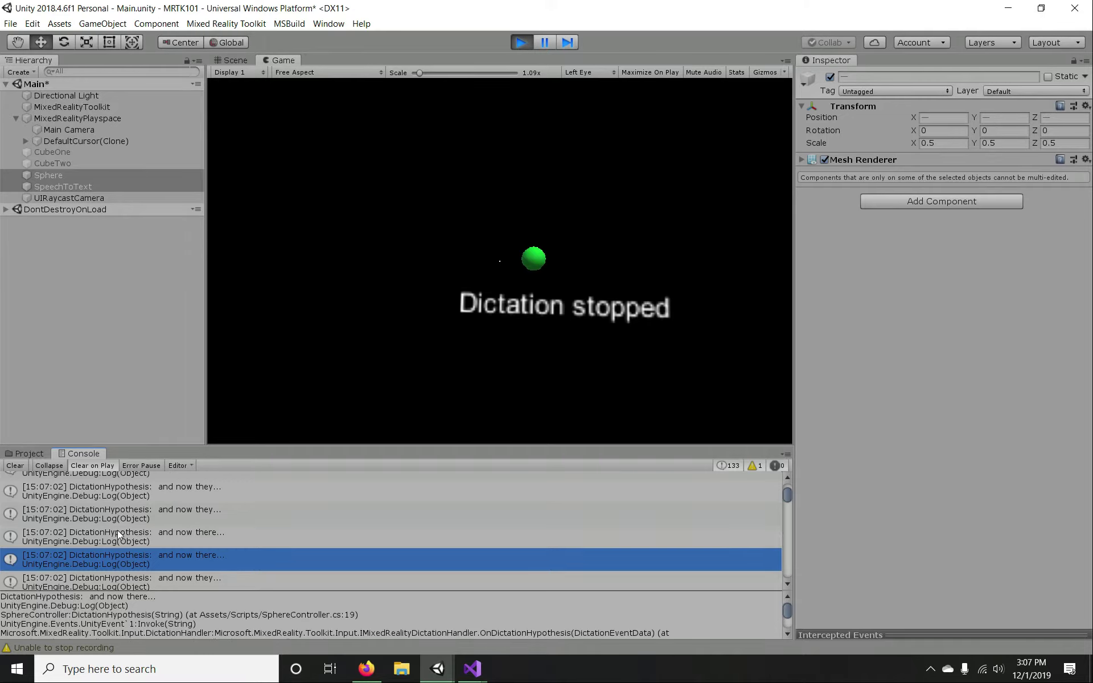
click(118, 531)
click(120, 552)
click(119, 515)
click(120, 541)
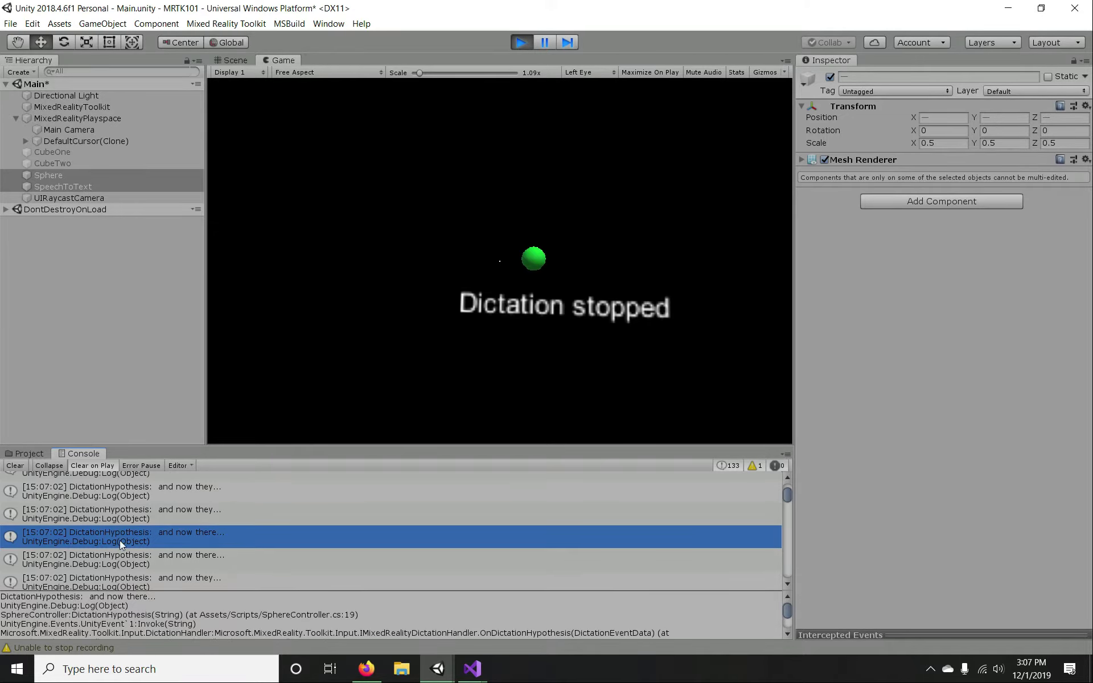
click(122, 517)
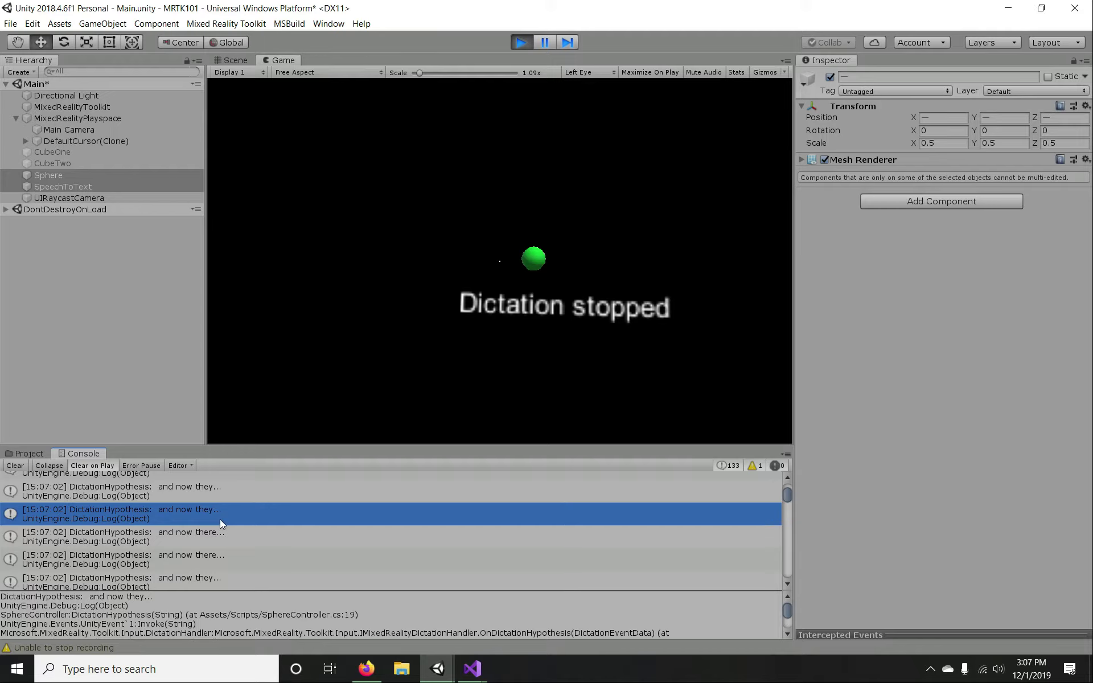
scroll(219, 520, down, 3)
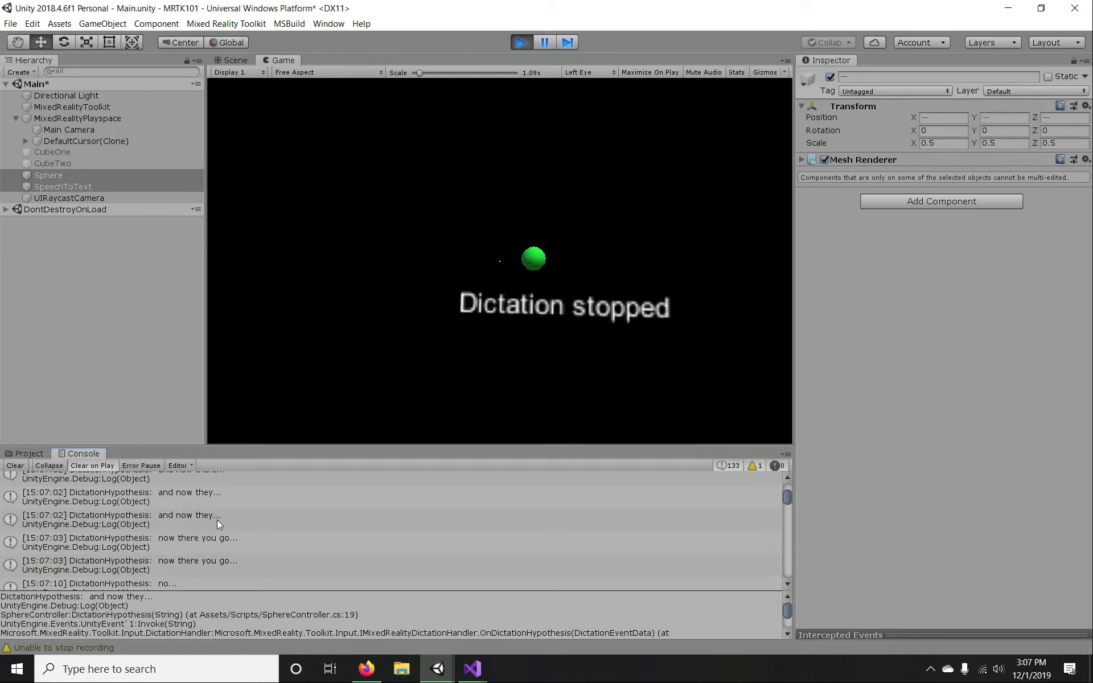
scroll(217, 519, down, 4)
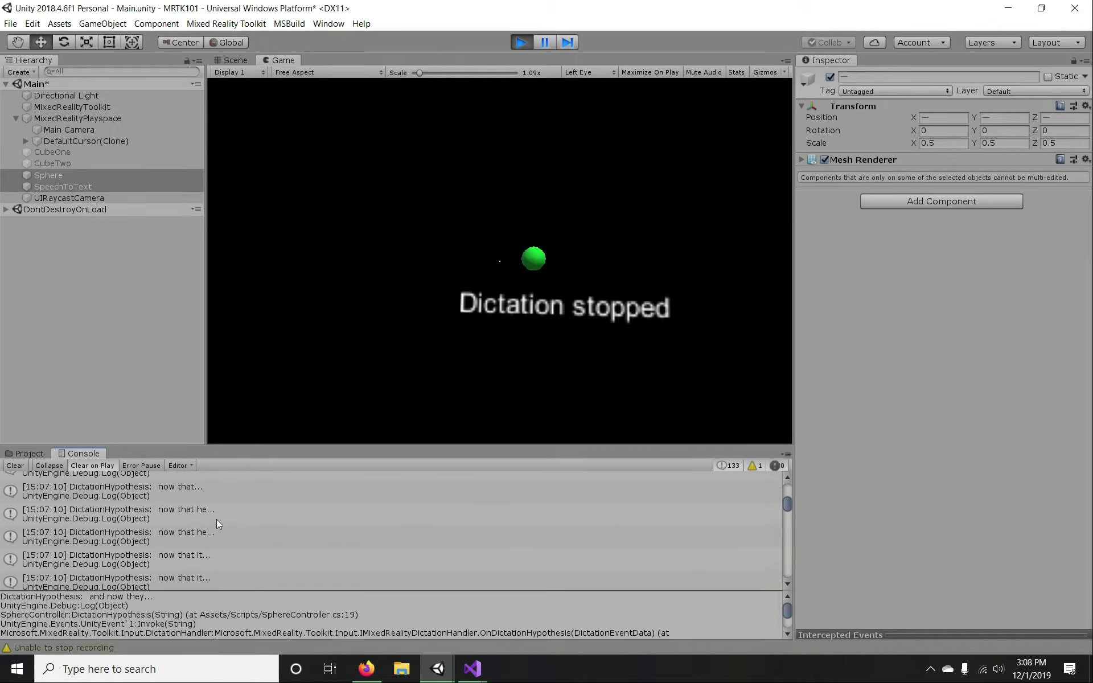
scroll(216, 519, down, 10)
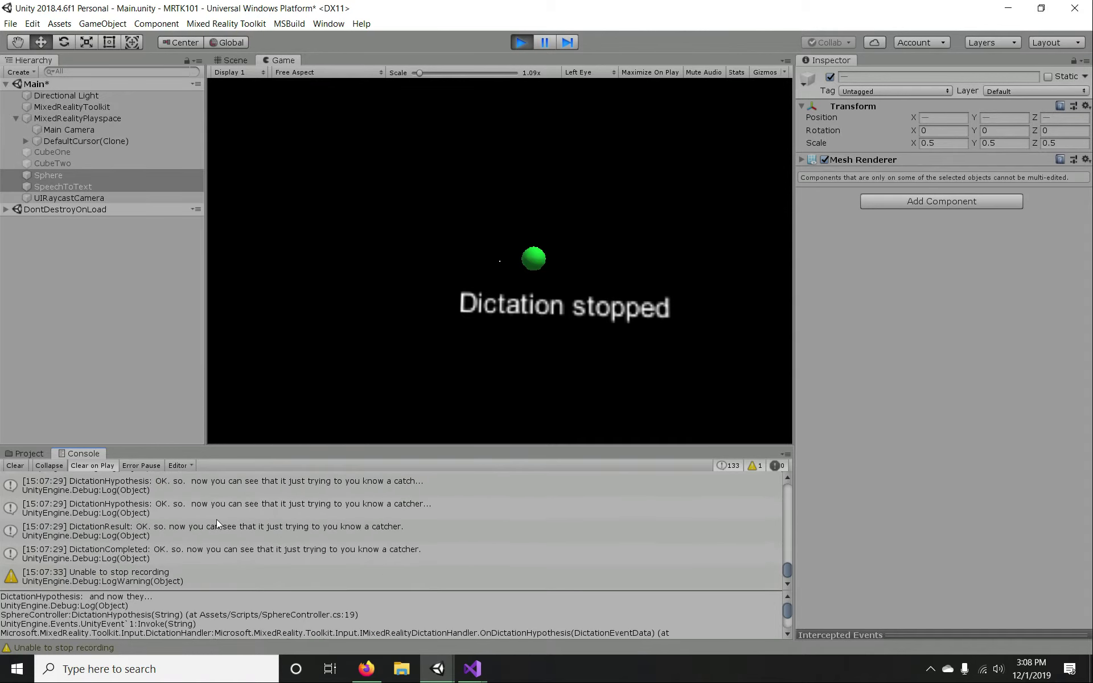
- Inspect the details of the DictationResult, DictationCompleted and warning entries in the console
click(114, 533)
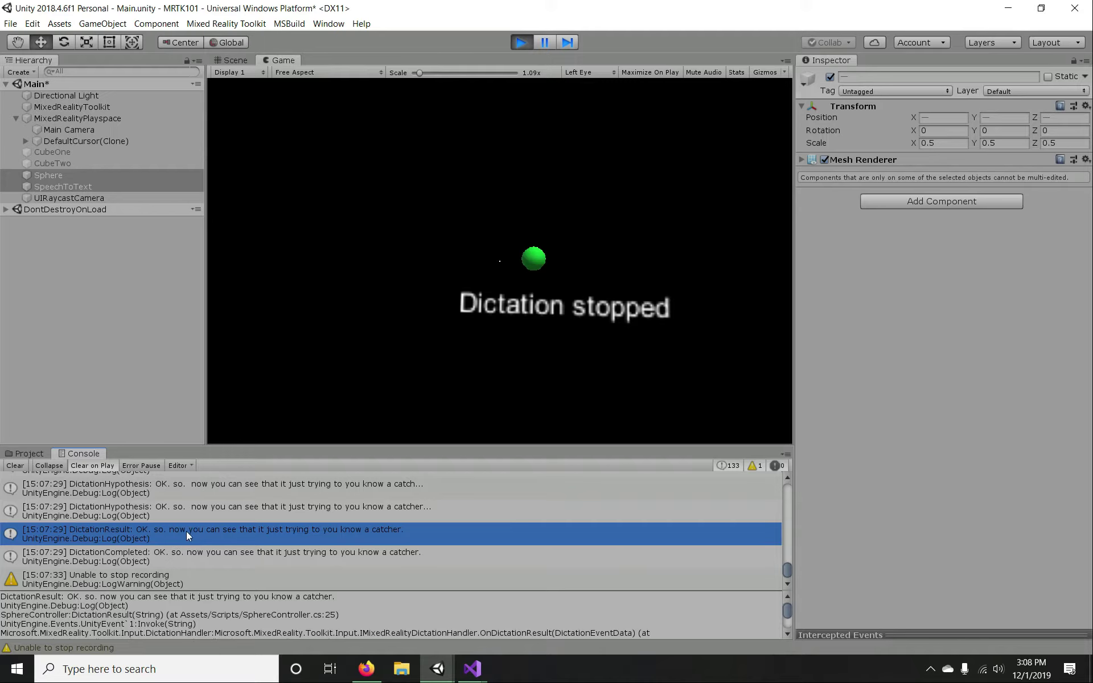
click(121, 561)
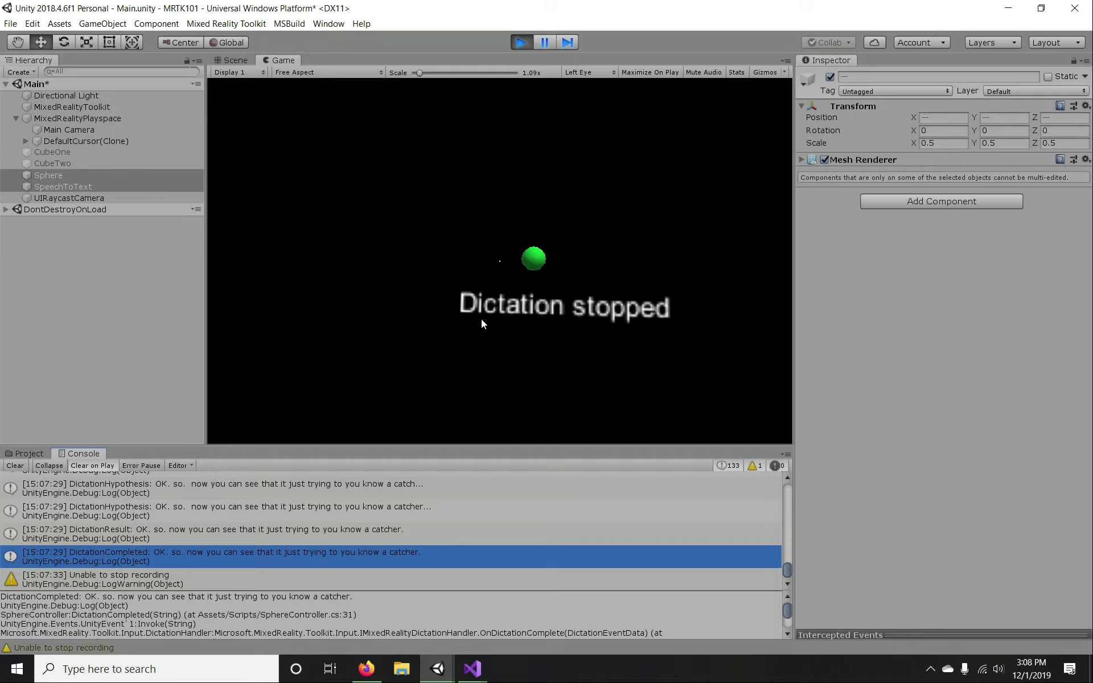
click(126, 580)
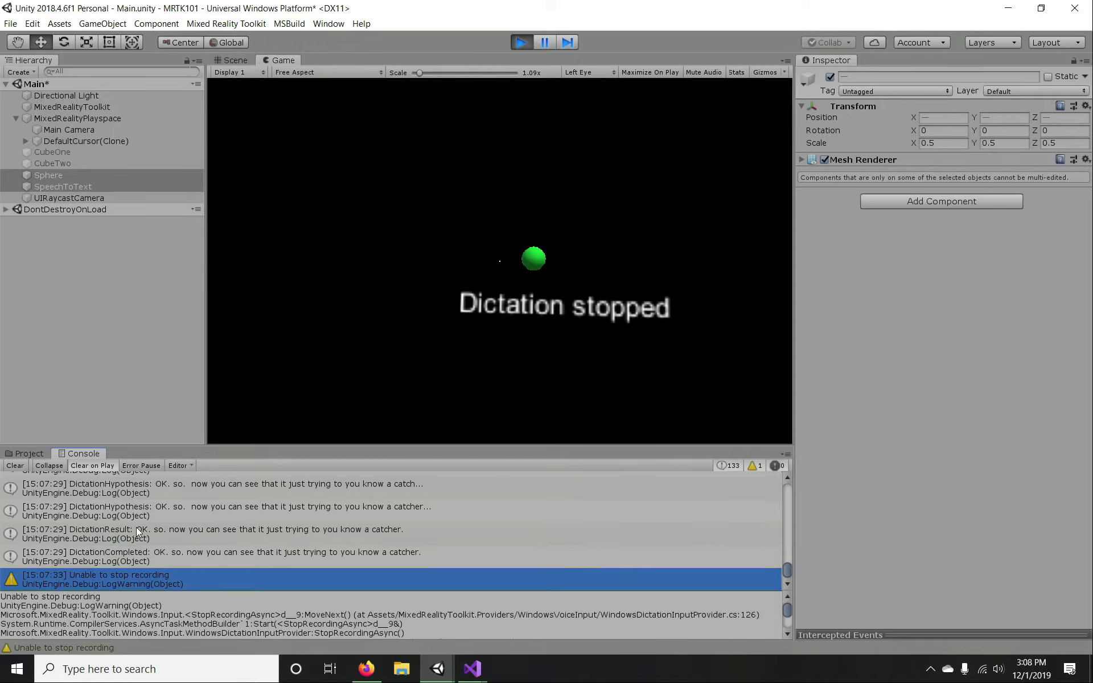
scroll(151, 618, down, 5)
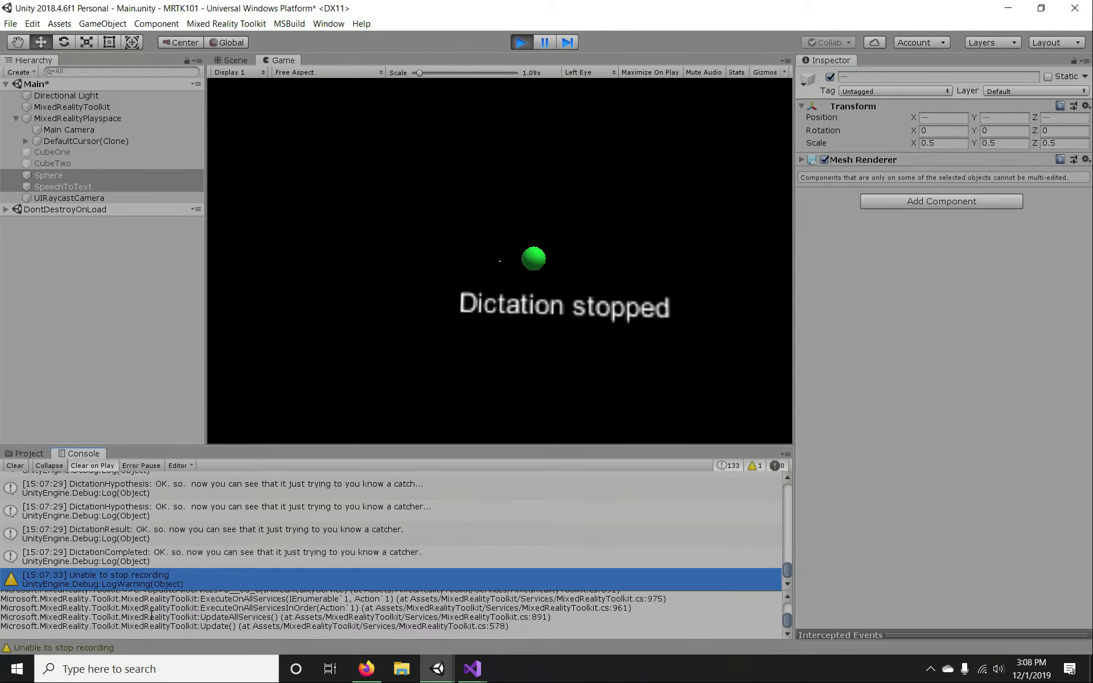
- Return to the project's asset view and end the play-mode test
click(25, 453)
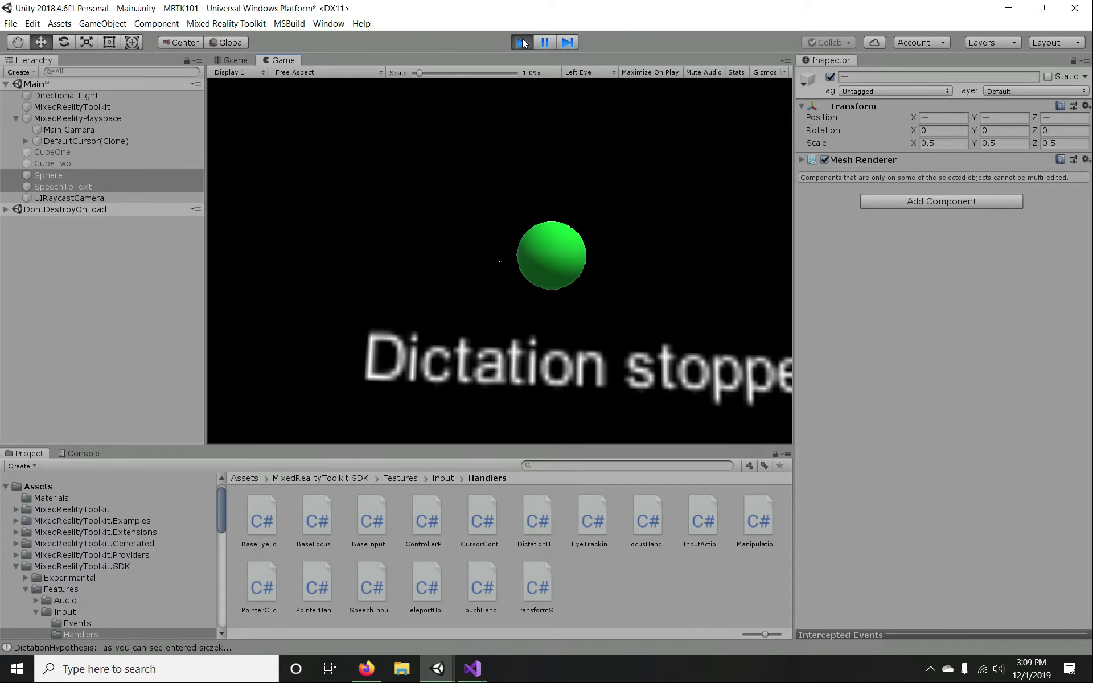
click(522, 43)
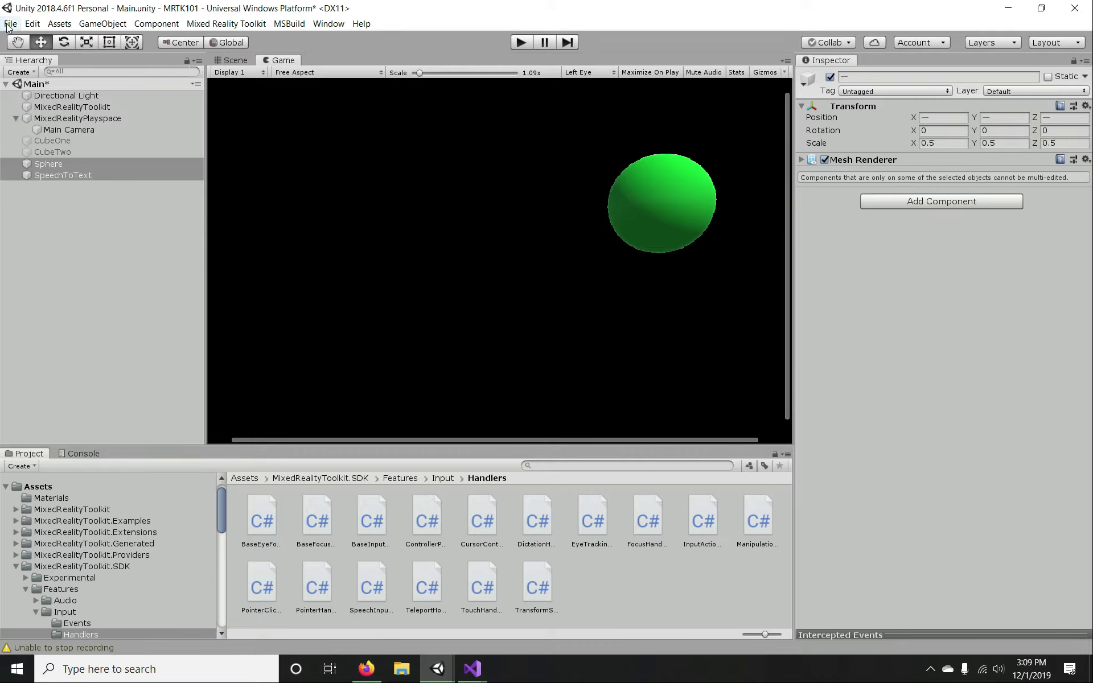
- Display the list of input data providers in the MixedRealityToolkit object's input system settings
click(76, 109)
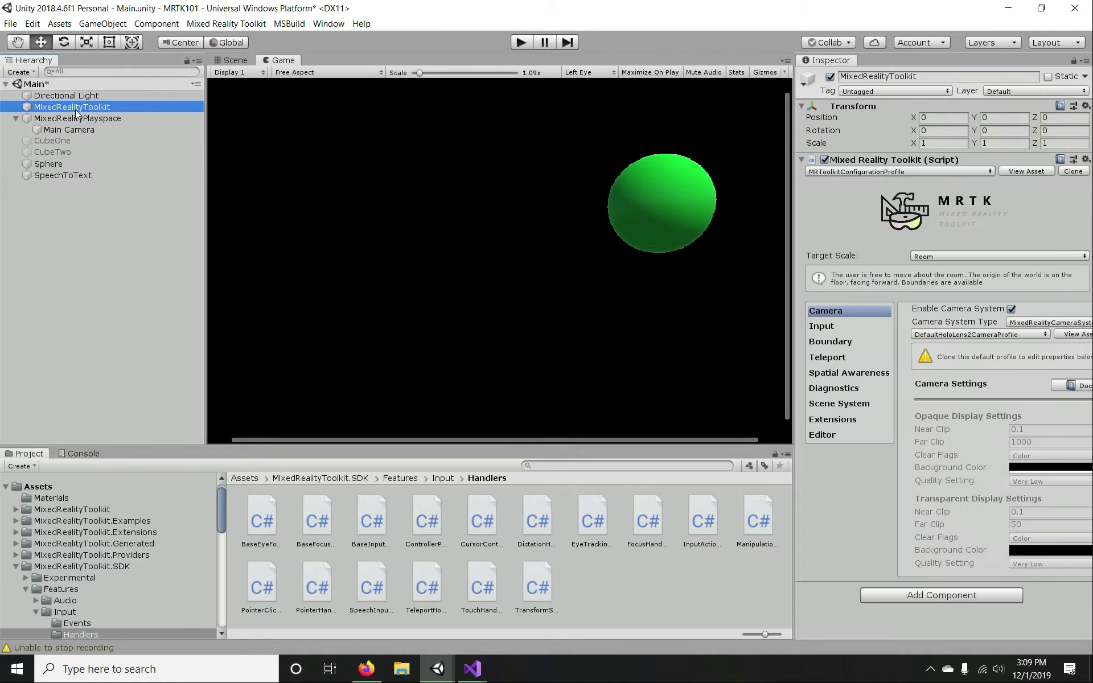
click(825, 328)
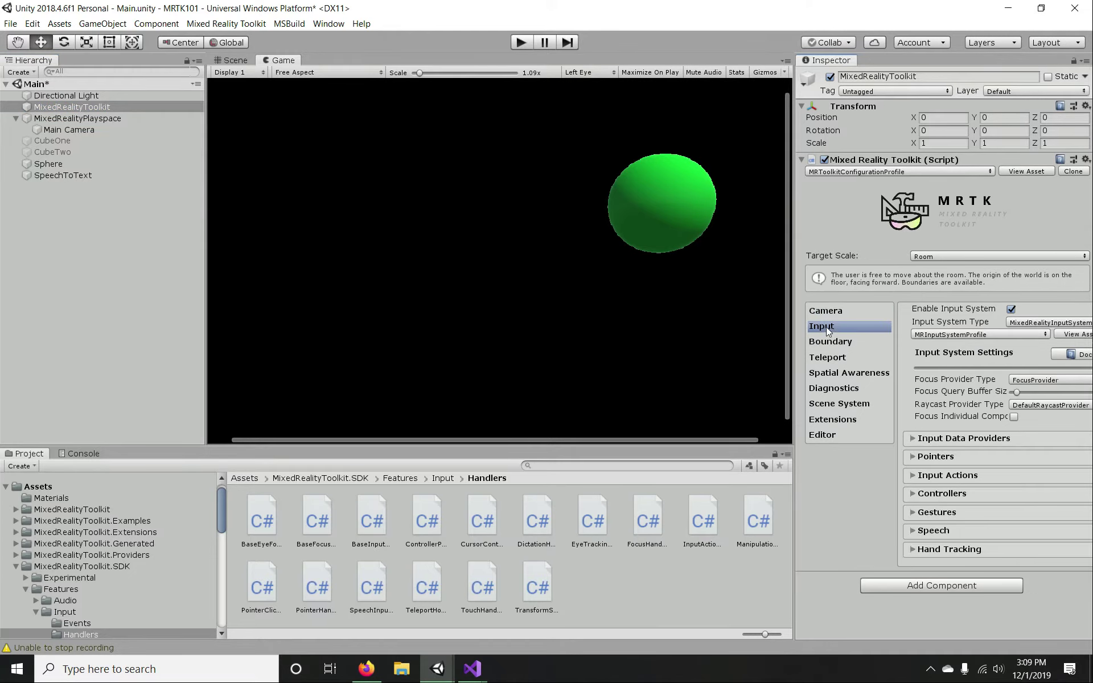
click(910, 439)
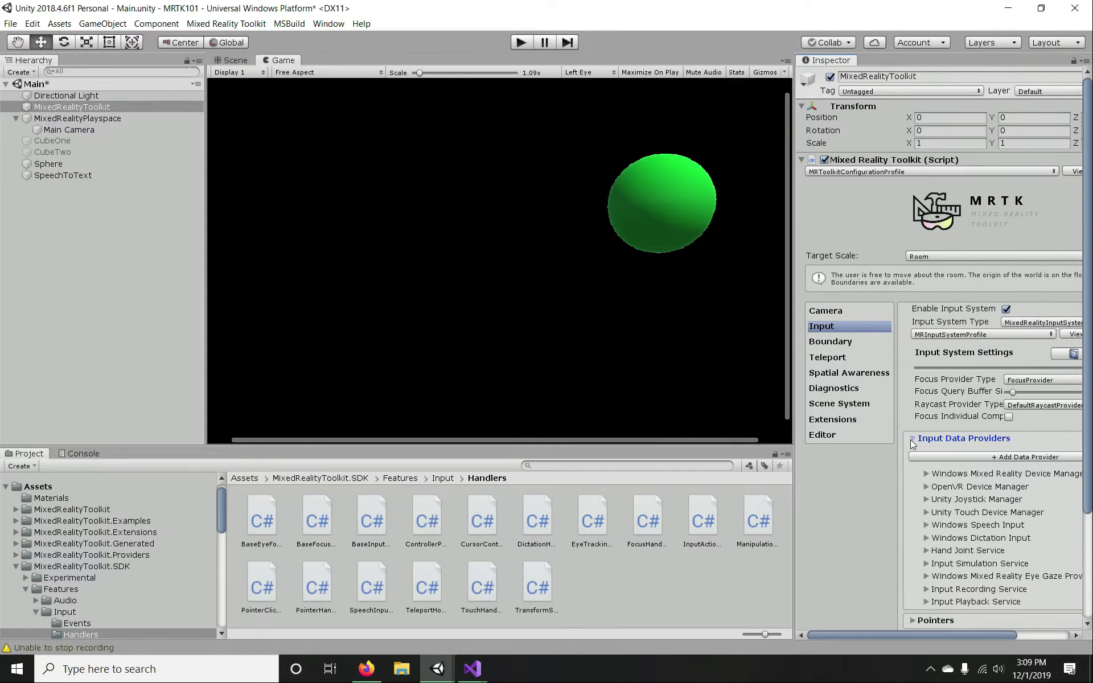
- Expand the Windows Dictation Input data provider and check which platforms it is enabled for
click(926, 538)
click(926, 538)
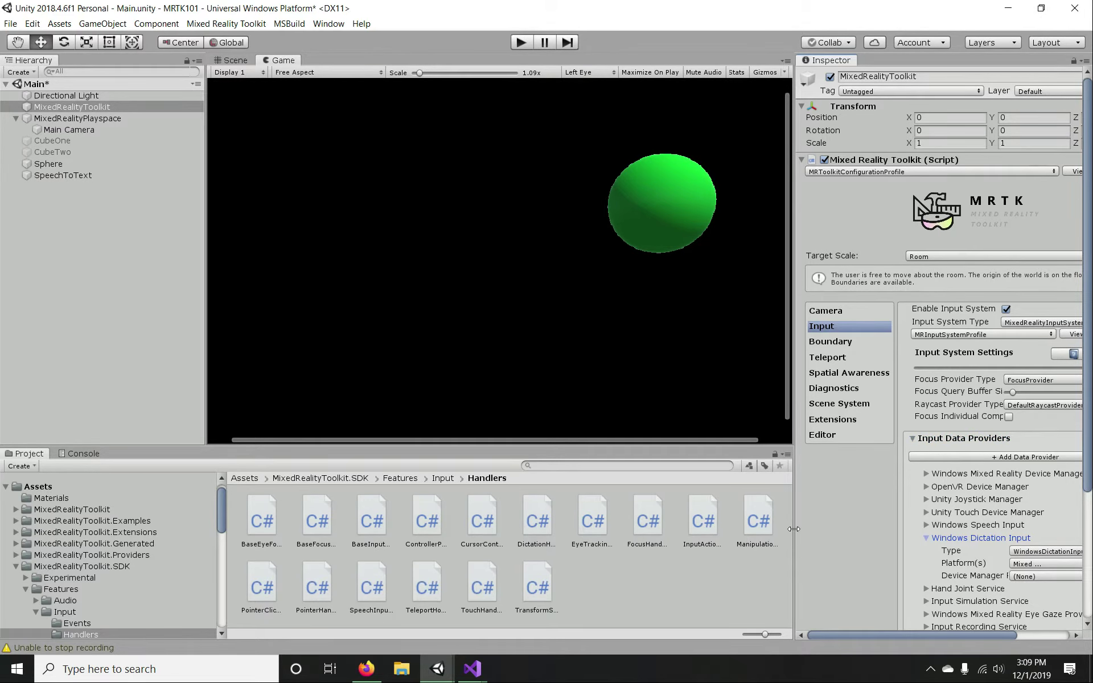
scroll(831, 450, down, 3)
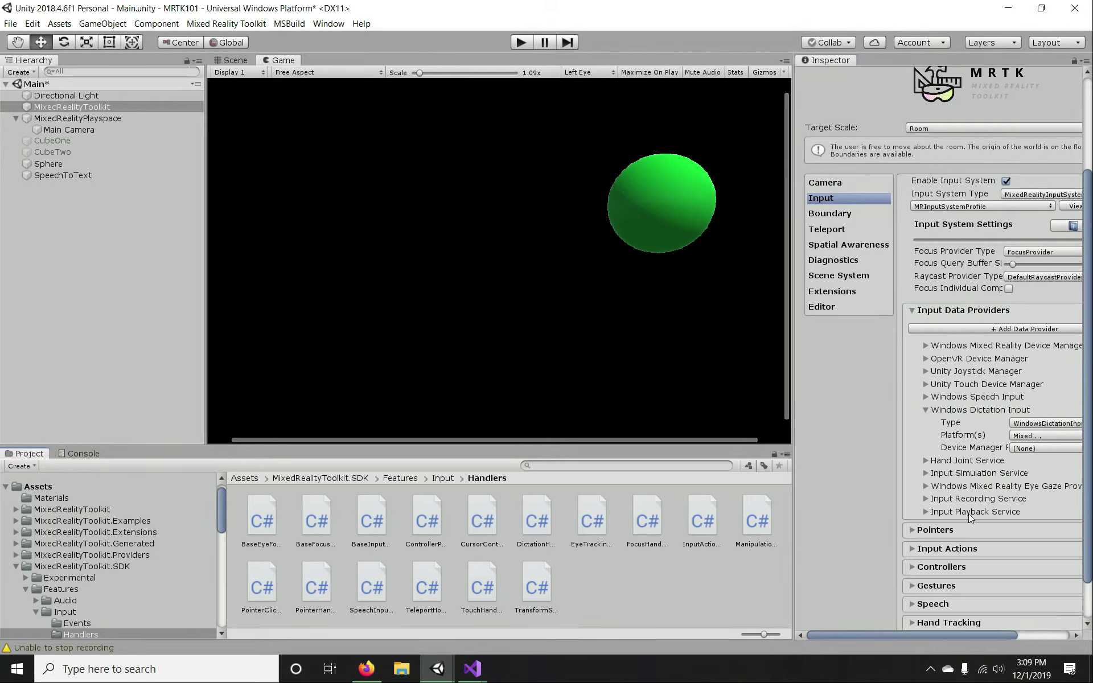
drag(862, 634, 914, 629)
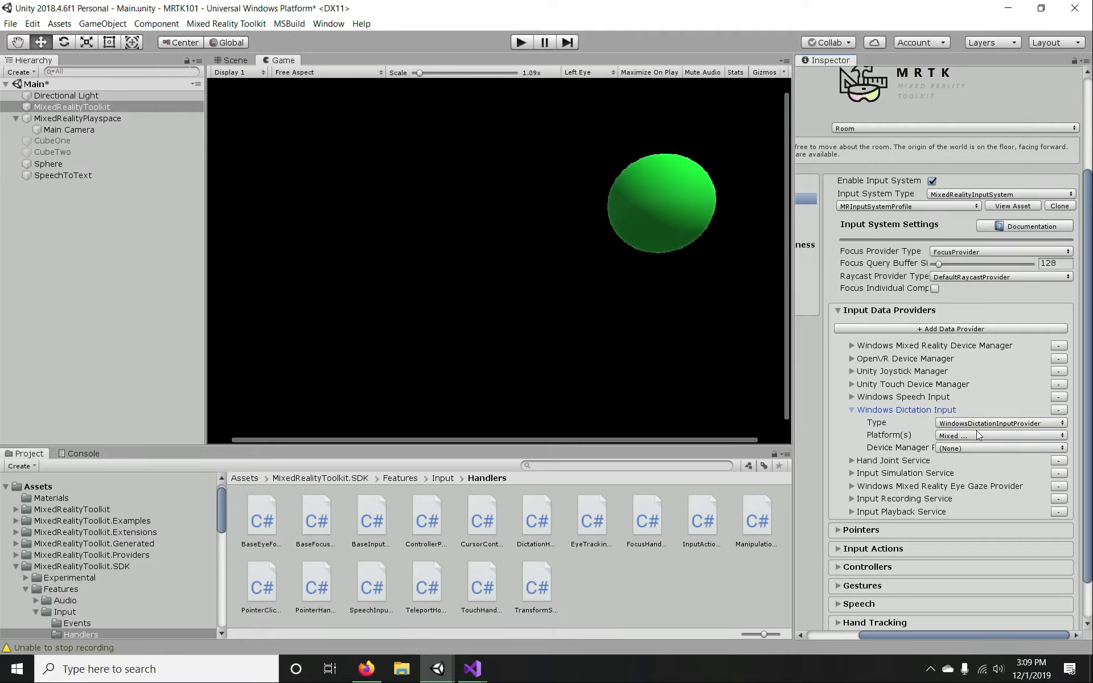
click(942, 436)
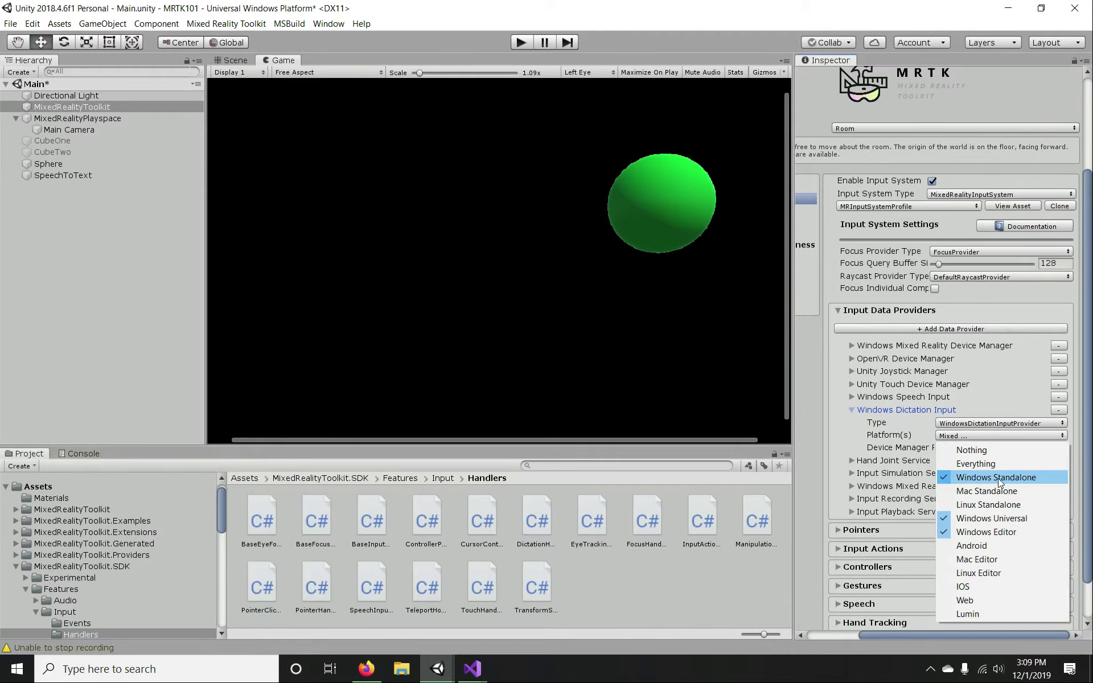
click(957, 440)
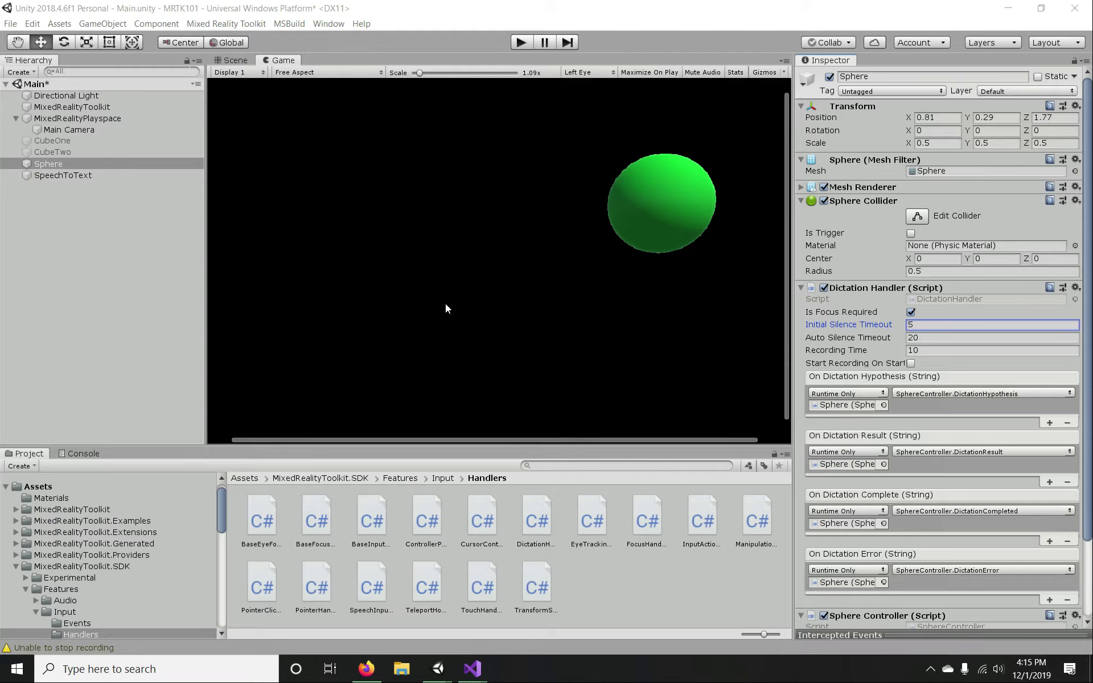
- Select the MixedRealityToolkit object, collapse its Windows Dictation Input provider and widen the Inspector to show the full input settings
click(98, 109)
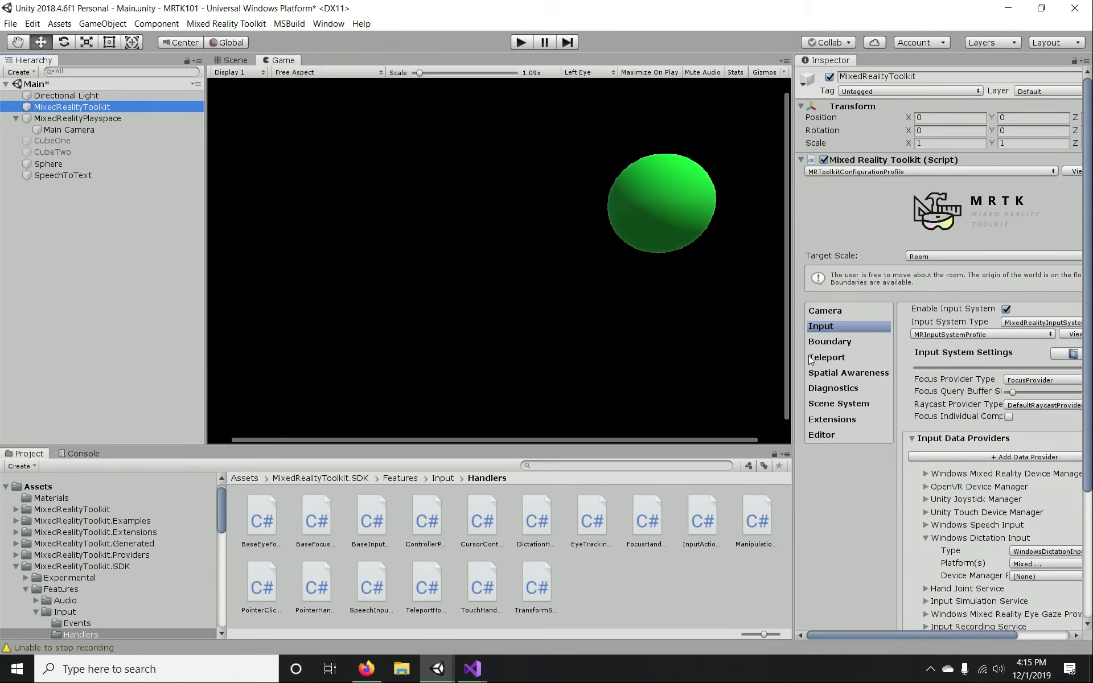
click(926, 538)
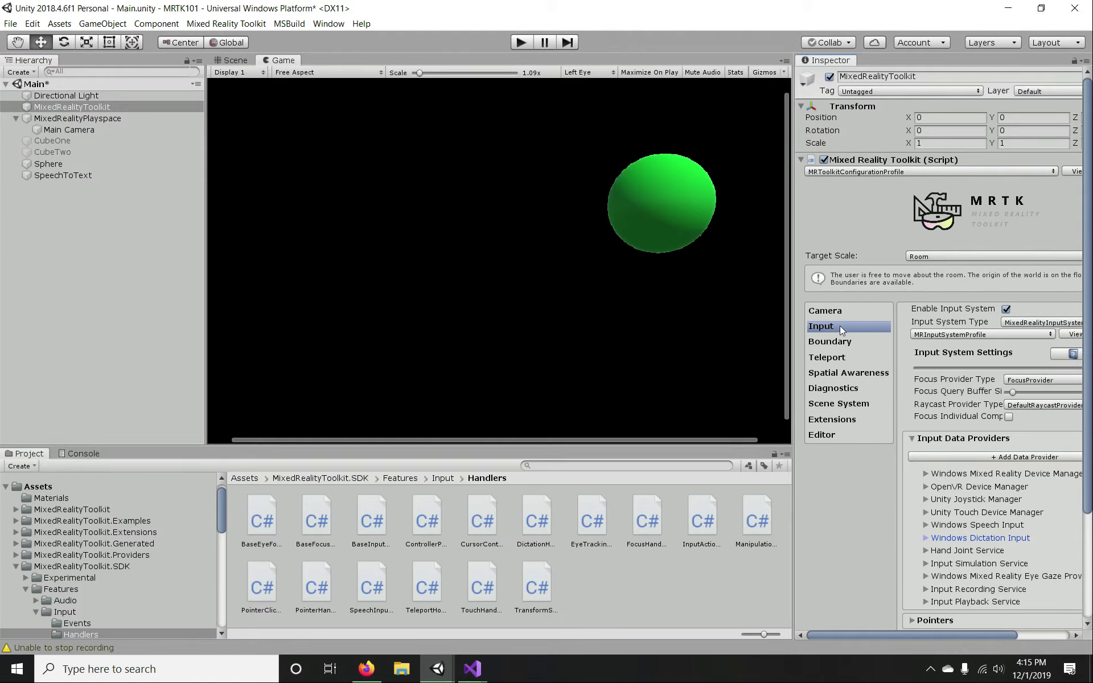
scroll(923, 346, down, 3)
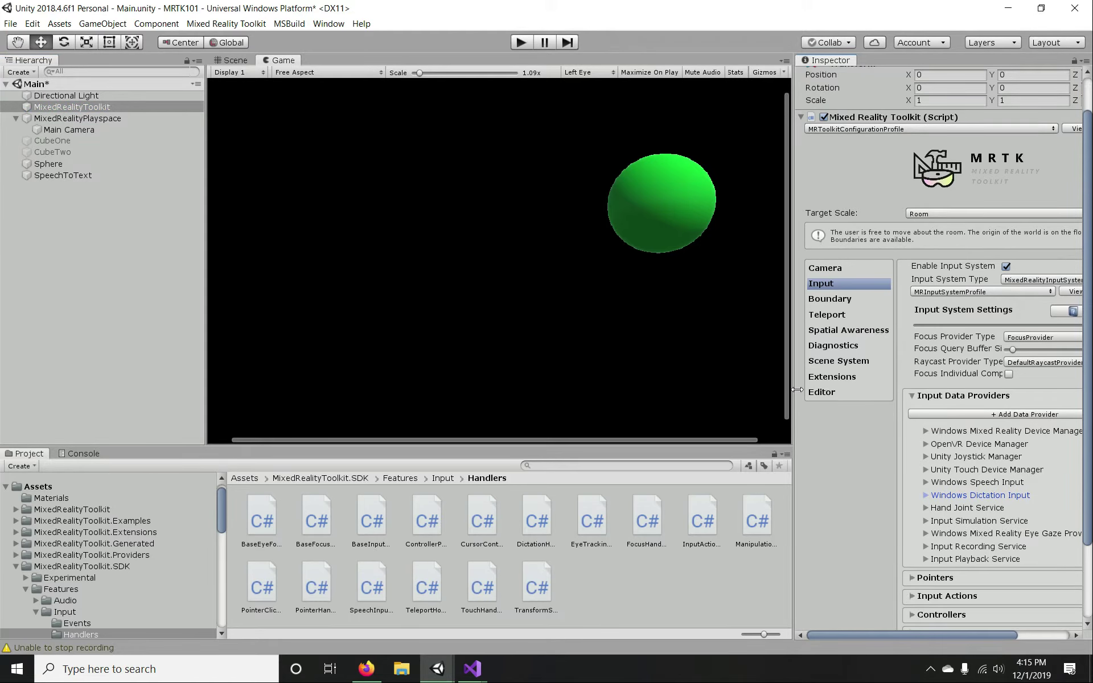
drag(791, 393, 626, 397)
scroll(739, 406, down, 5)
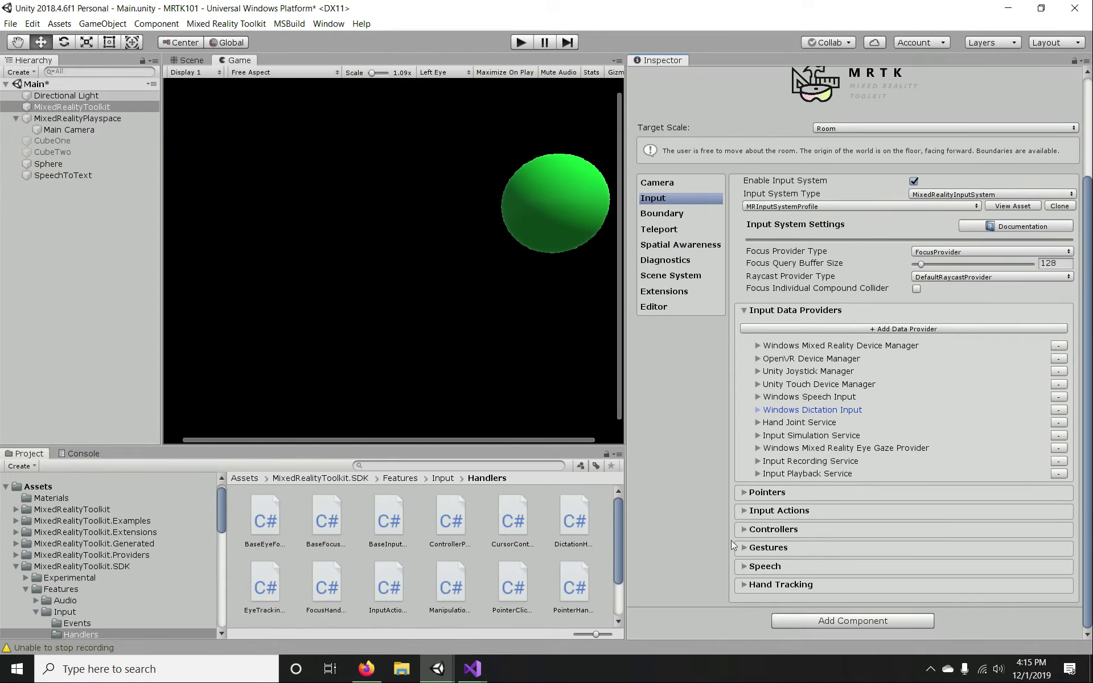
- Clone the default input actions profile into the CustomProfiles folder under the name MRInputActionsProfile
click(736, 509)
scroll(719, 507, down, 10)
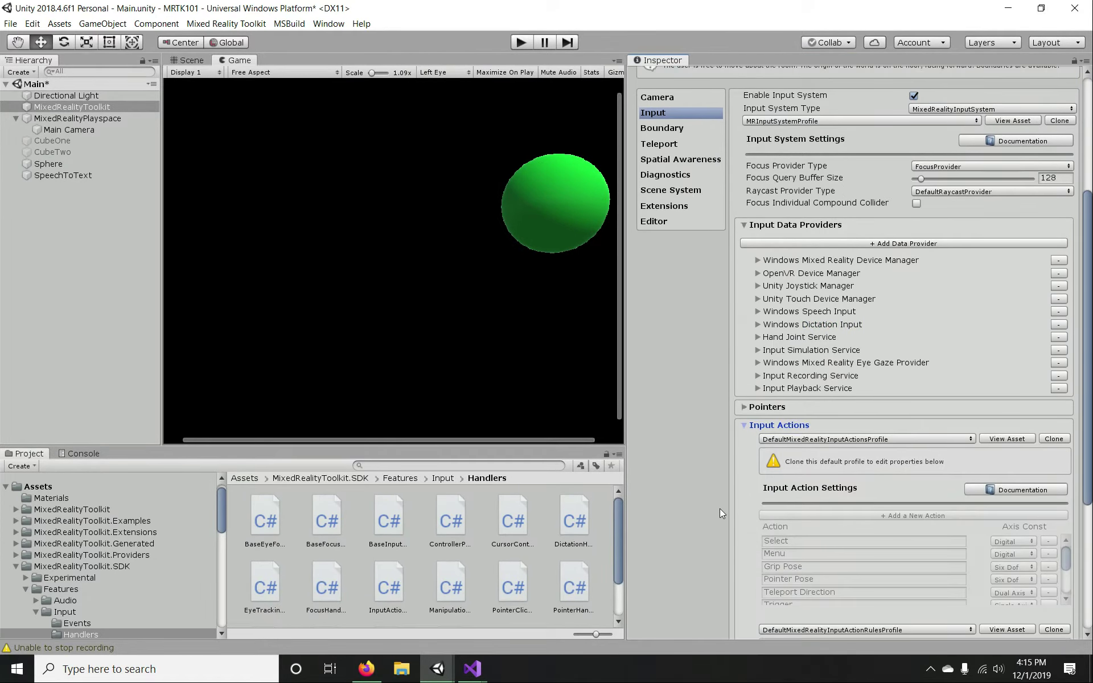
scroll(707, 478, down, 3)
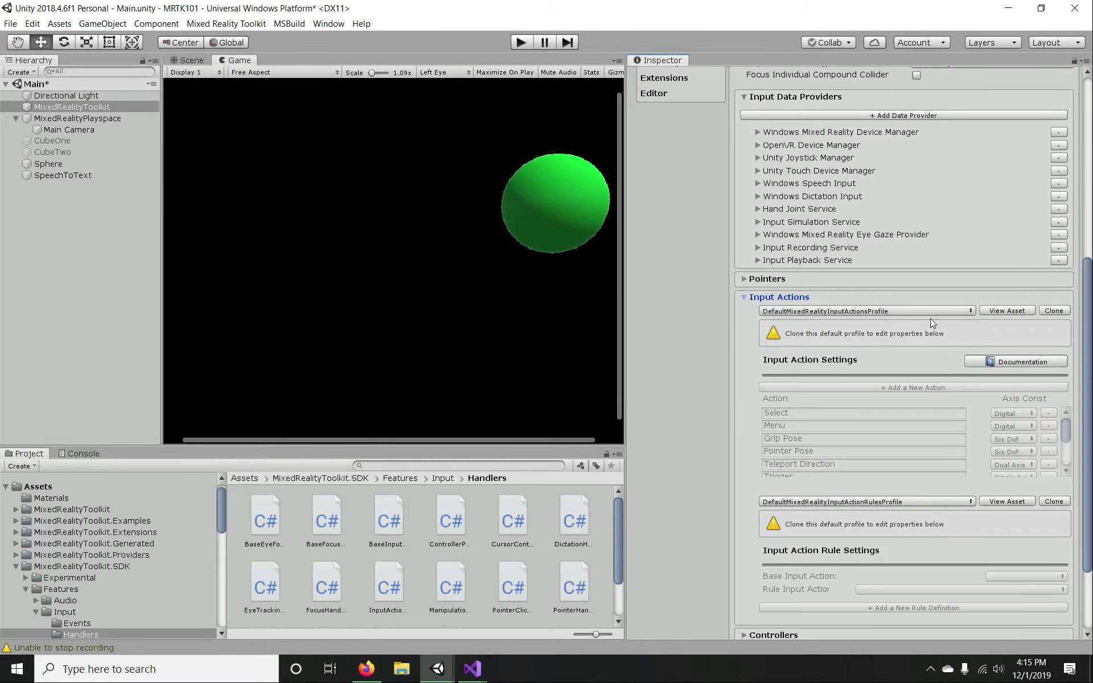
click(1056, 312)
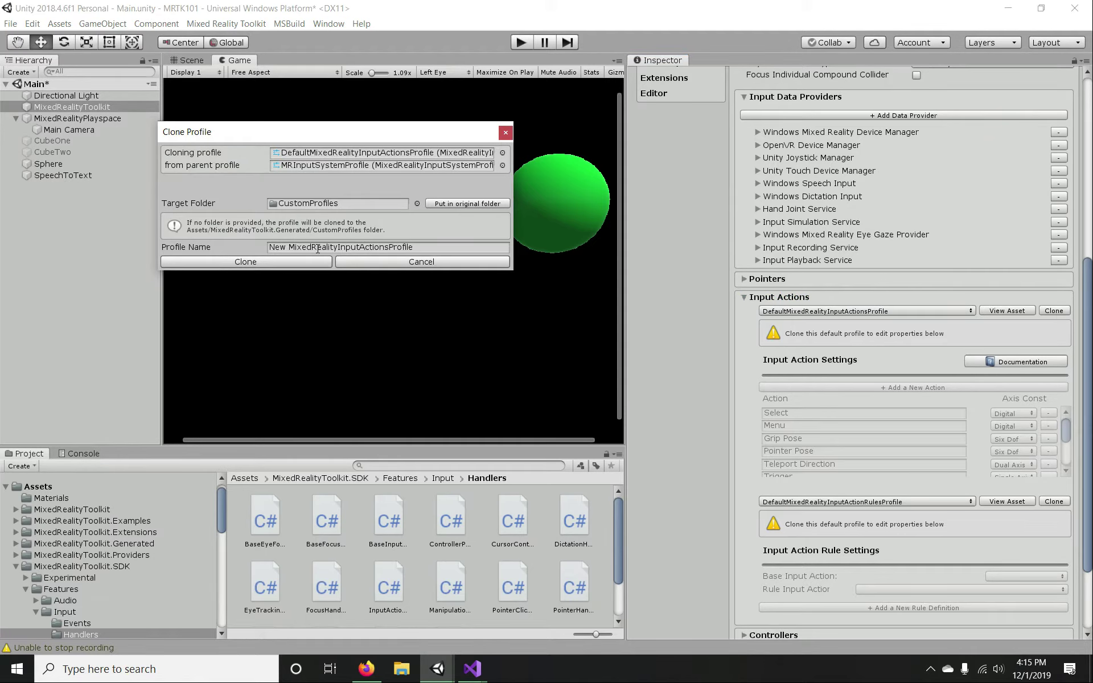
drag(338, 247, 258, 248)
text(MR)
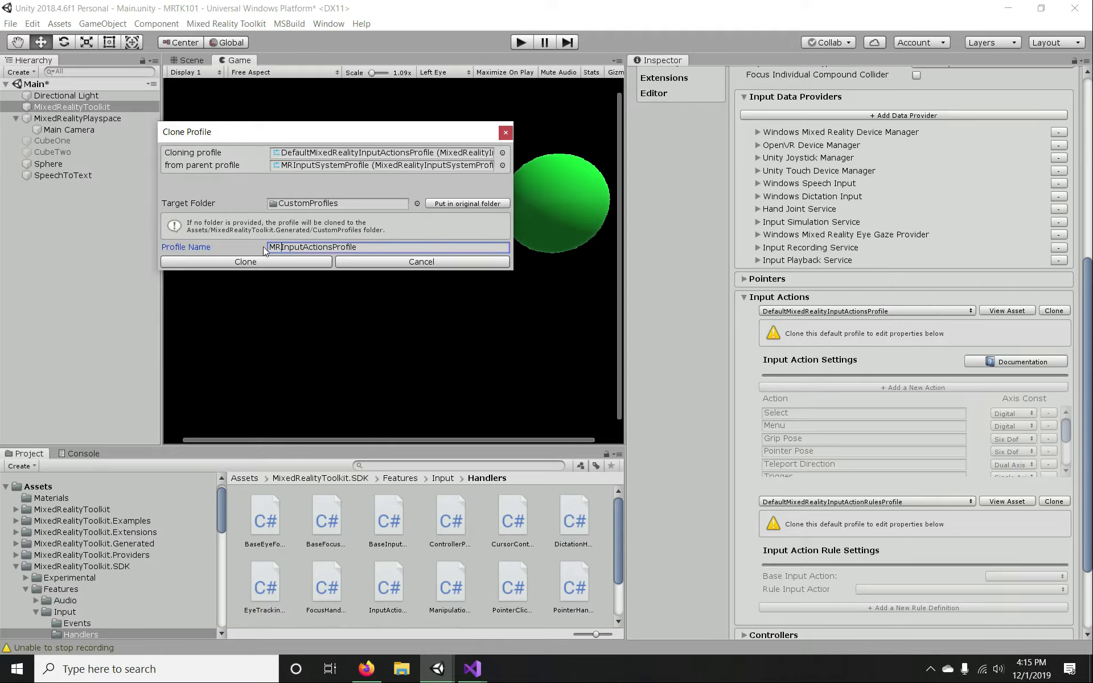
click(323, 265)
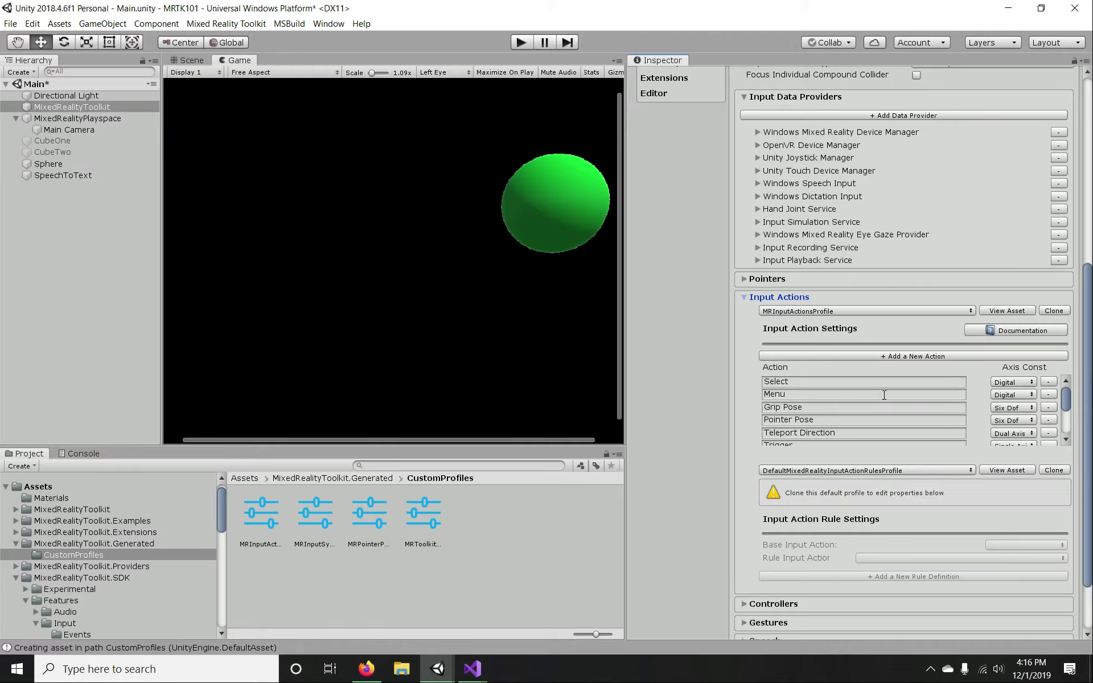
scroll(885, 395, down, 5)
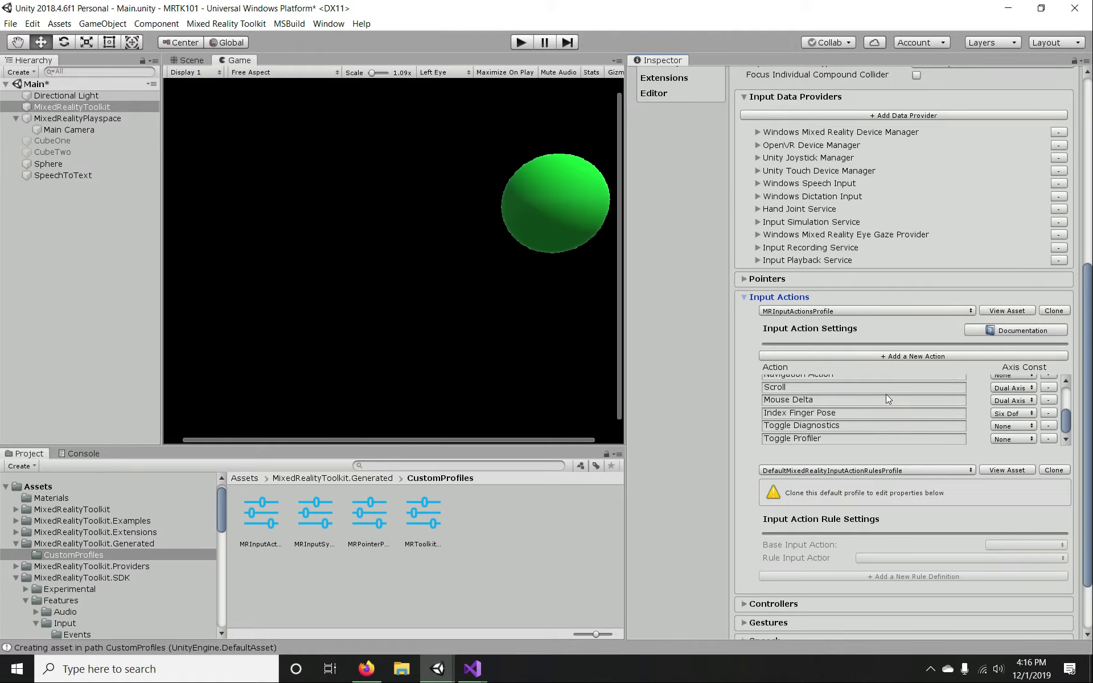
scroll(886, 395, up, 5)
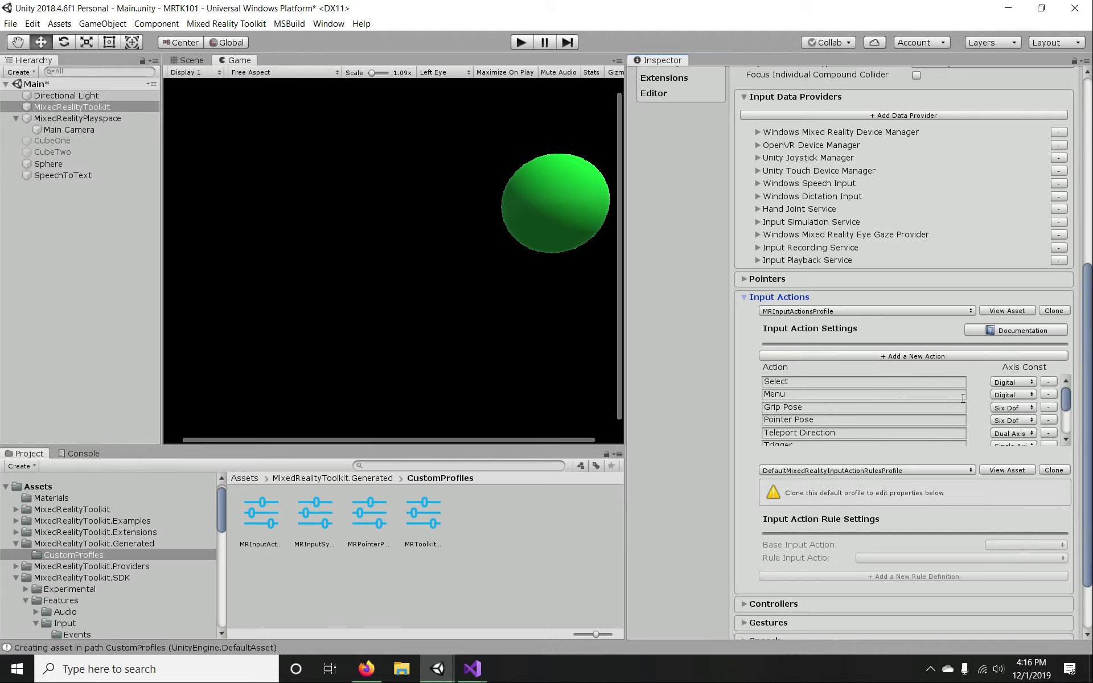
click(912, 358)
scroll(905, 393, down, 5)
scroll(905, 394, down, 1)
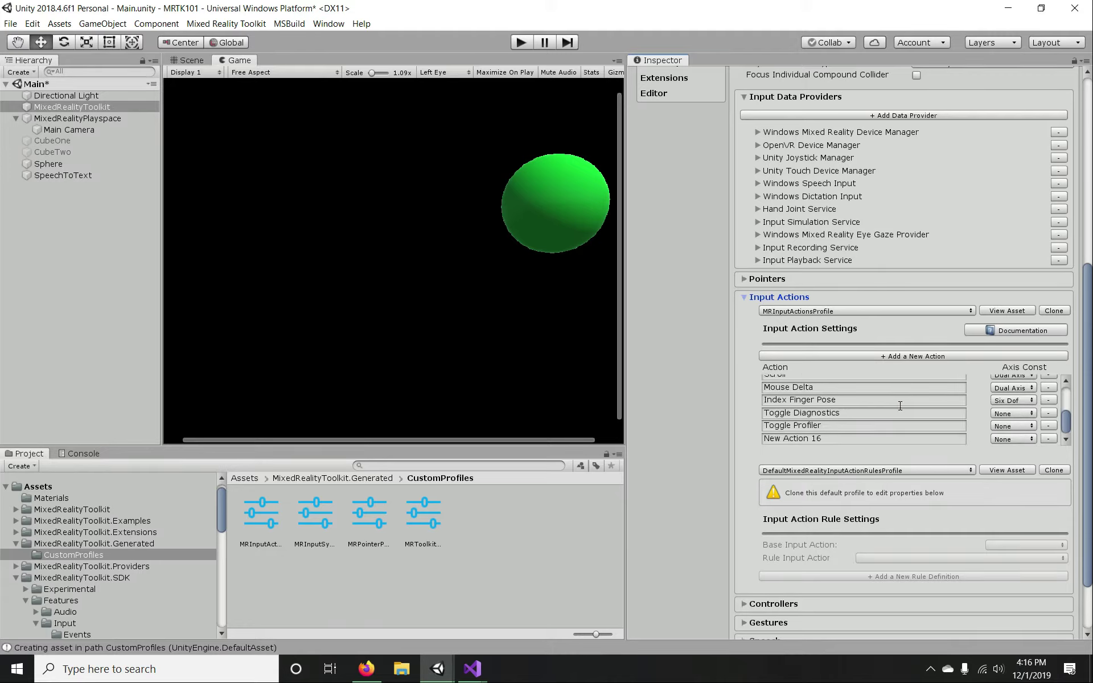
click(1050, 438)
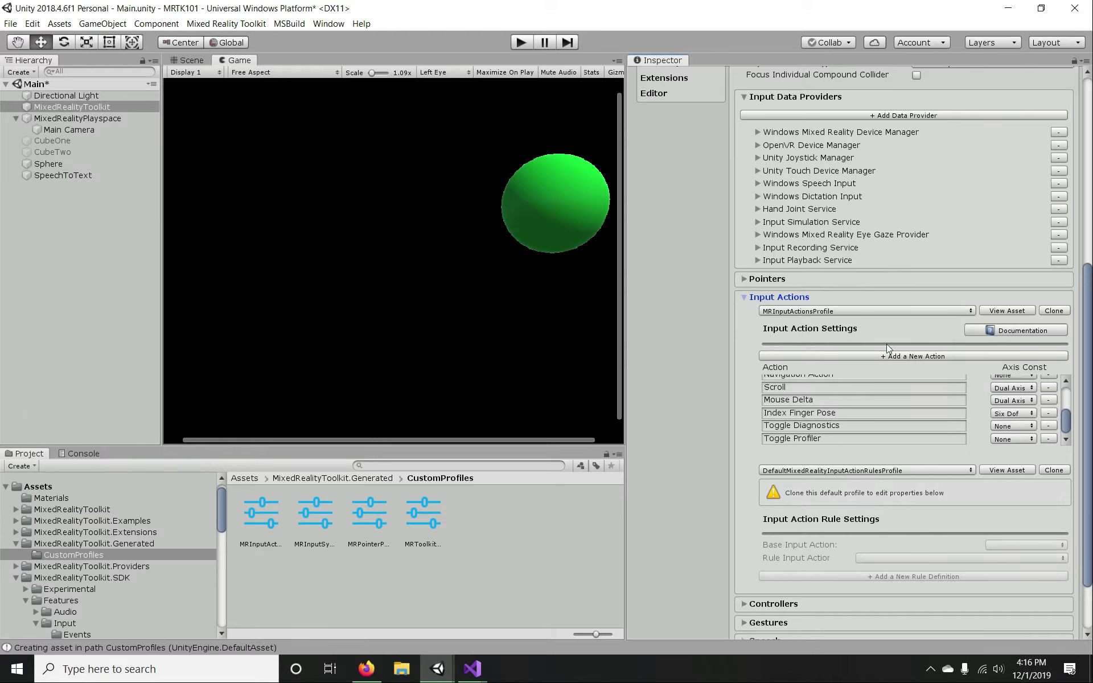
- Add a new input action to MRInputActionsProfile, select its name for editing and show its axis constraint options
click(907, 356)
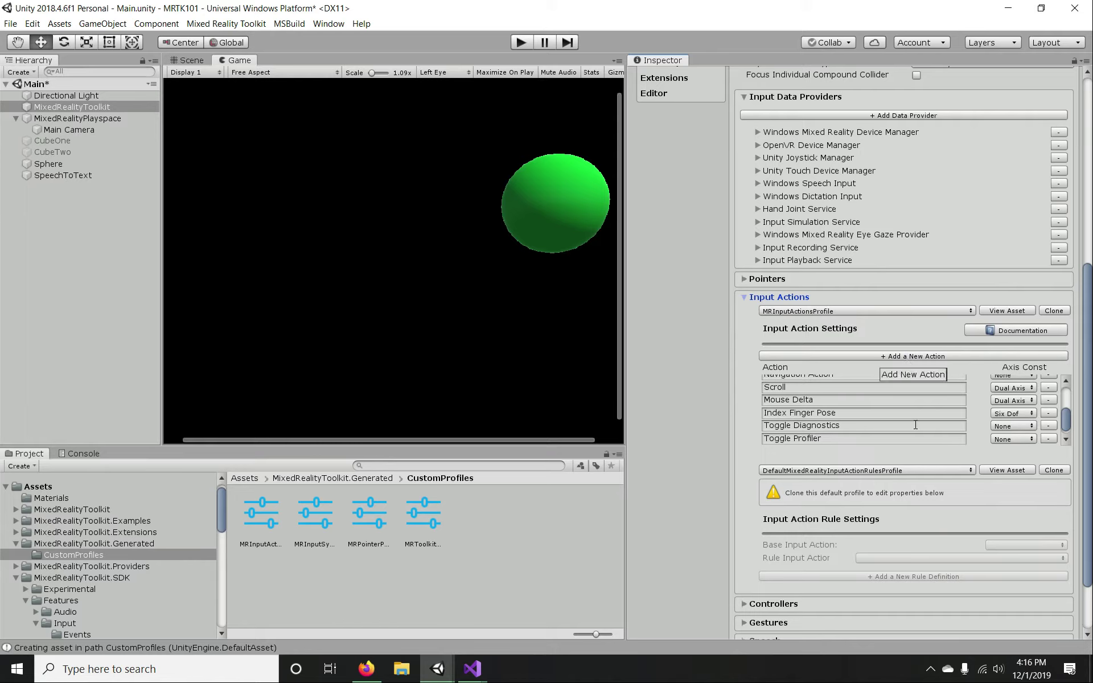
scroll(911, 425, down, 1)
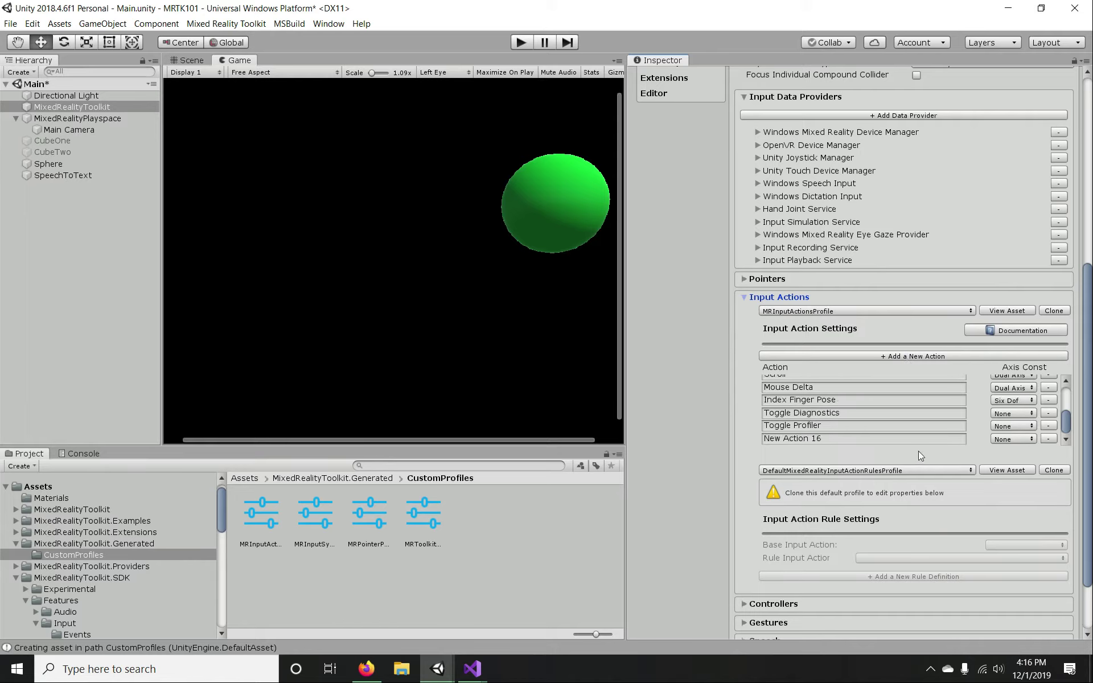
drag(856, 443, 772, 439)
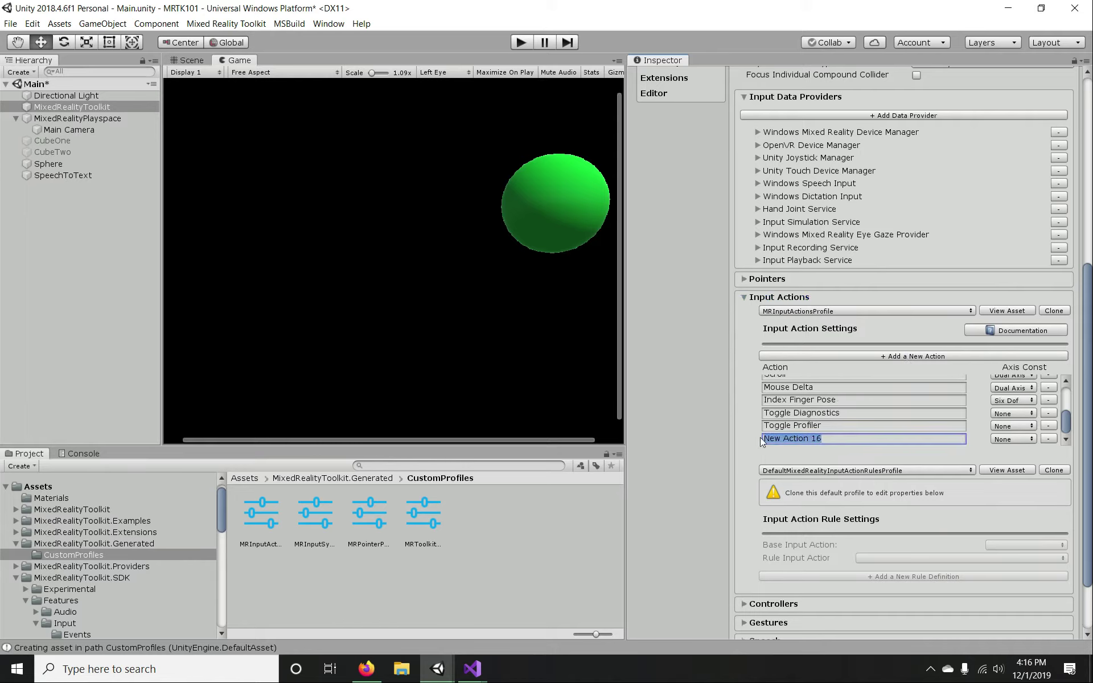
scroll(797, 429, up, 6)
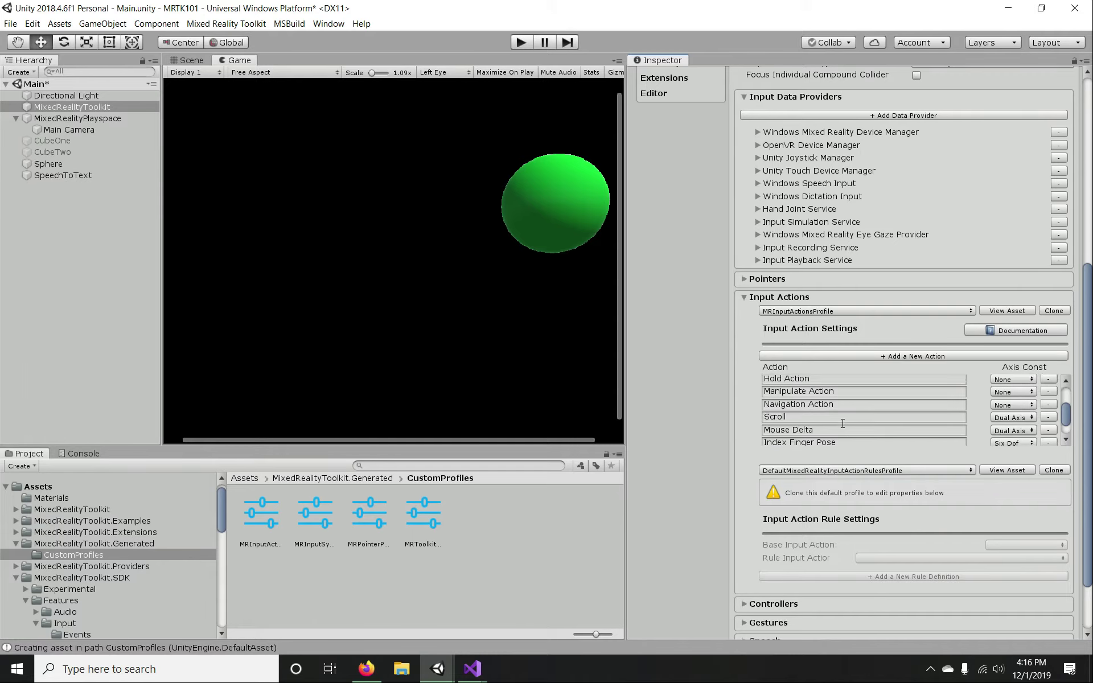
scroll(843, 424, down, 6)
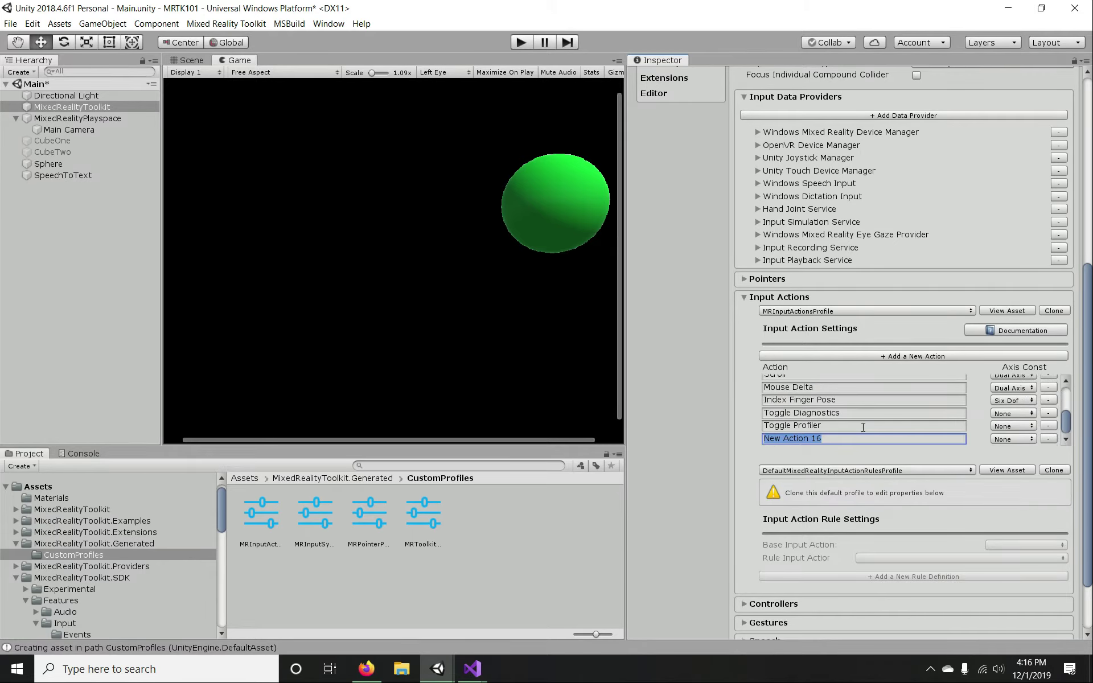
click(1019, 441)
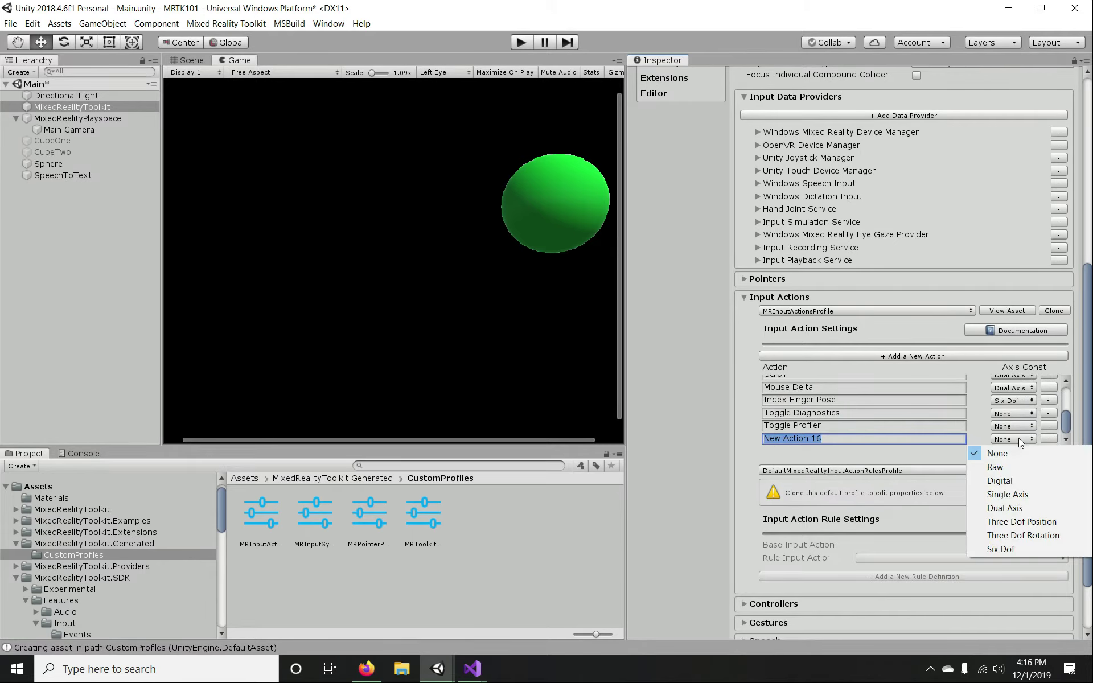
- Give the new input action a Digital axis constraint, rename it Change Color, and save the scene
click(1000, 480)
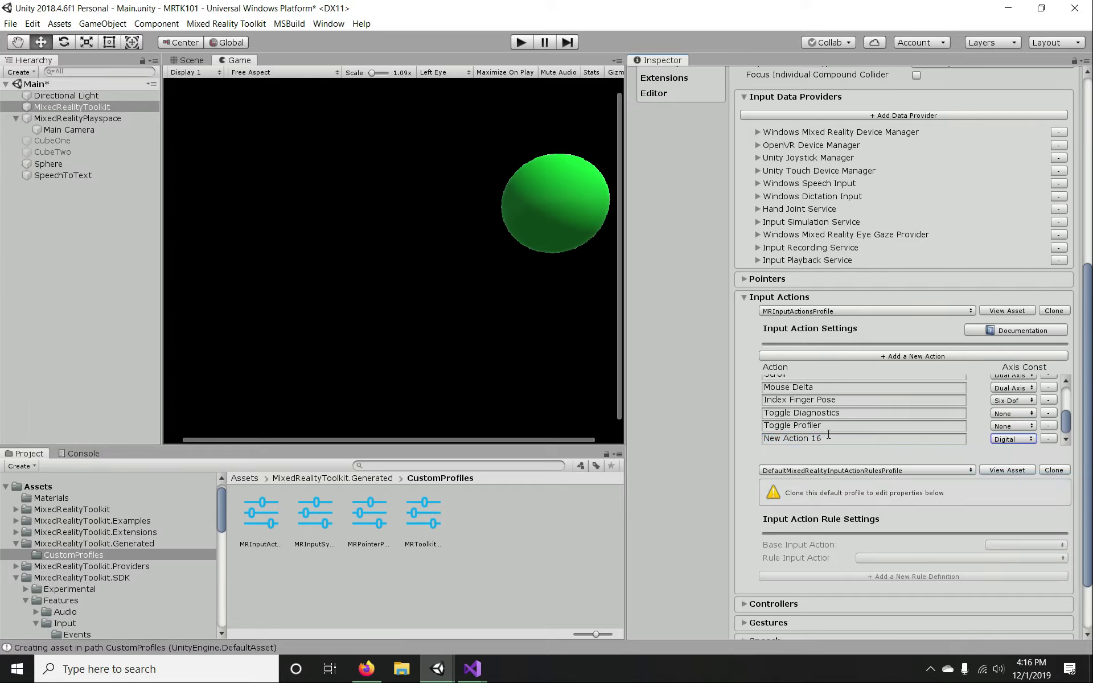
drag(835, 437, 735, 441)
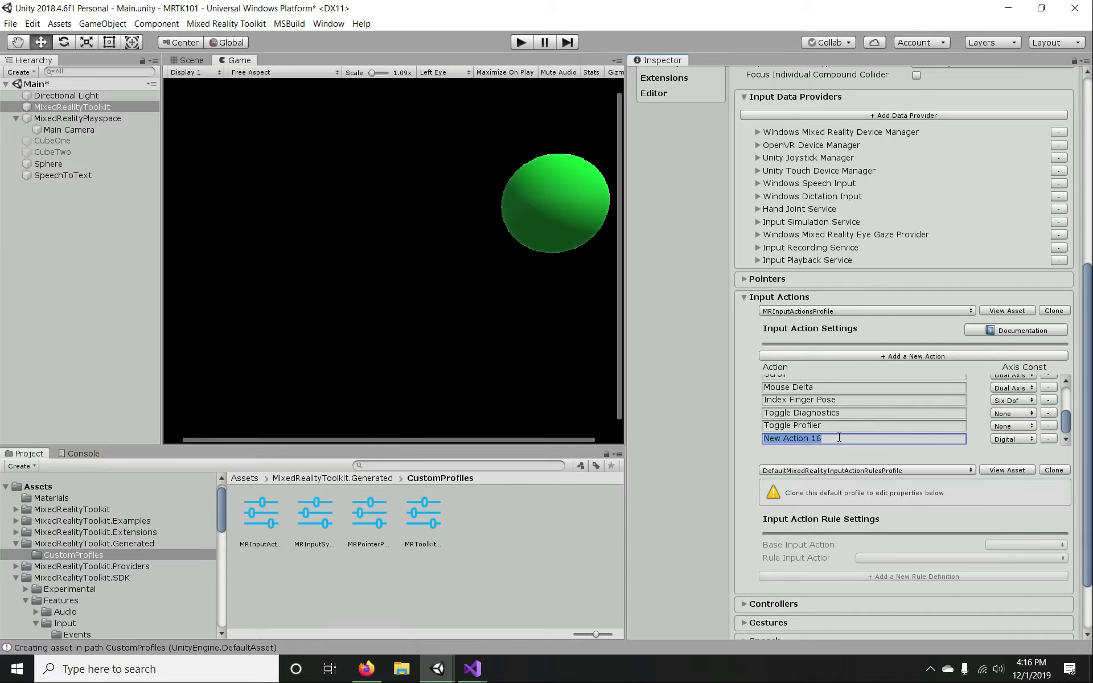
text(Change Color)
key(ctrl+s)
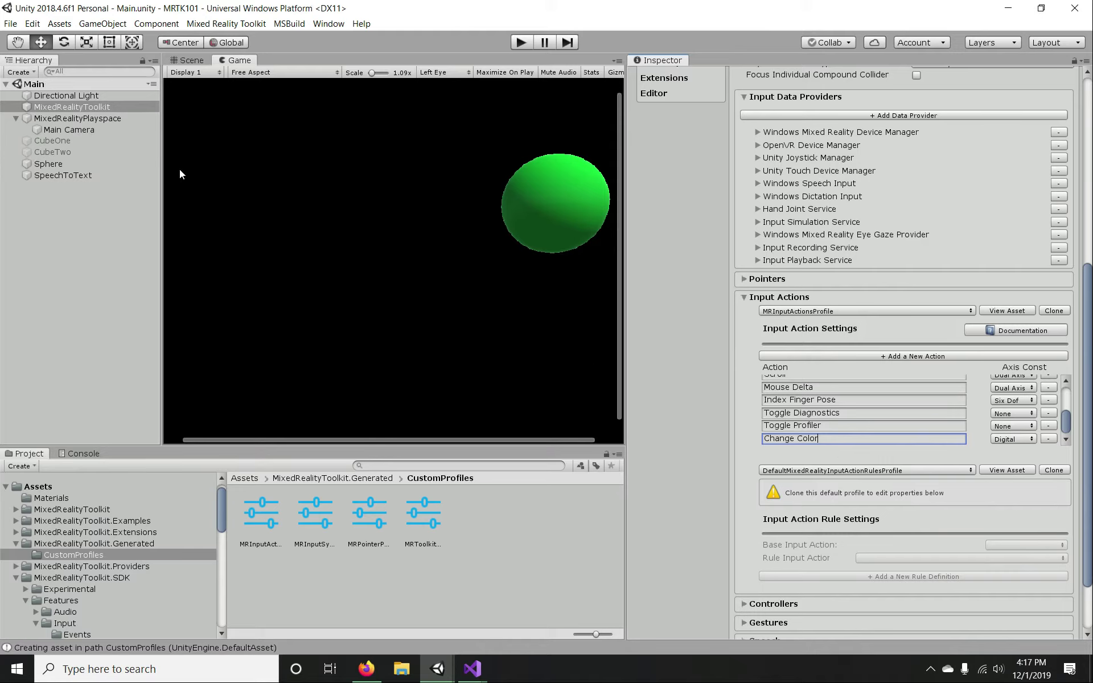
- Disable the Dictation Handler component on the Sphere and collapse its settings
click(53, 165)
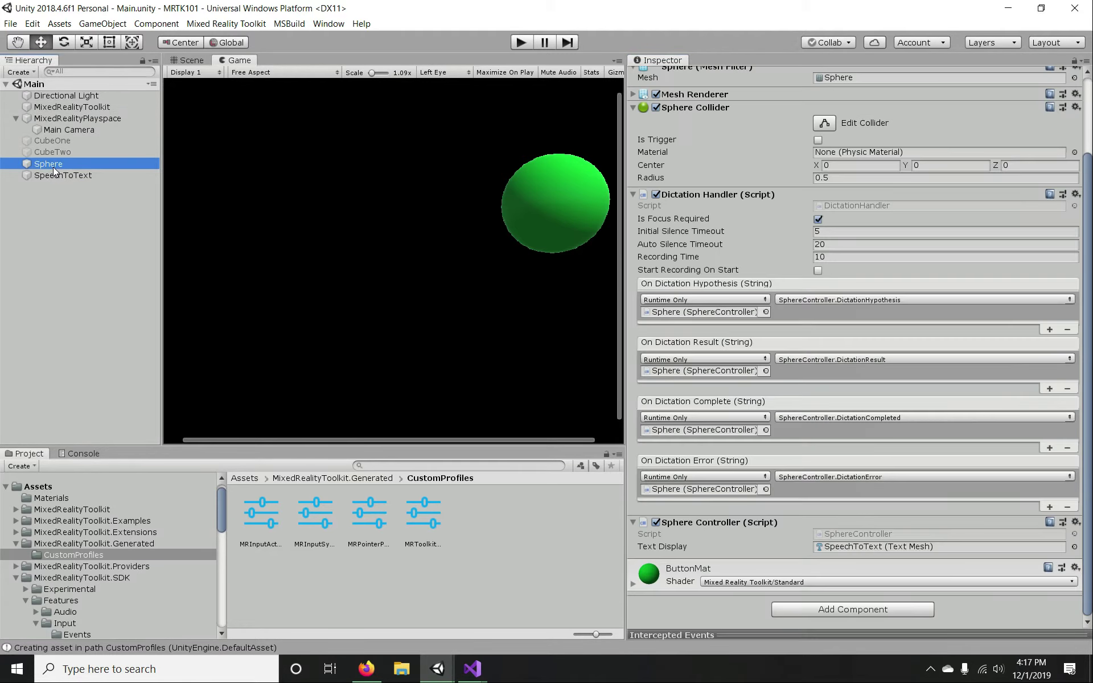
click(655, 194)
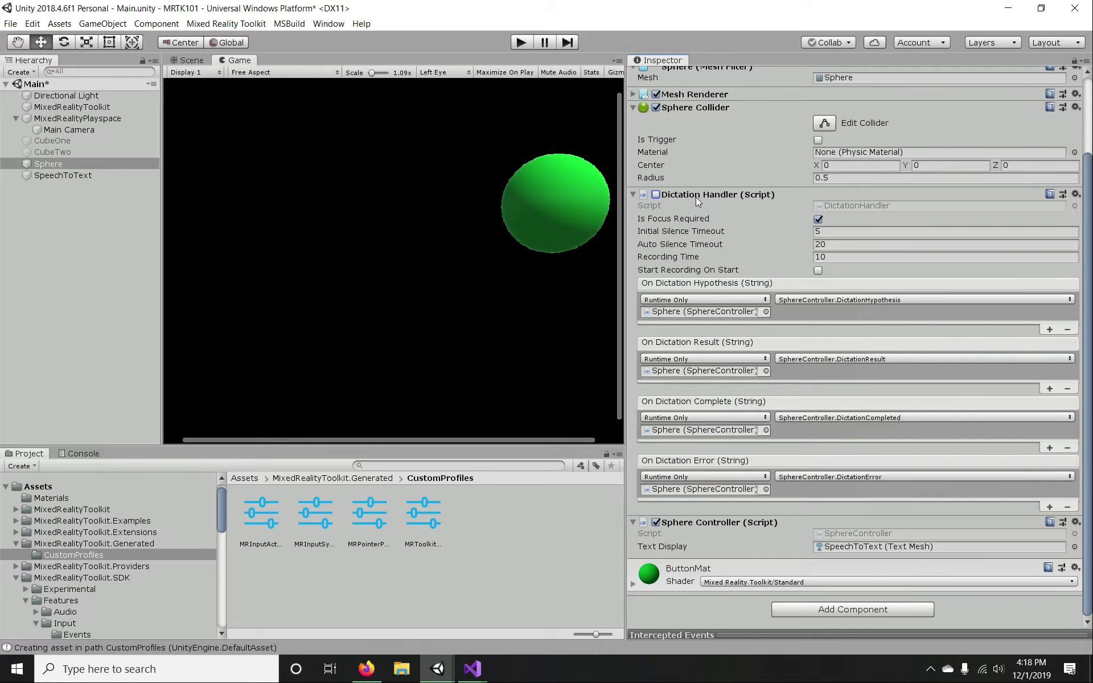
click(633, 194)
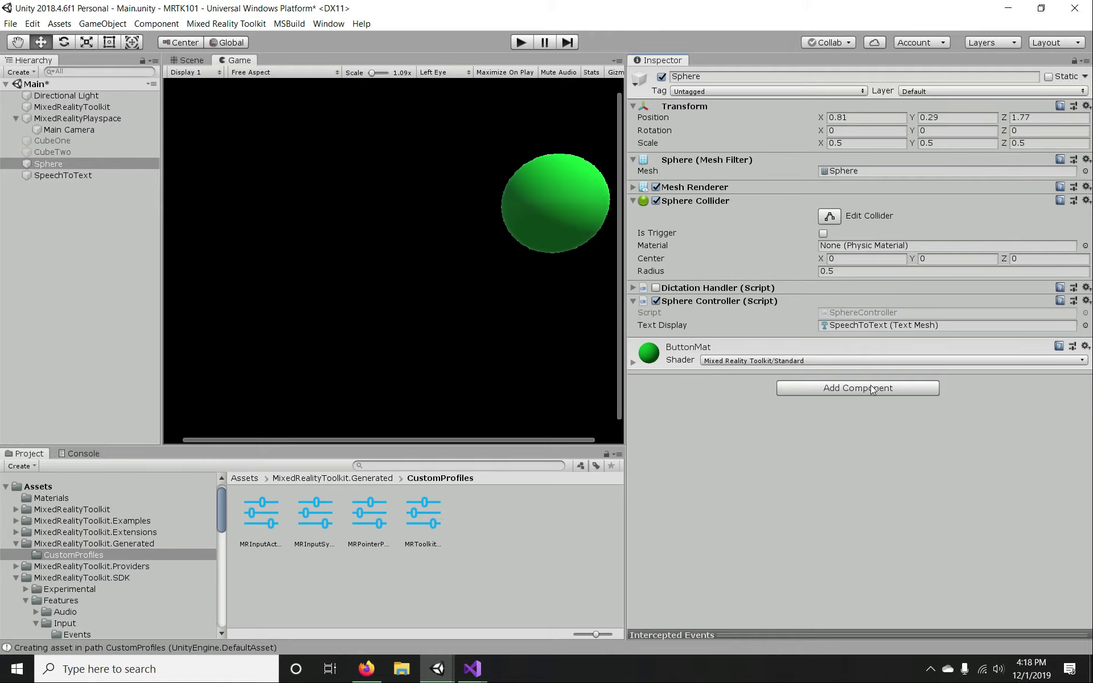
- Clone the MixedRealityToolkit's default speech commands profile into the CustomProfiles folder as MRSpeechCommandsProfile
click(97, 107)
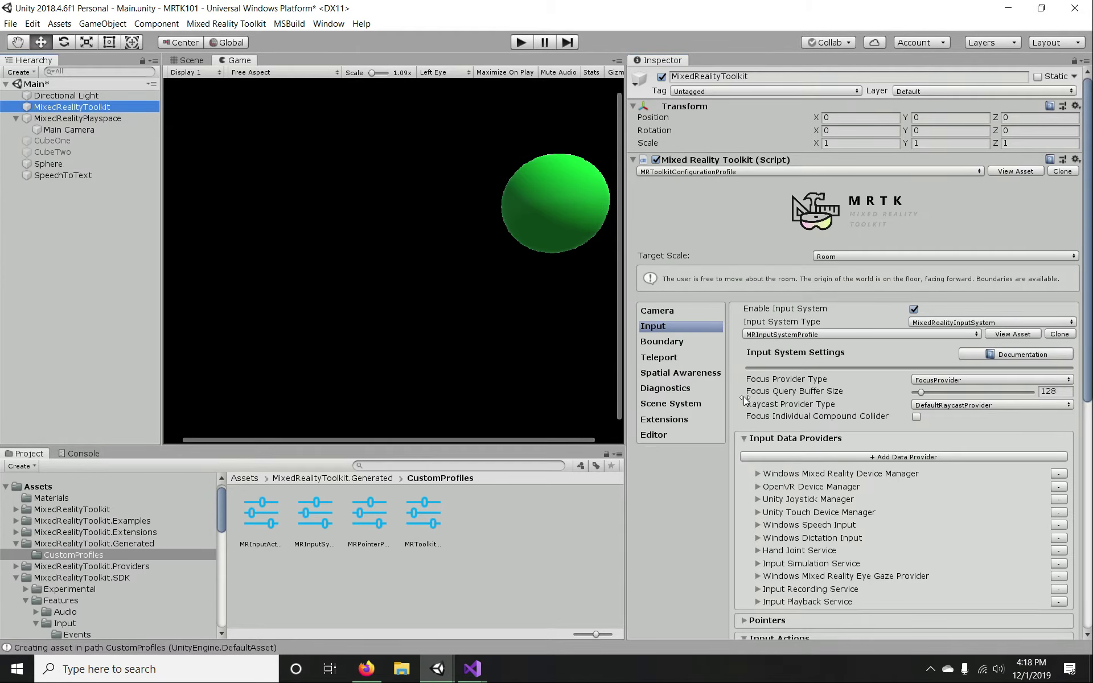
scroll(745, 400, down, 3)
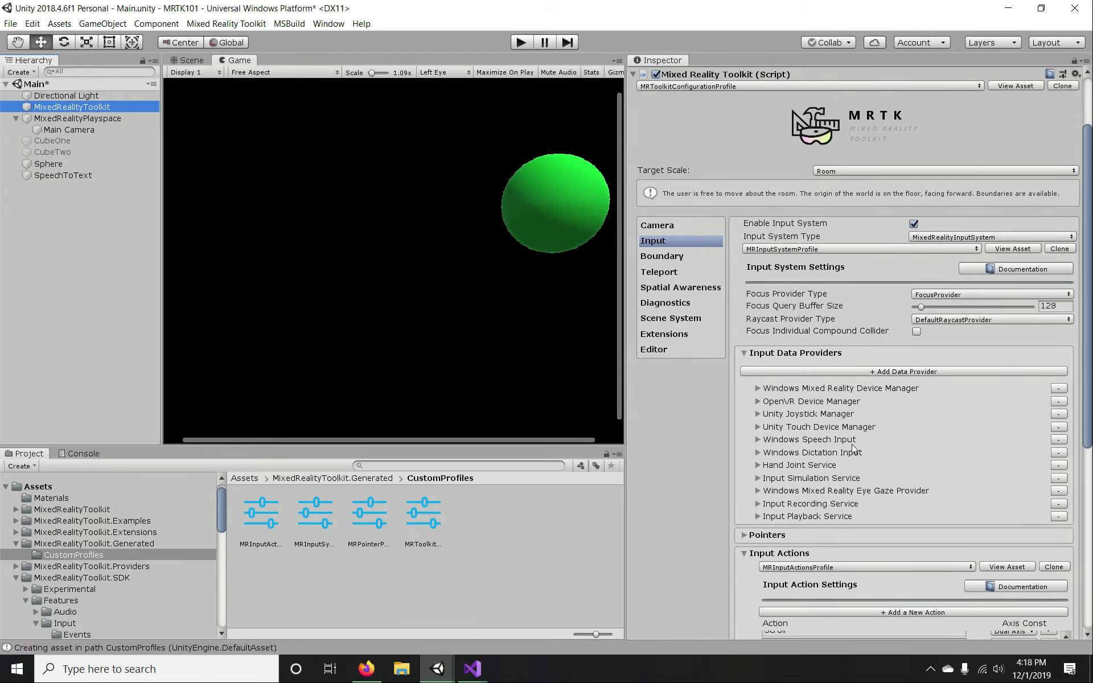
scroll(823, 444, down, 5)
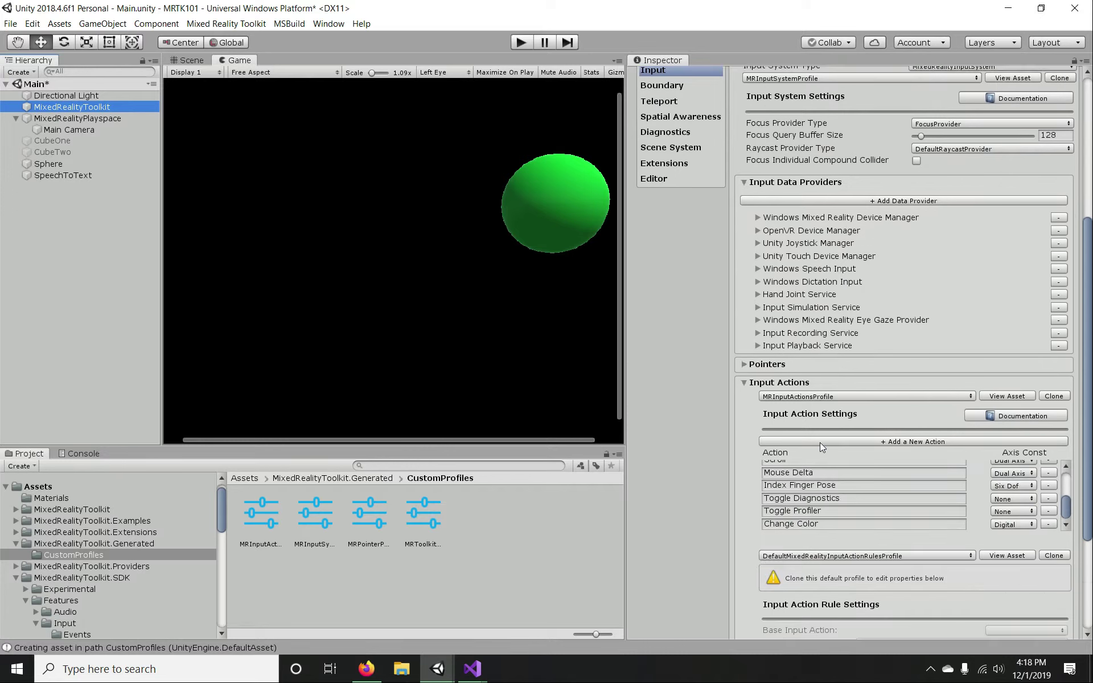
click(744, 381)
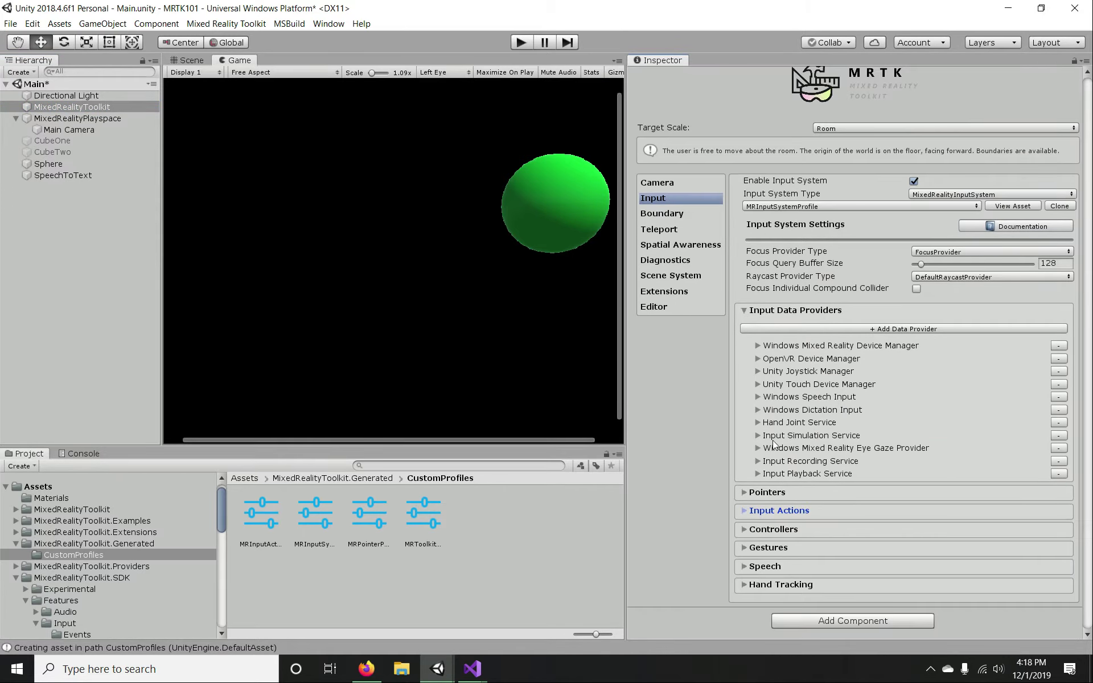
click(744, 566)
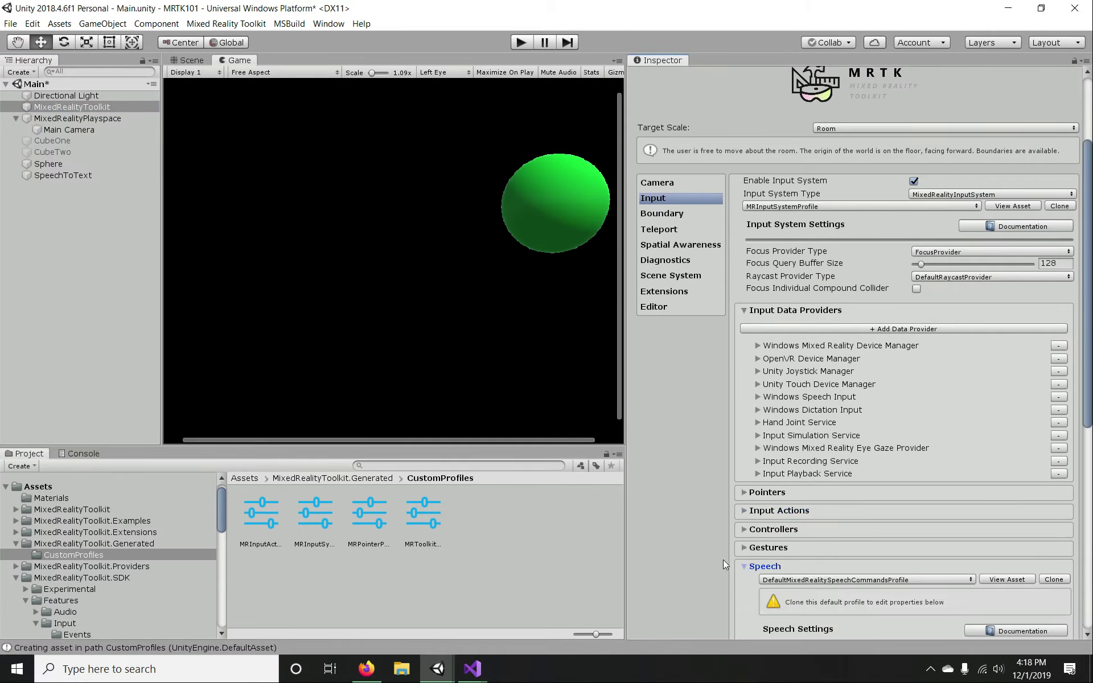
scroll(712, 556, down, 6)
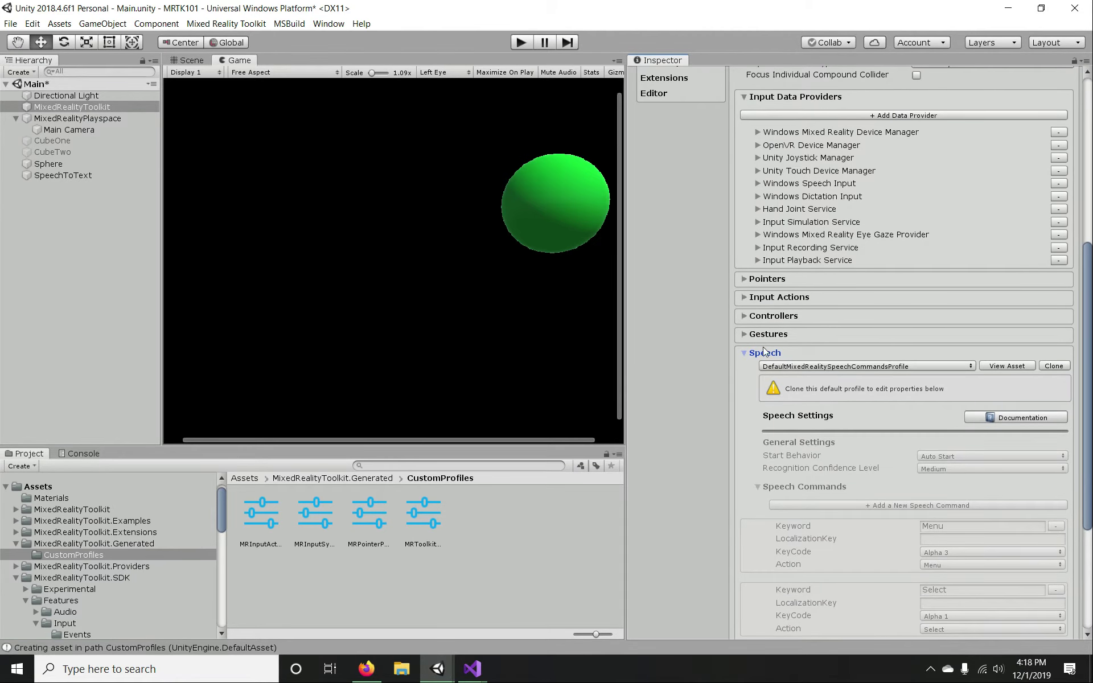
click(1060, 368)
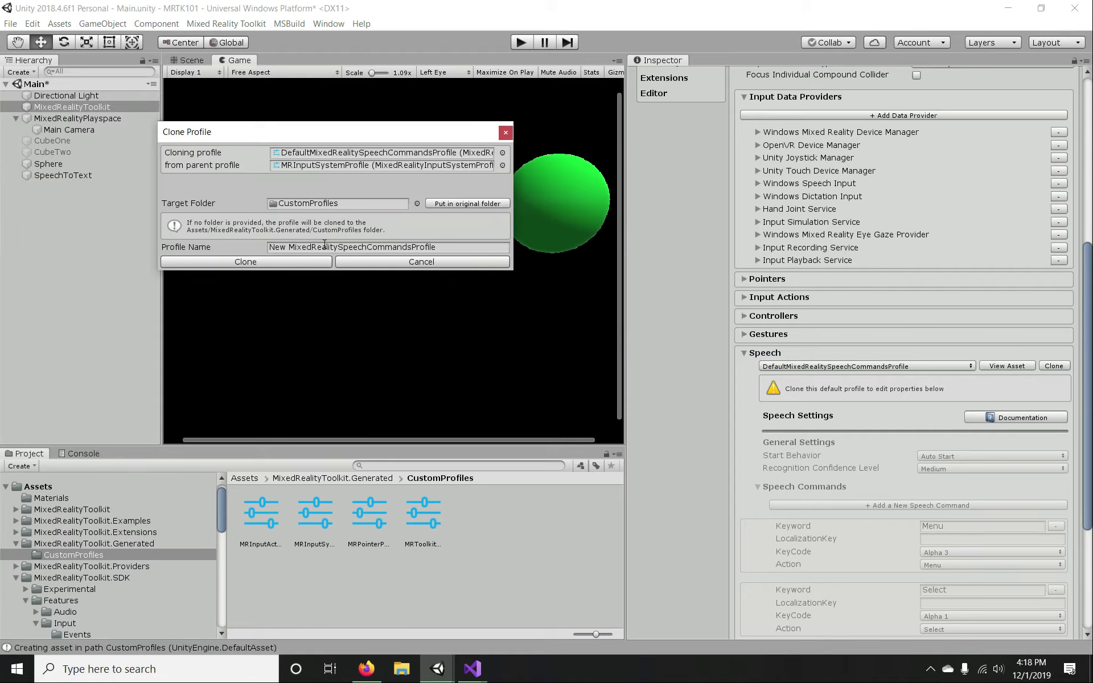
drag(338, 247, 274, 254)
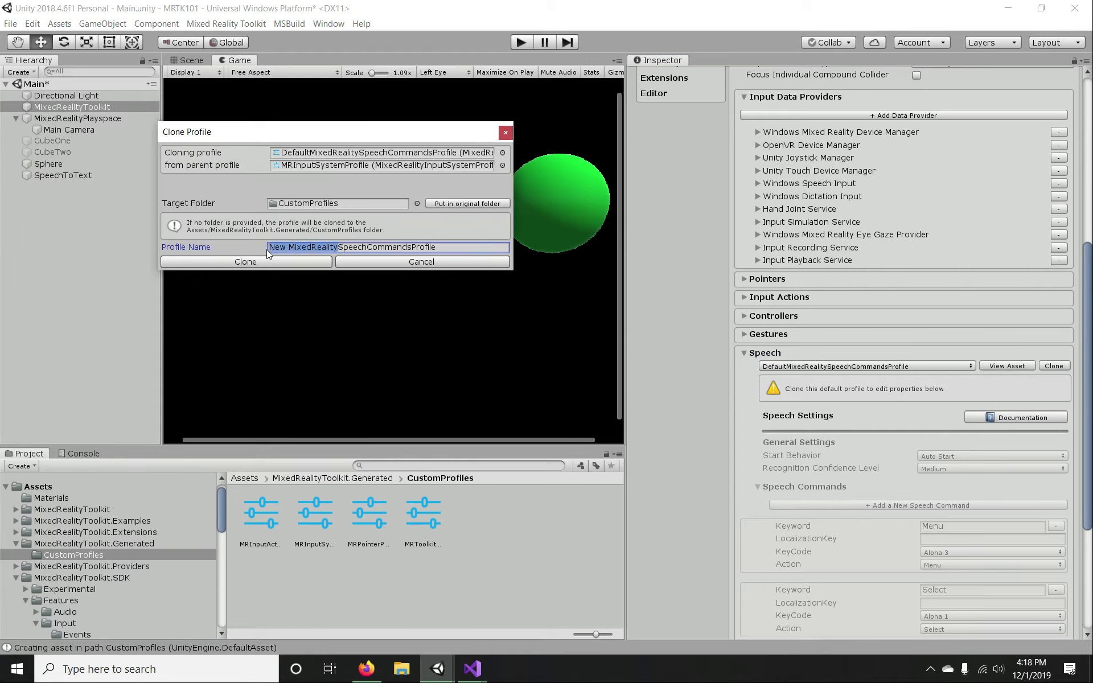
text(MR)
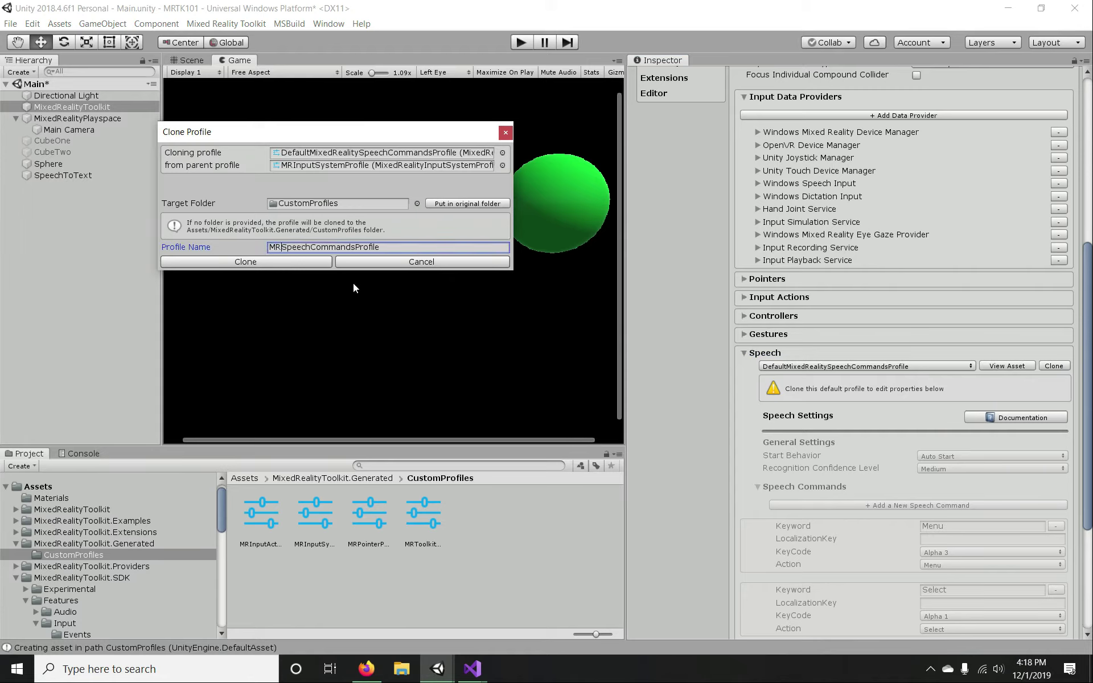
click(322, 264)
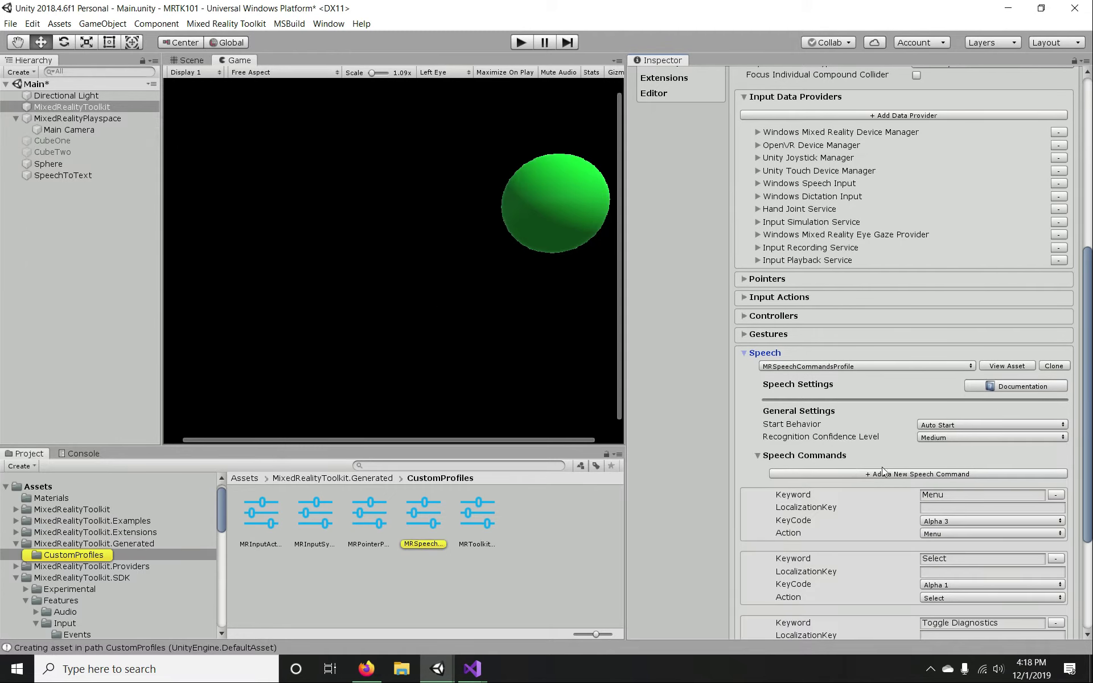
- Compare the actions assigned to the existing speech commands with the list of input actions in the input profile
scroll(870, 467, down, 5)
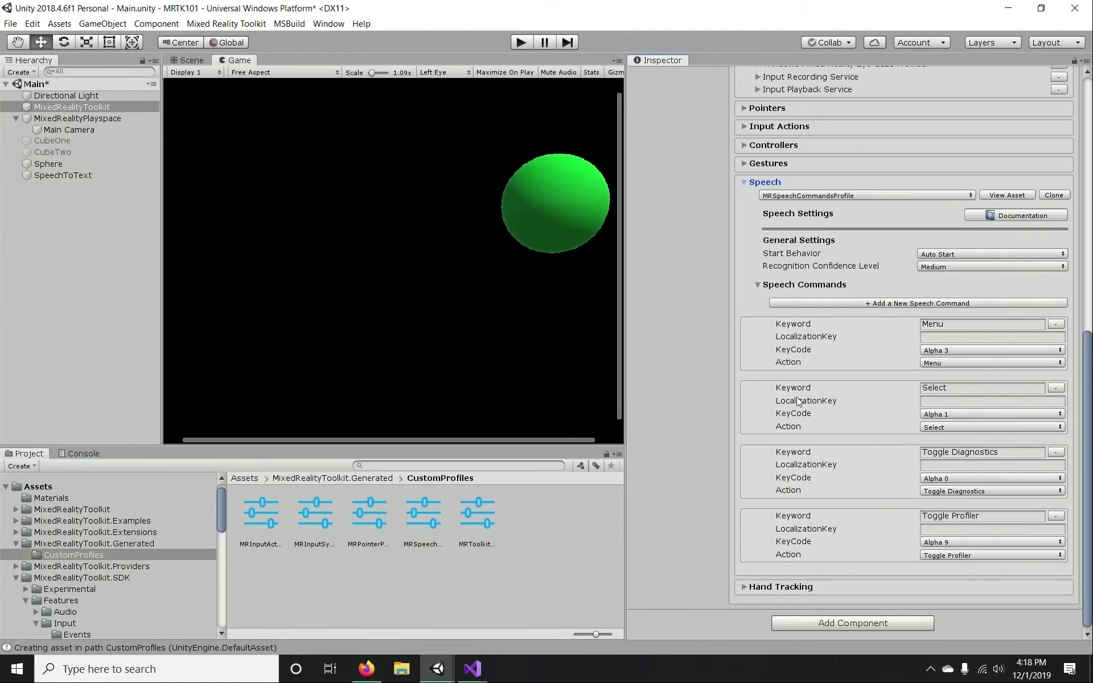
click(934, 428)
click(967, 425)
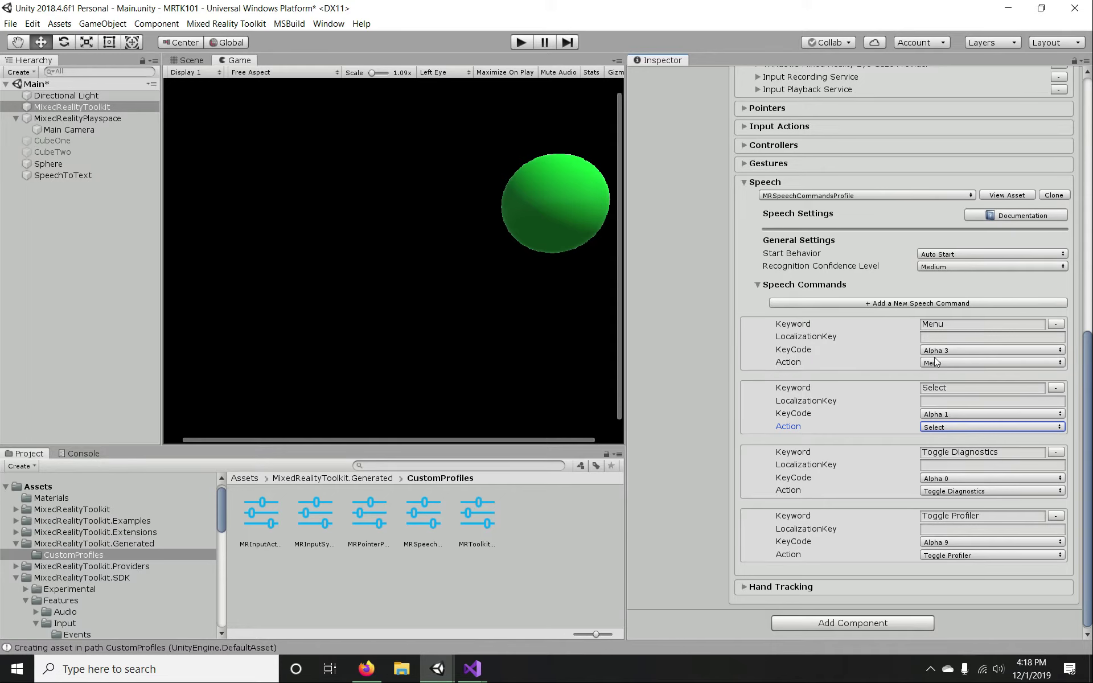
scroll(901, 480, up, 10)
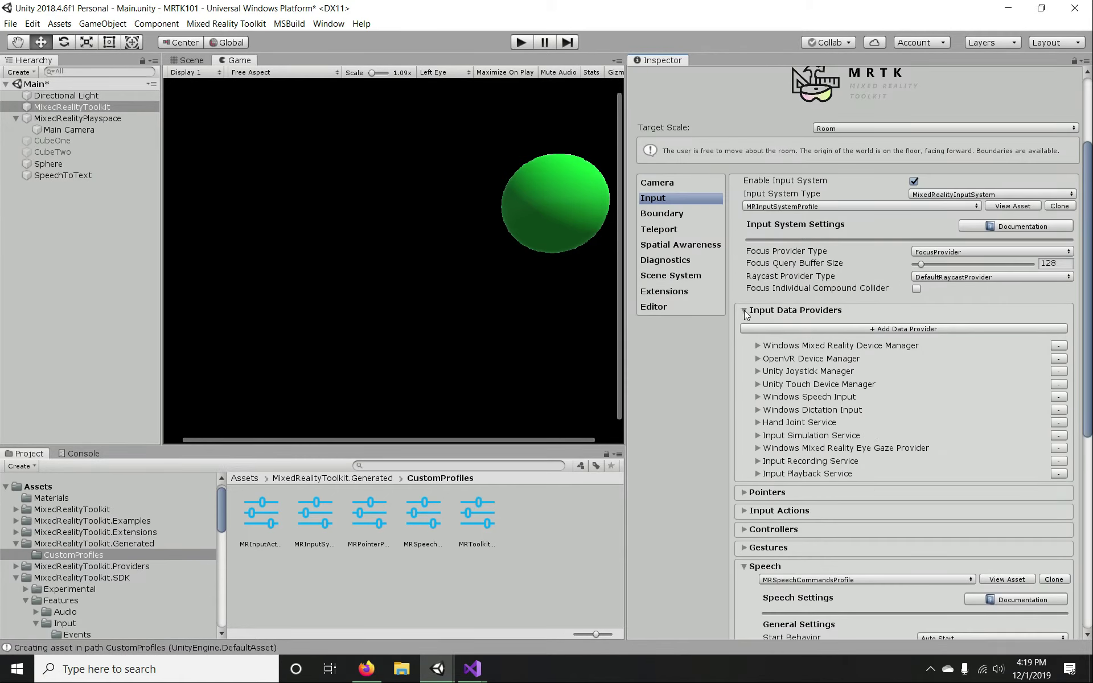
click(744, 310)
click(743, 346)
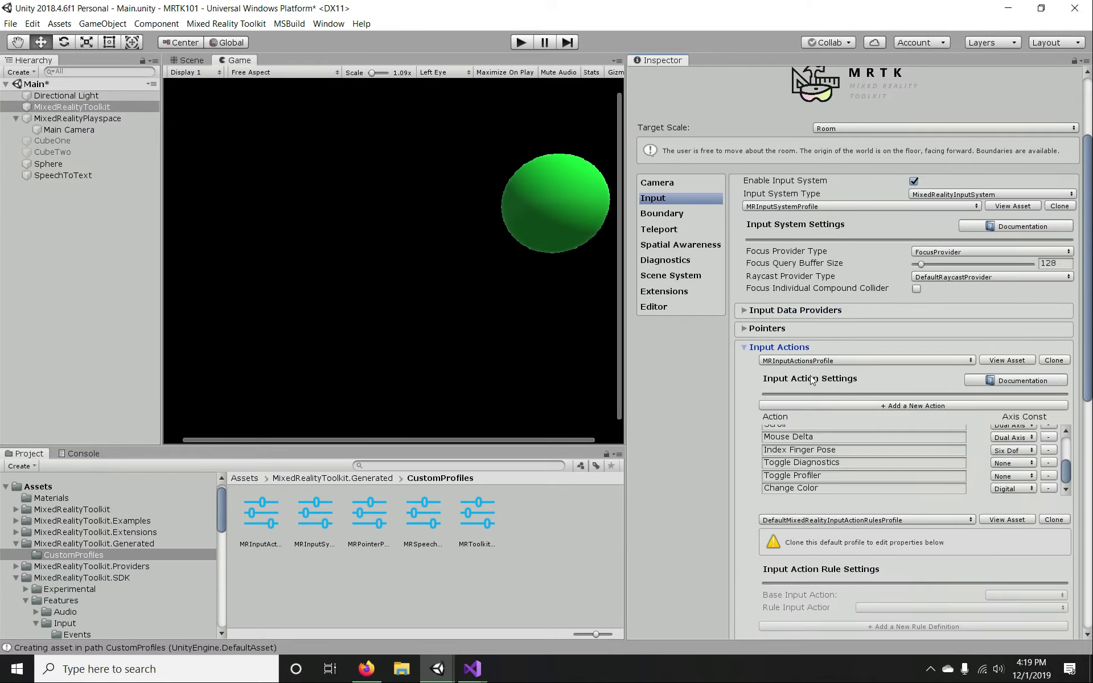
scroll(906, 438, down, 8)
scroll(872, 532, down, 6)
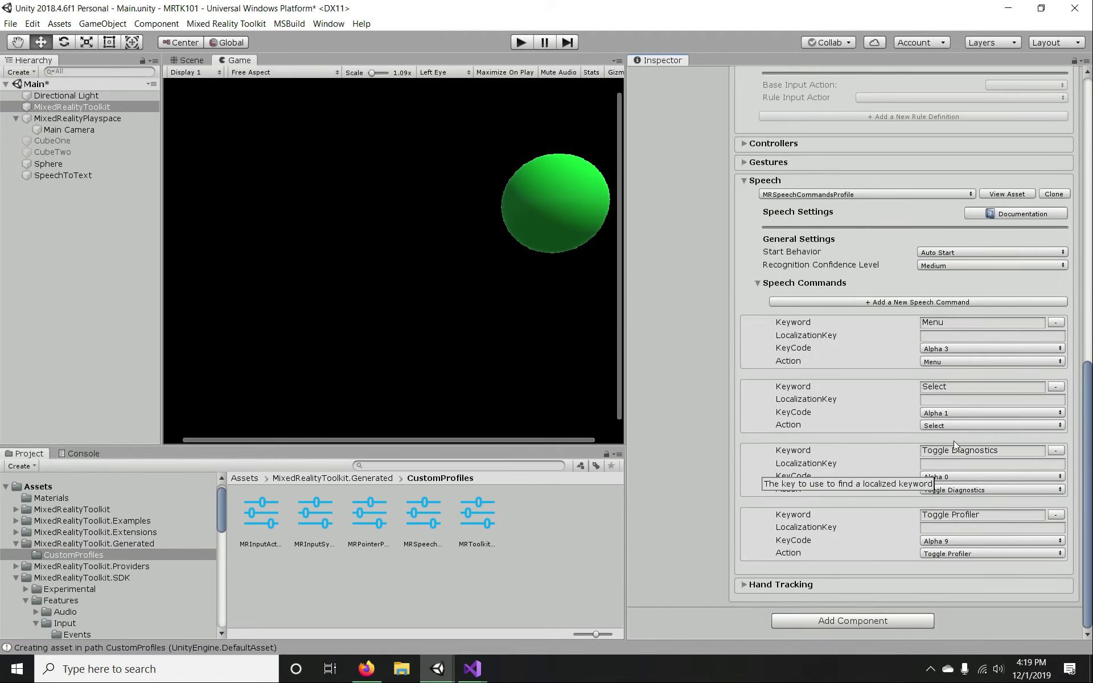
scroll(856, 483, up, 10)
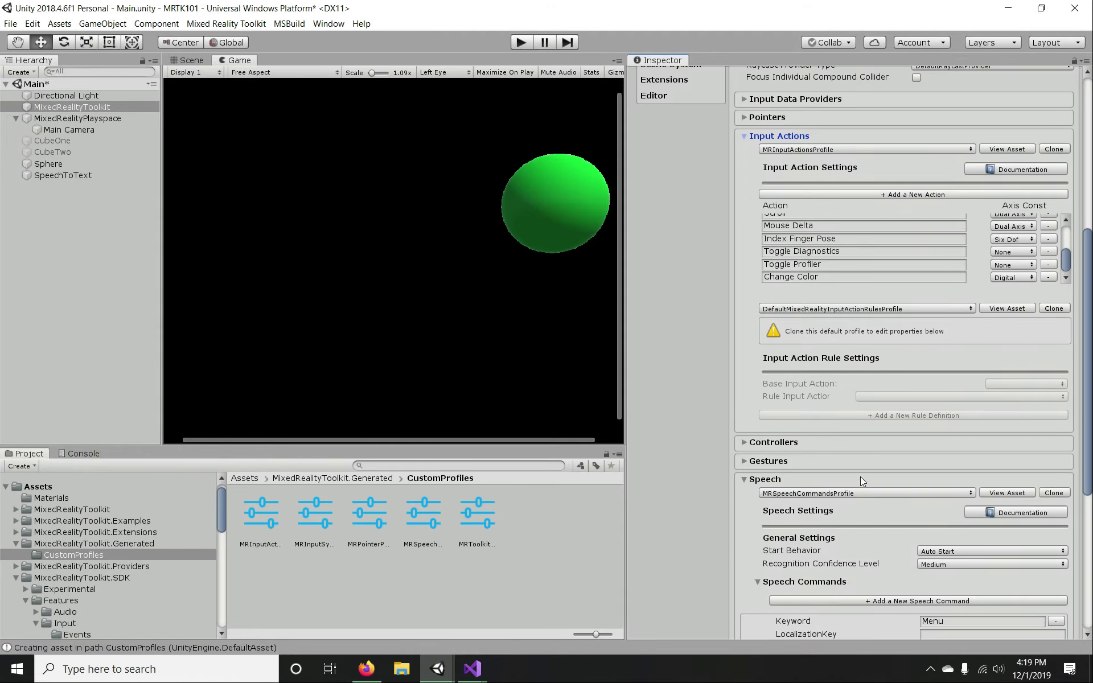
scroll(1013, 308, up, 5)
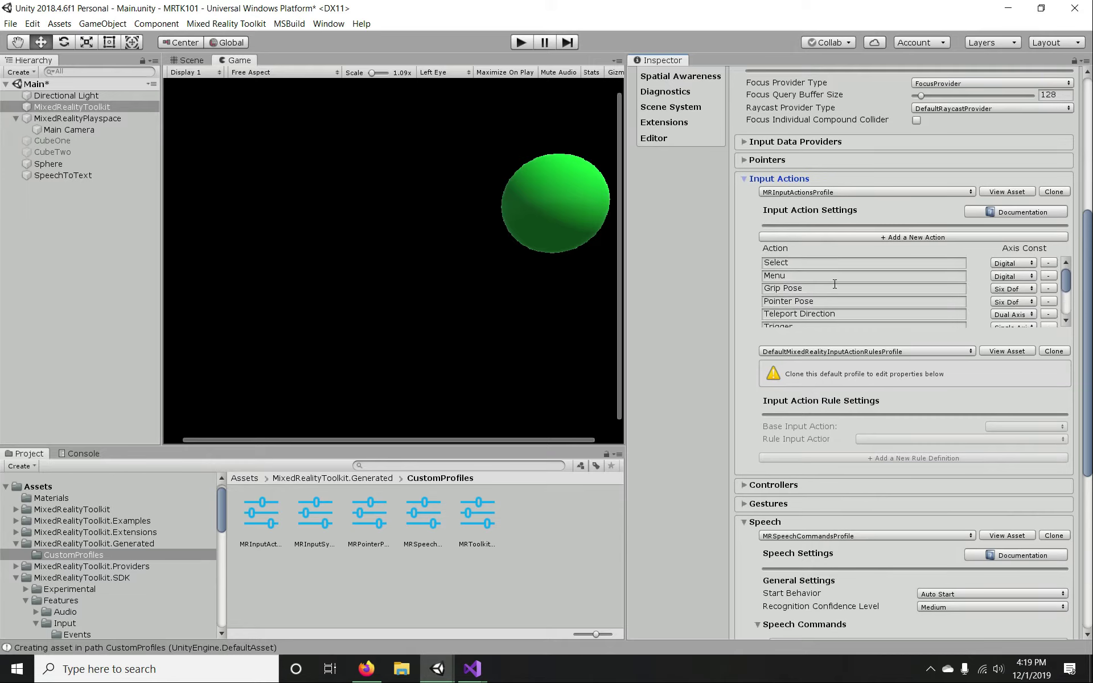
scroll(834, 283, down, 6)
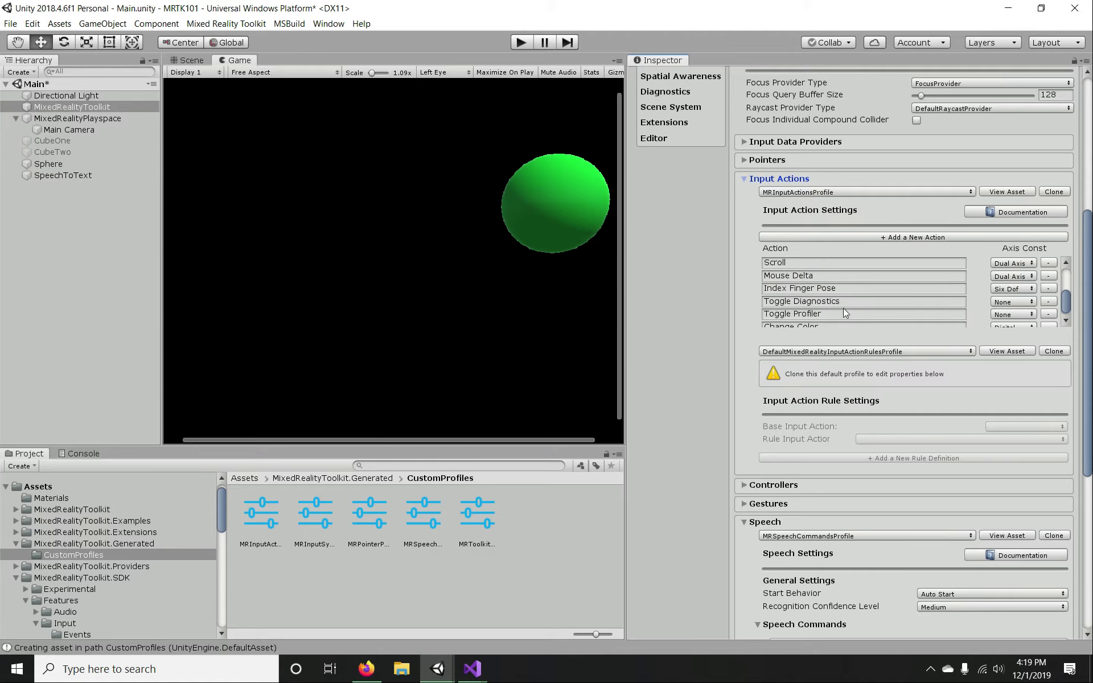
scroll(842, 308, down, 8)
scroll(902, 619, down, 2)
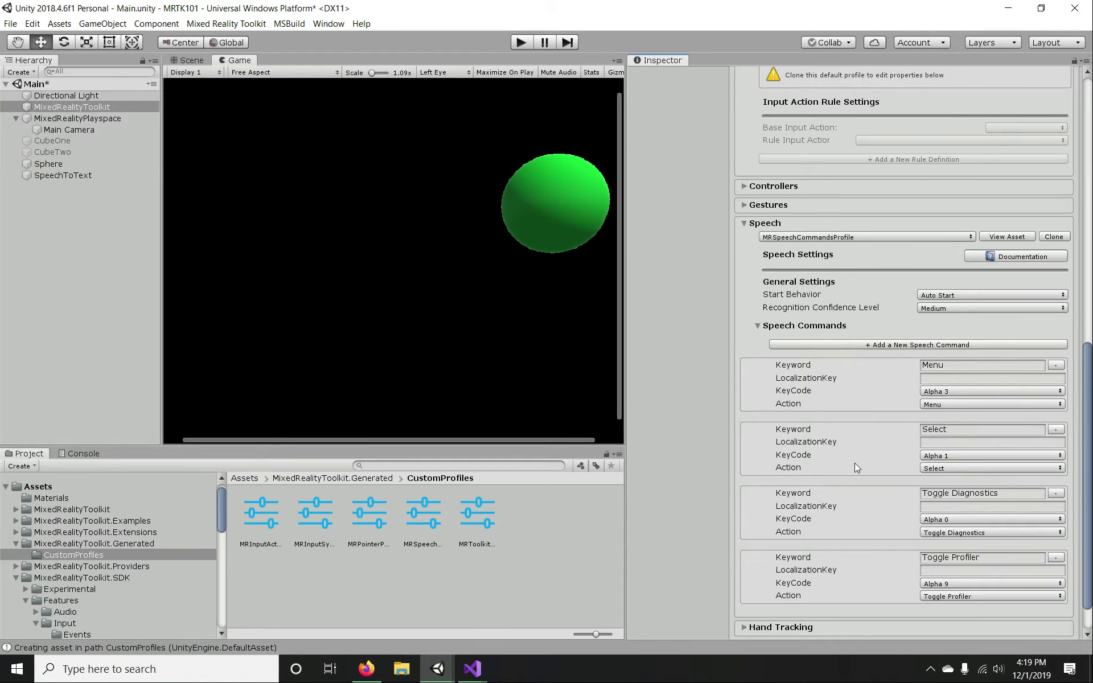
scroll(853, 453, down, 2)
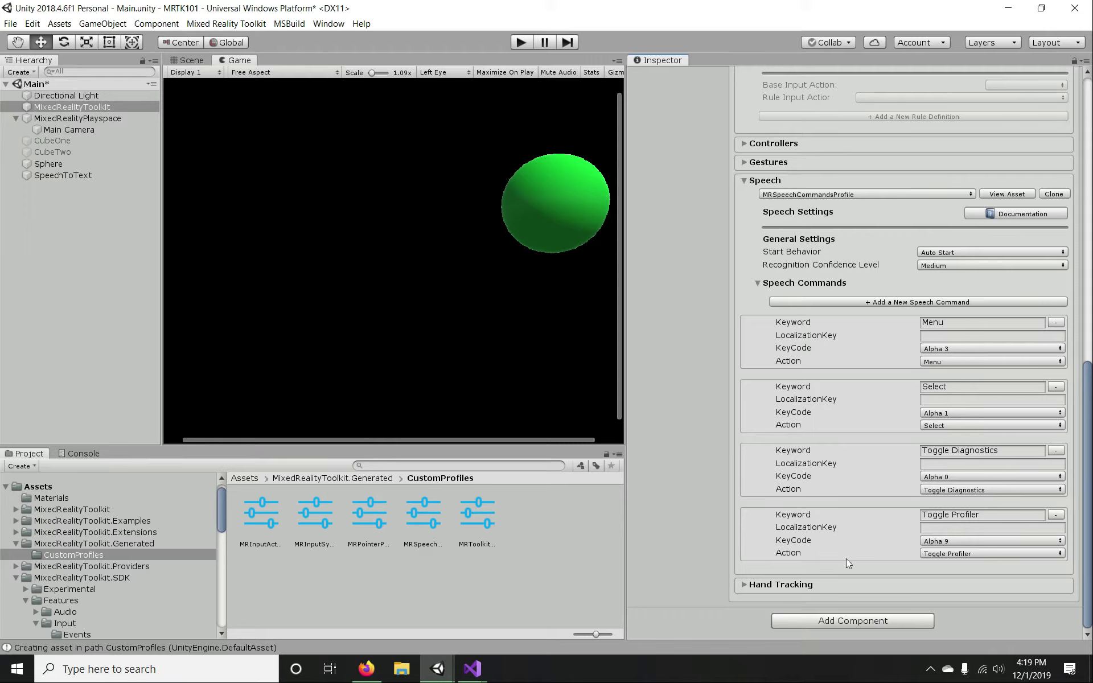
- Add a new speech command with the keyword Change Ball Color
click(911, 302)
scroll(858, 431, down, 3)
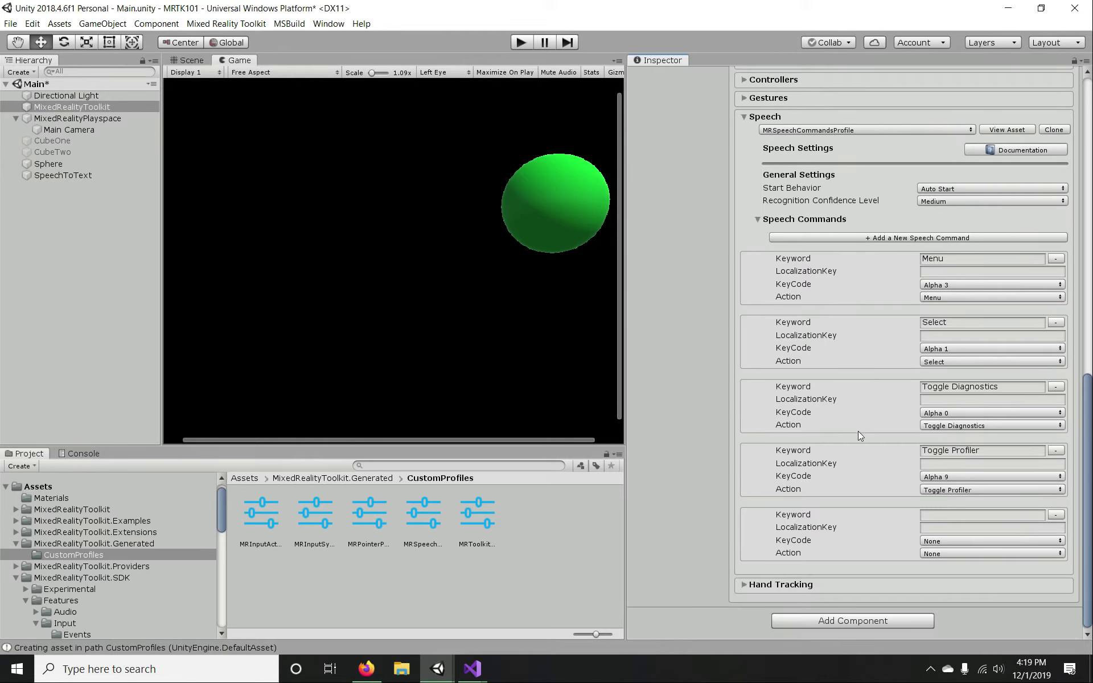
scroll(849, 490, up, 15)
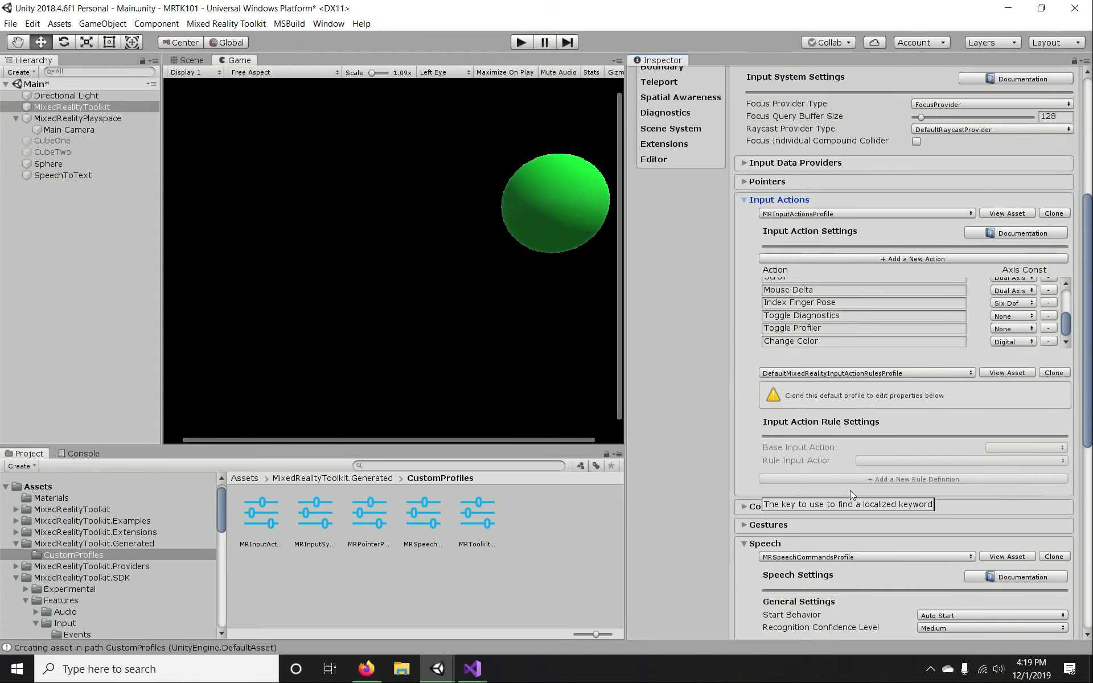
scroll(850, 491, down, 15)
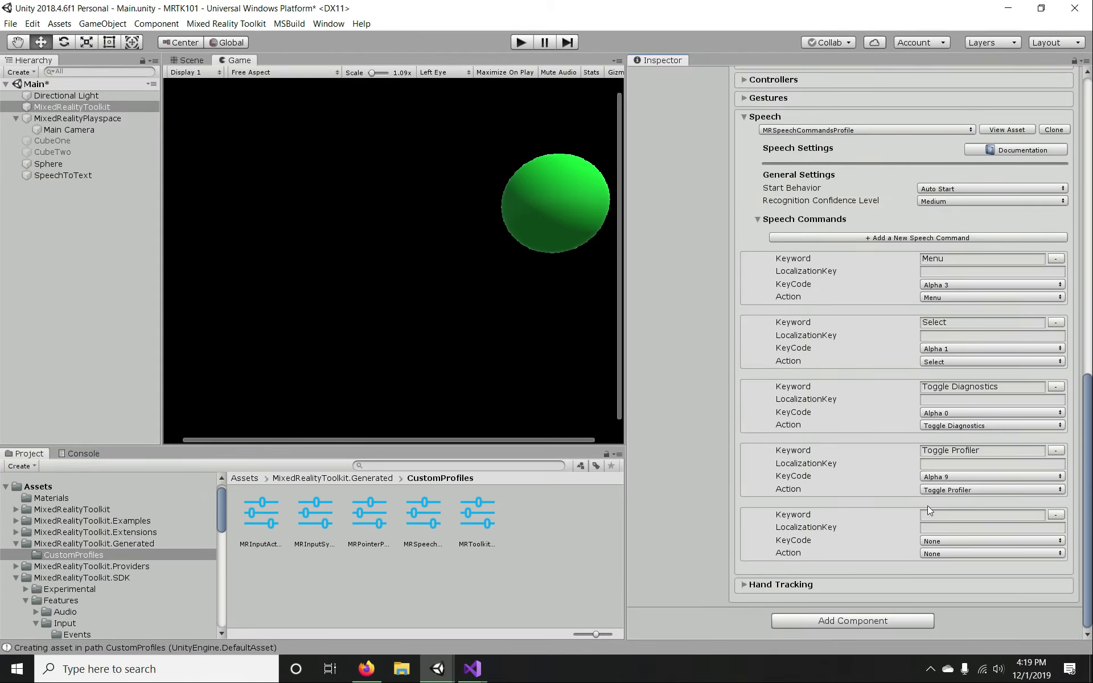
click(942, 518)
text(Change )
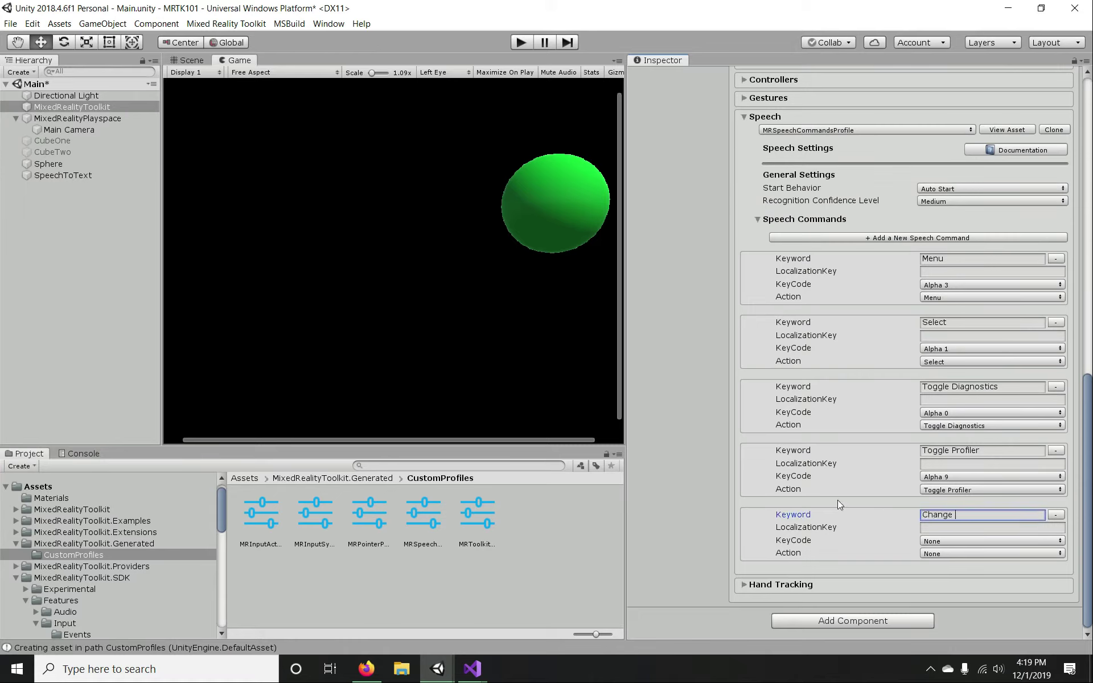
text(Ball Color)
- Assign the Change Color action and the key code C to the Change Ball Color speech command
click(991, 555)
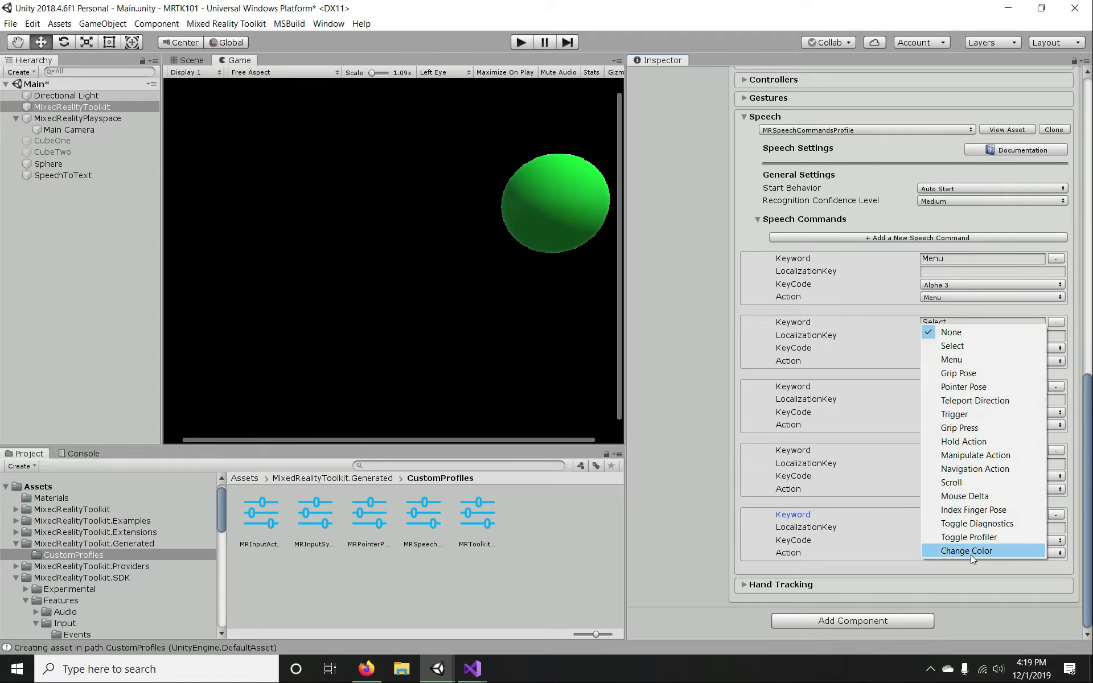
click(971, 555)
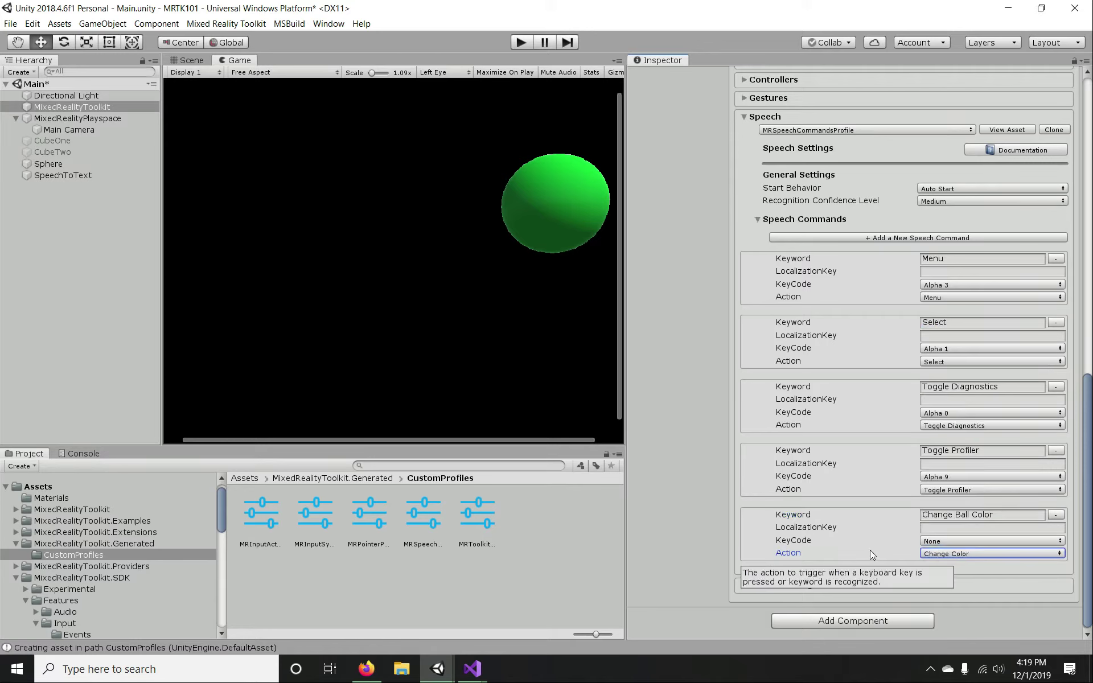
click(954, 542)
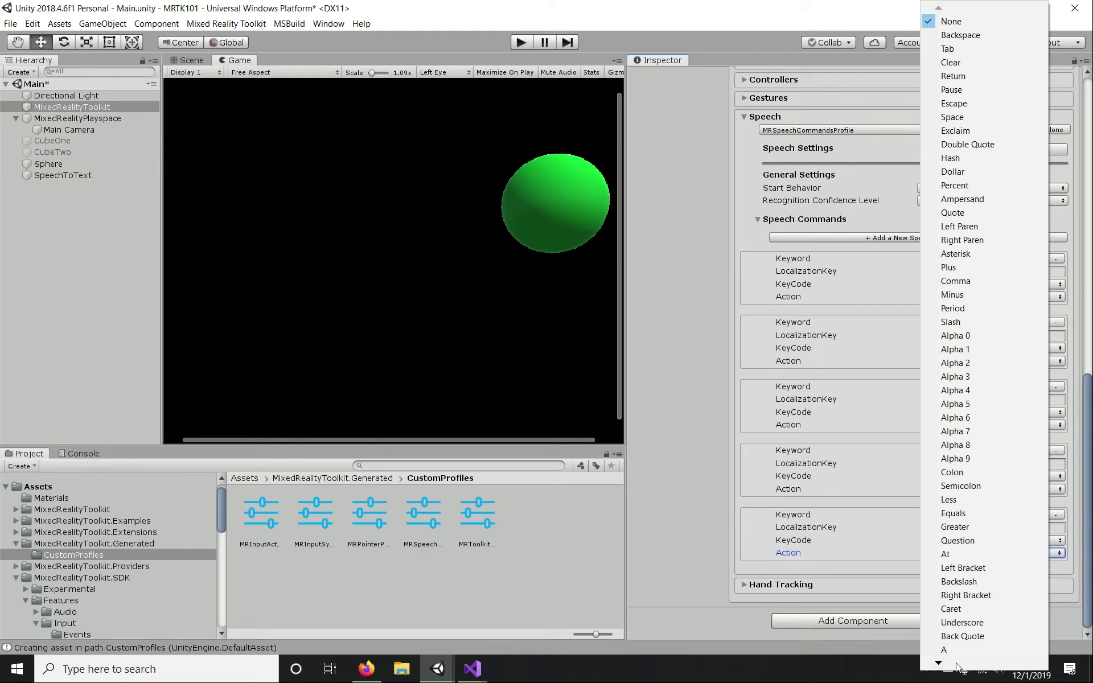
mouse_move(939, 666)
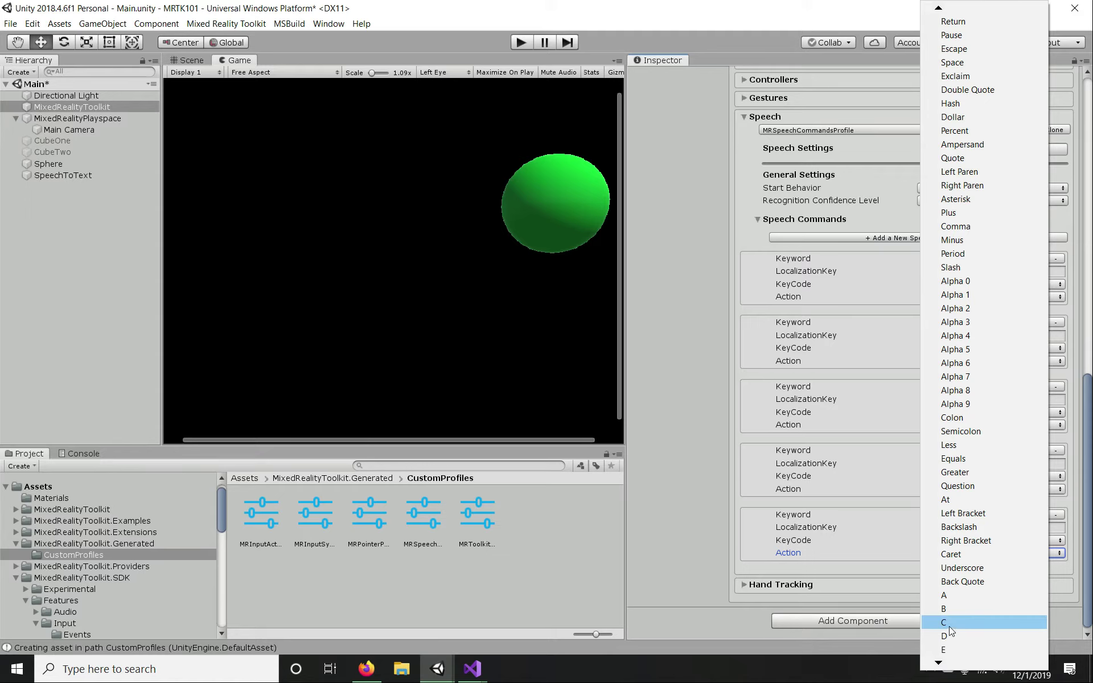
click(948, 627)
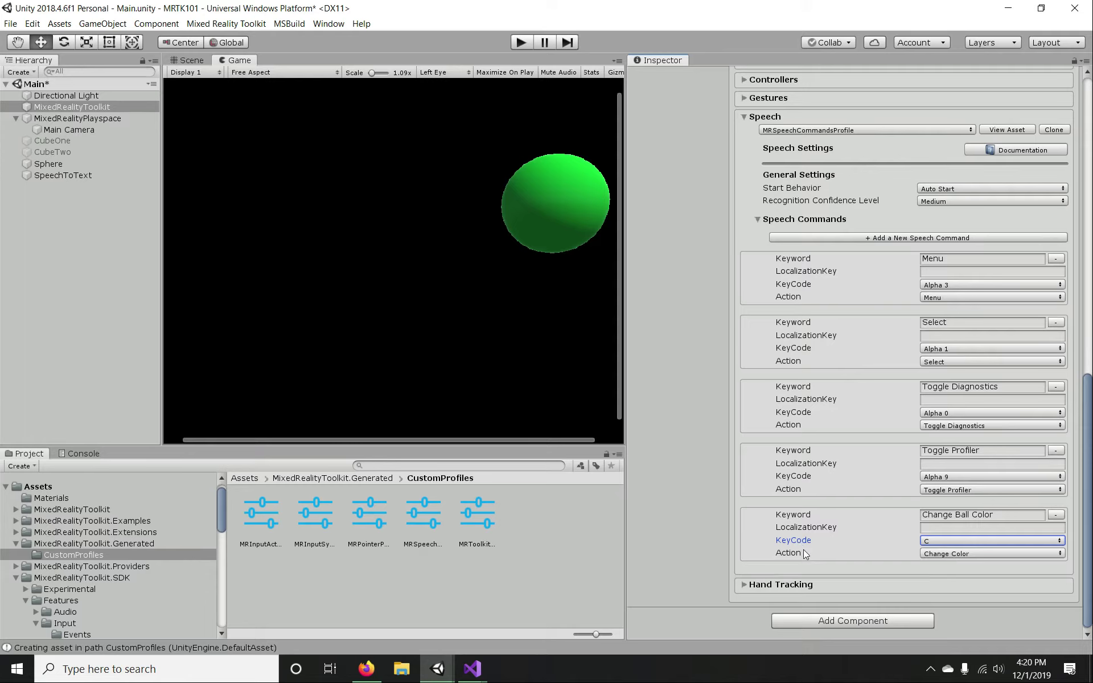
- Save the Main scene with the Change Ball Color speech command configured
mouse_move(806, 554)
mouse_move(822, 528)
mouse_move(838, 558)
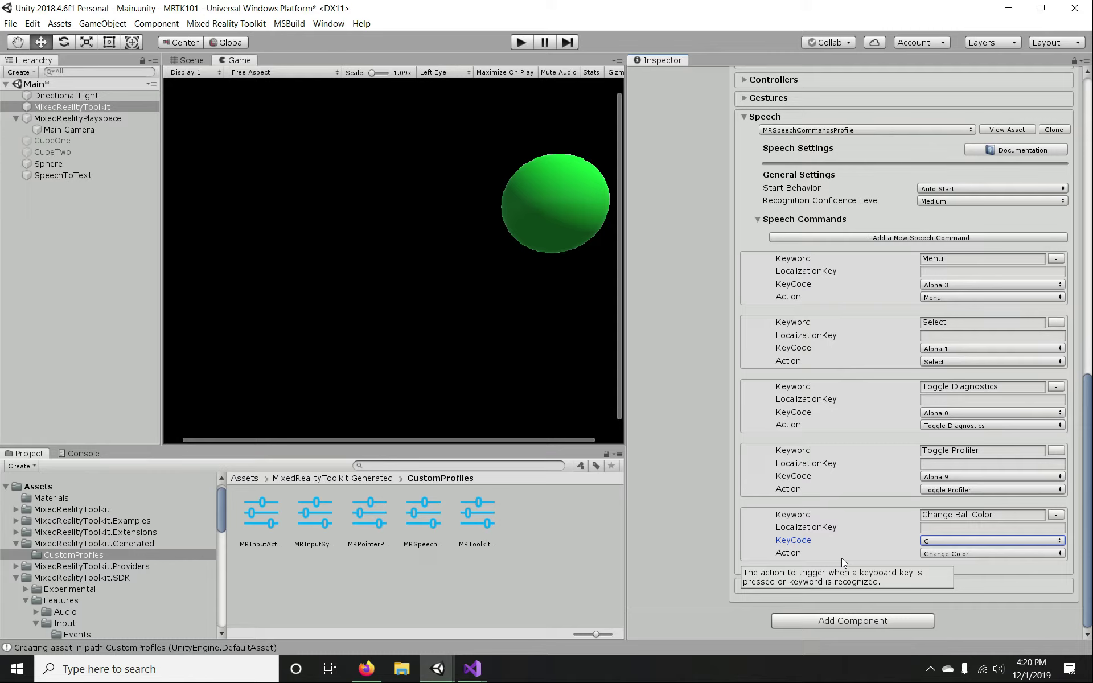
mouse_move(789, 518)
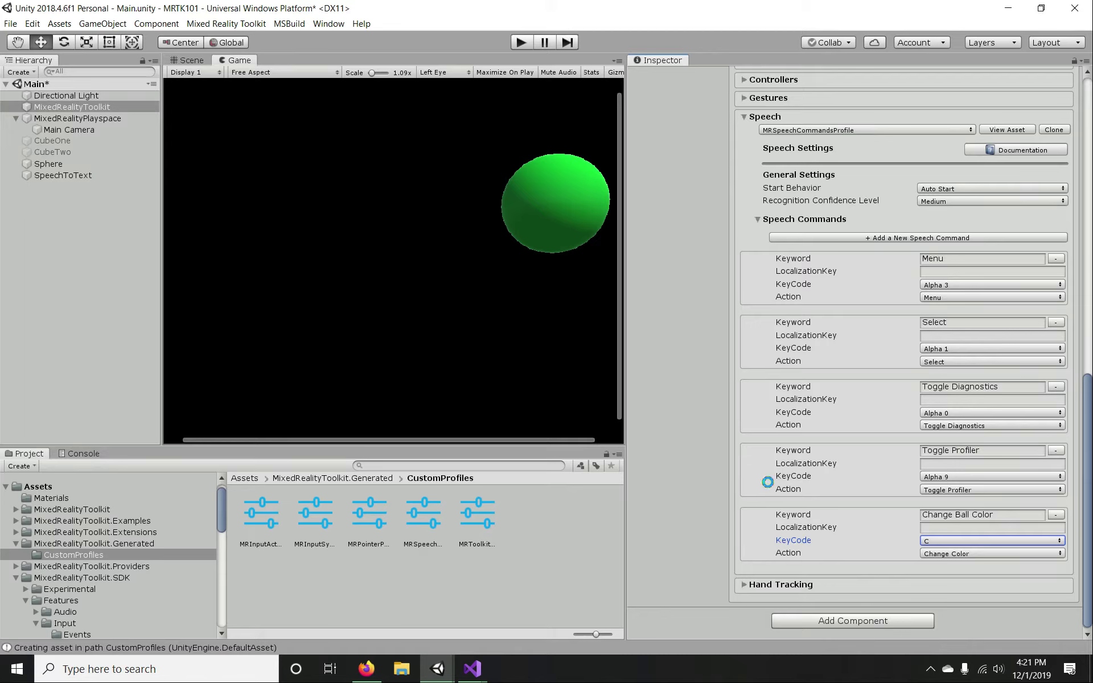
key(ctrl+s)
- Add a Speech Input Handler component to the Sphere
click(15, 119)
click(55, 150)
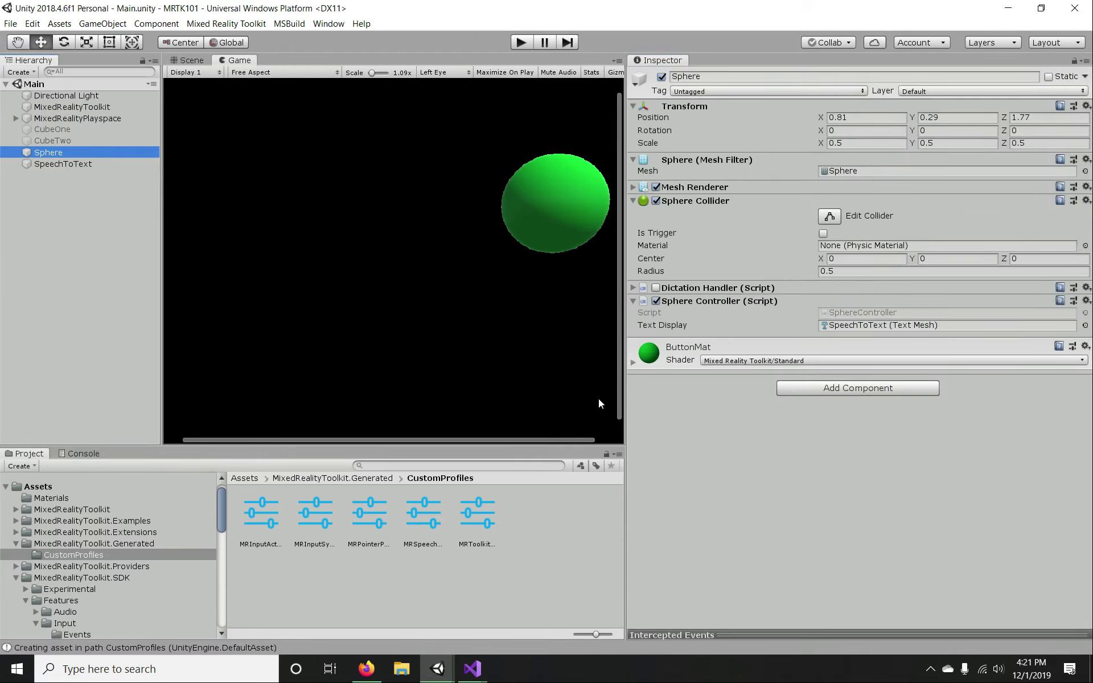
click(835, 387)
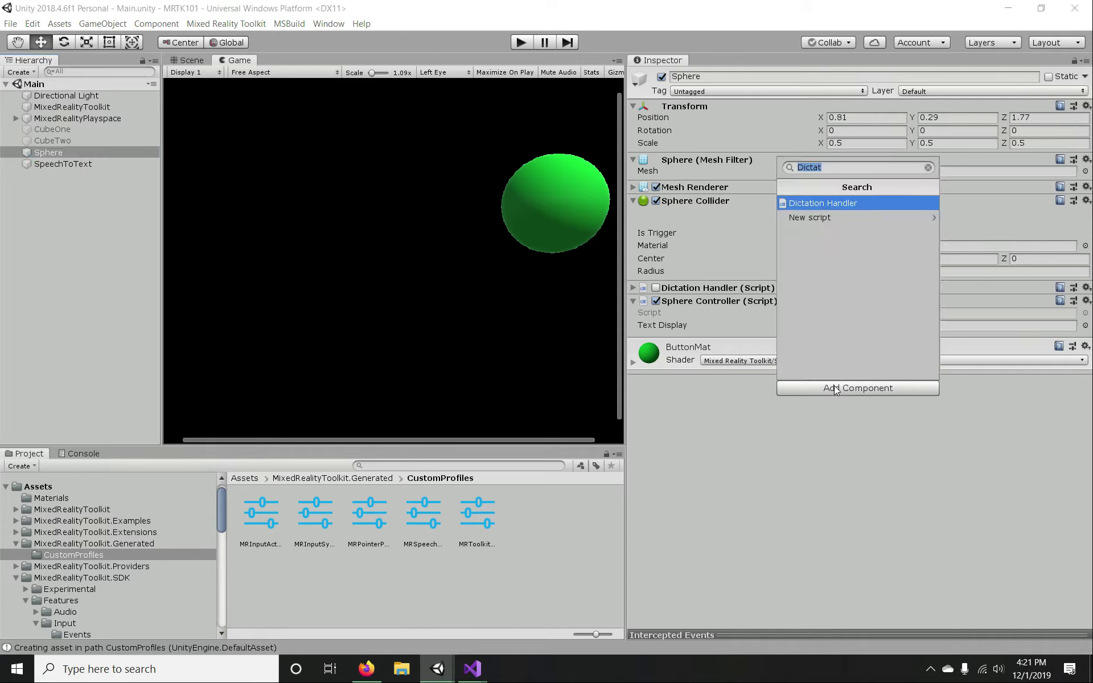
text(Speec h)
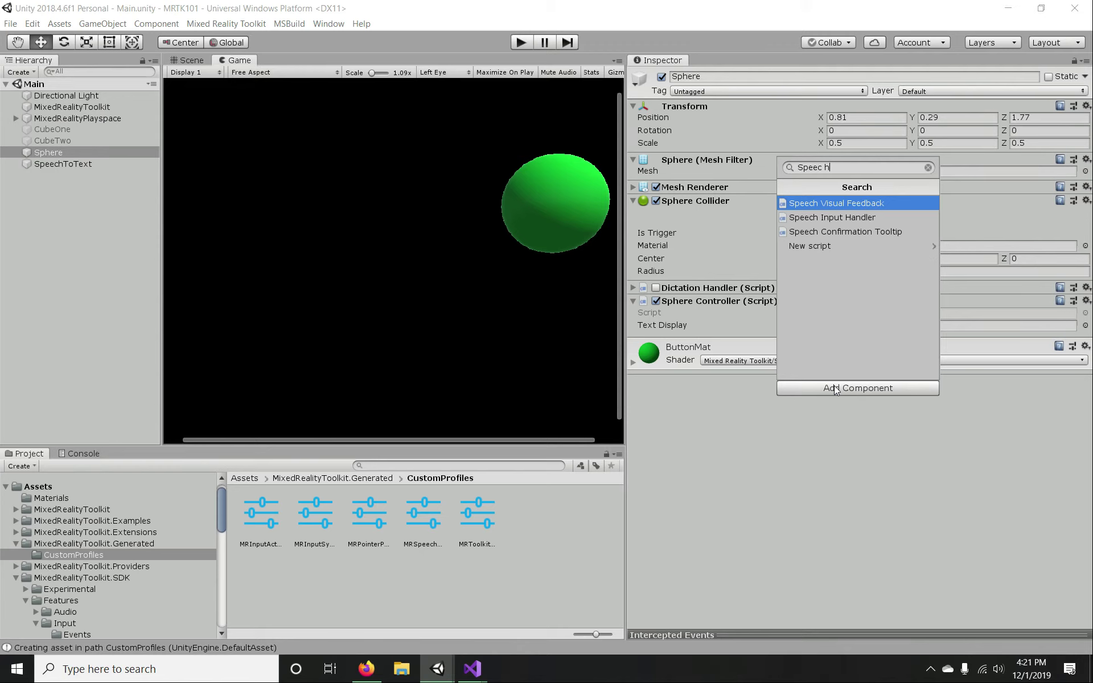
key(Down)
key(Return)
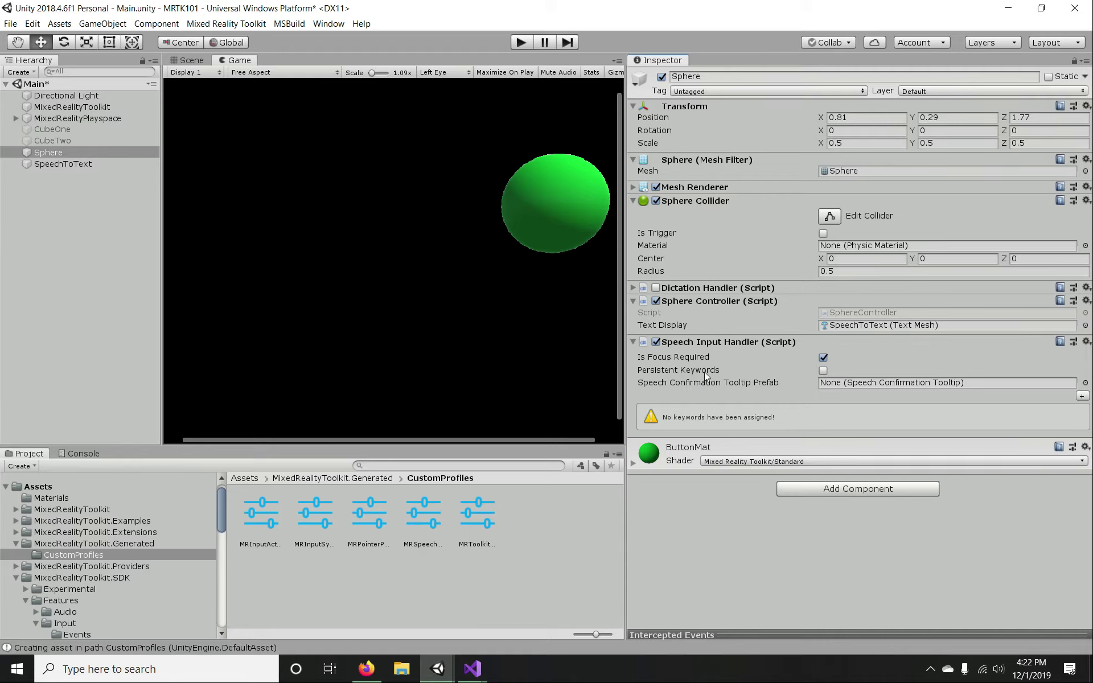
- Check which prefabs are available for the Speech Input Handler's Speech Confirmation Tooltip Prefab setting
mouse_move(704, 371)
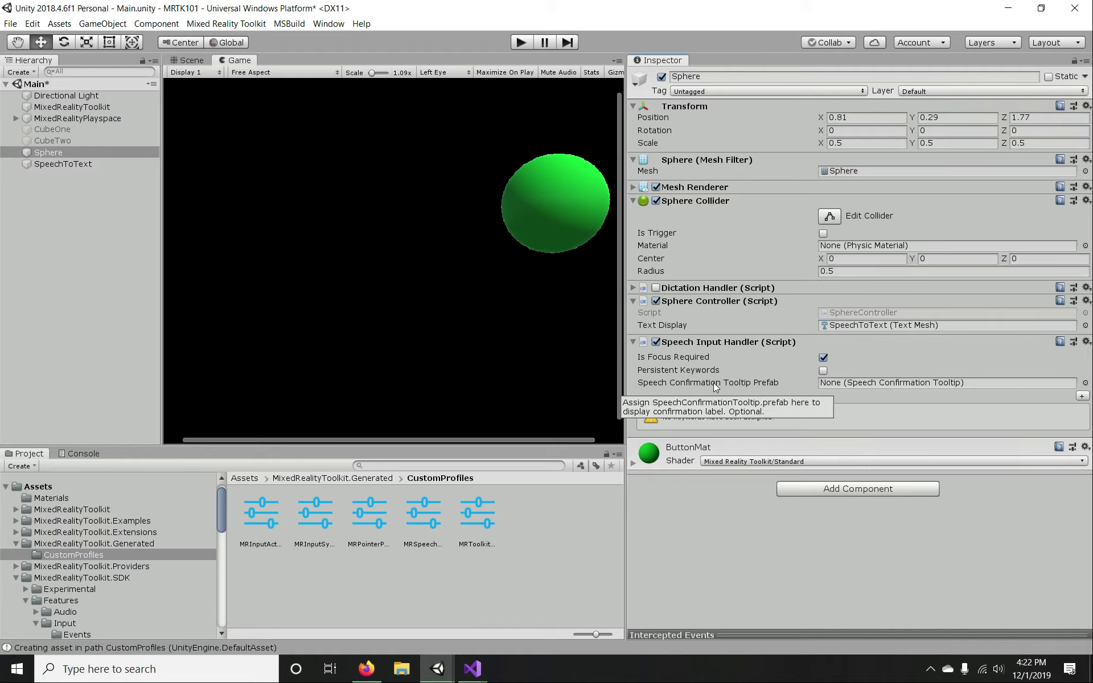
click(1085, 382)
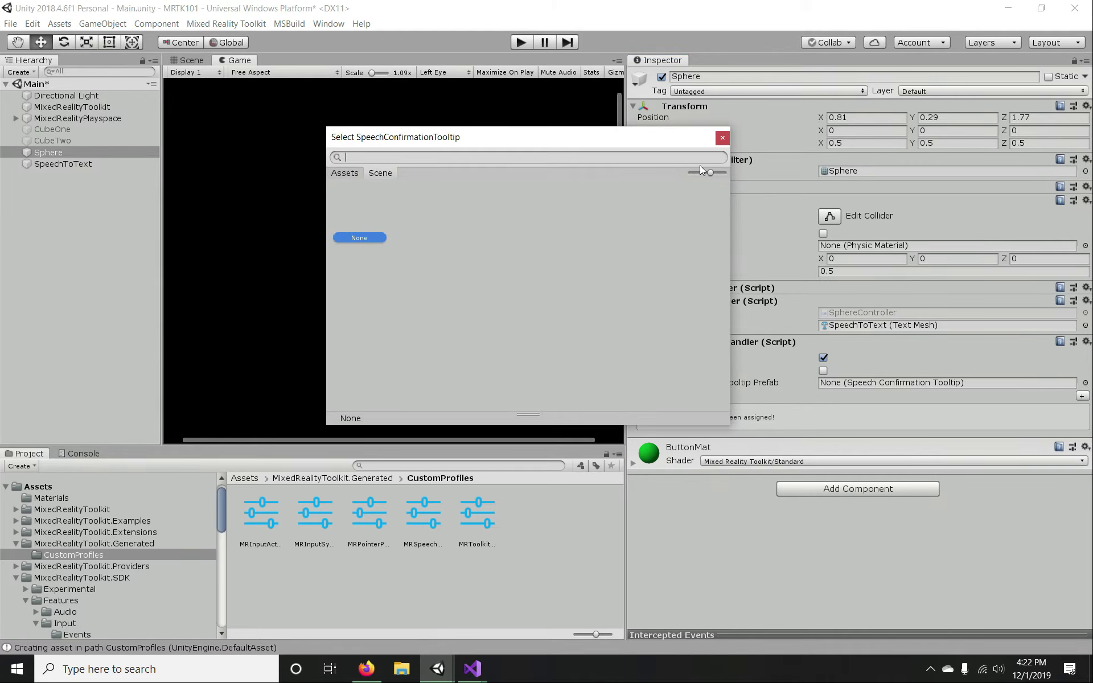
click(722, 137)
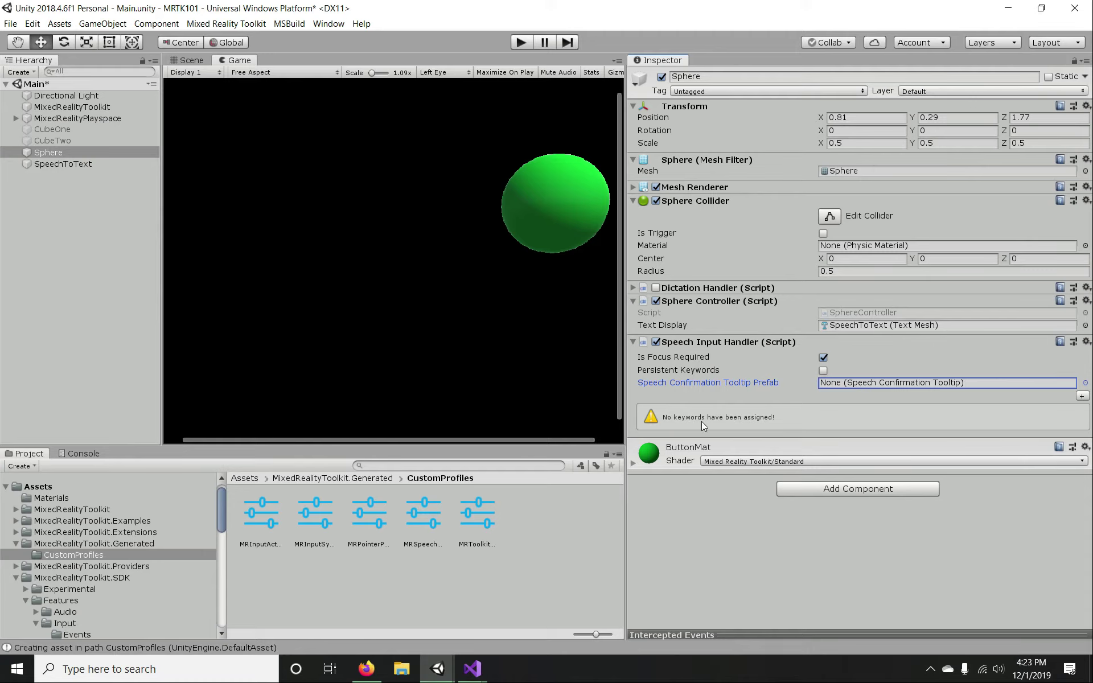
- Register the Change Ball Color keyword in the Speech Input Handler and add a response entry that targets the Sphere
click(1081, 396)
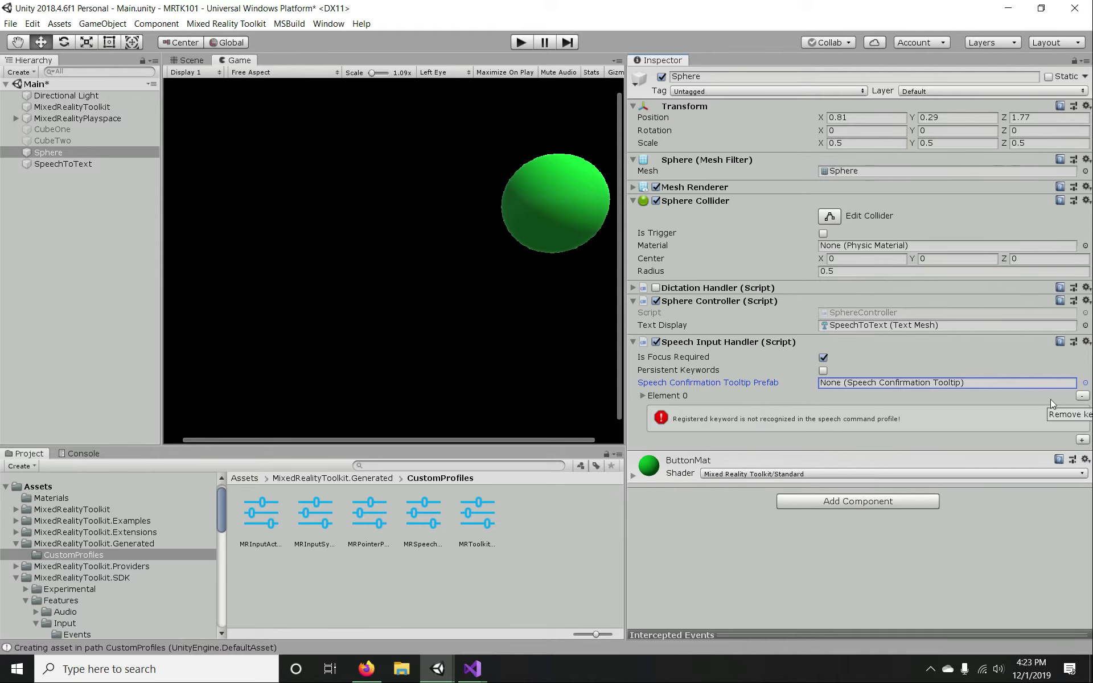
click(643, 394)
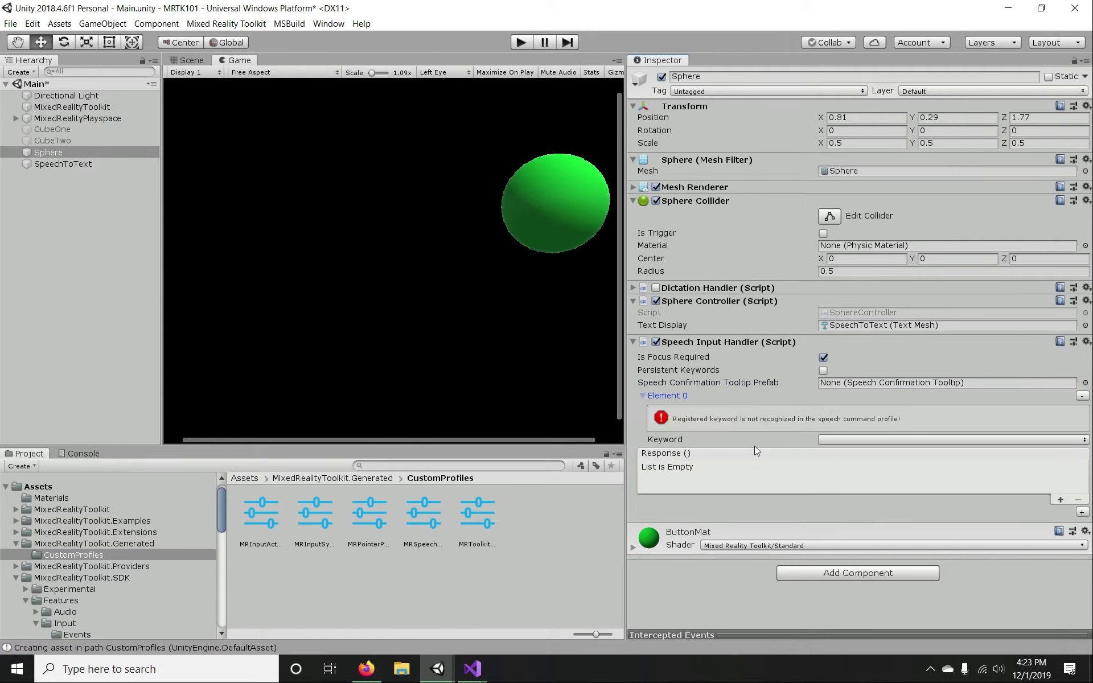
click(865, 440)
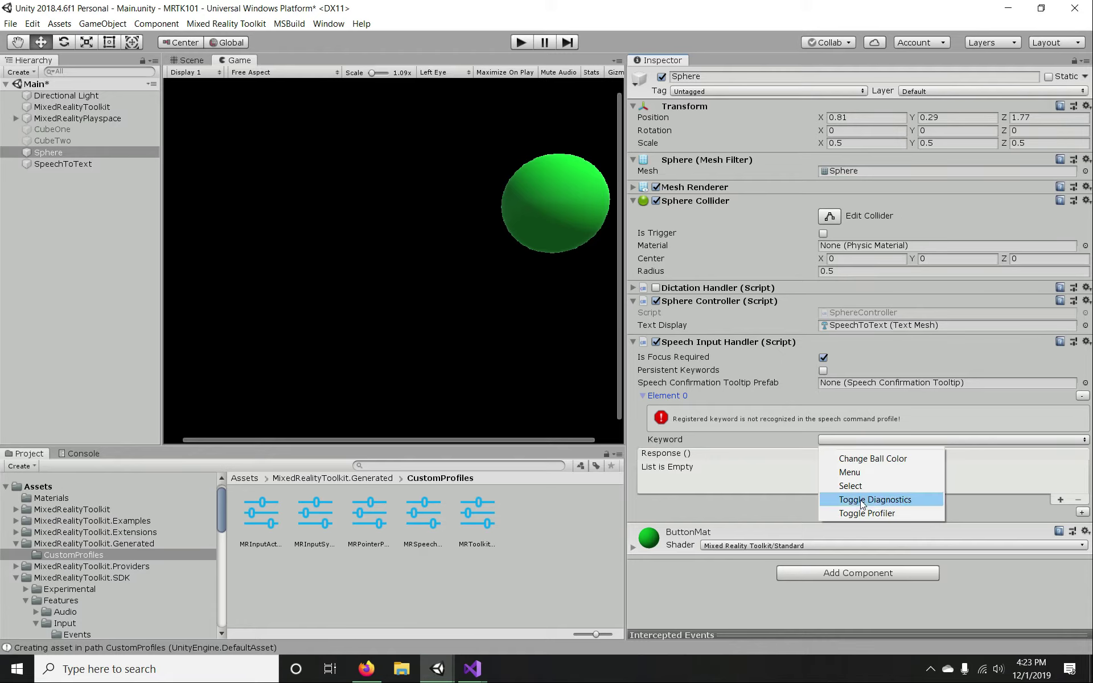
click(876, 458)
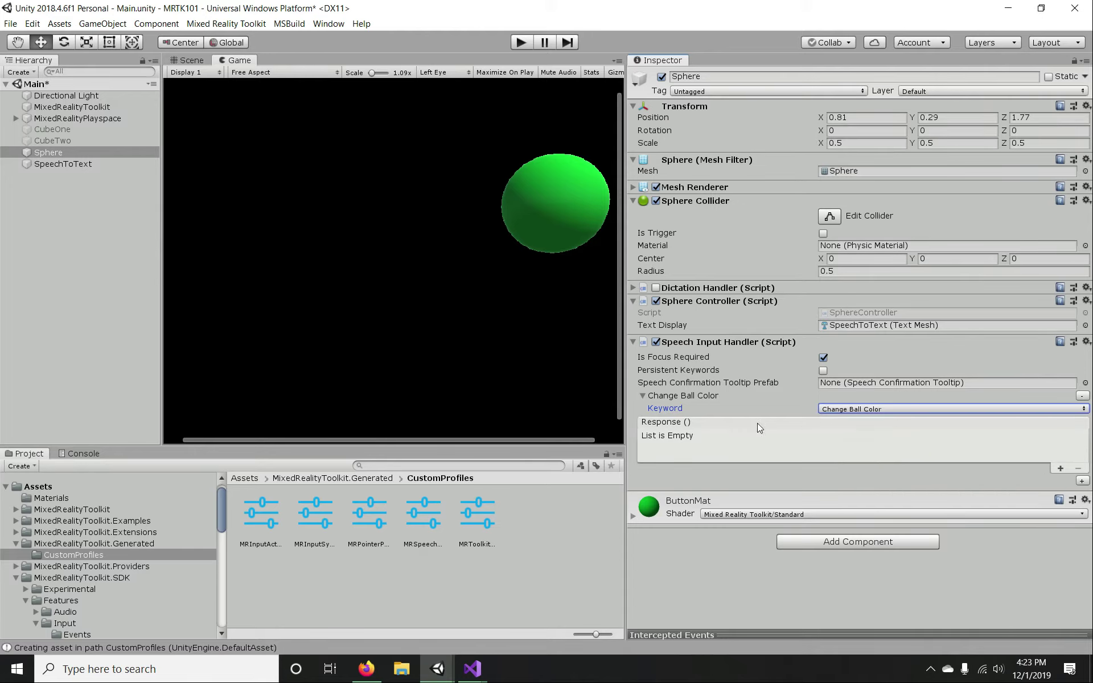
click(1059, 468)
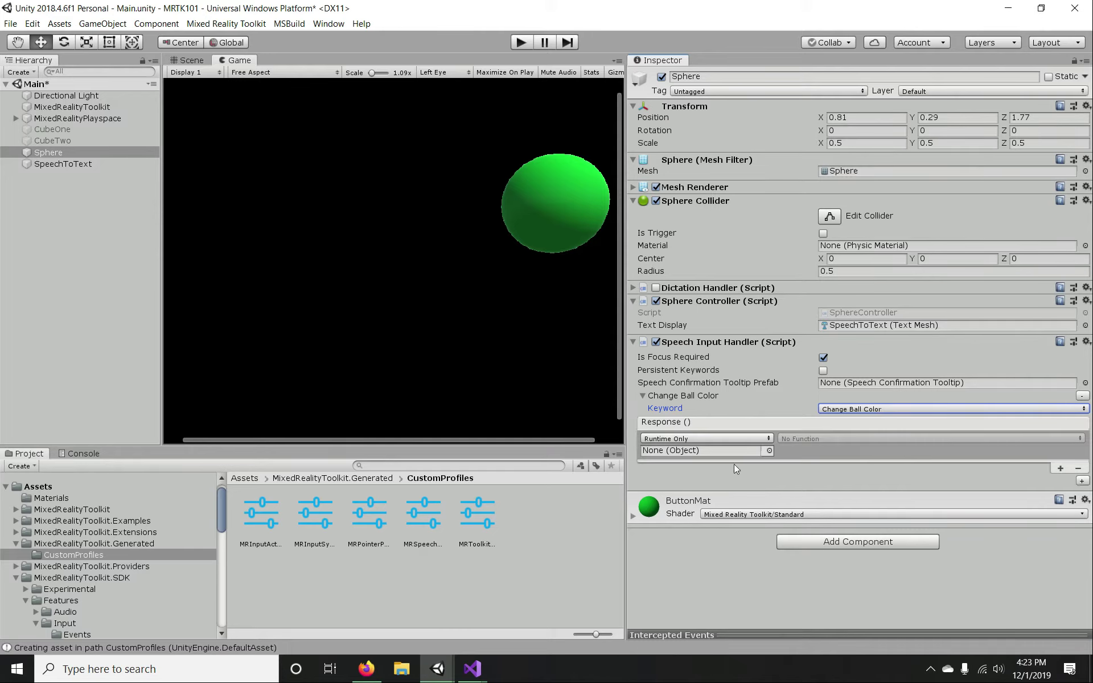
drag(137, 158, 710, 456)
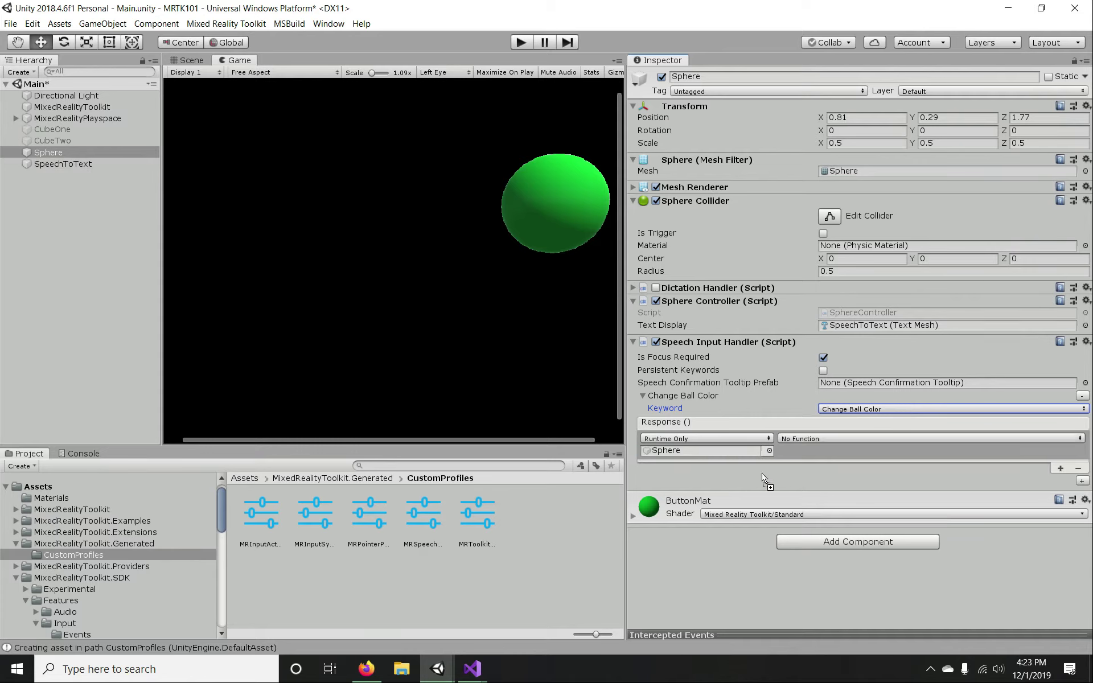
- Look through the SphereController functions available for the keyword's response
click(825, 439)
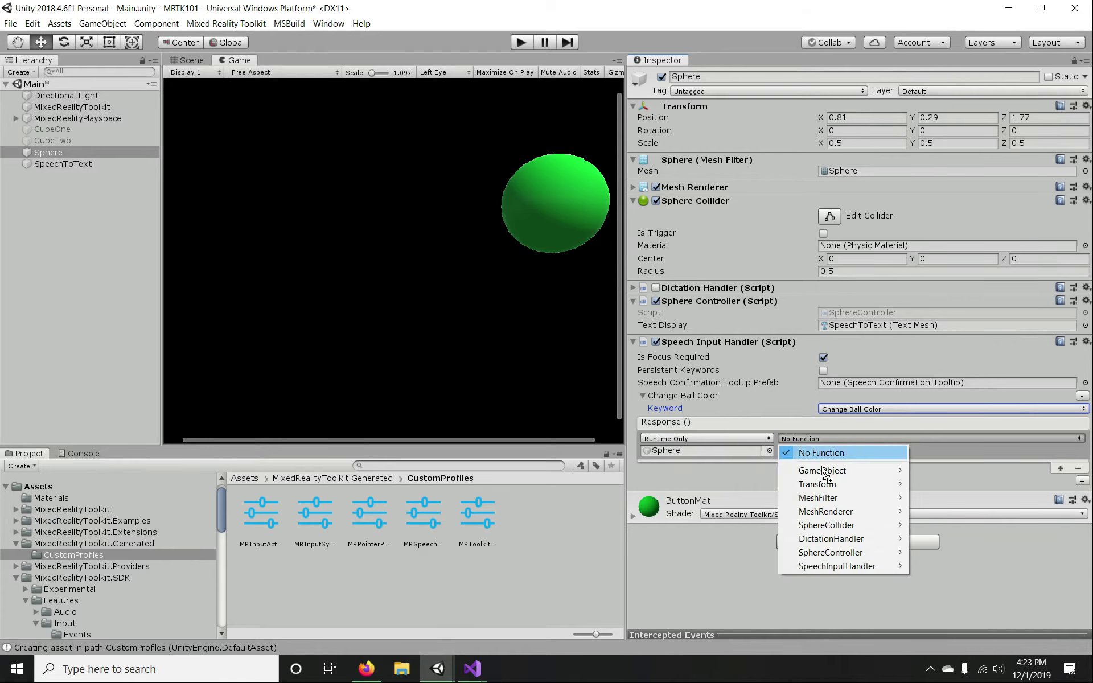
mouse_move(845, 567)
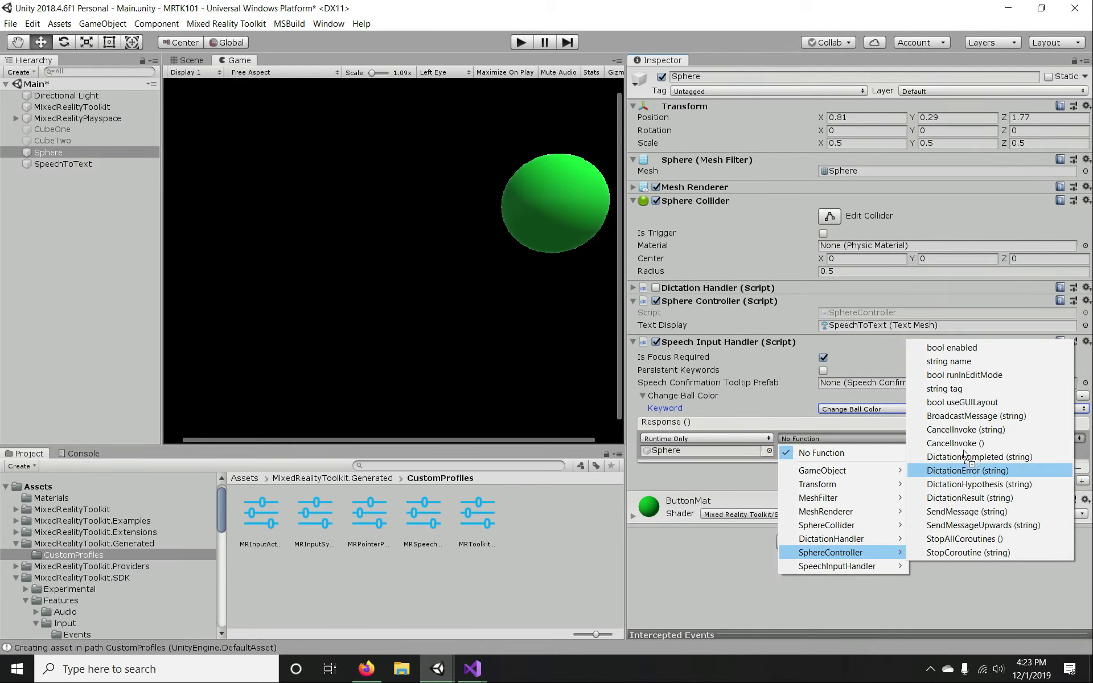
click(713, 598)
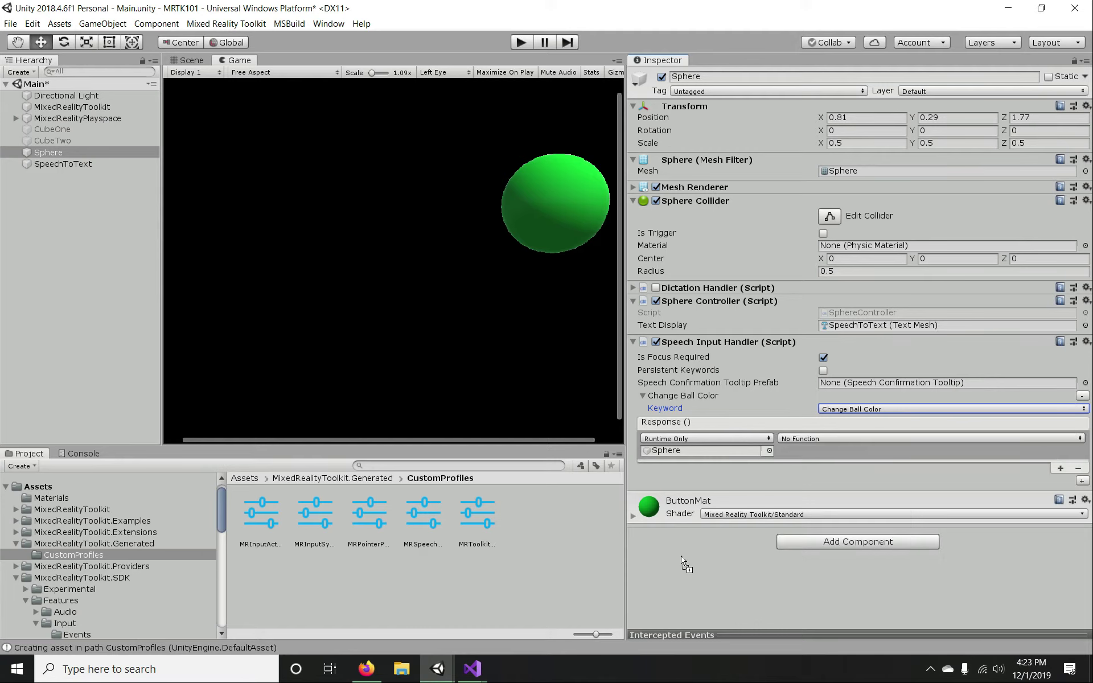
- Switch to SphereController.cs in Visual Studio and dismiss the Roslyn analyzers notification
click(474, 670)
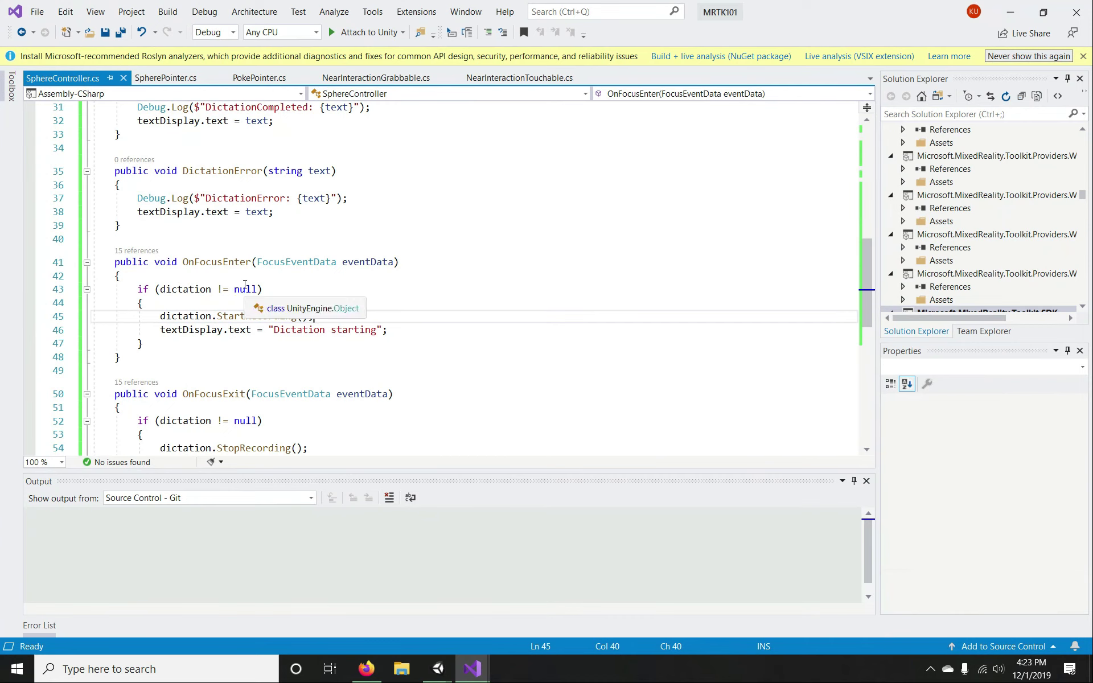
click(337, 261)
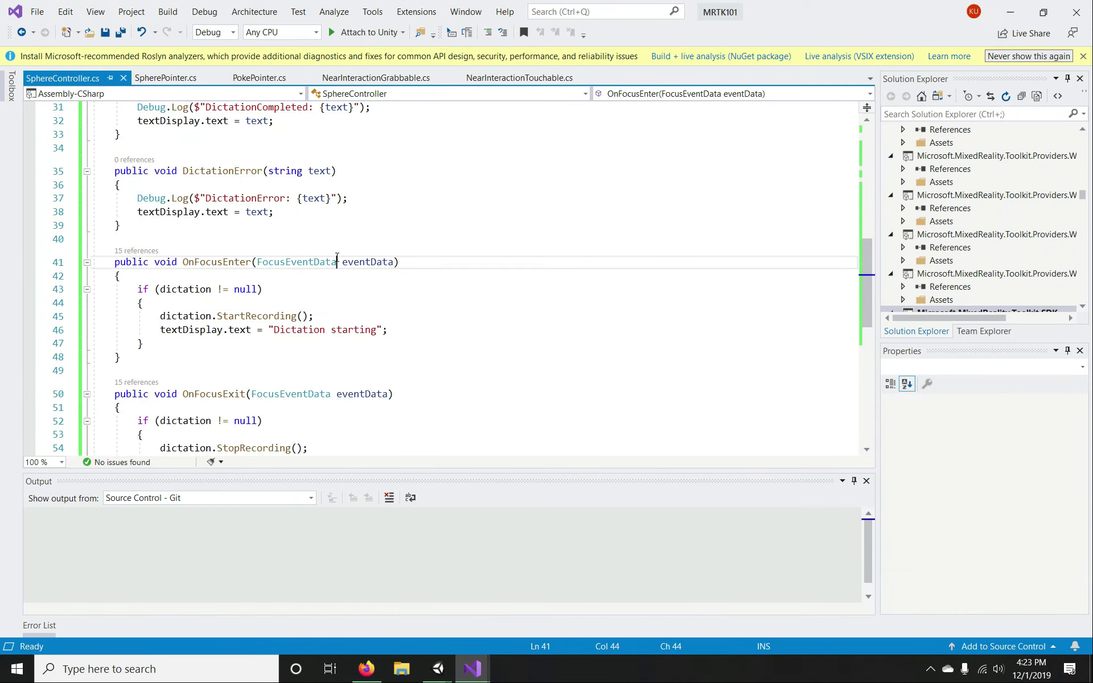
click(1083, 56)
- Collapse the Start method, the four dictation methods and the OnFocusEnter and OnFocusExit methods in SphereController.cs
scroll(427, 300, up, 5)
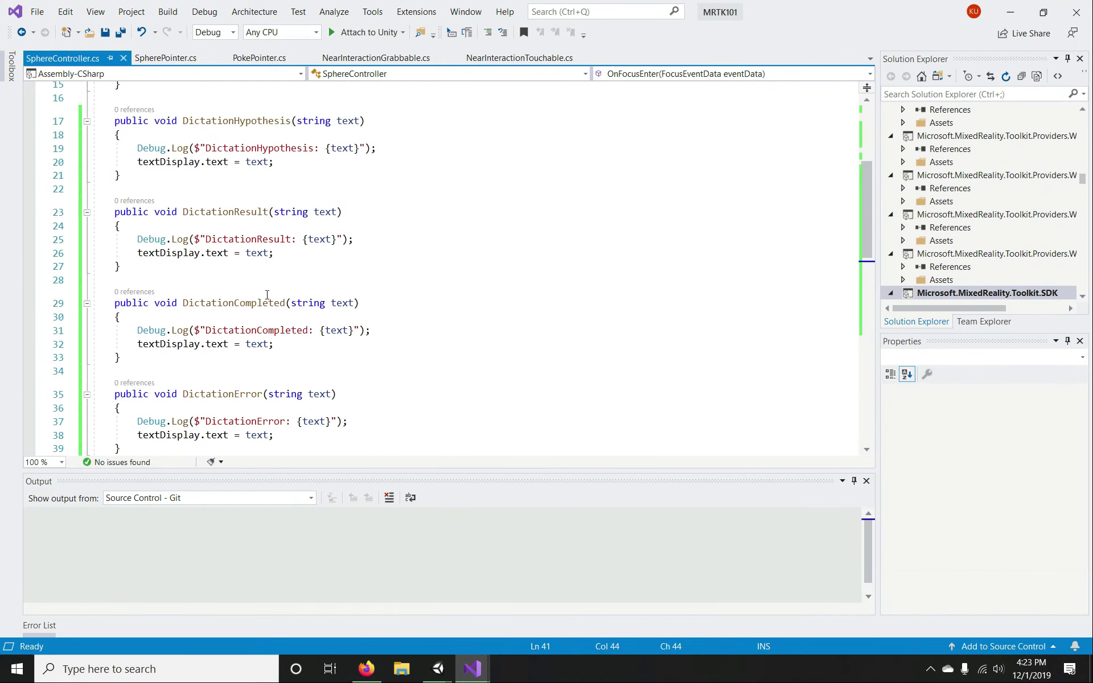
scroll(266, 295, up, 3)
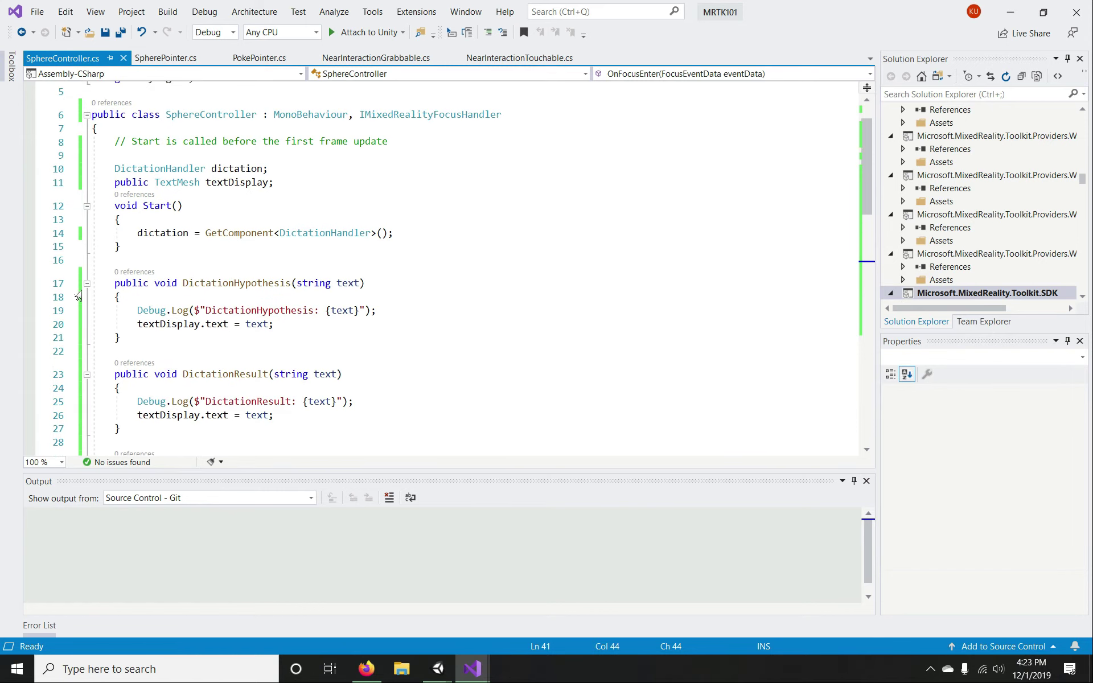
click(87, 283)
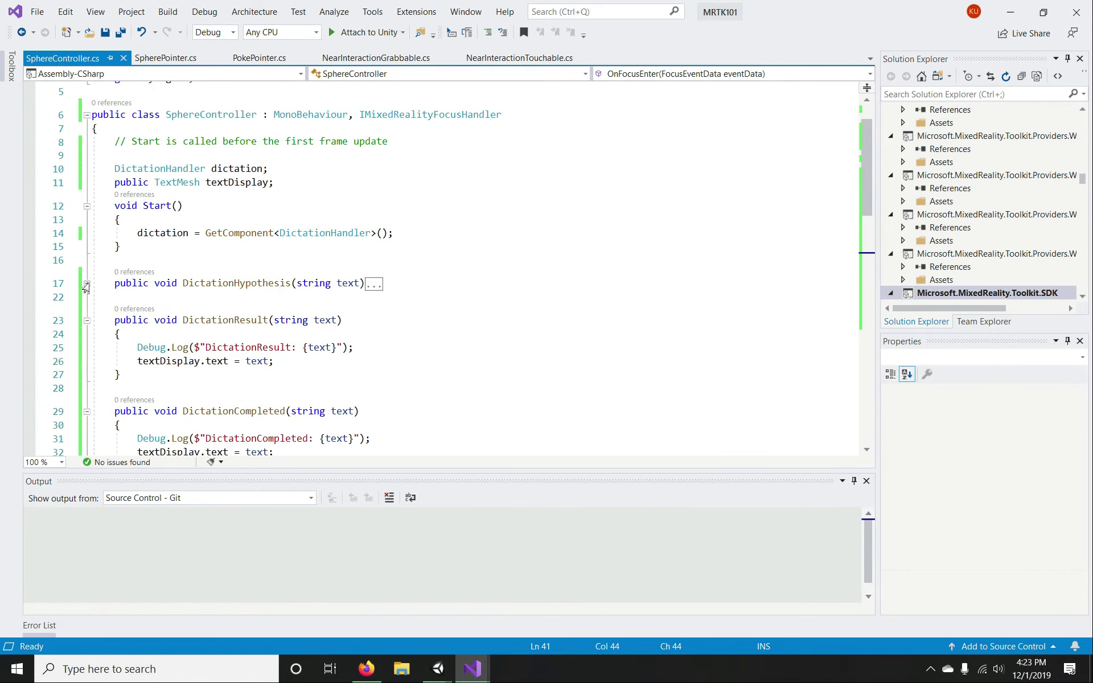
click(87, 320)
click(87, 357)
scroll(92, 356, down, 2)
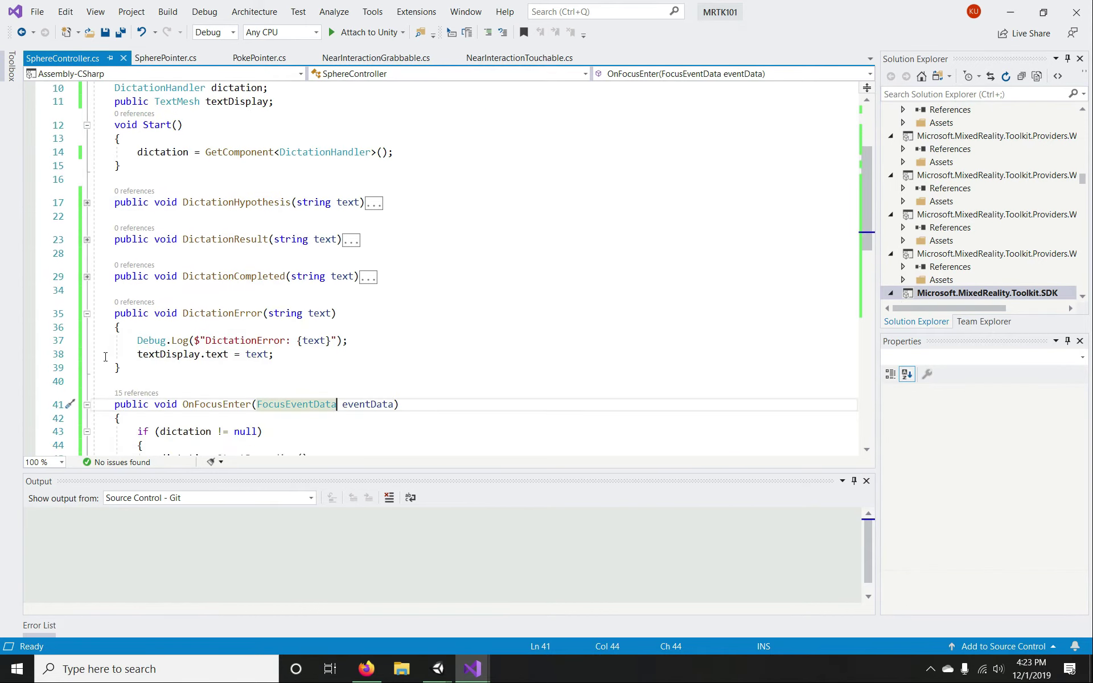
click(87, 313)
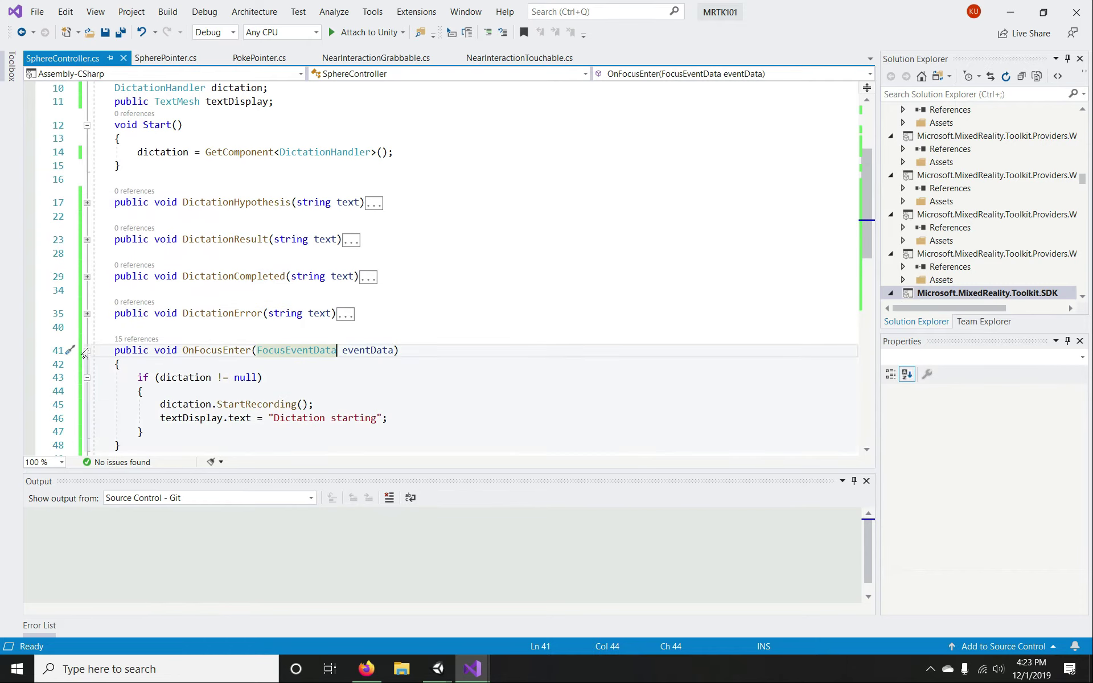
click(87, 350)
click(86, 387)
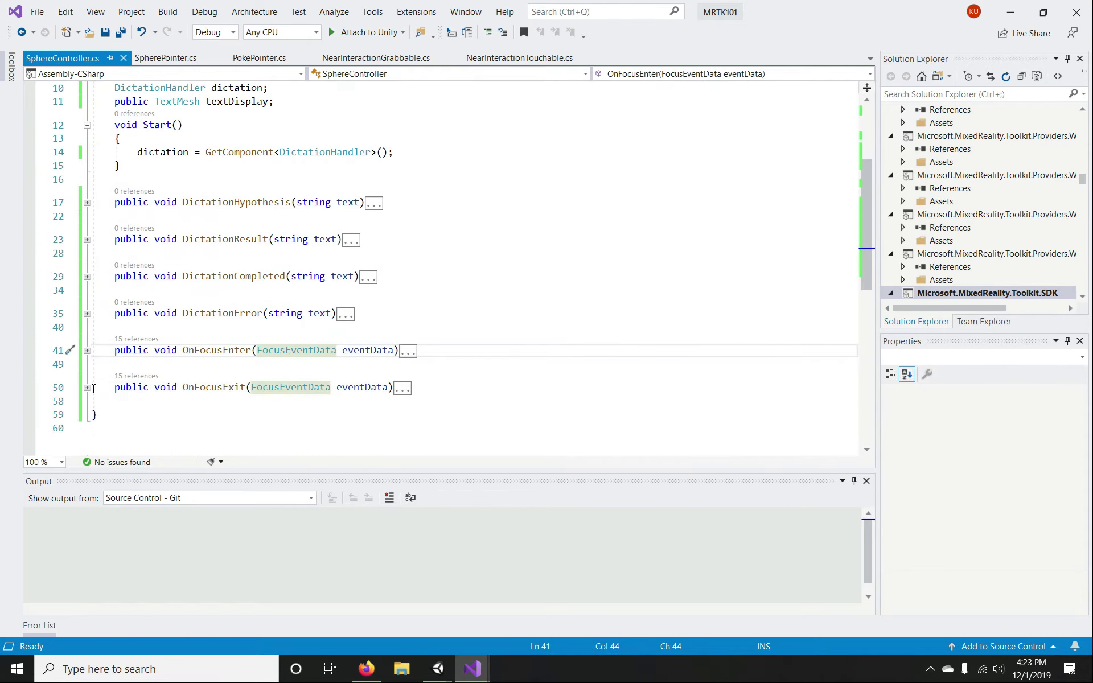
scroll(84, 228, up, 2)
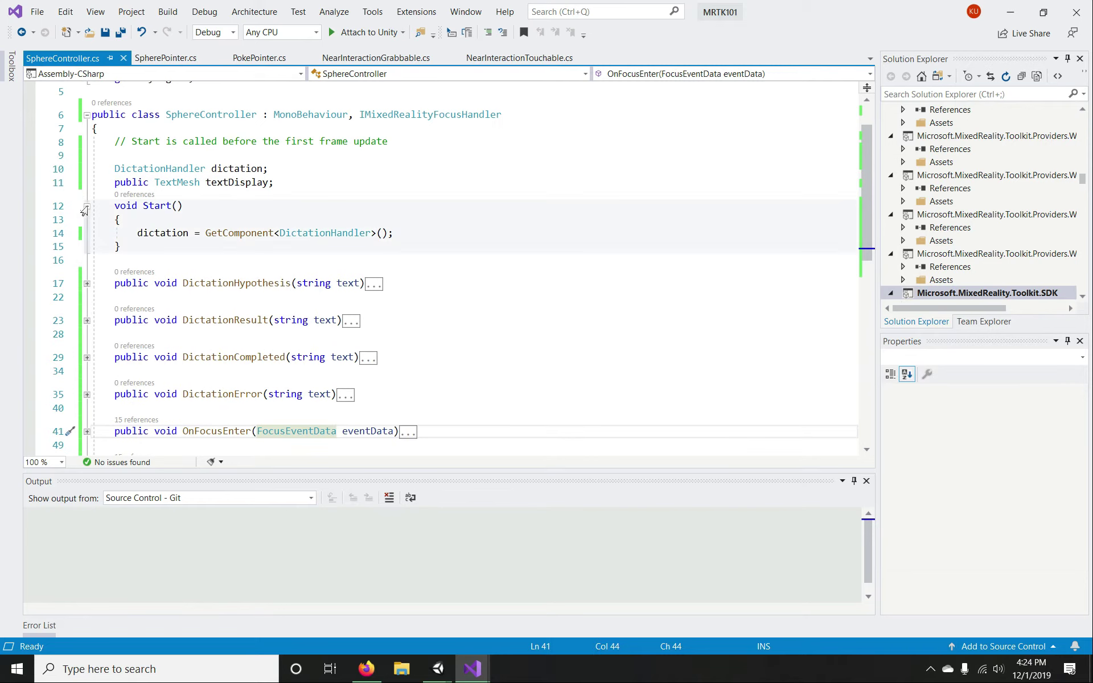
click(87, 206)
- Add an empty public void ChangeColor() method below OnFocusExit in the SphereController class
click(484, 434)
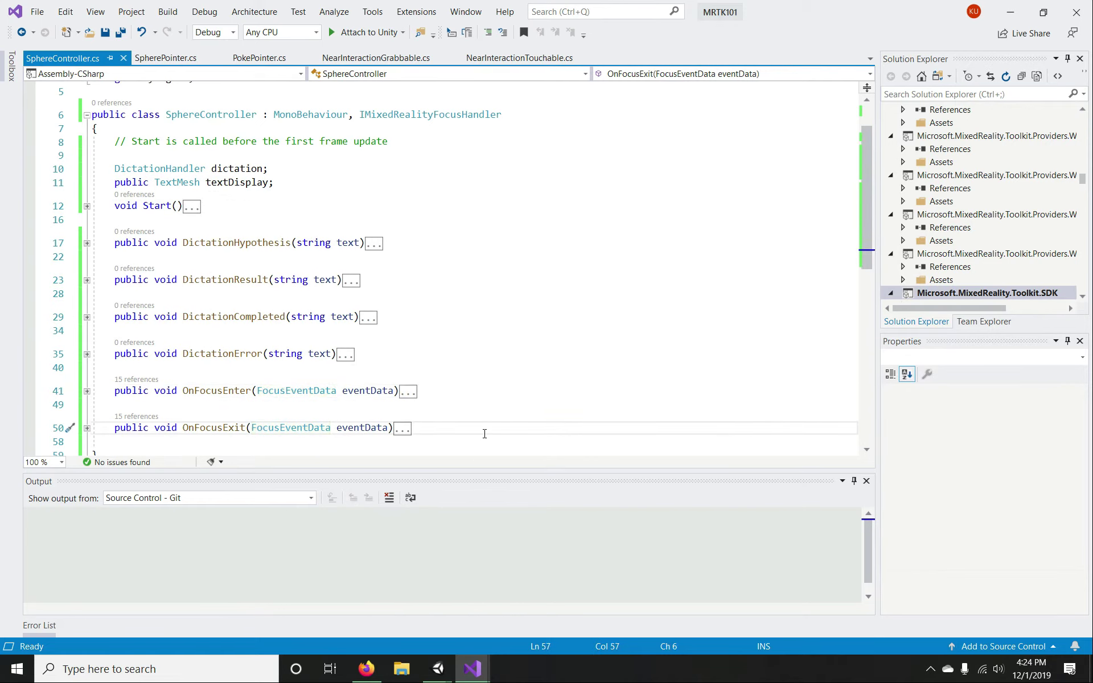
key(Return)
key(Return)
scroll(415, 397, down, 2)
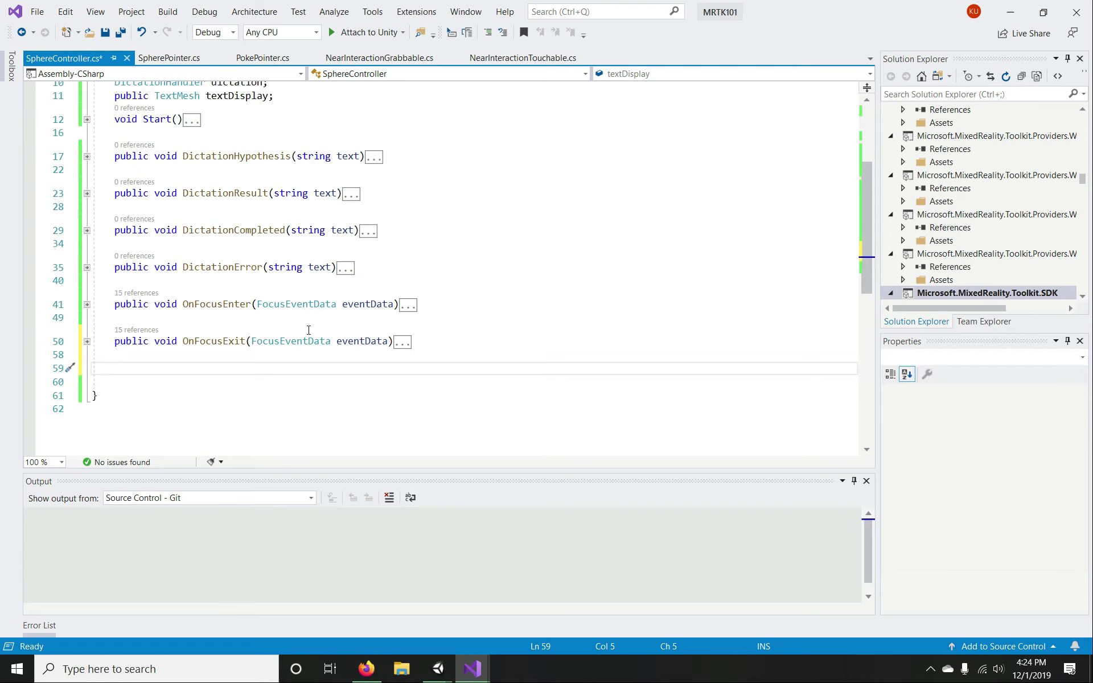
text(pu)
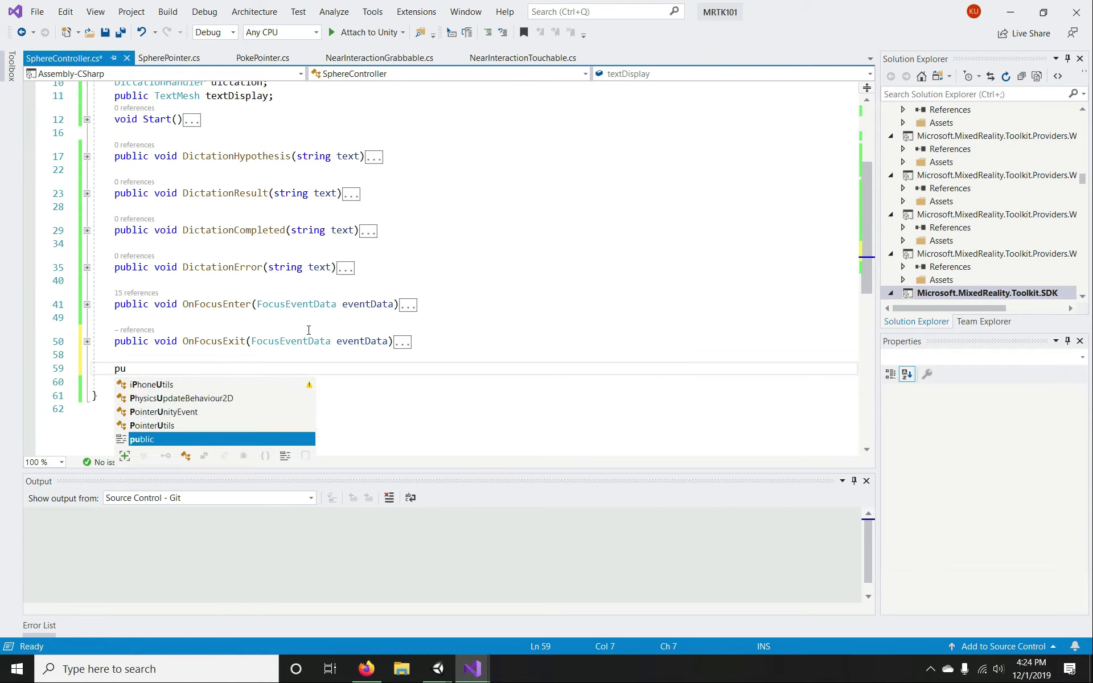
text(blic void )
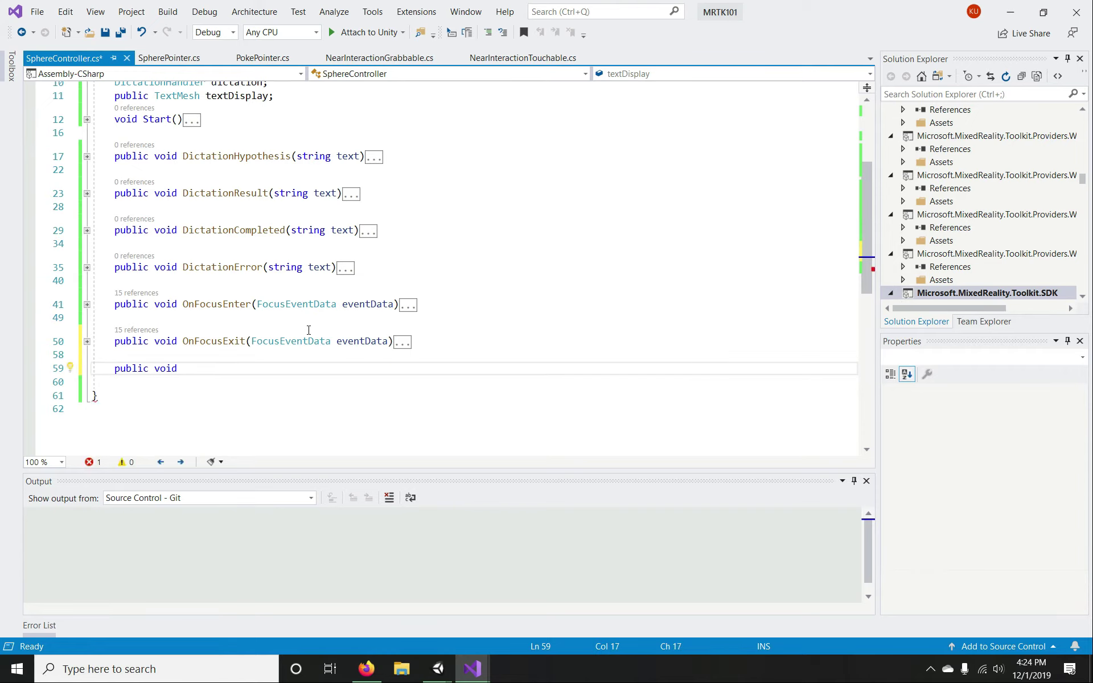
text(Change)
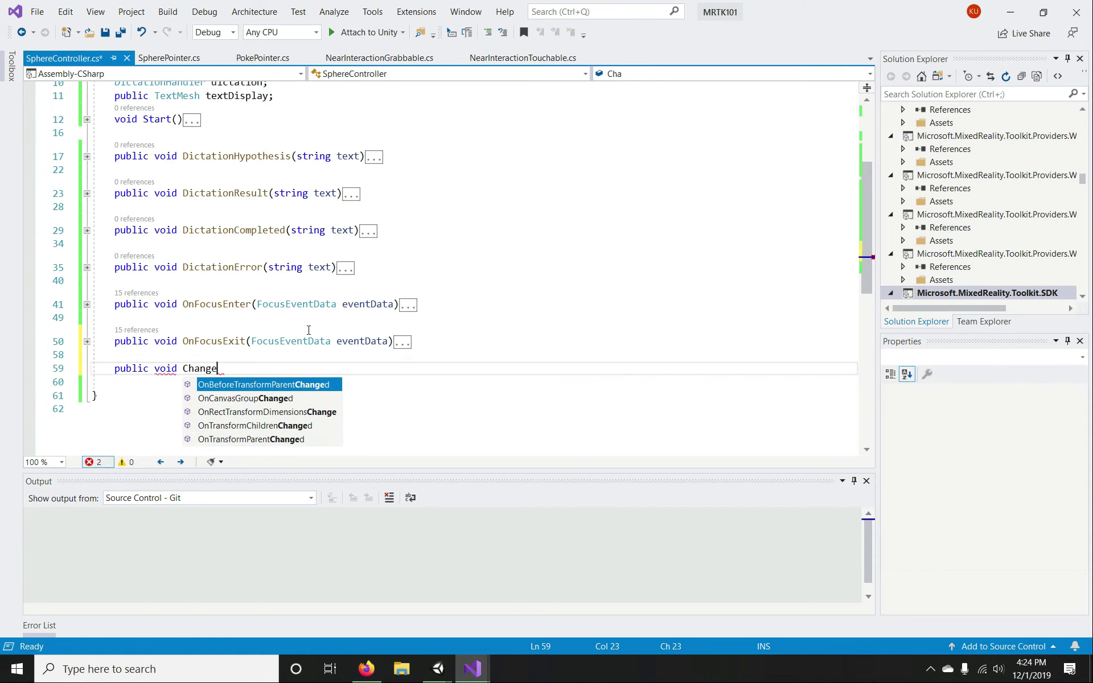
text(Color())
key(Return)
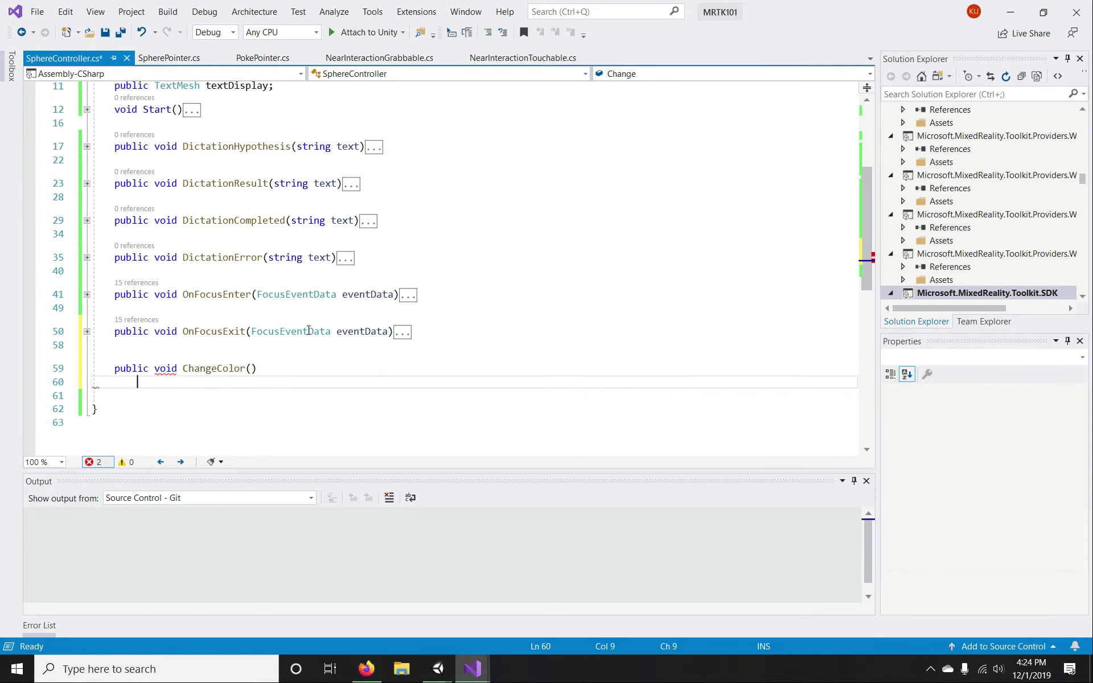
text({)
key(Return)
key(Return)
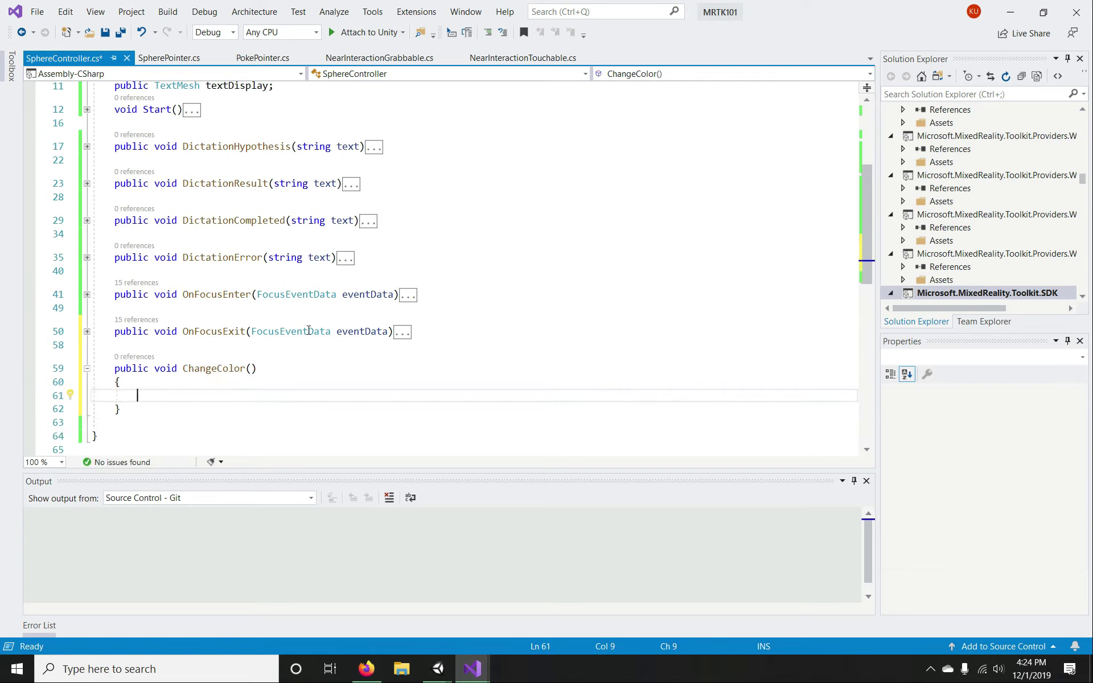
- Add Debug.Log("Command received to change color"); inside the ChangeColor method and save SphereController.cs
text(Debug.)
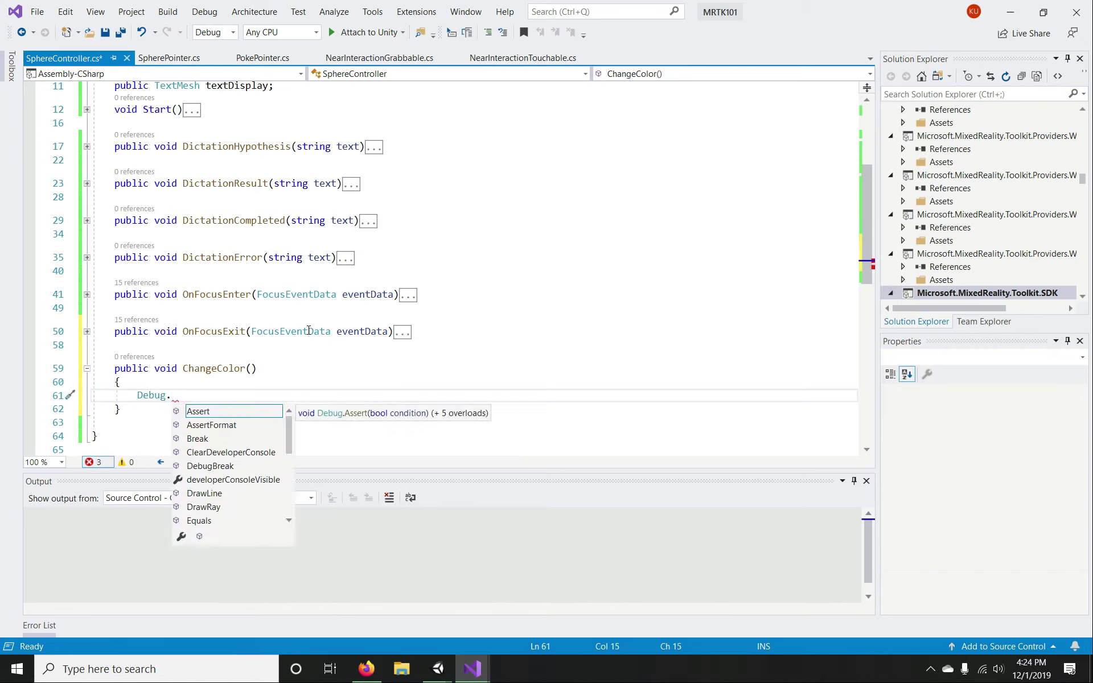
text(Log)
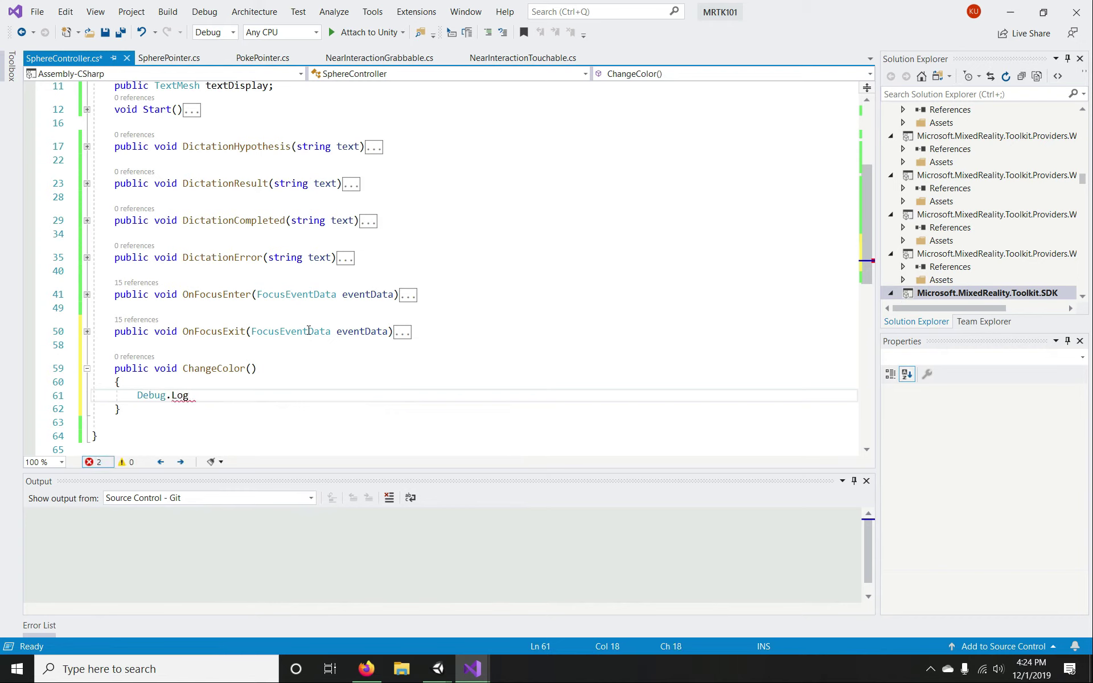
text(("")
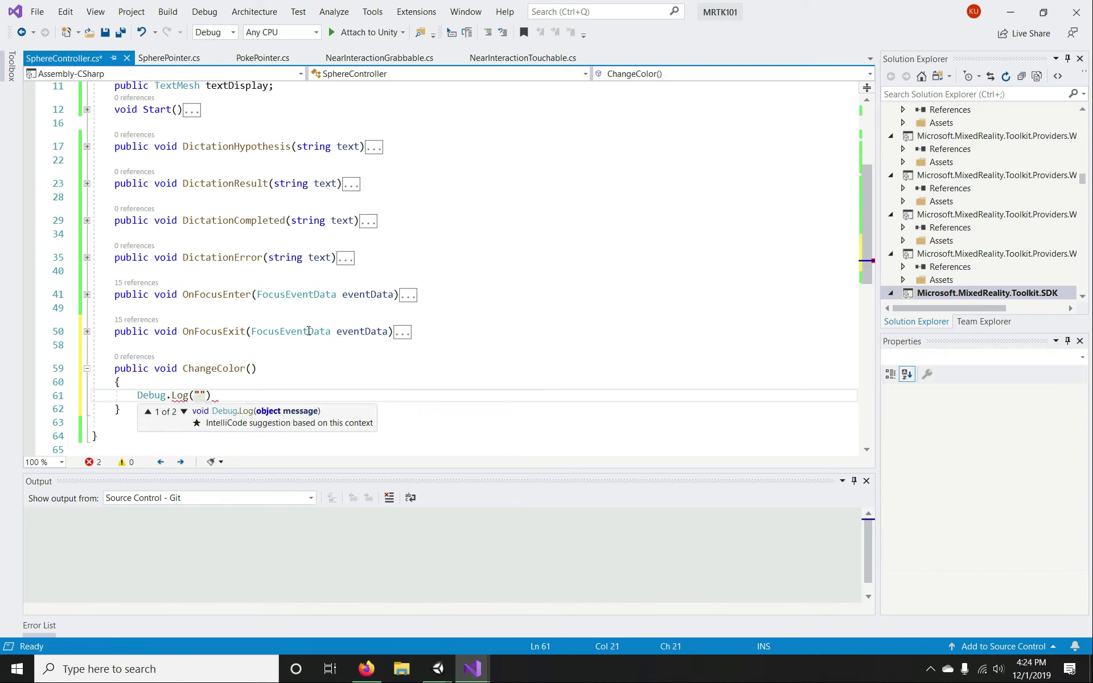
key(End)
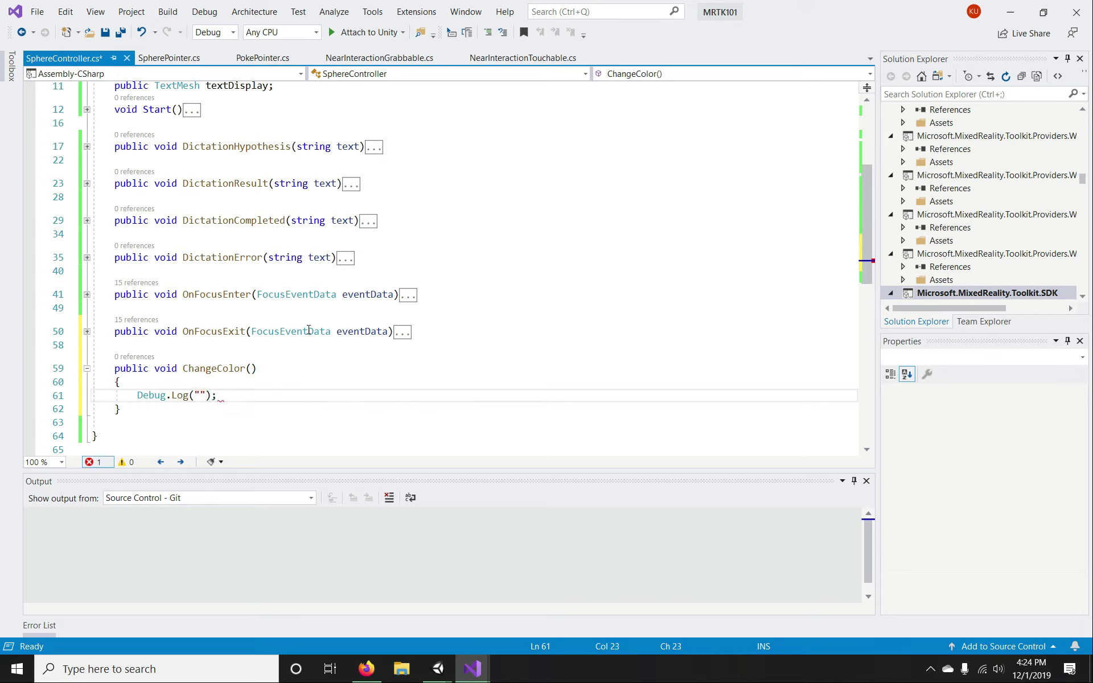
text(;)
key(Left)
key(Left)
key(Left)
text(Command received to chan)
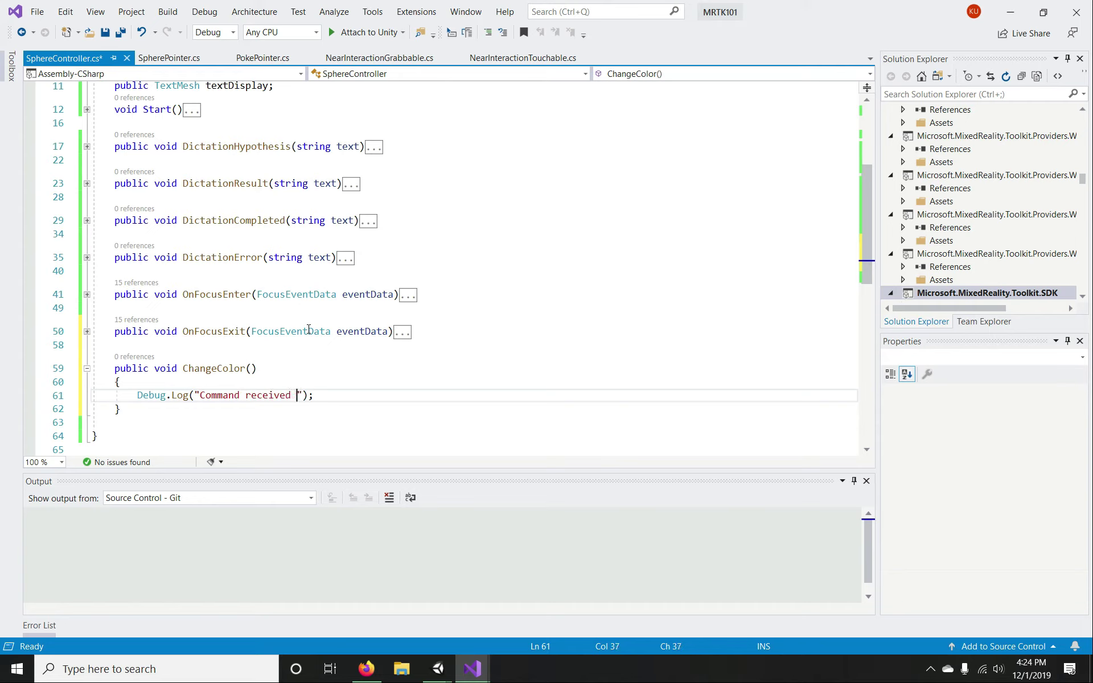
text(ge color)
key(Down)
key(Down)
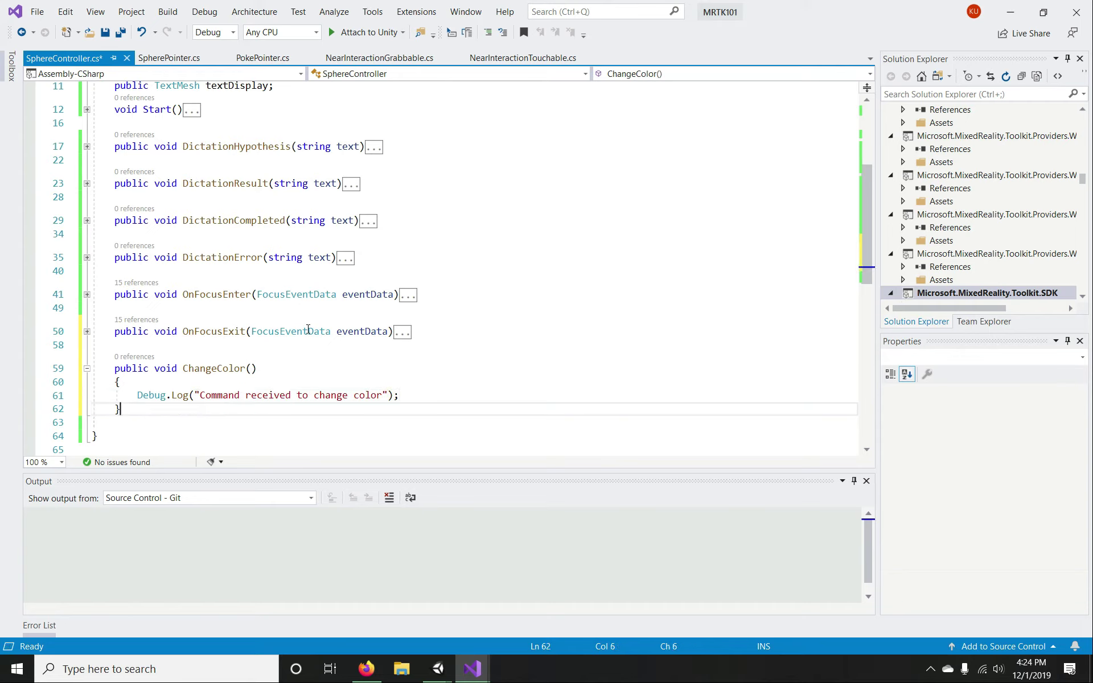
key(ctrl+s)
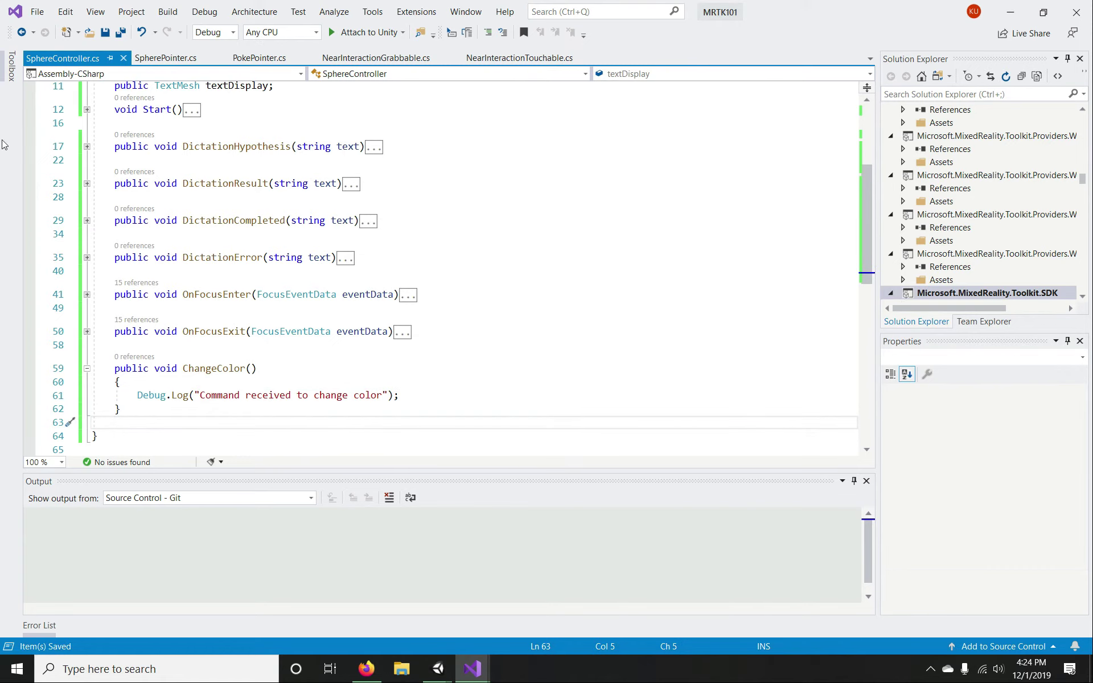
- Copy textDisplay.text from the OnFocusExit method onto a new line below the Debug.Log statement in ChangeColor
click(171, 56)
click(37, 59)
click(86, 332)
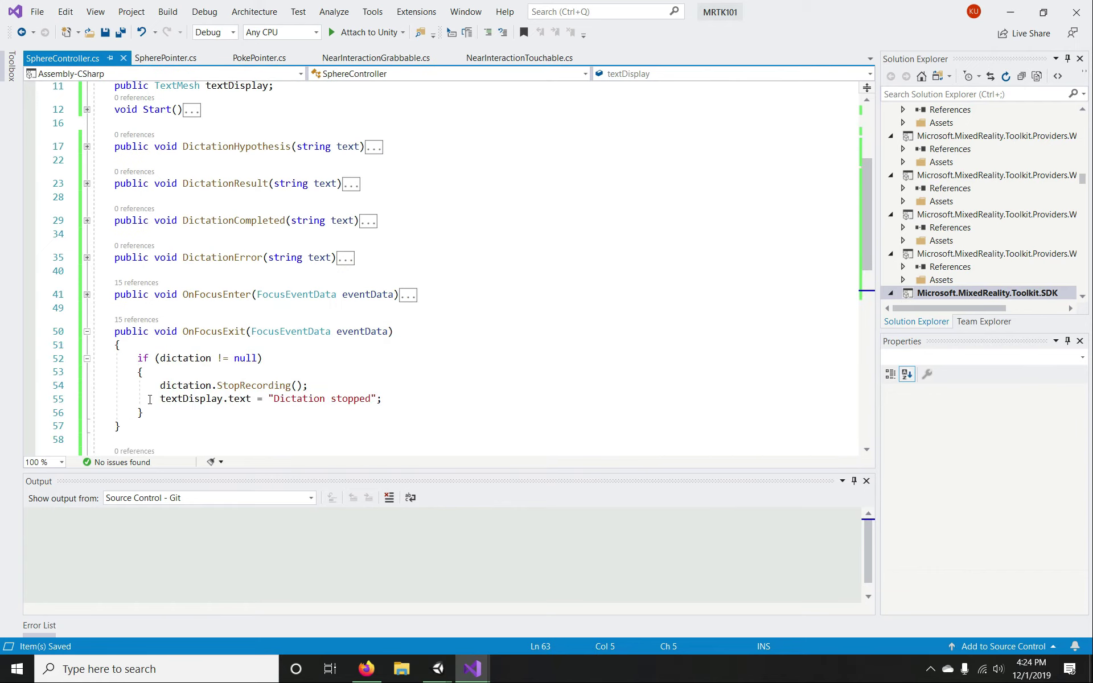
drag(160, 399, 253, 398)
key(ctrl+c)
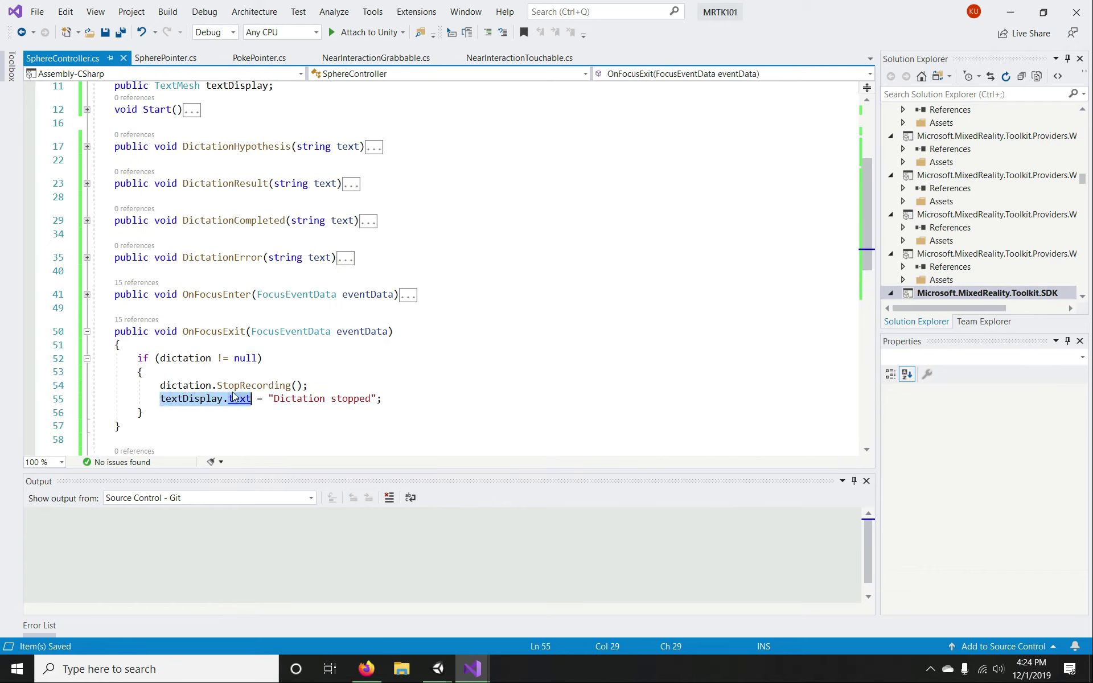
click(87, 331)
scroll(115, 335, down, 1)
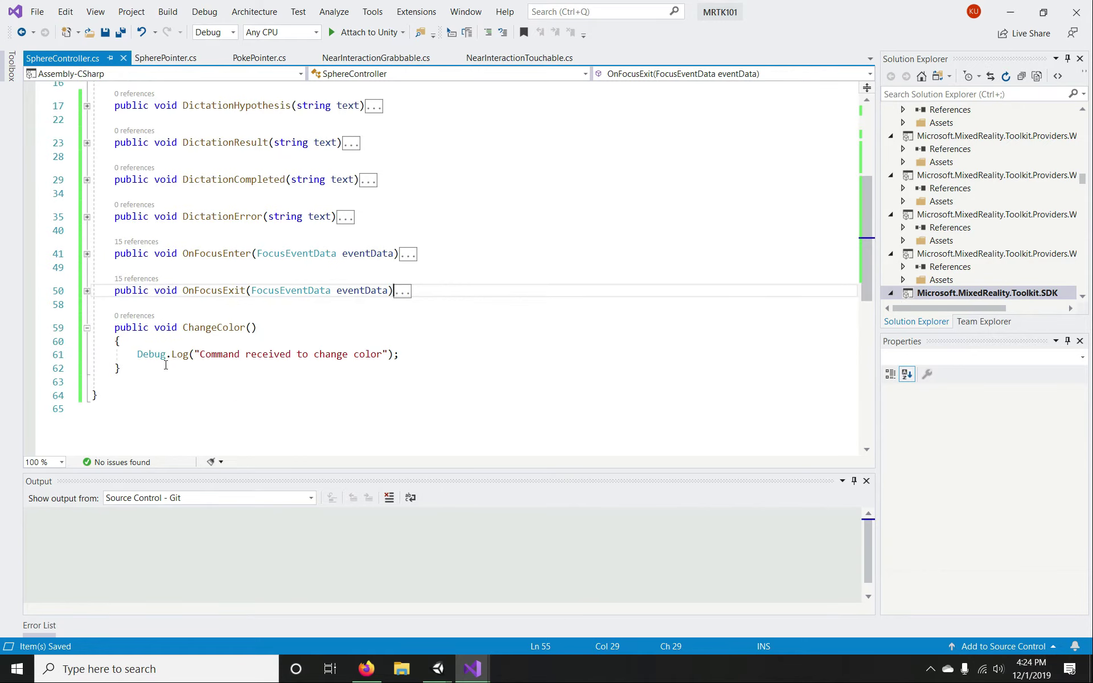
click(465, 356)
key(Return)
key(ctrl+v)
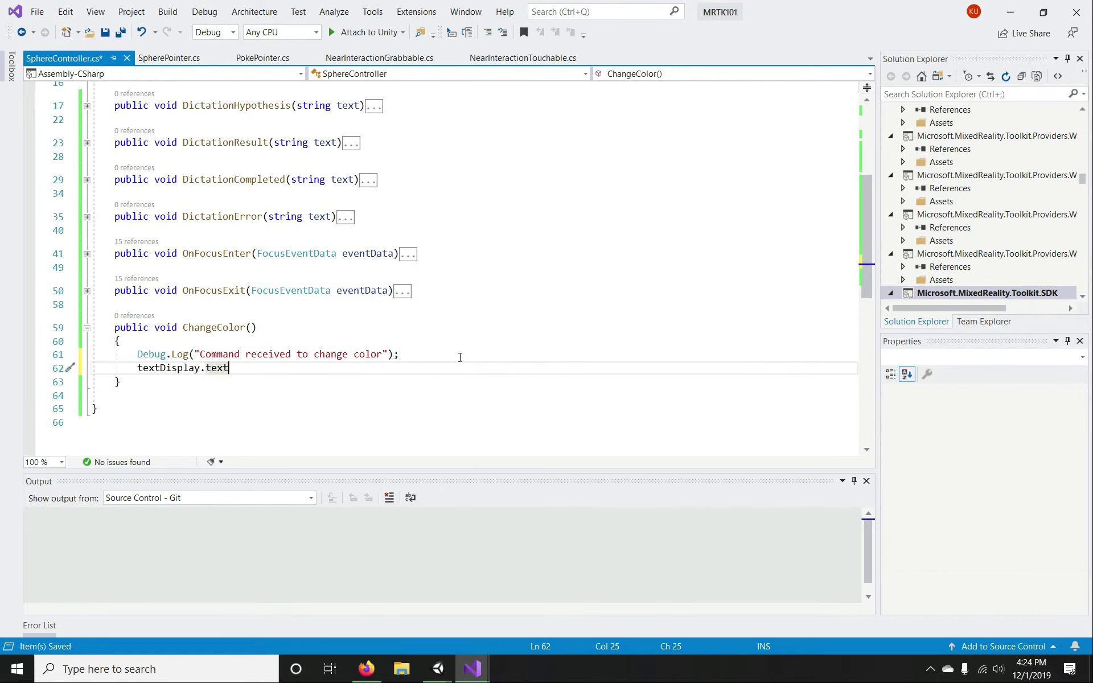
- Complete the textDisplay.text line by assigning it the copied string "Command received to change color", and save the script
drag(202, 354, 377, 354)
key(ctrl+c)
click(258, 374)
text(=)
key(ctrl+v)
text(";)
key(Left)
key(Right)
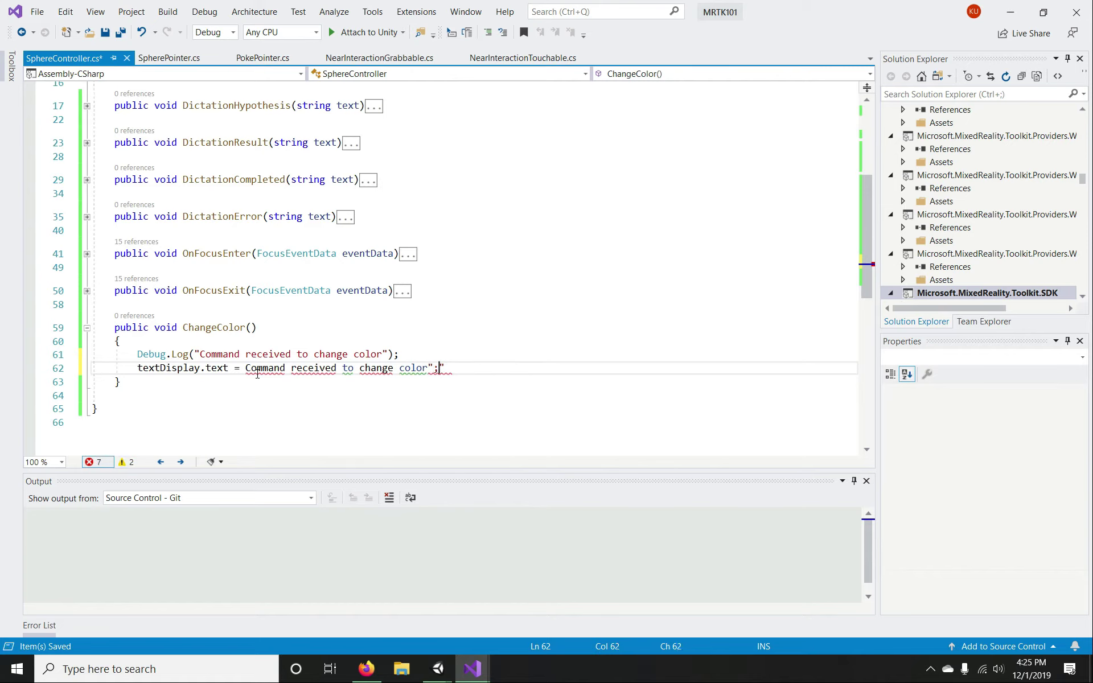
key(Left)
key(Left)
key(Left)
key(Left)
key(Left)
key(Left)
key(Left)
key(Left)
key(Left)
key(Left)
key(Left)
key(Left)
key(Left)
key(Left)
key(Left)
key(Left)
key(Left)
key(Left)
key(Left)
key(Left)
text(")
key(ctrl+s)
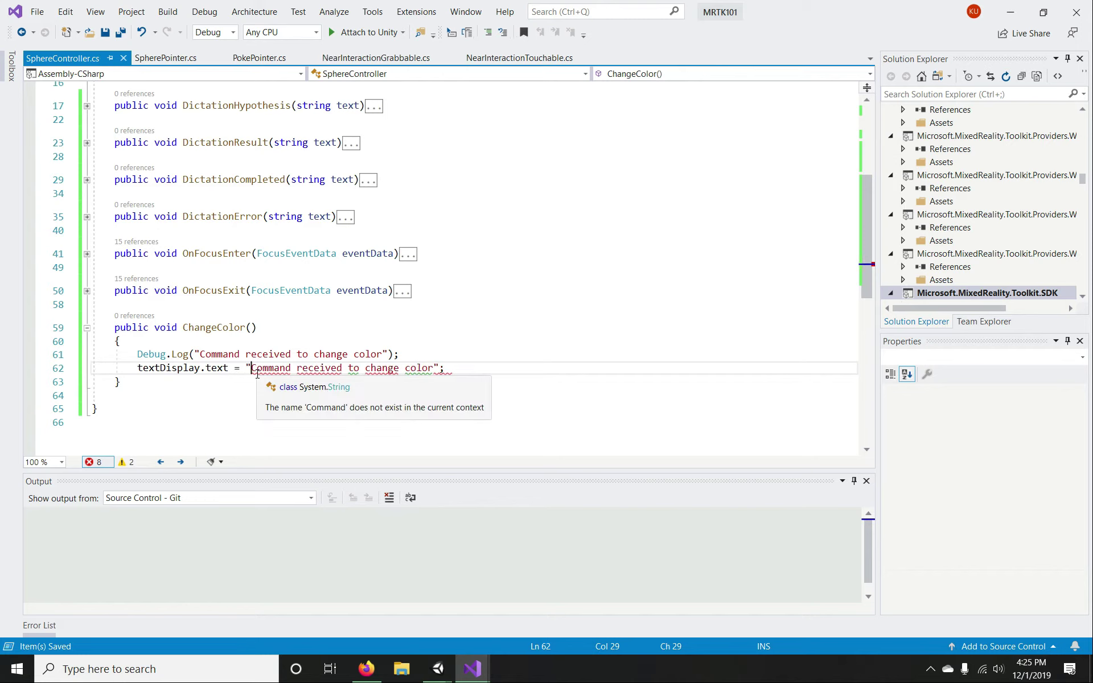
- Remove the empty line between the ChangeColor method and the closing brace of the SphereController class
click(184, 396)
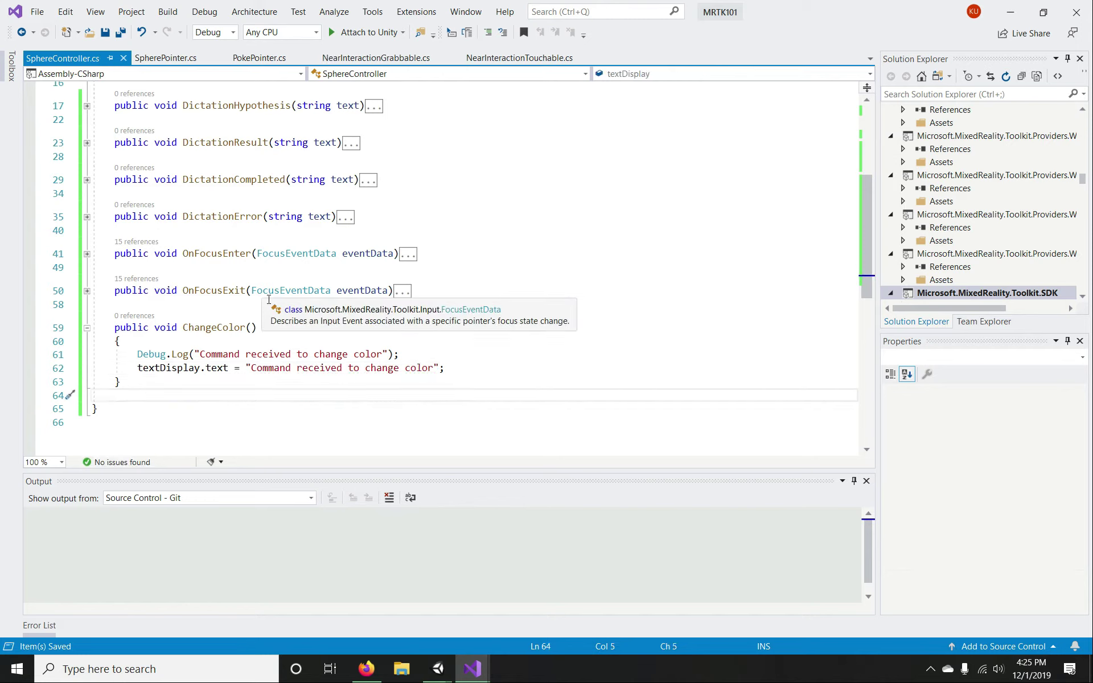
drag(176, 391, 185, 385)
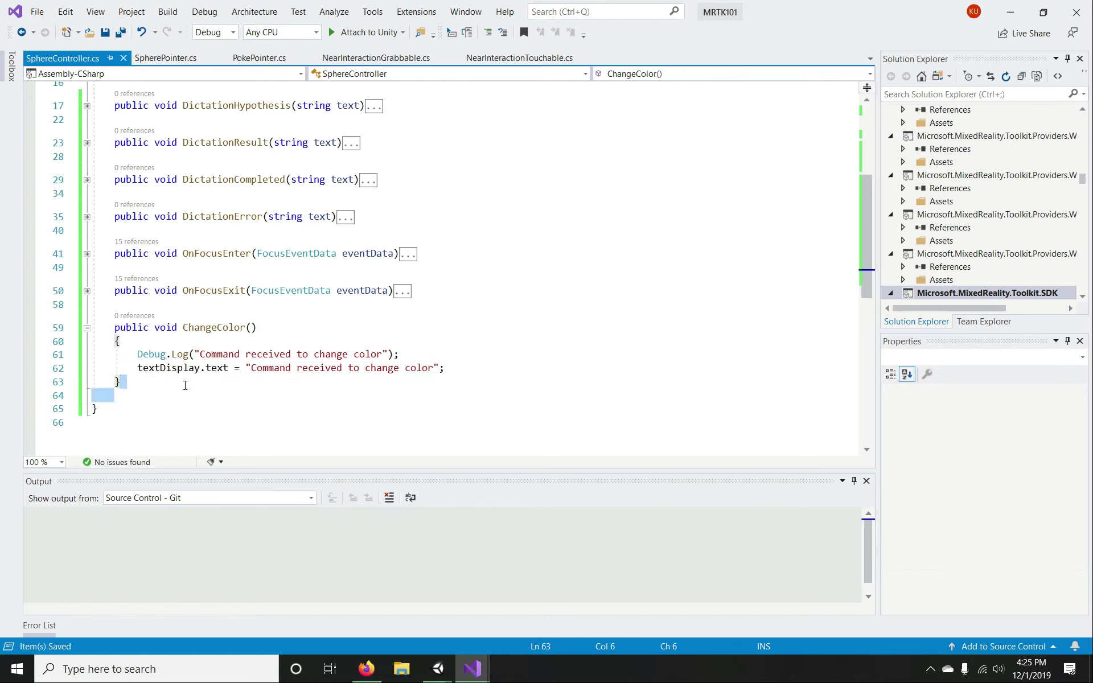
key(Delete)
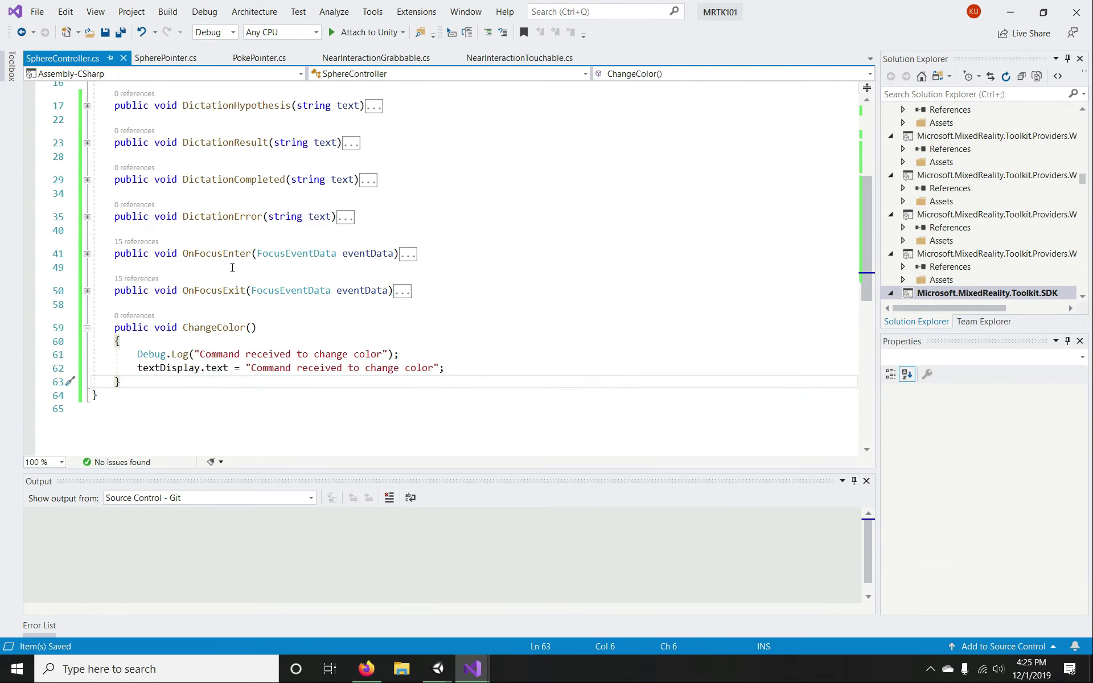
- Switch to Unity, set the Change Ball Color response function to SphereController.ChangeColor and save the scene
key(alt+Tab)
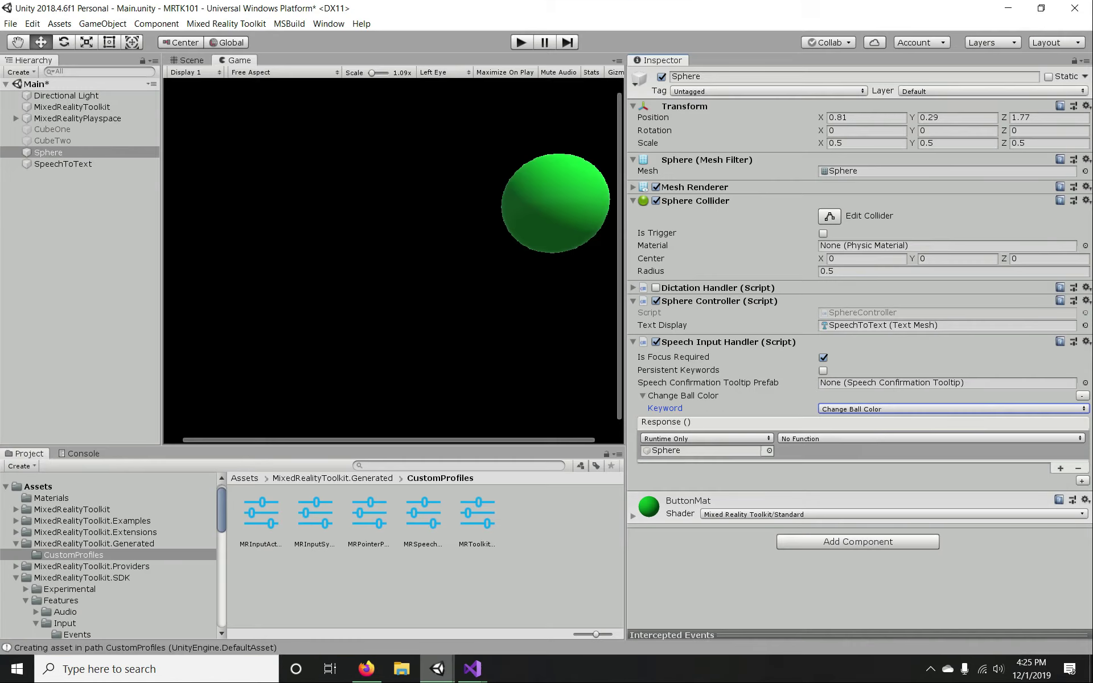
click(812, 436)
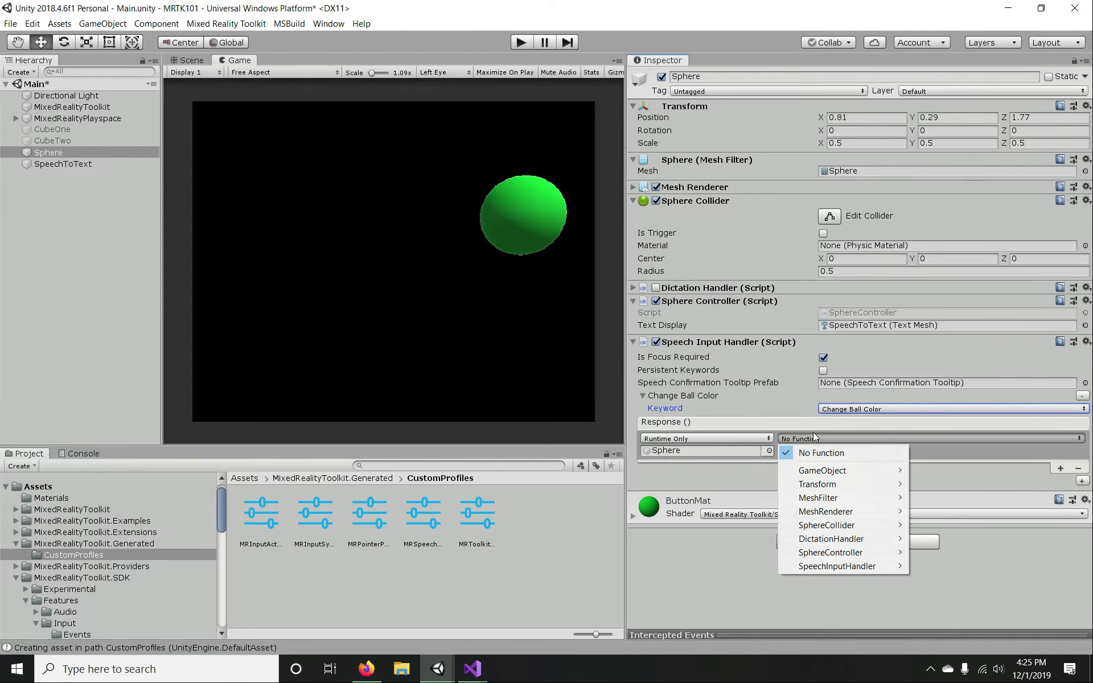
mouse_move(837, 552)
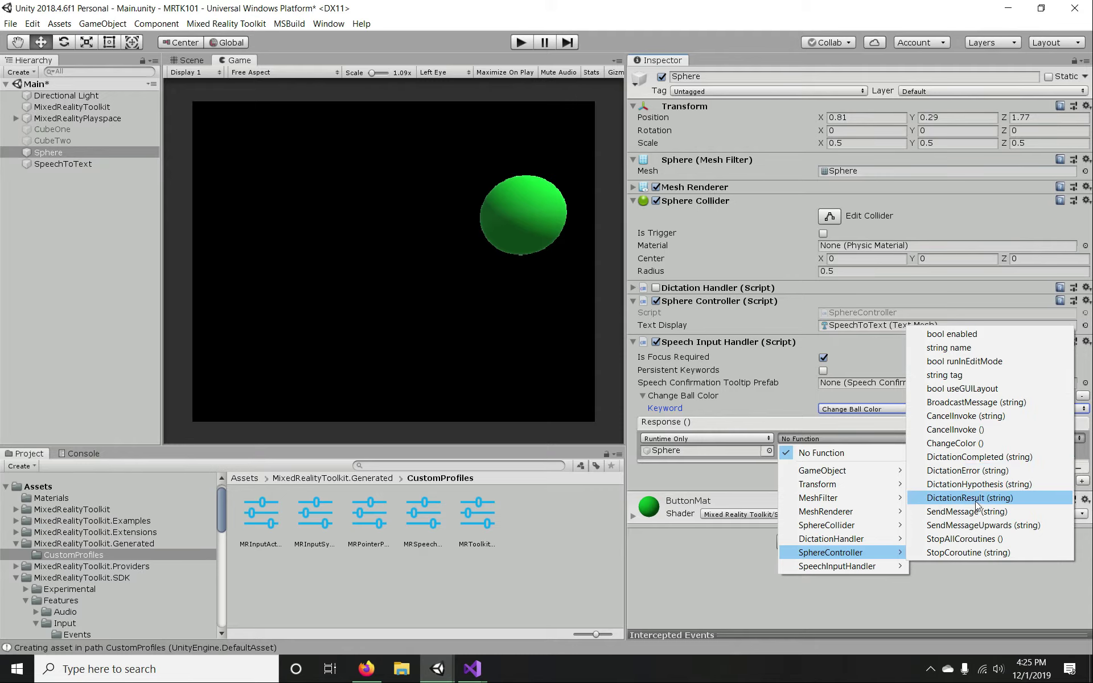
click(964, 443)
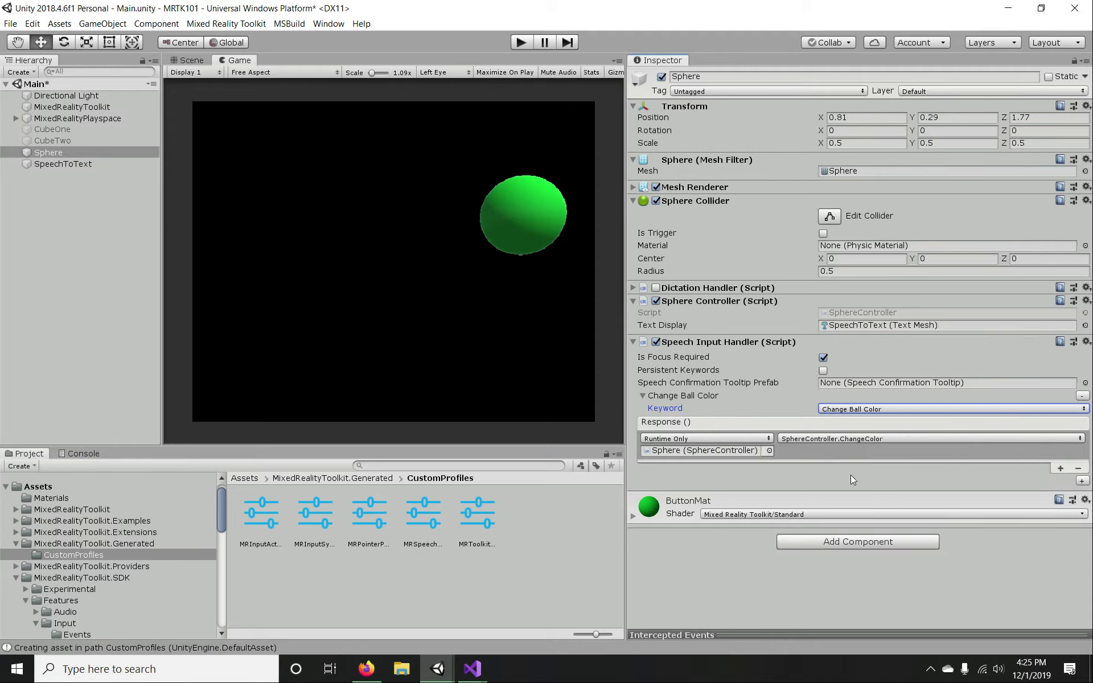
key(ctrl+s)
click(670, 344)
click(670, 345)
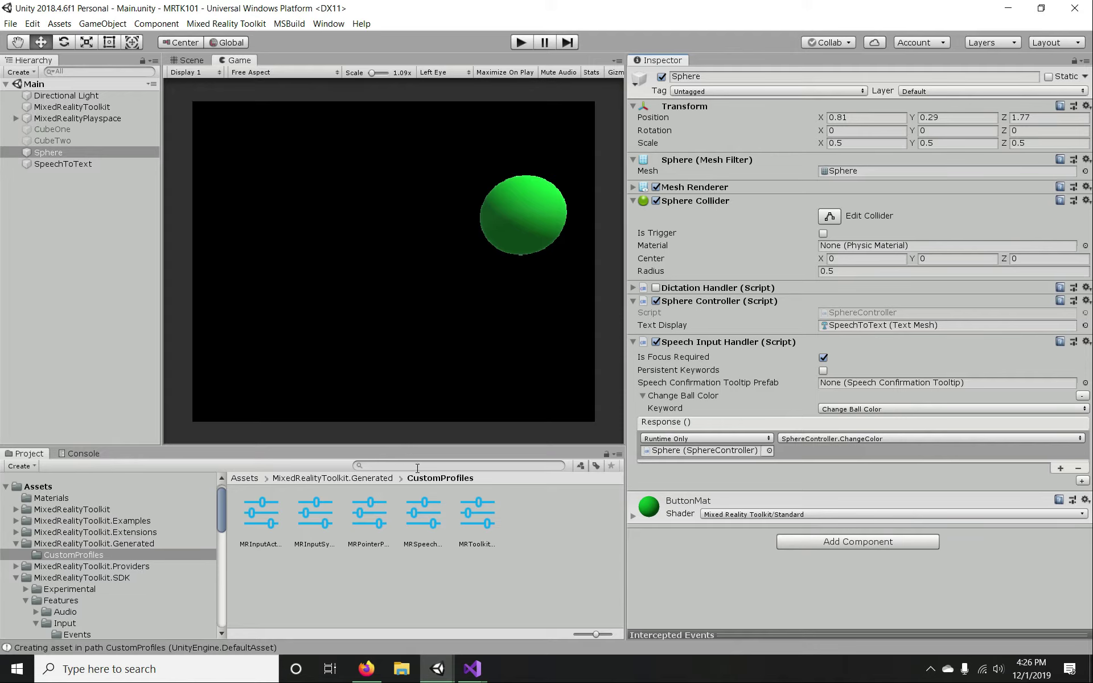
- Search the project assets for "SpeechIn" and open the SpeechInputHandler script in Visual Studio
click(436, 465)
text(SpeechIn)
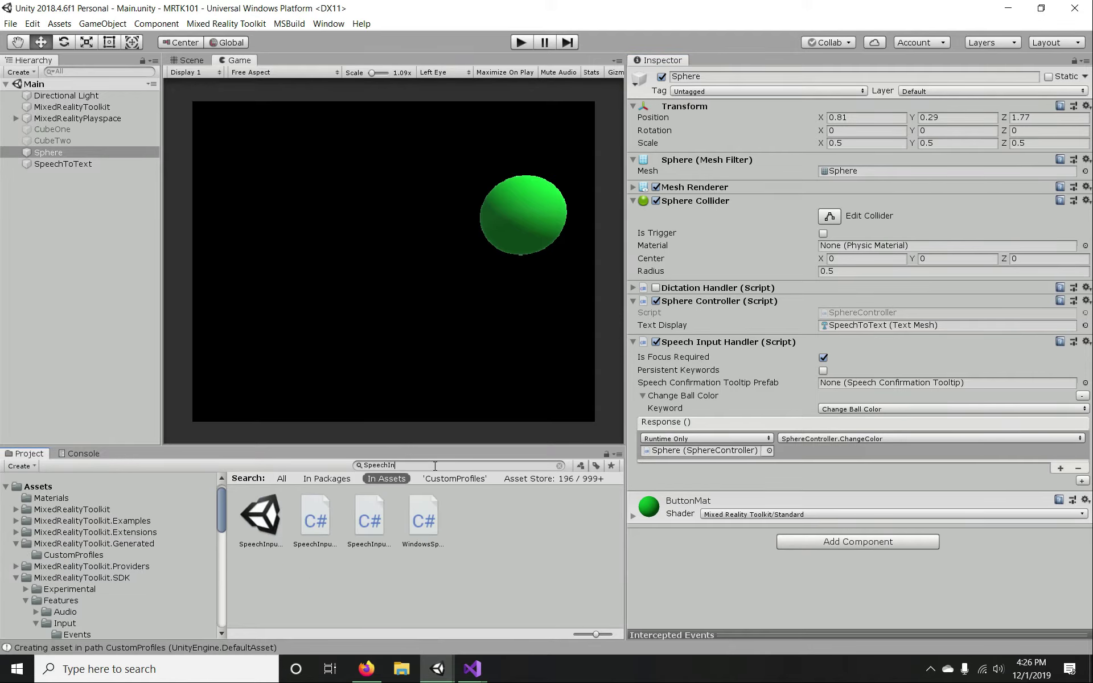
click(380, 542)
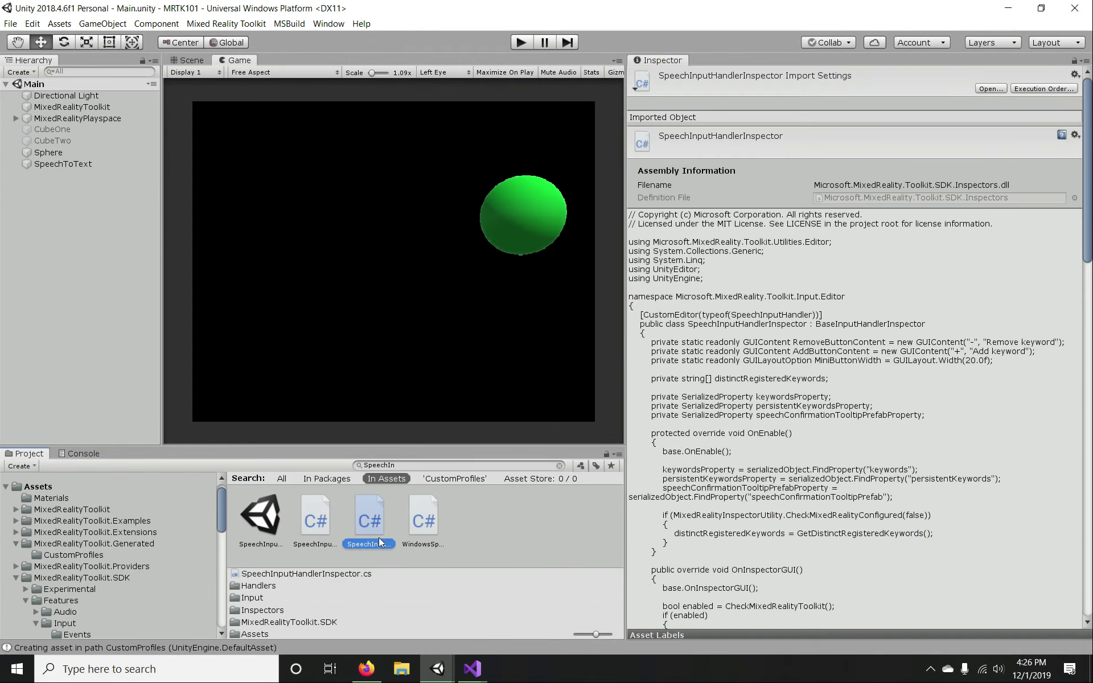
click(321, 520)
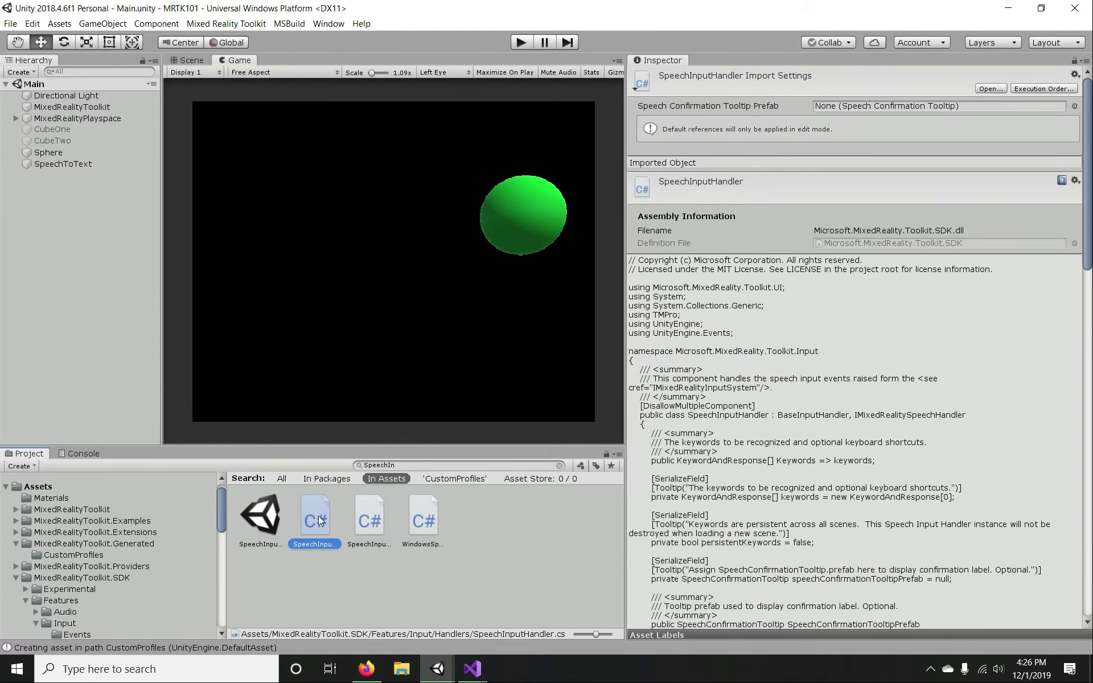
click(422, 518)
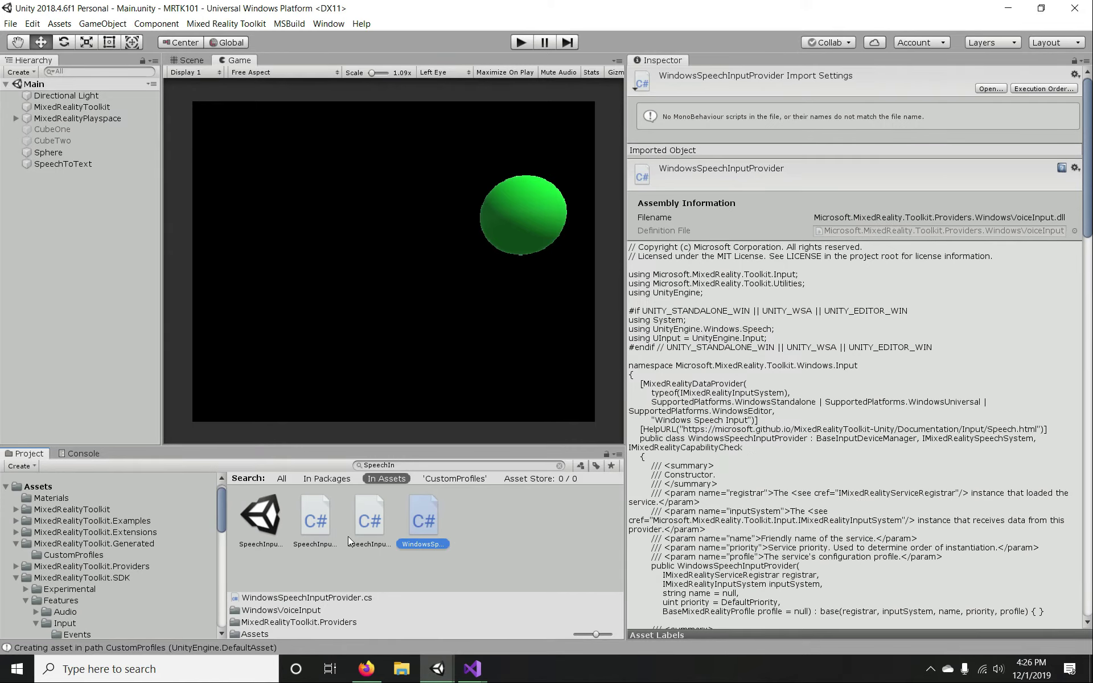
click(326, 531)
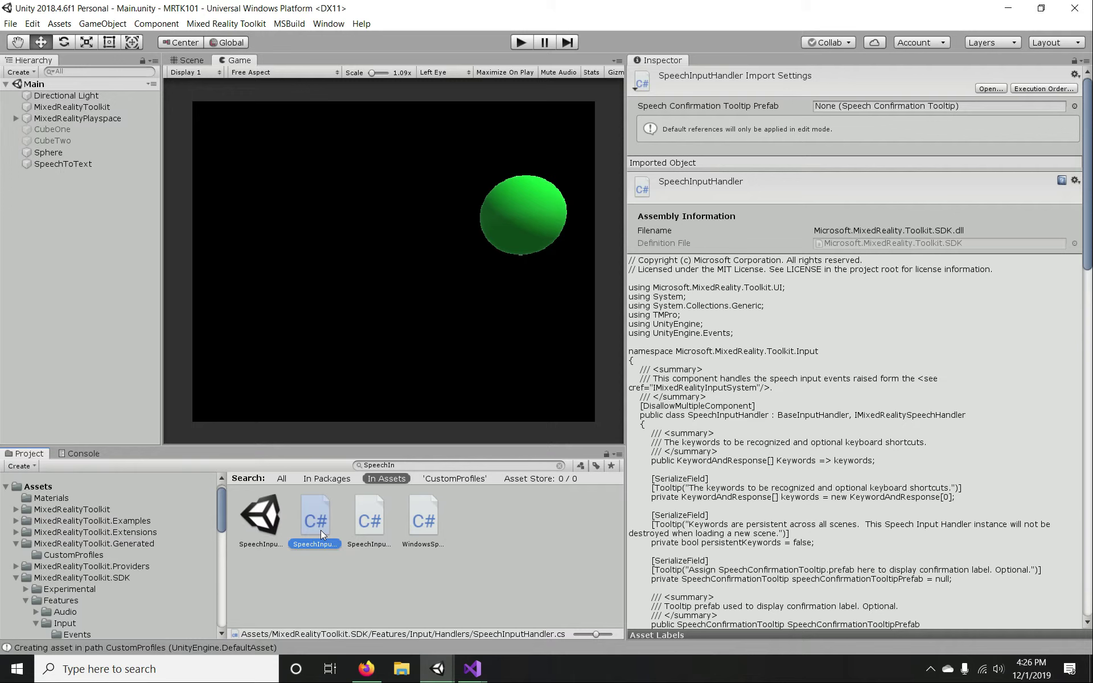
double_click(320, 531)
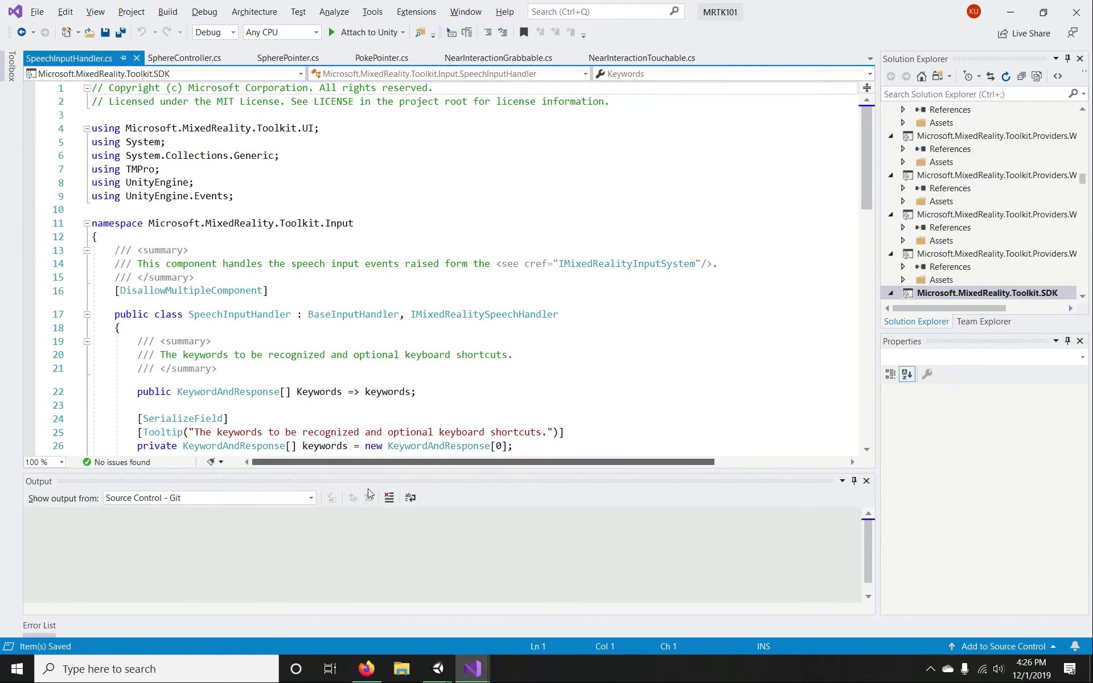
- Close the Output window to make more room for the SpeechInputHandler.cs code
click(398, 342)
scroll(399, 342, down, 2)
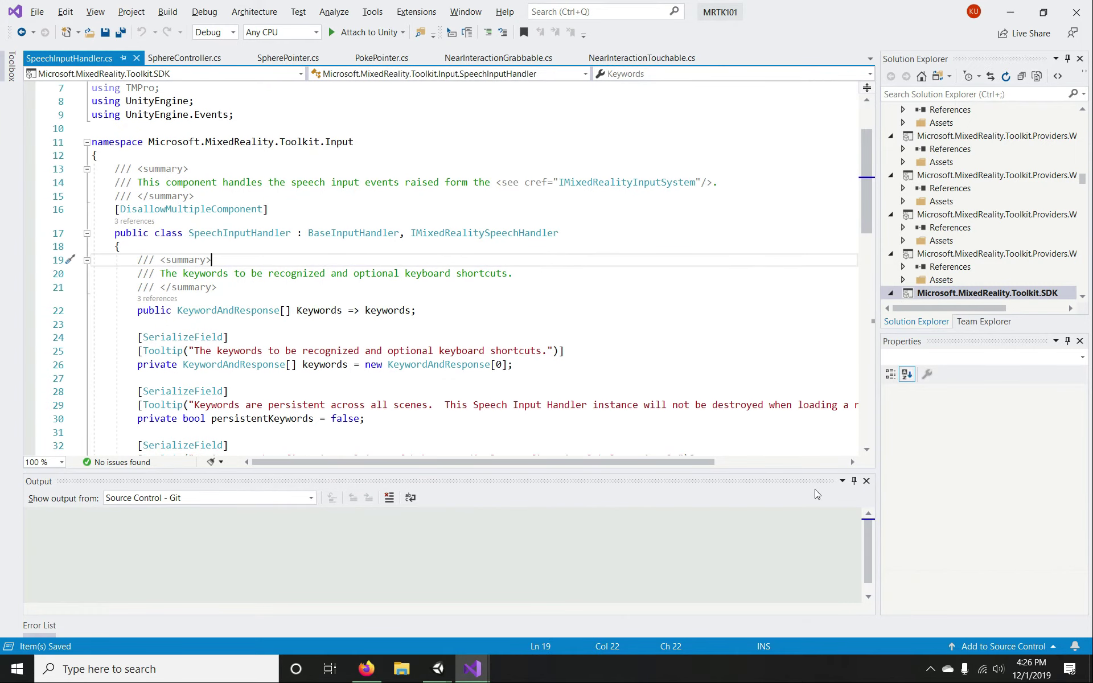
click(866, 480)
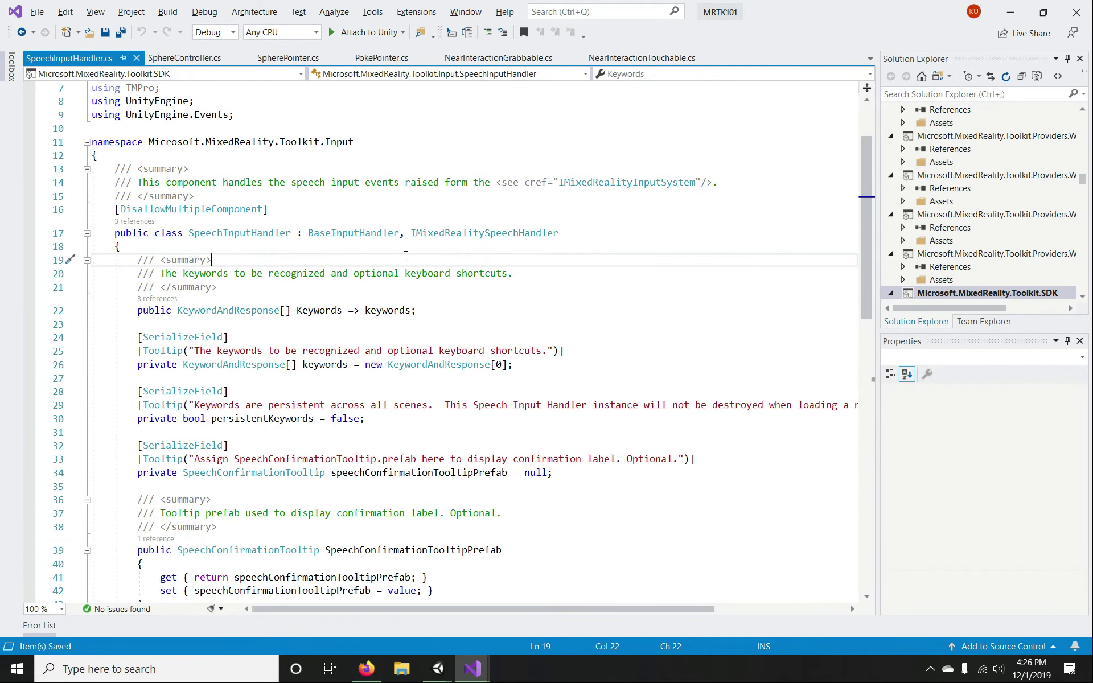
- Examine the SpeechInputHandler class declaration, its IMixedRealitySpeechHandler interface and the Keywords property
mouse_move(448, 234)
click(525, 234)
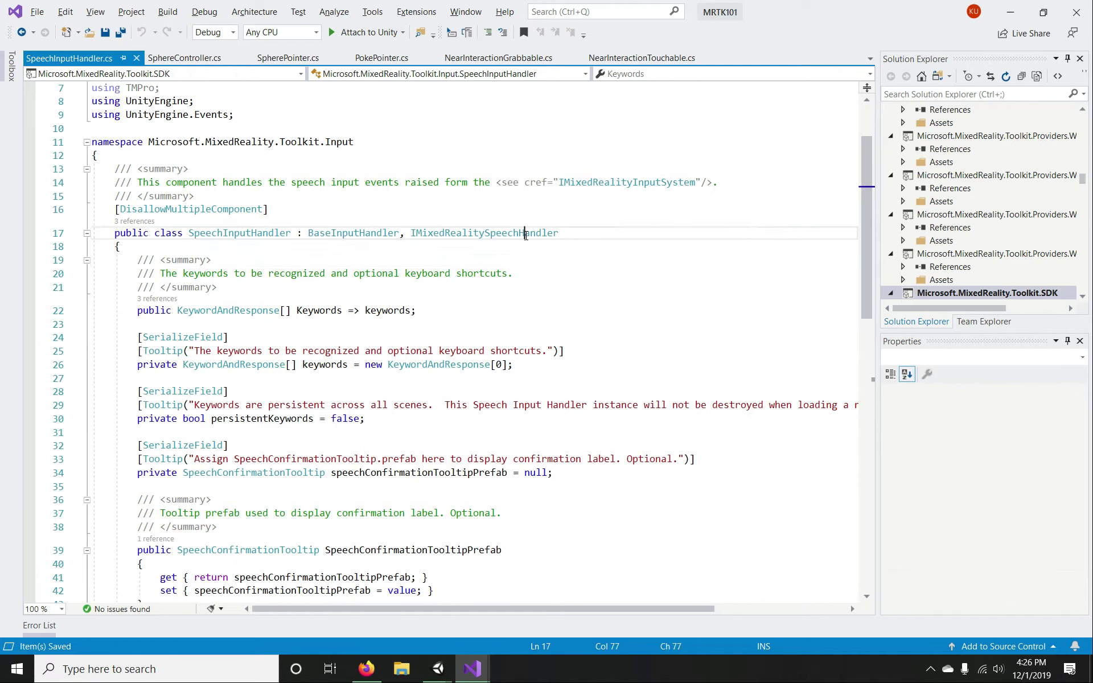
mouse_move(246, 237)
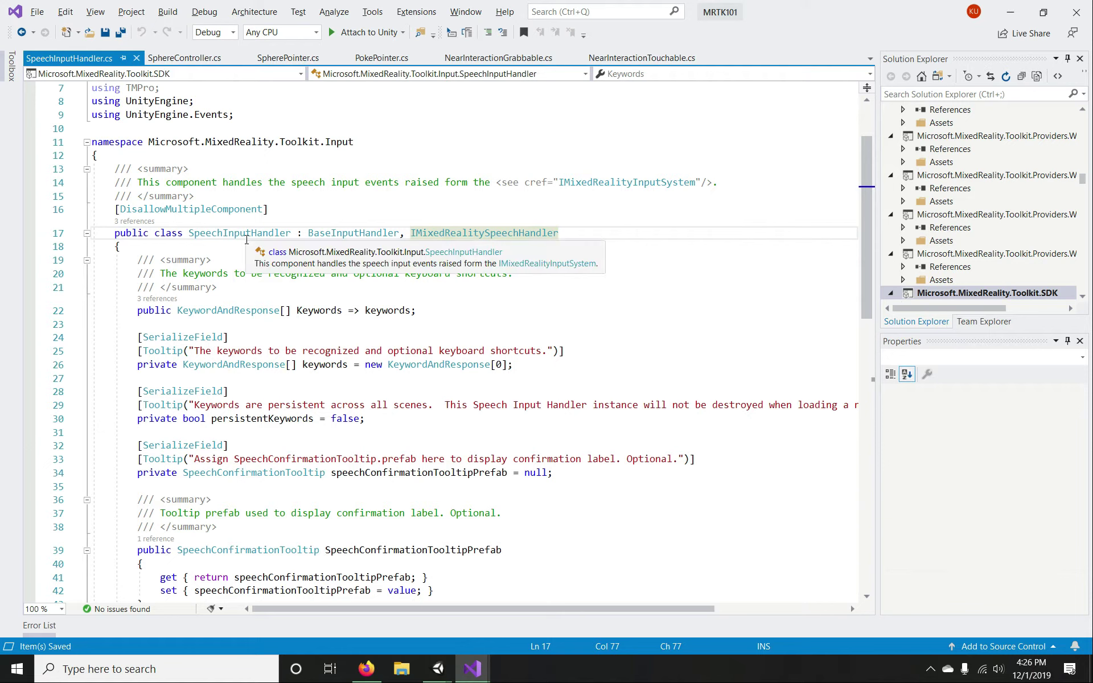
mouse_move(493, 234)
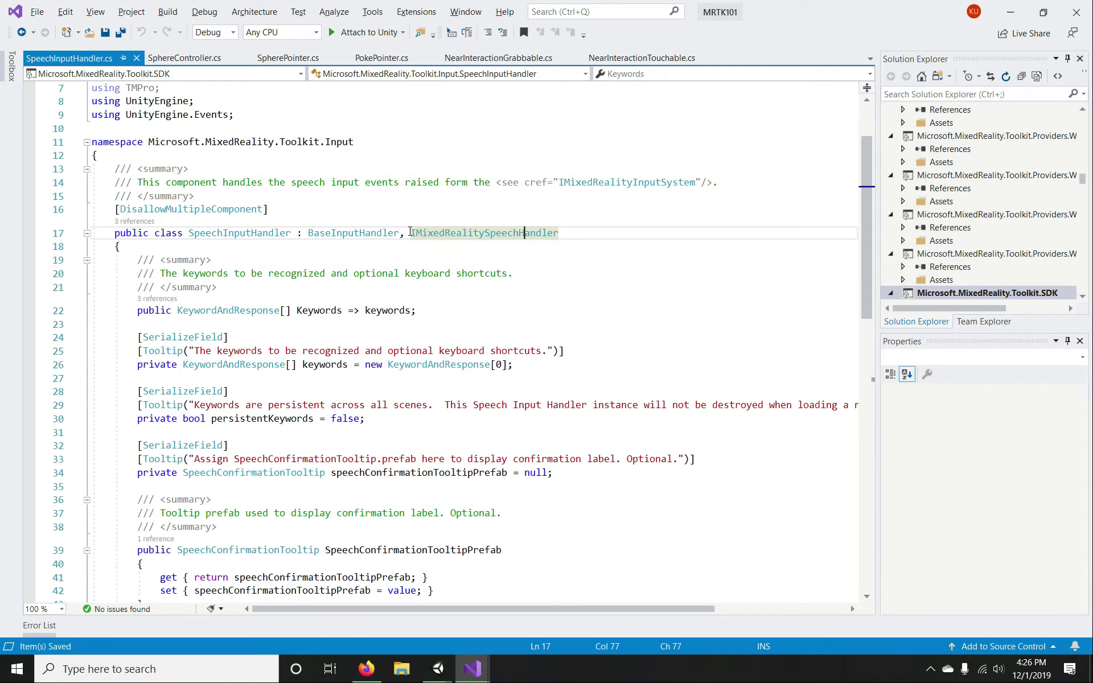
mouse_move(413, 233)
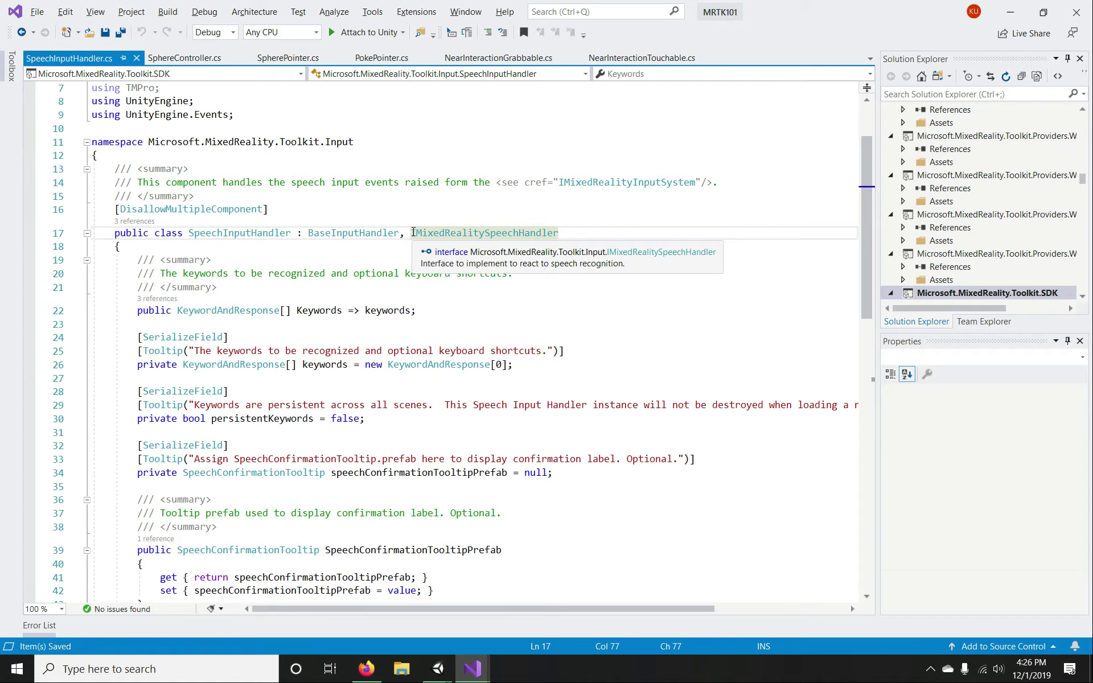
click(305, 308)
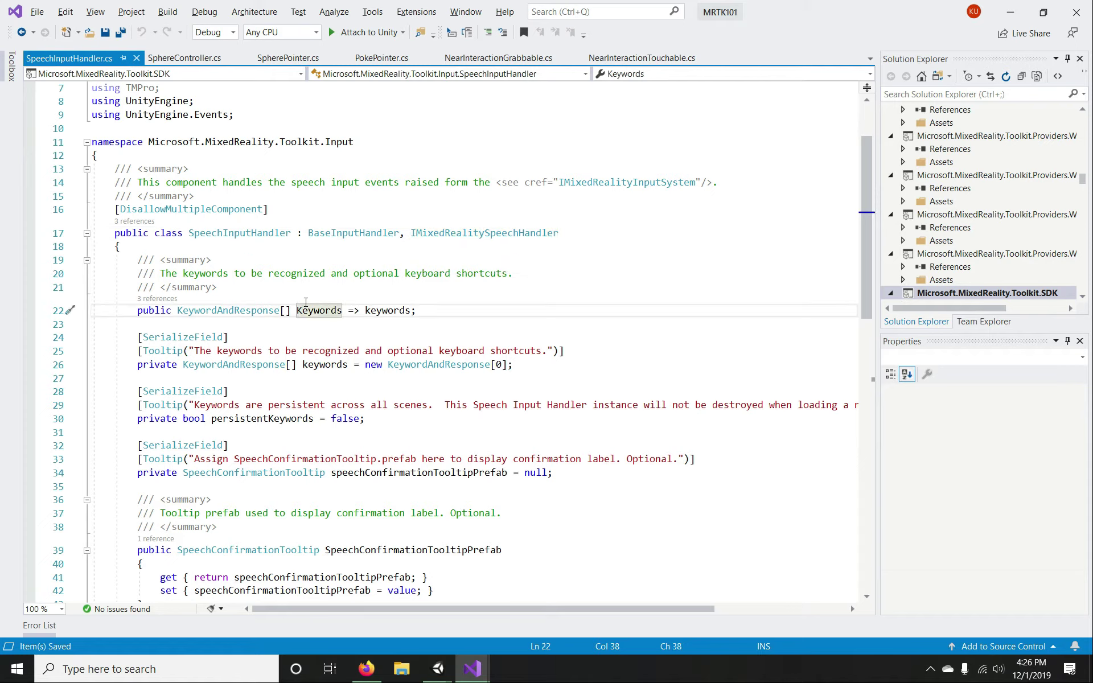
mouse_move(304, 306)
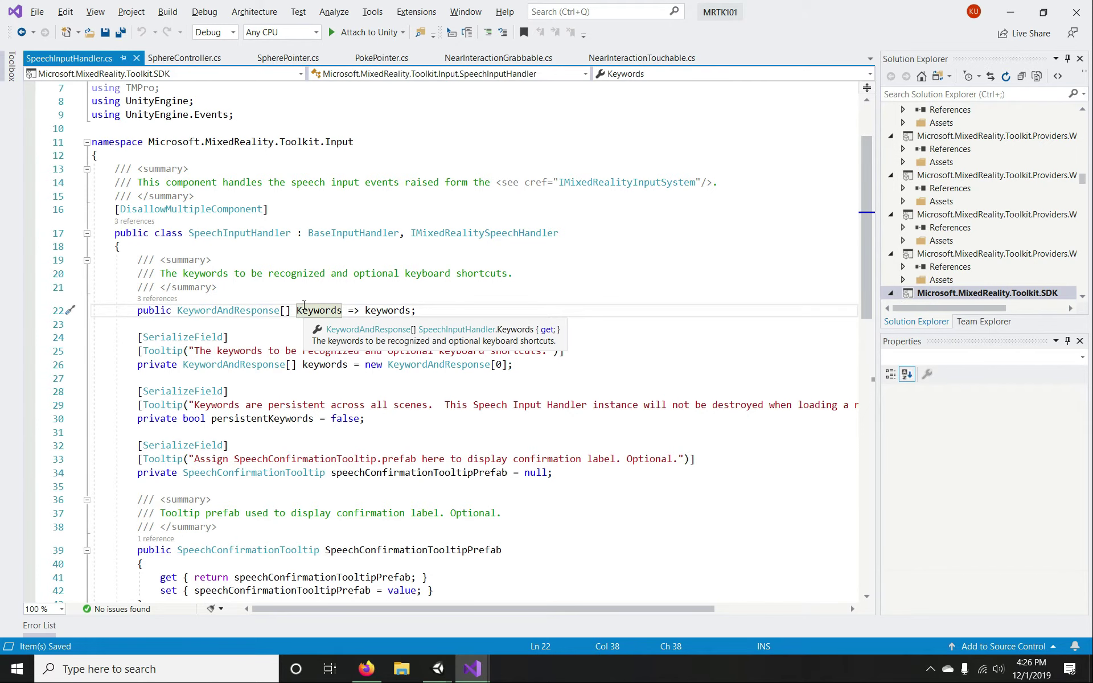
- Expand the IMixedRealitySpeechHandler Implementation region in SpeechInputHandler.cs and examine the OnSpeechKeywordRecognized method
scroll(304, 306, down, 5)
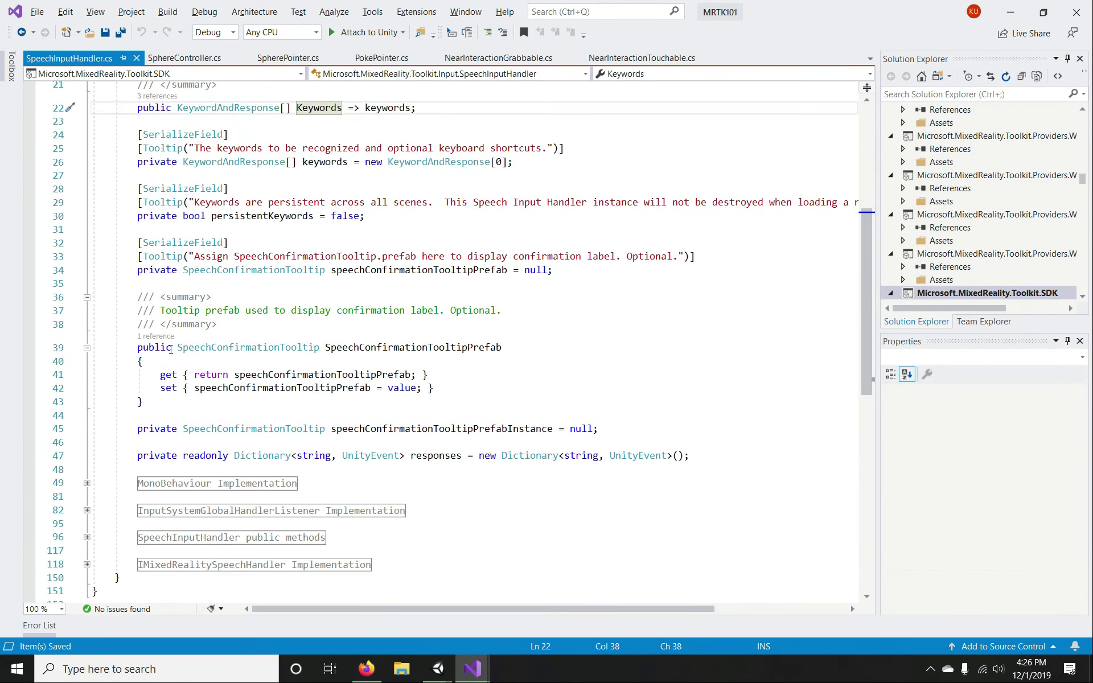
scroll(161, 349, down, 2)
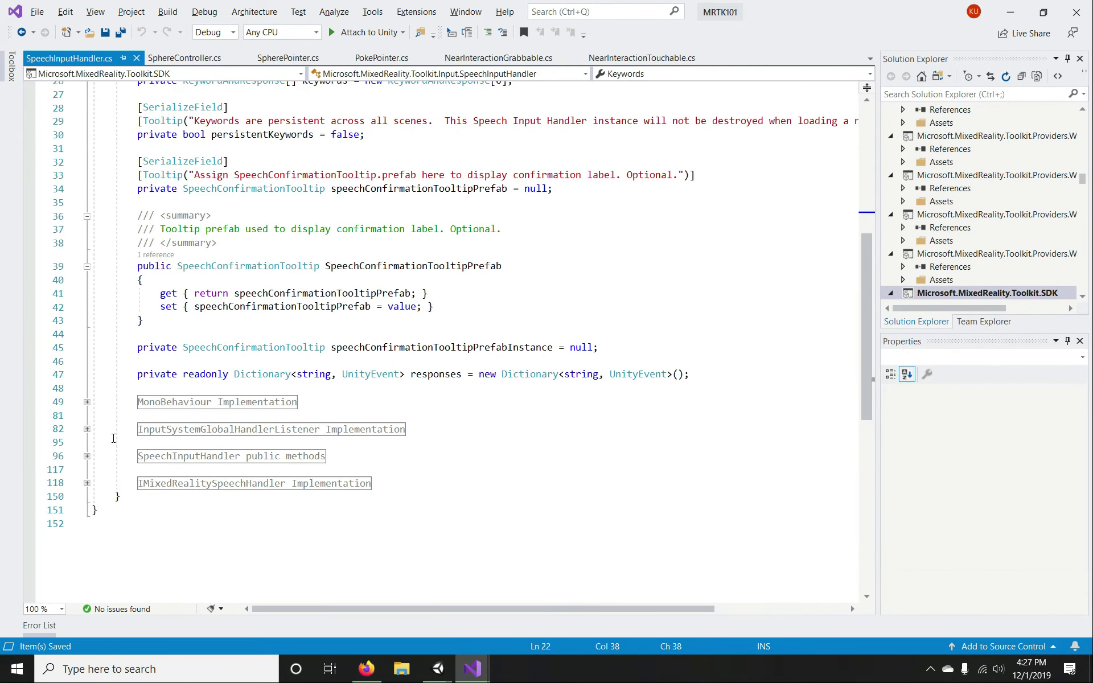
click(91, 485)
scroll(291, 401, down, 3)
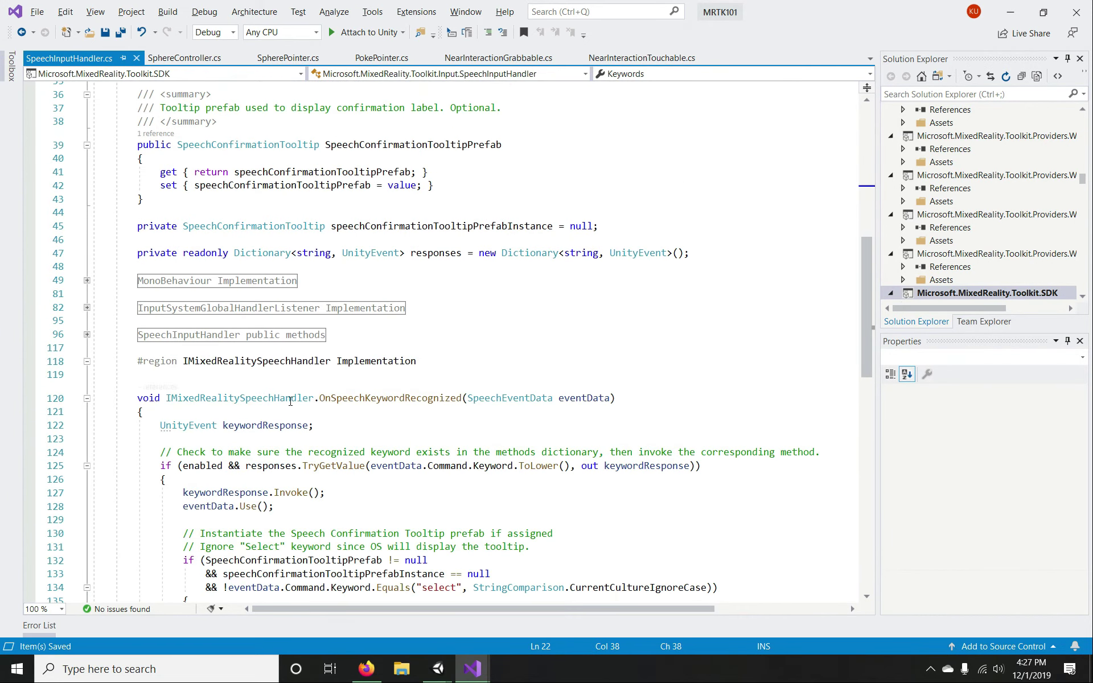
double_click(398, 397)
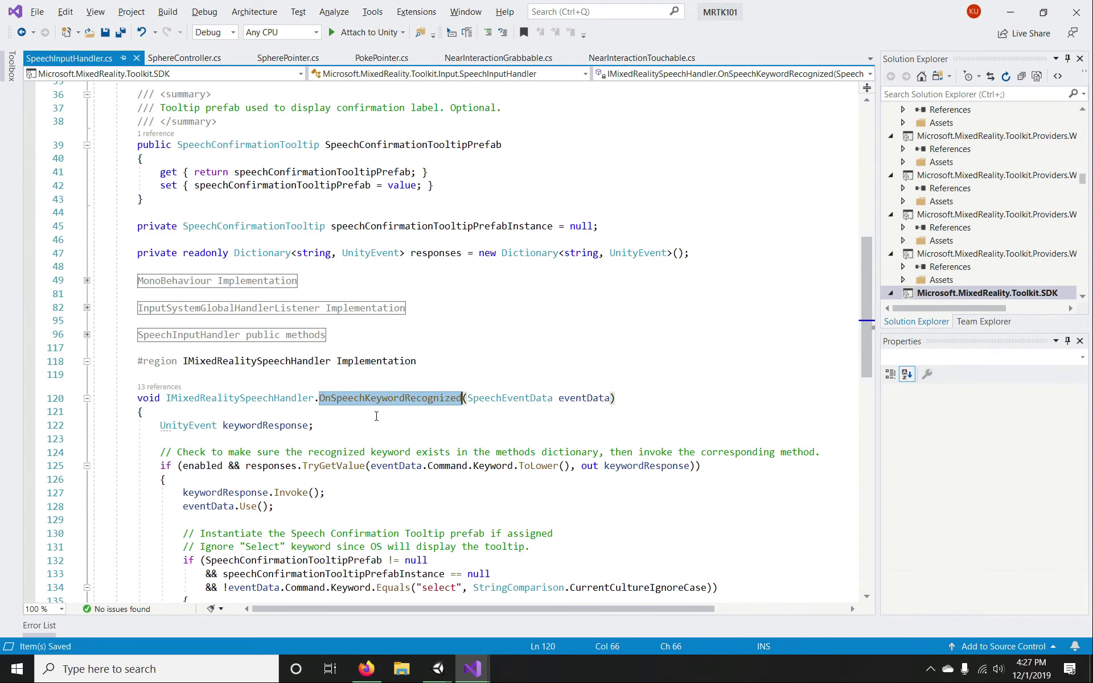
scroll(376, 416, down, 3)
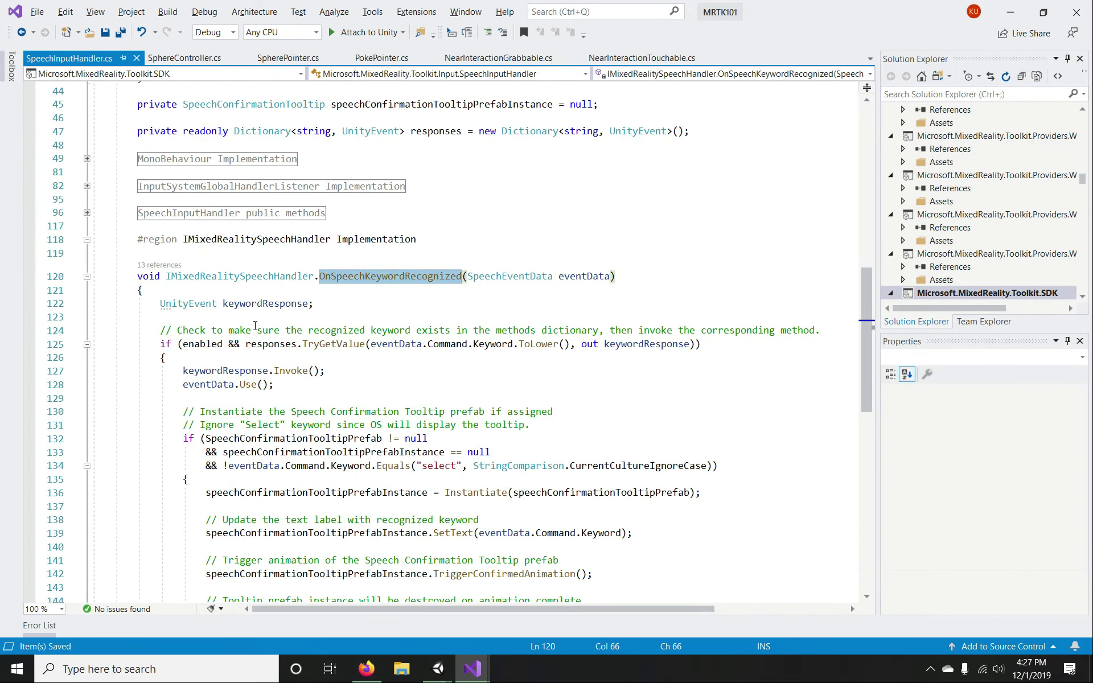
- Inspect the definition of the KeywordAndResponse type used by the keywords array, and return to SpeechInputHandler.cs
scroll(270, 327, up, 5)
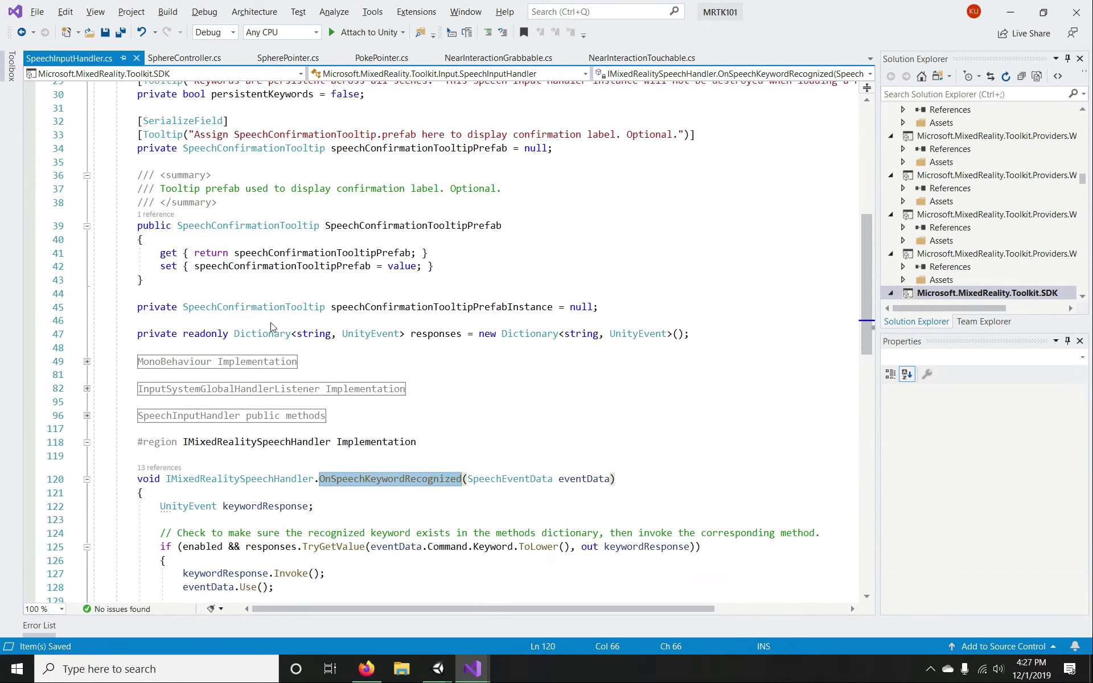
scroll(271, 326, up, 5)
click(320, 194)
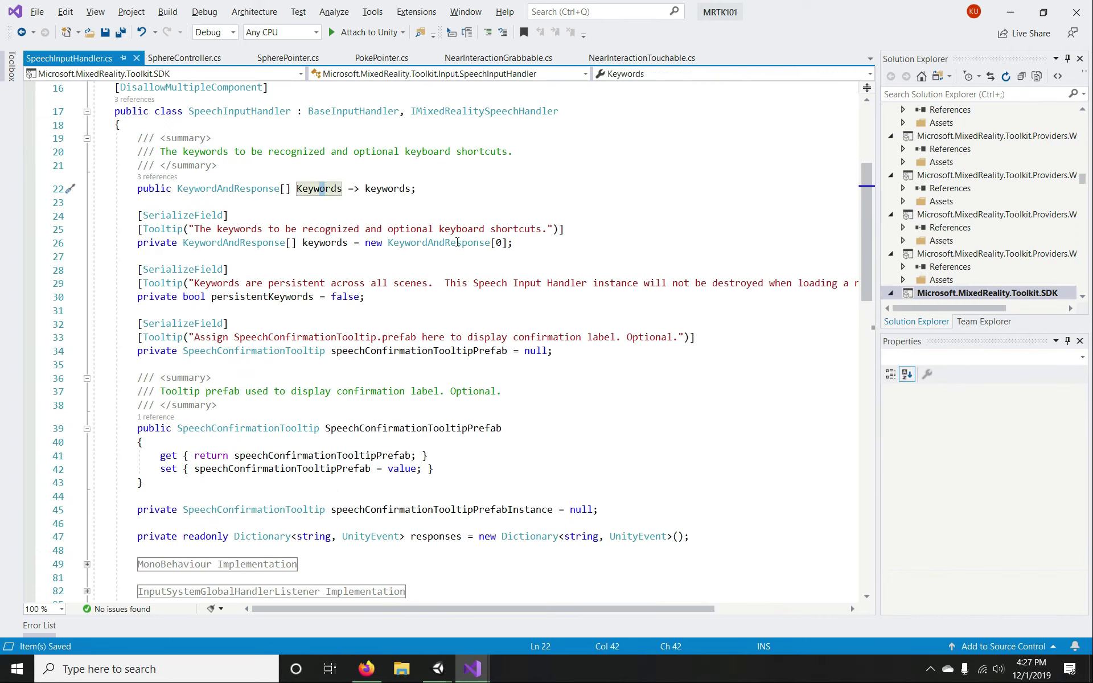
click(433, 242)
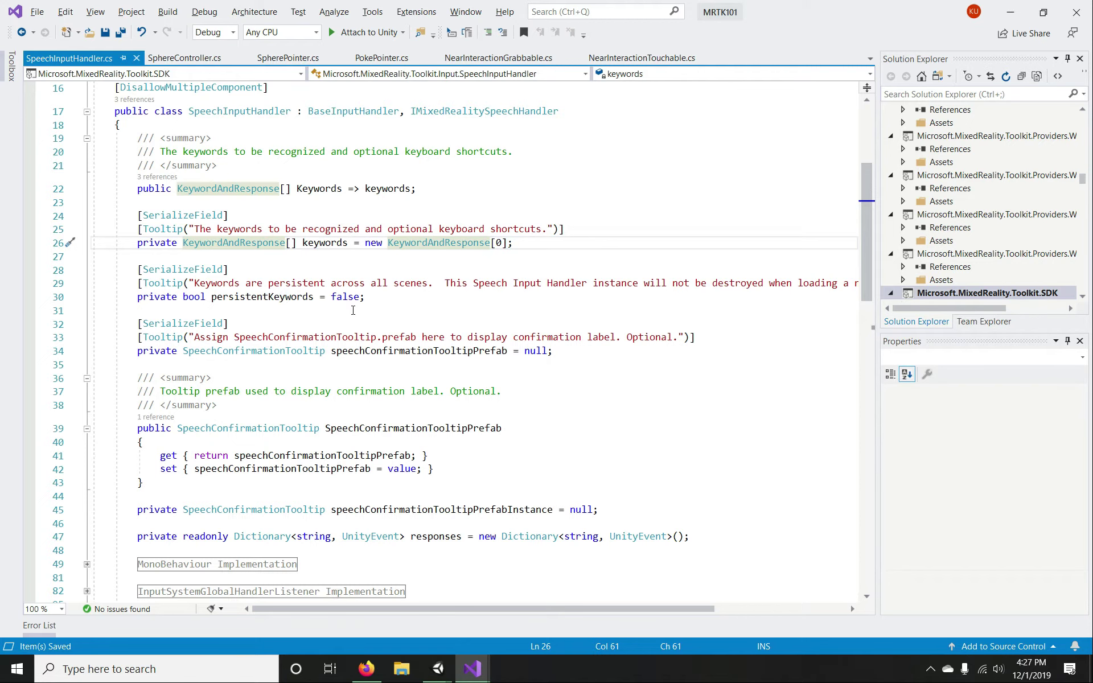
key(F12)
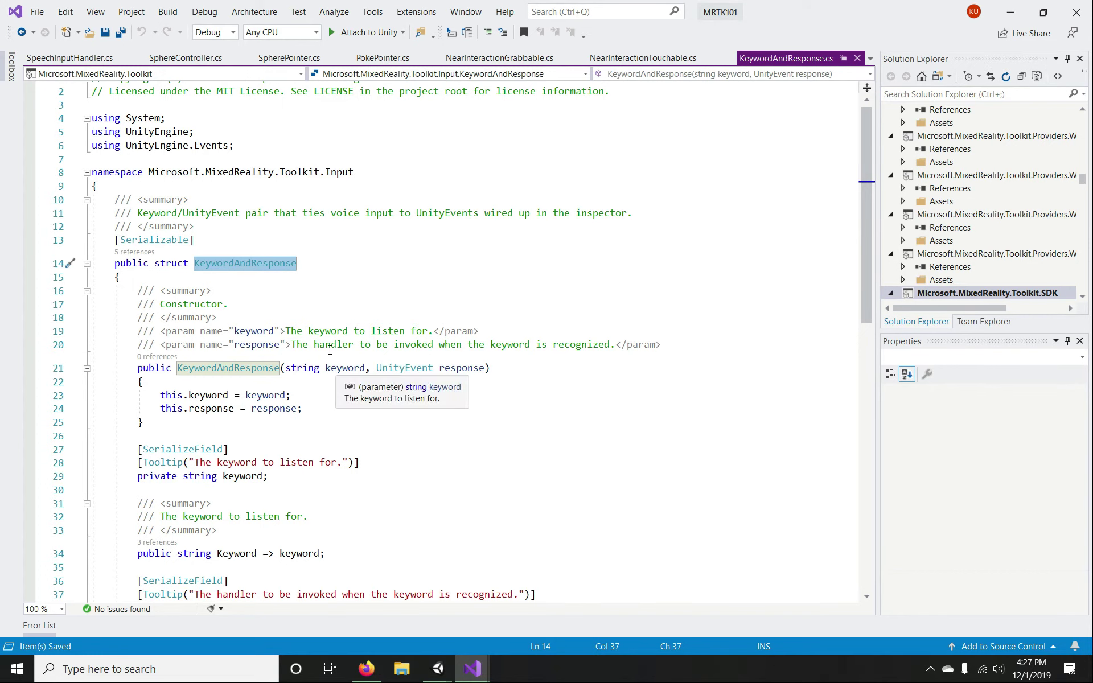
key(ctrl+minus)
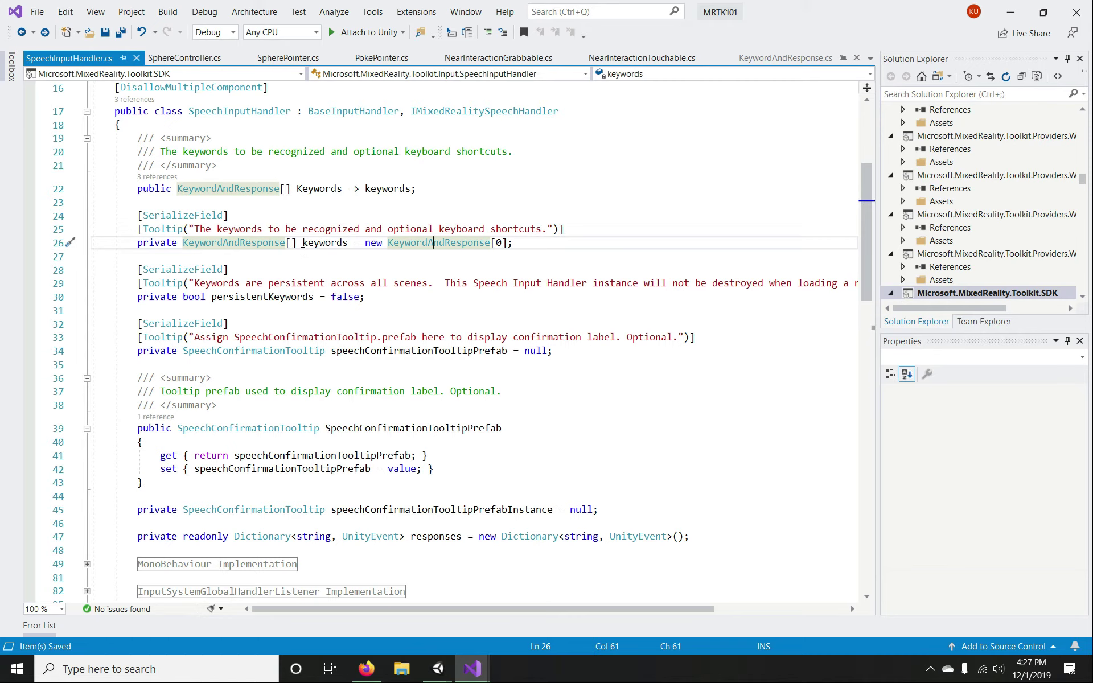
- Examine how OnSpeechKeywordRecognized looks up the recognized keyword, invokes keywordResponse and marks the event data as used
scroll(303, 251, down, 5)
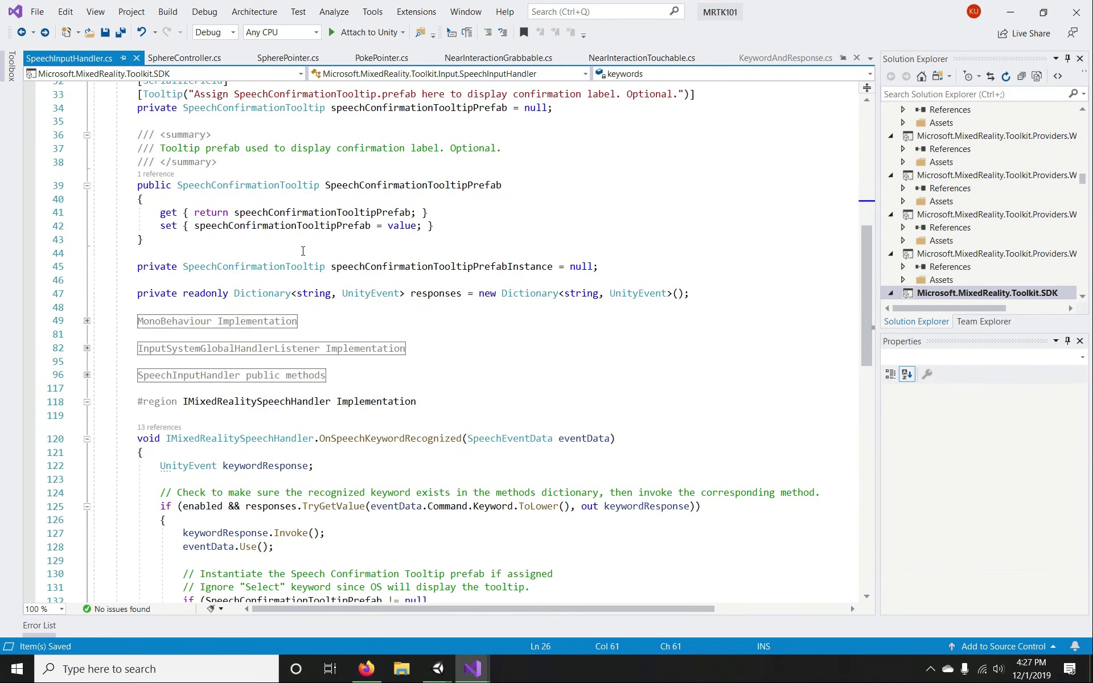
scroll(303, 251, down, 4)
scroll(303, 251, down, 3)
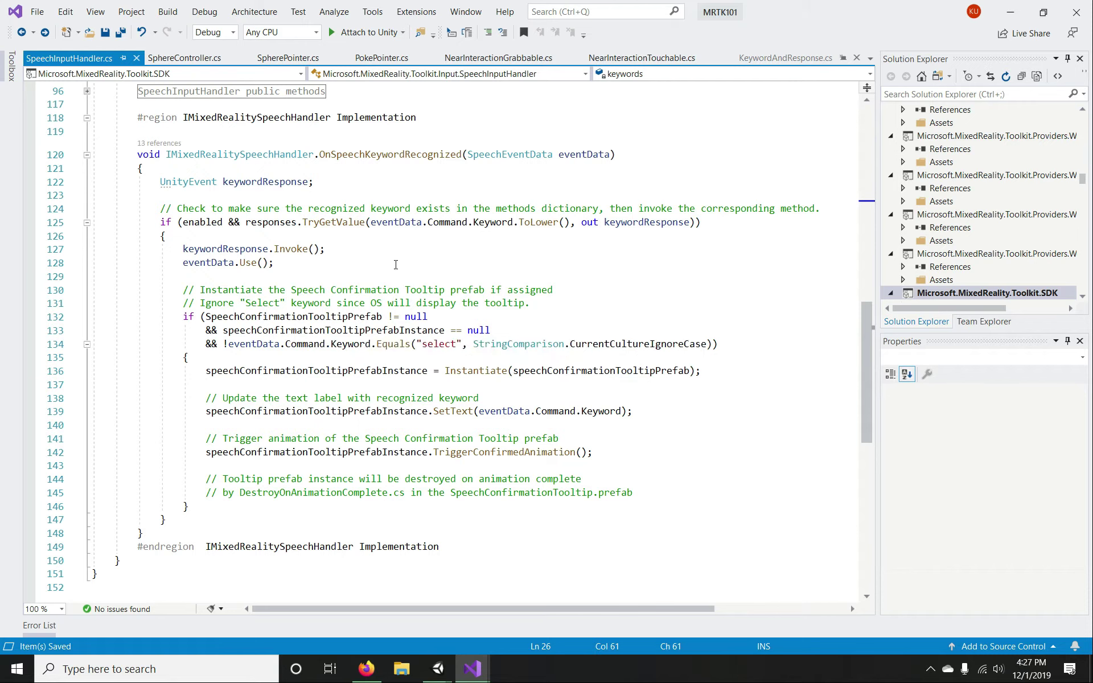
double_click(226, 248)
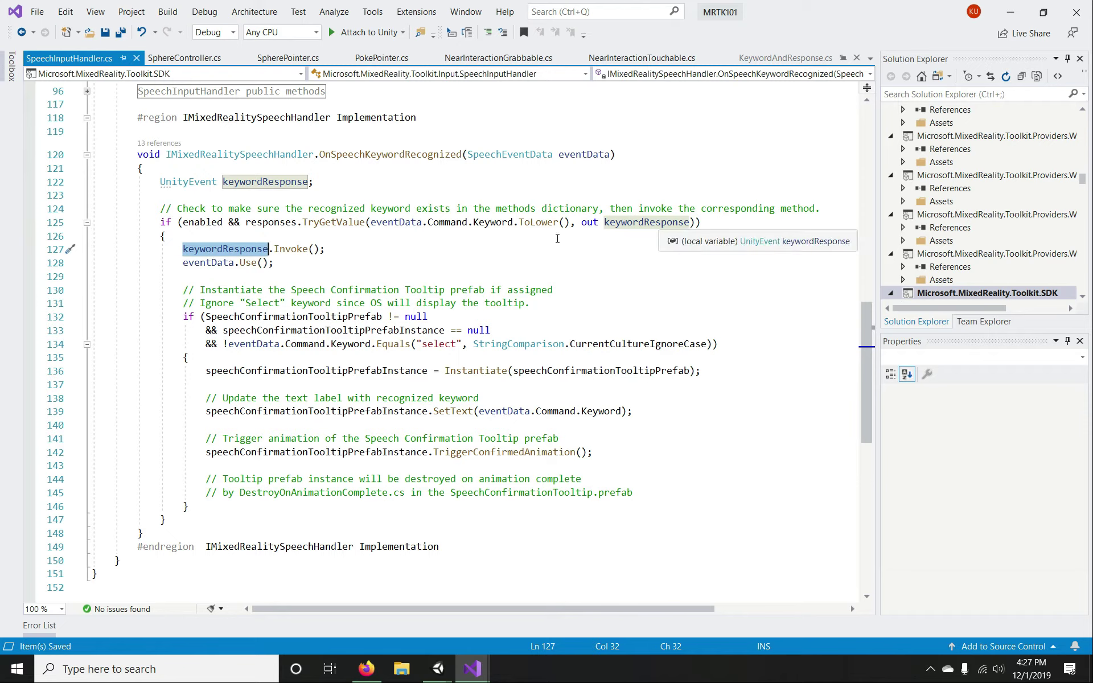
click(256, 262)
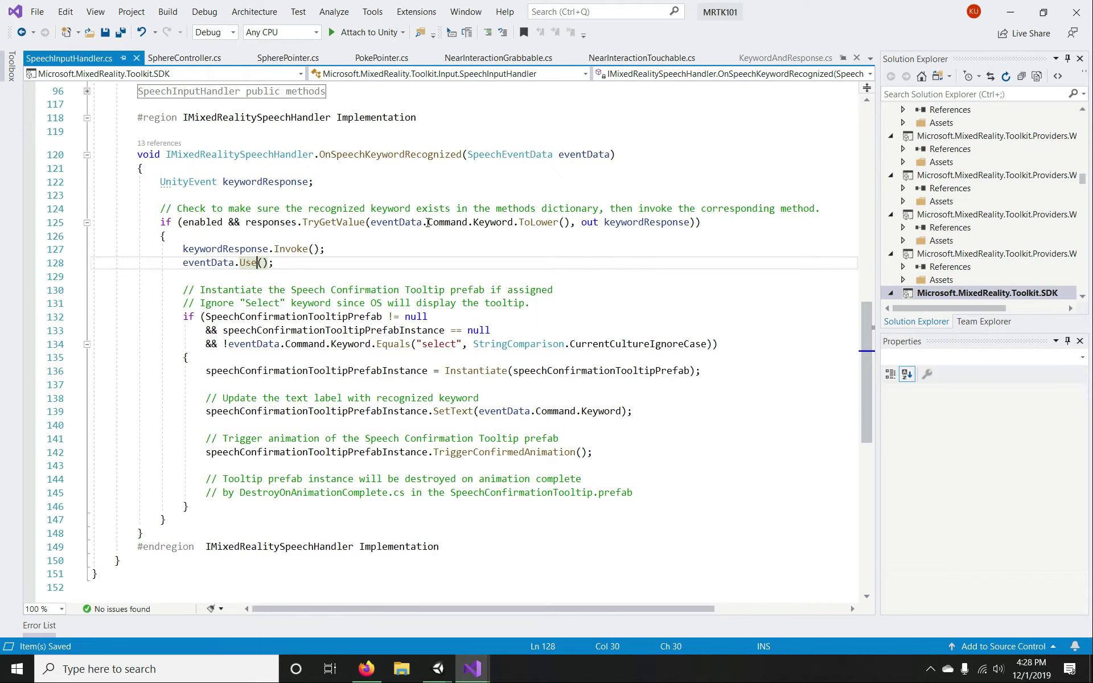
double_click(477, 224)
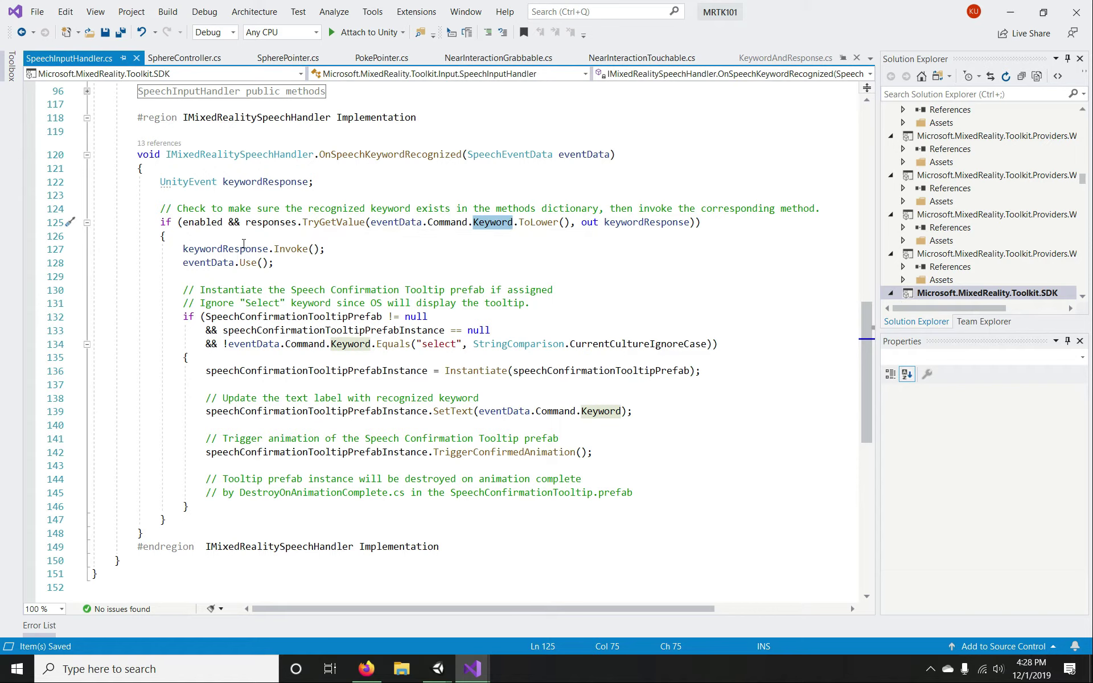
- Check the Unity project briefly, return to Visual Studio and review the ChangeColor method in SphereController.cs
key(alt+Tab)
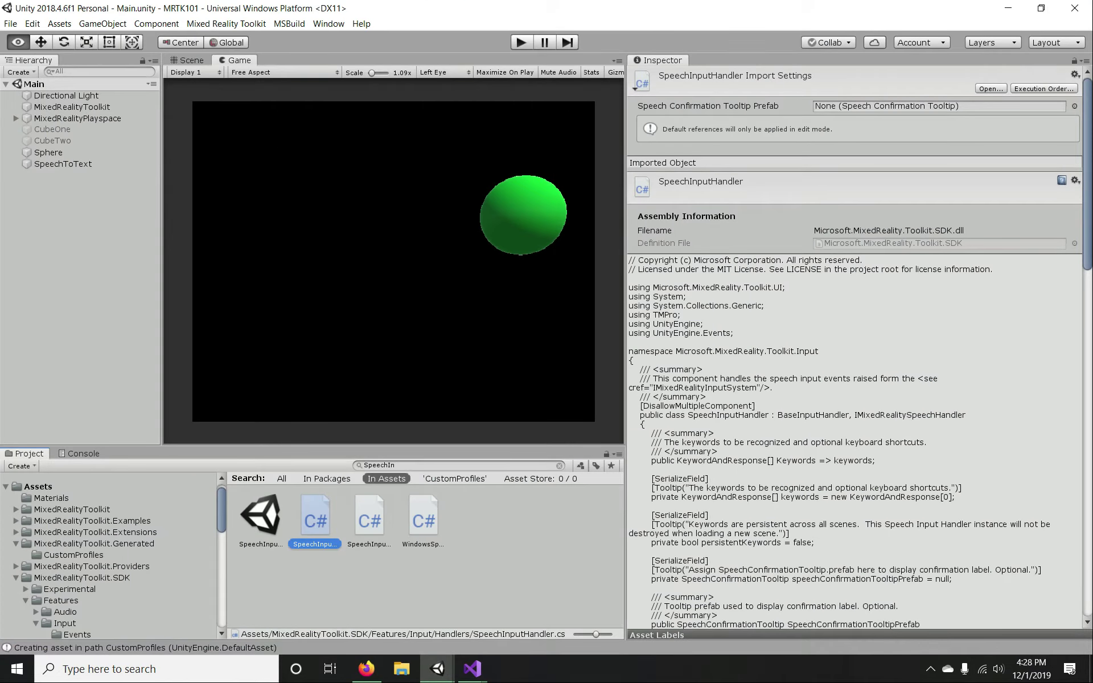
key(alt+Tab)
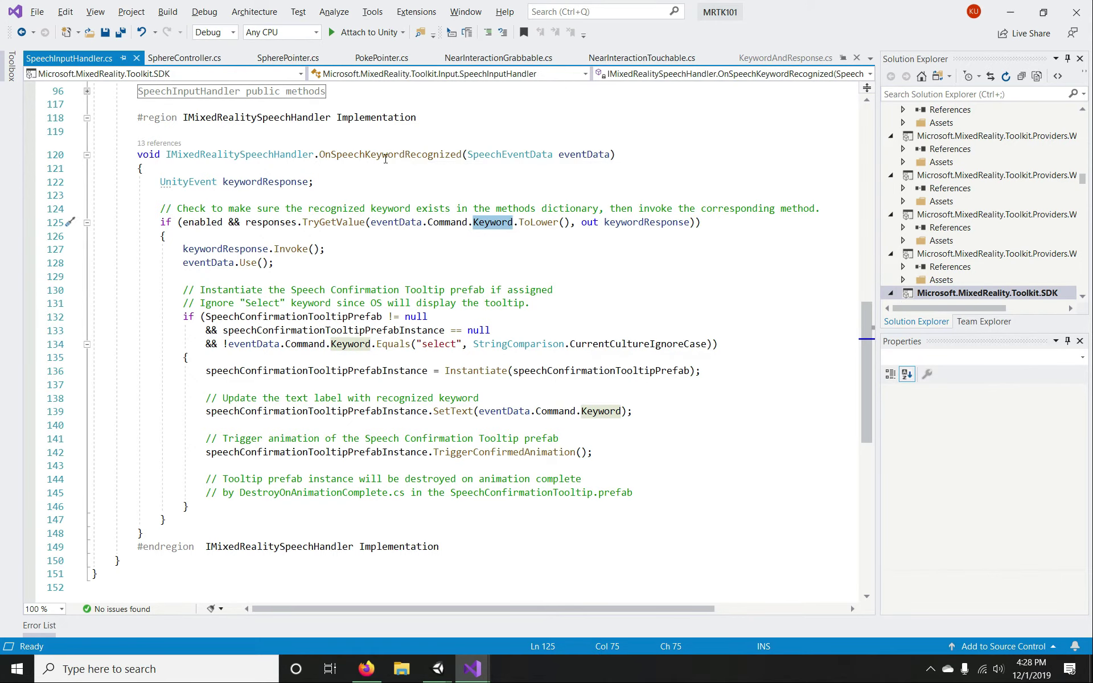
key(ctrl+Tab)
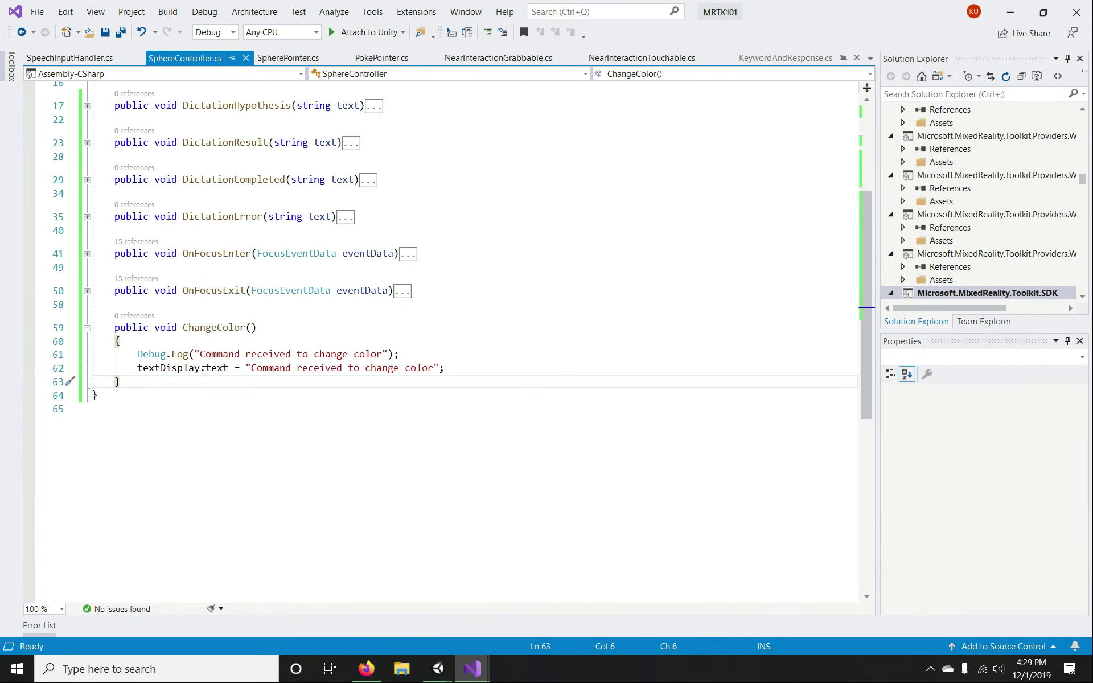
- Switch to the Unity Main scene, run it in play mode and show the Console to test the speech command
mouse_move(445, 680)
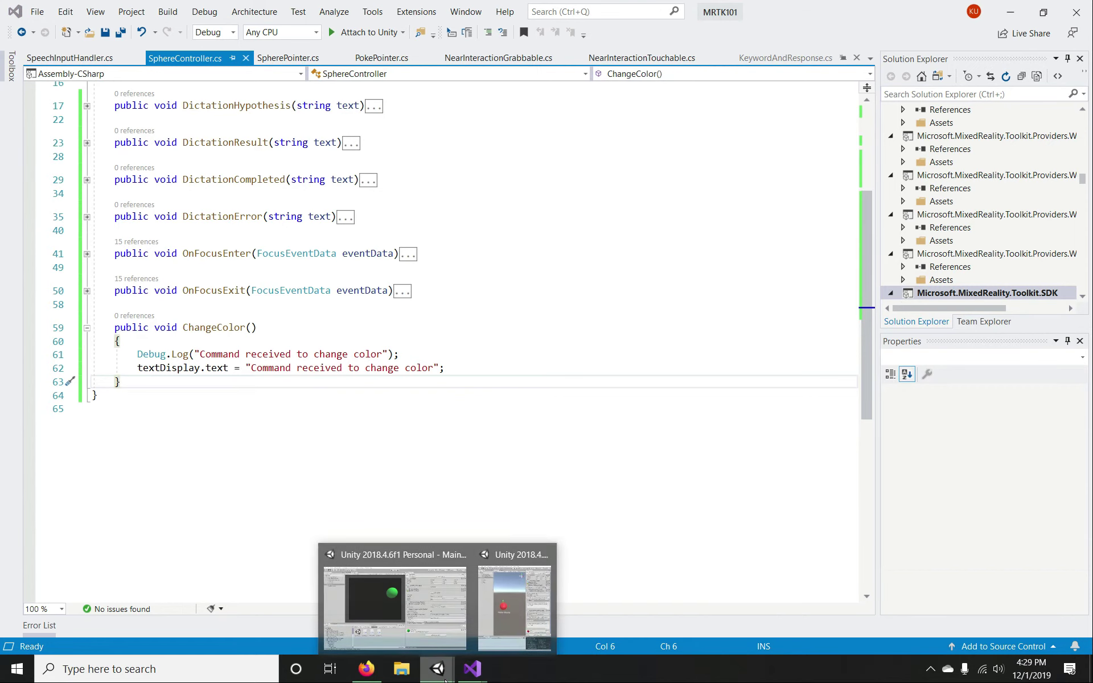
click(391, 630)
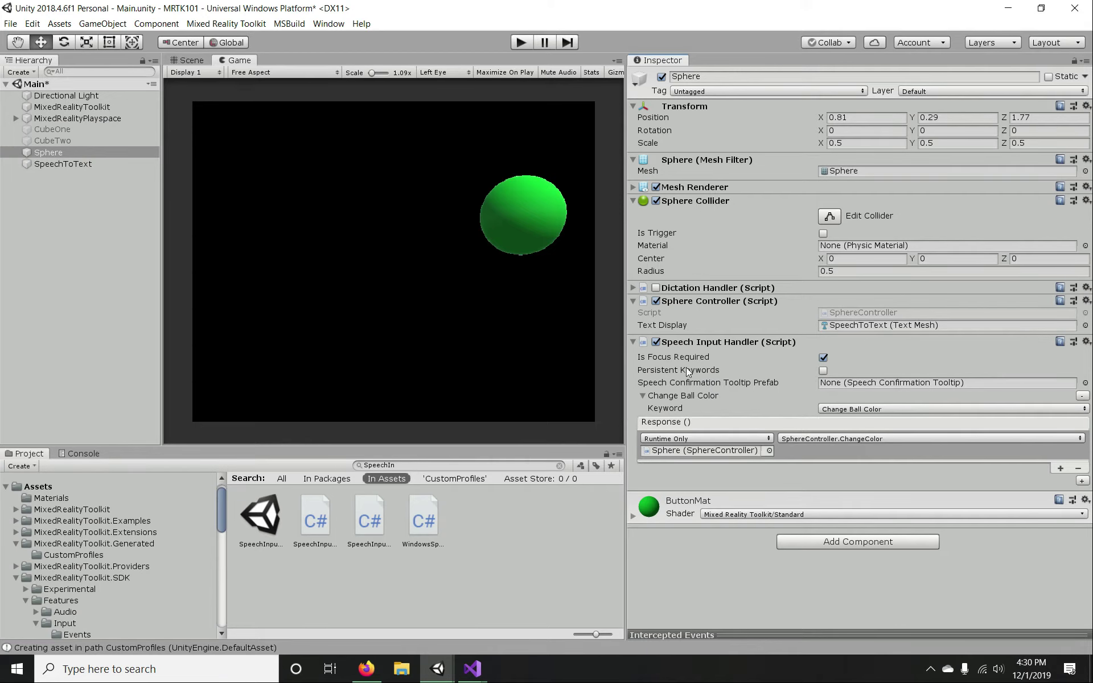
click(524, 42)
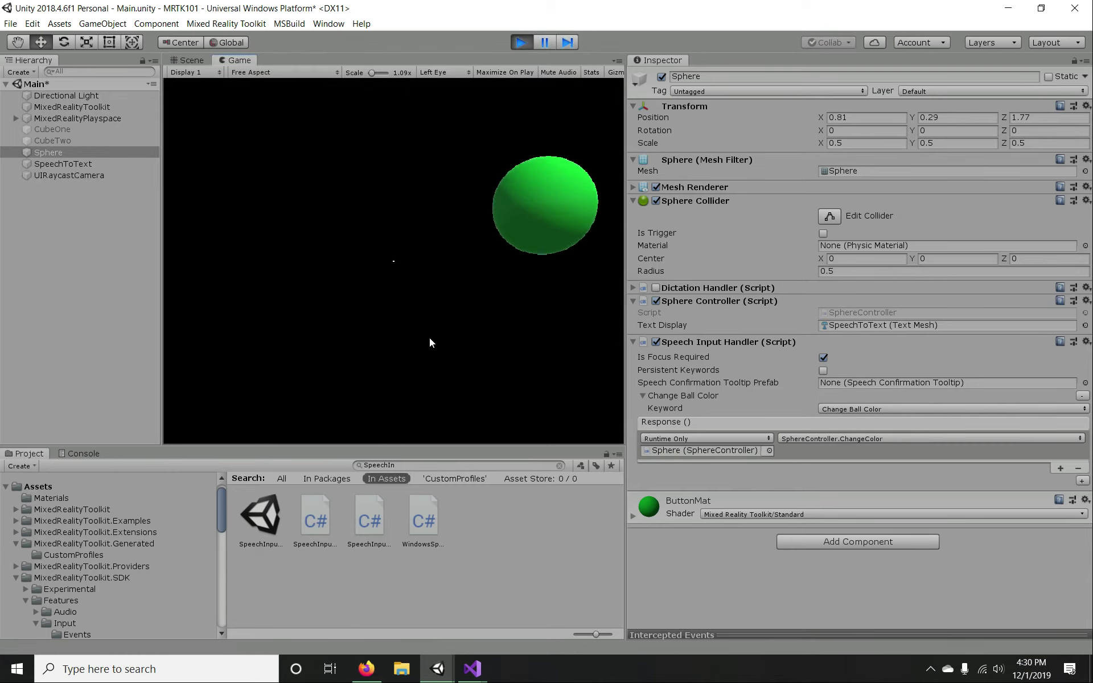
click(80, 454)
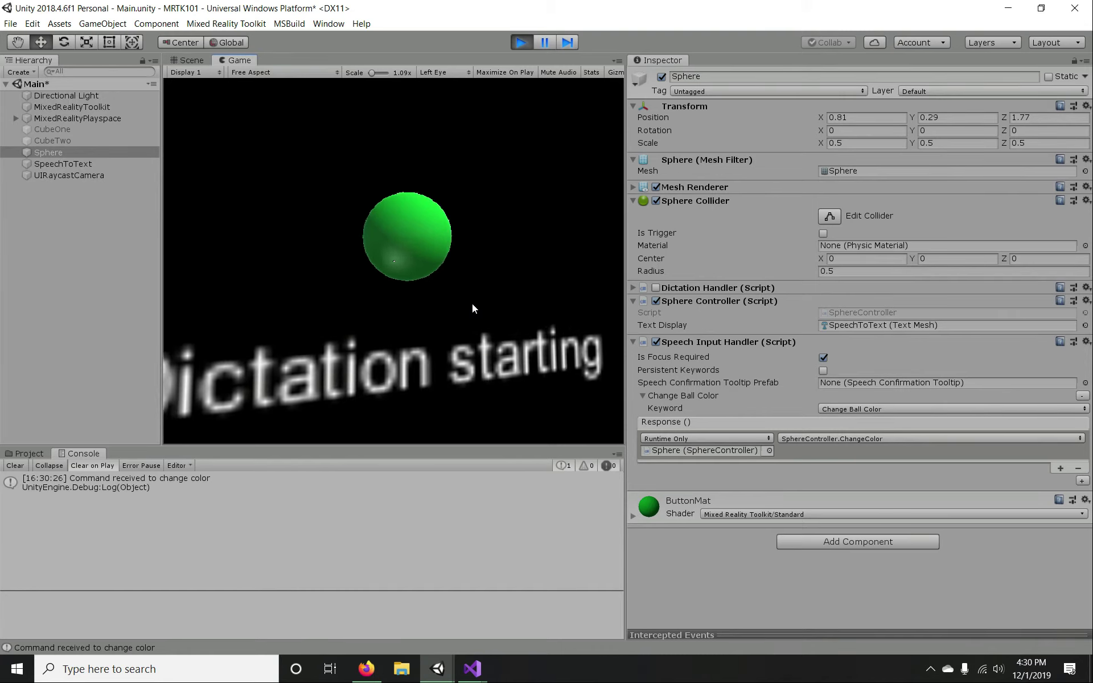
- Switch to Visual Studio and expand the OnFocusEnter method in SphereController.cs to review its code
key(alt+Tab)
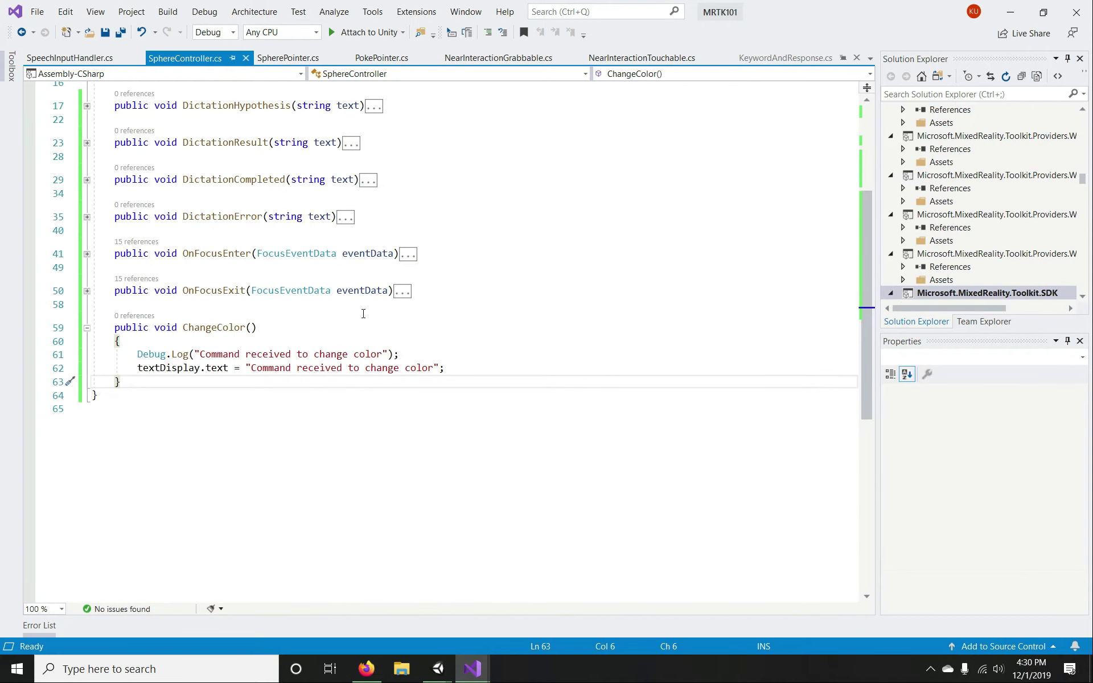
scroll(360, 313, up, 3)
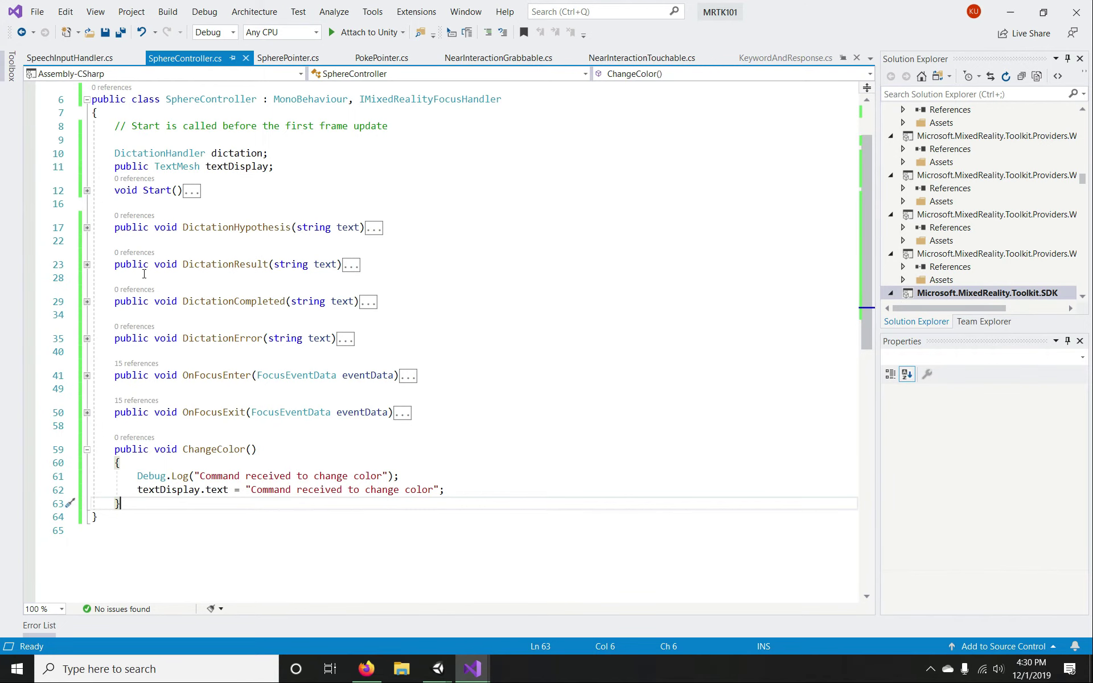
click(86, 375)
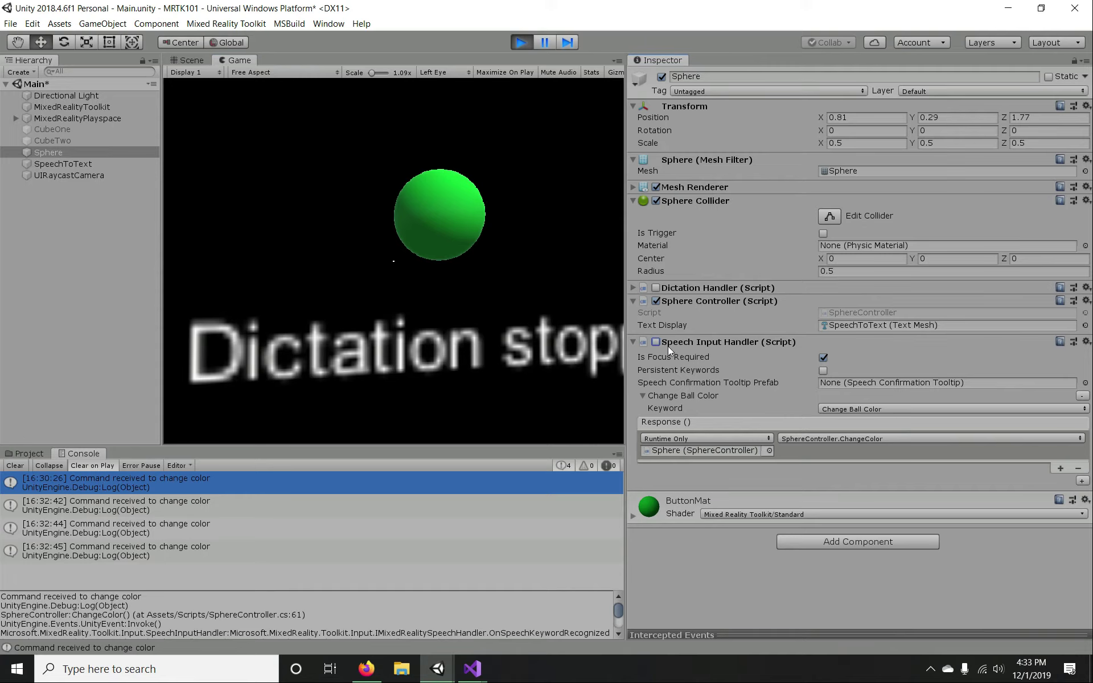
- Add an Input Action Handler component to the Sphere in Unity
click(842, 542)
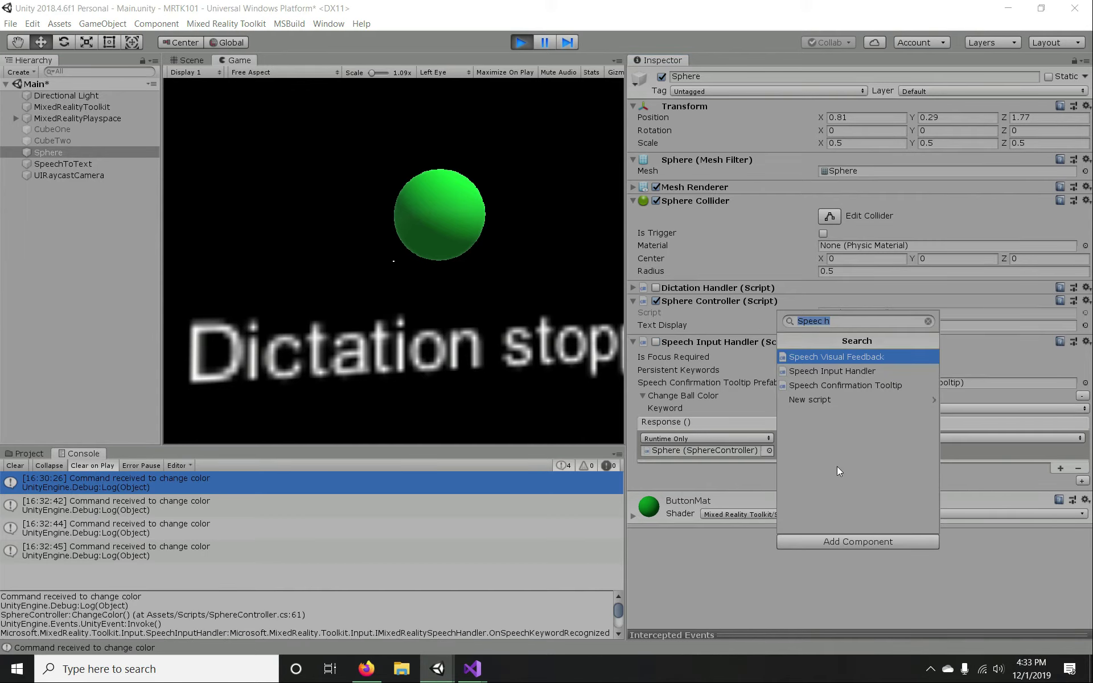
text(Input A)
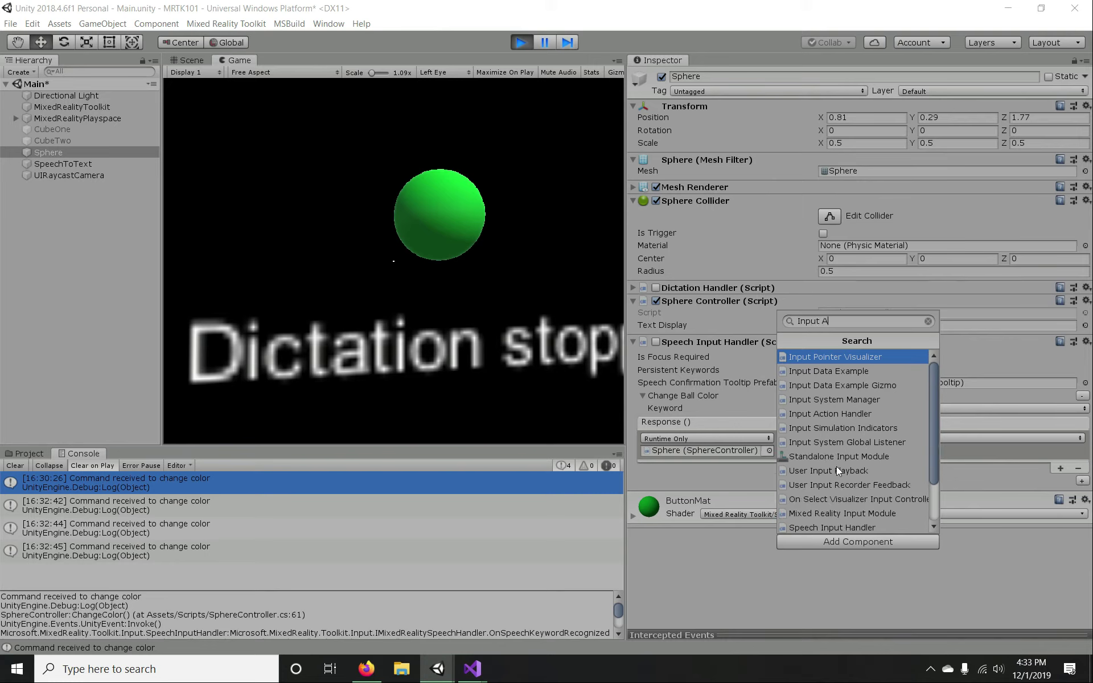
text(ct)
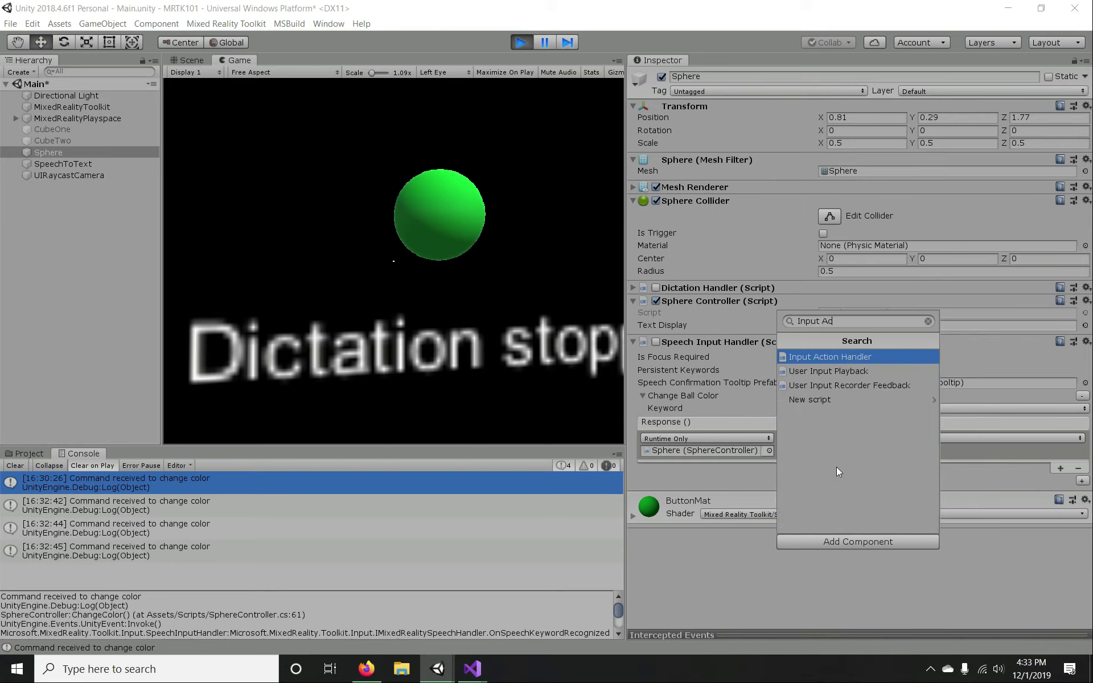
key(Return)
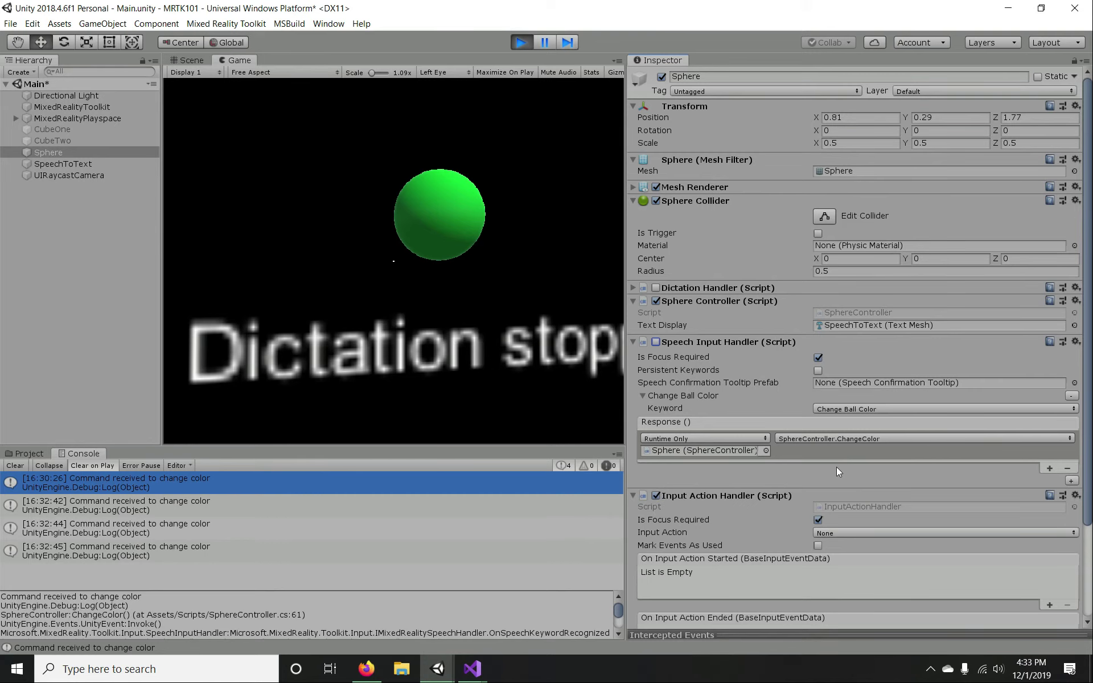
- Set the Input Action of the Sphere's Input Action Handler to Change Color
scroll(740, 420, down, 3)
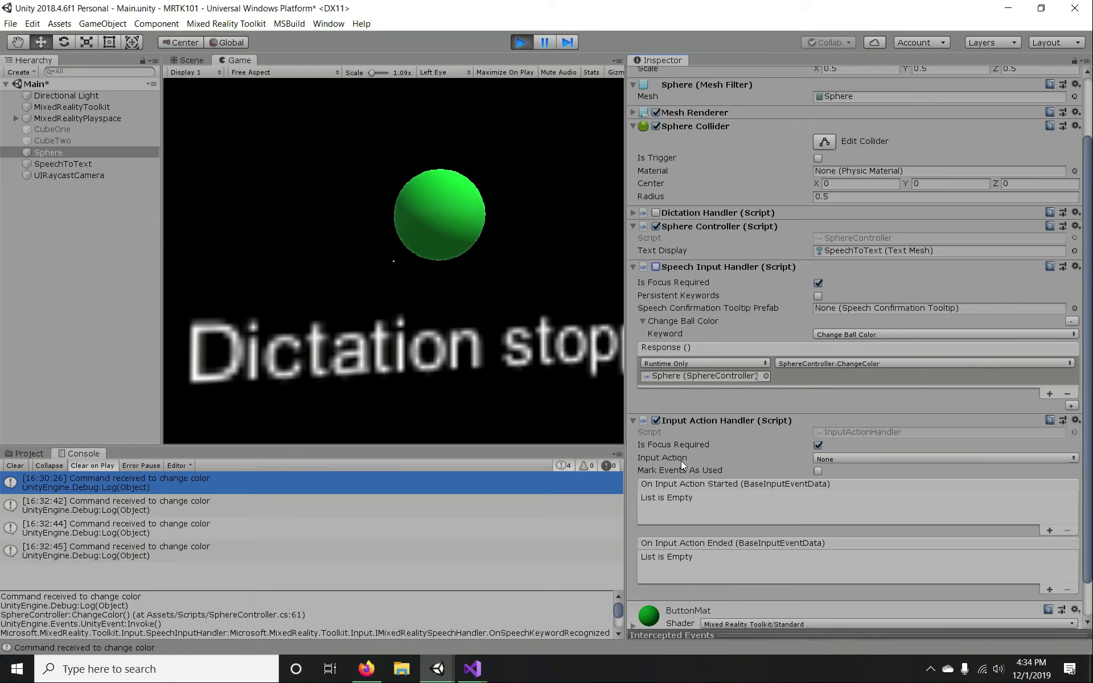
click(834, 459)
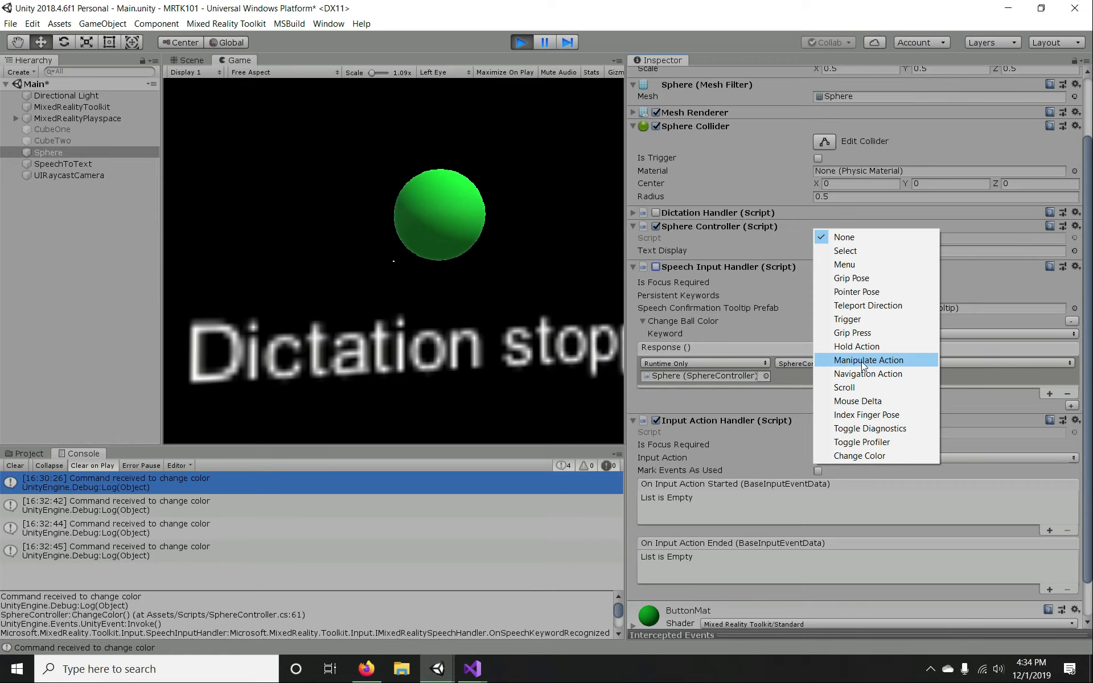
click(866, 456)
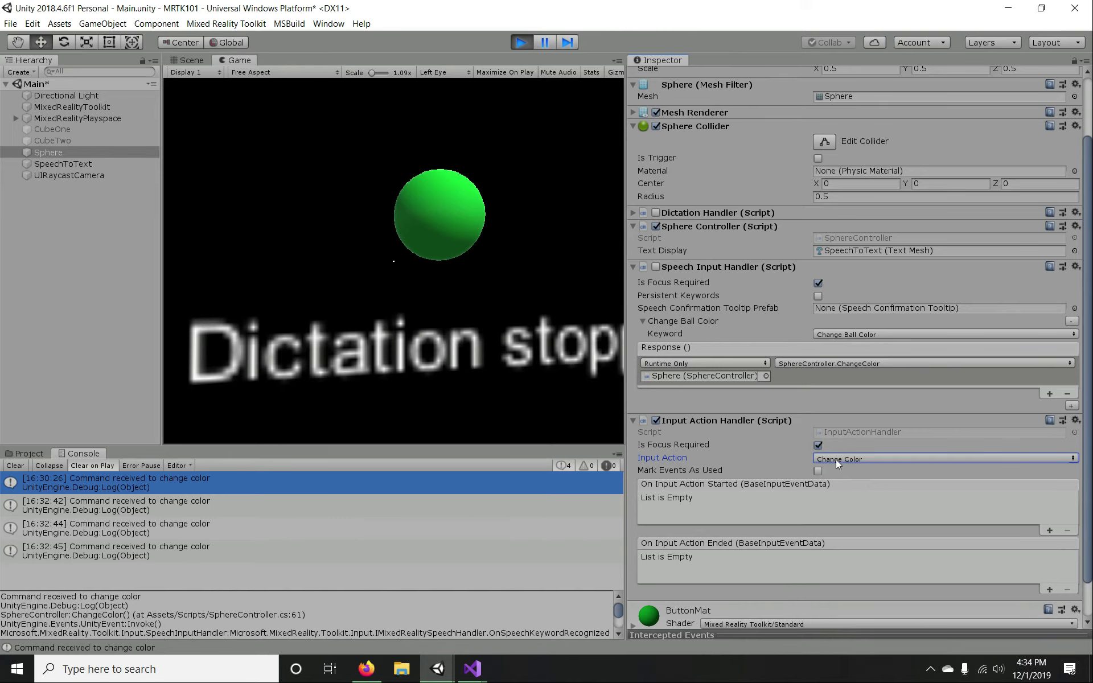
- Open the InputActionHandler script in Visual Studio and examine its class declaration, fields and OnInputActionStarted and OnInputActionEnded events
scroll(732, 452, down, 2)
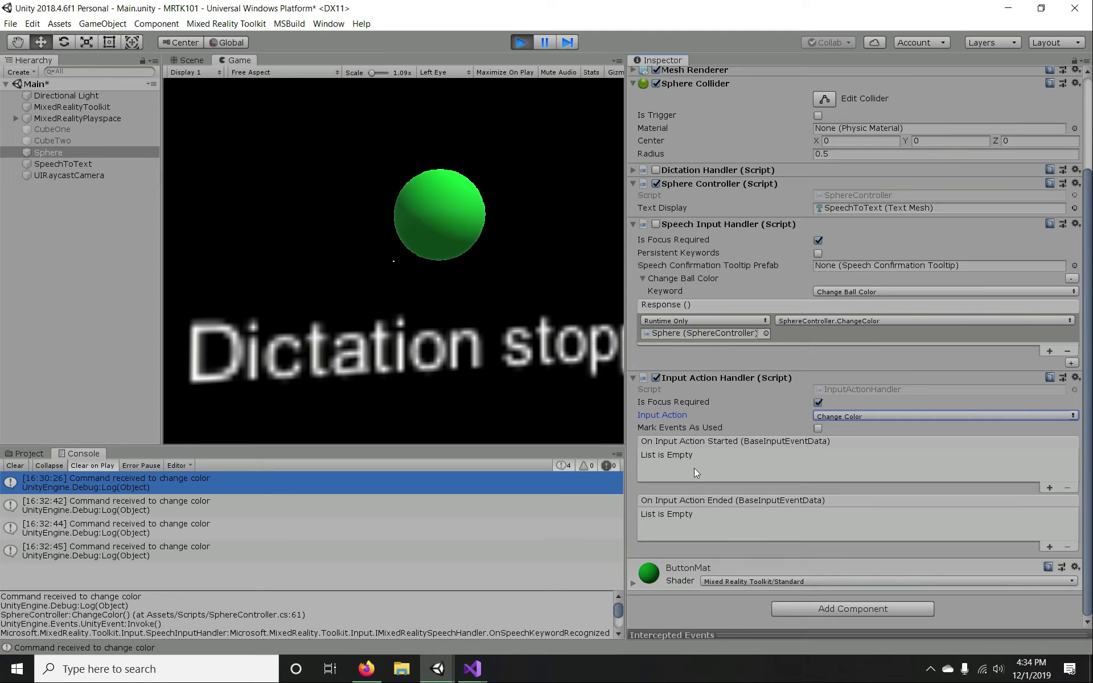
double_click(828, 391)
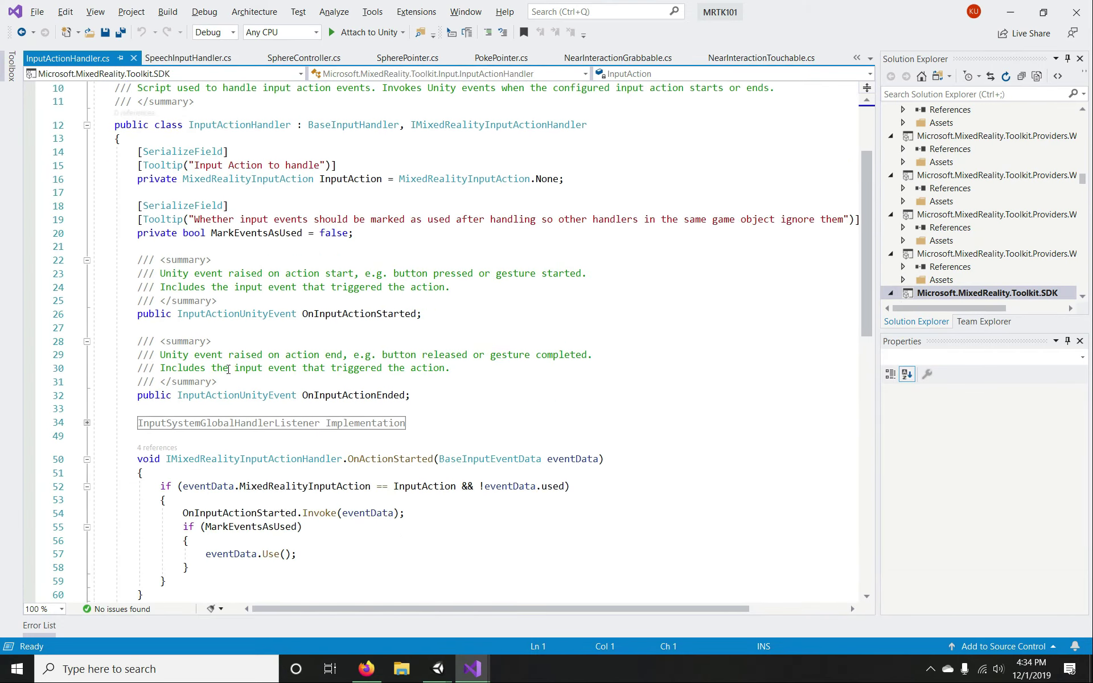
scroll(227, 370, down, 1)
scroll(528, 316, up, 4)
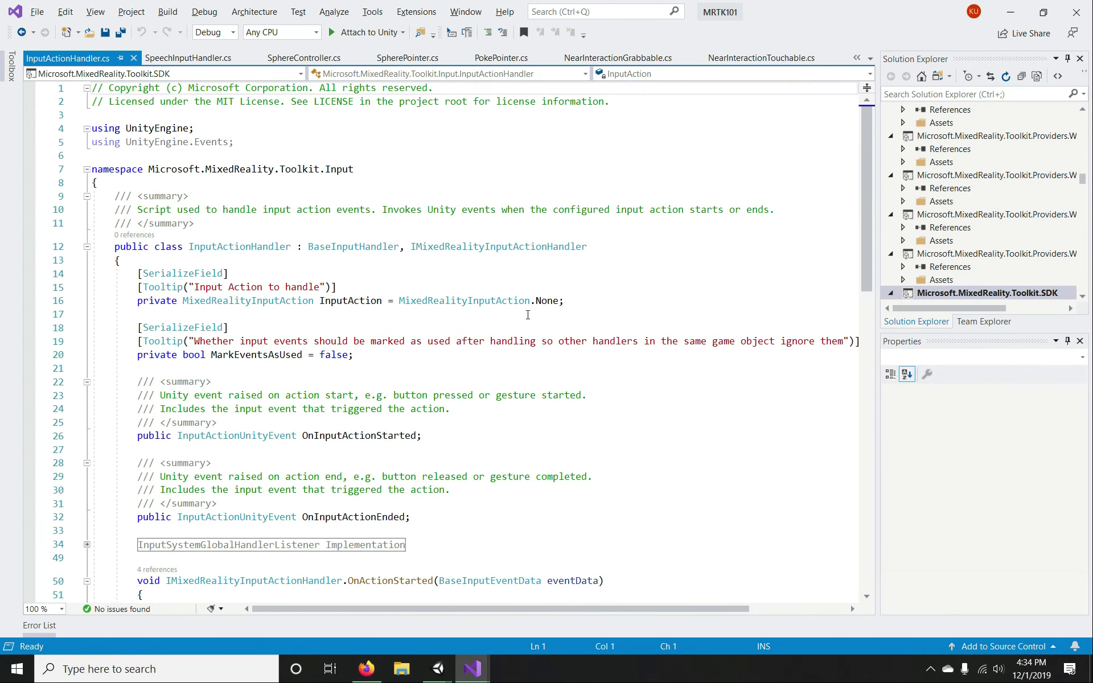
- Examine how InputActionHandler's OnActionStarted and OnActionEnded methods invoke the OnInputActionStarted and OnInputActionEnded events, then close the script
mouse_move(459, 244)
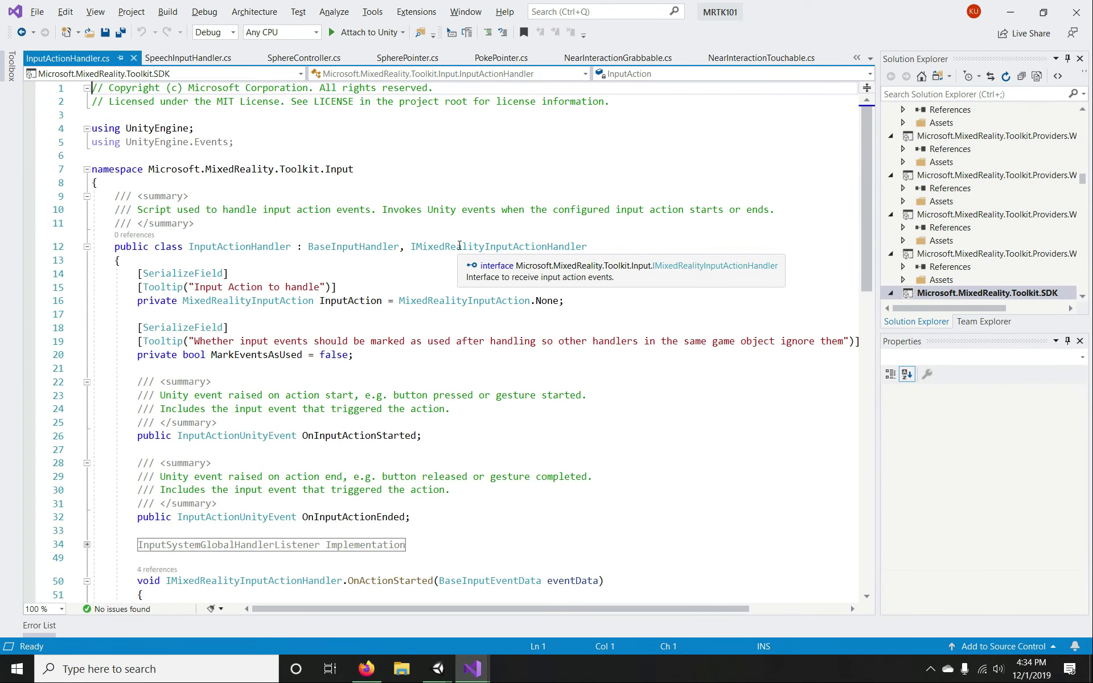
scroll(328, 284, down, 10)
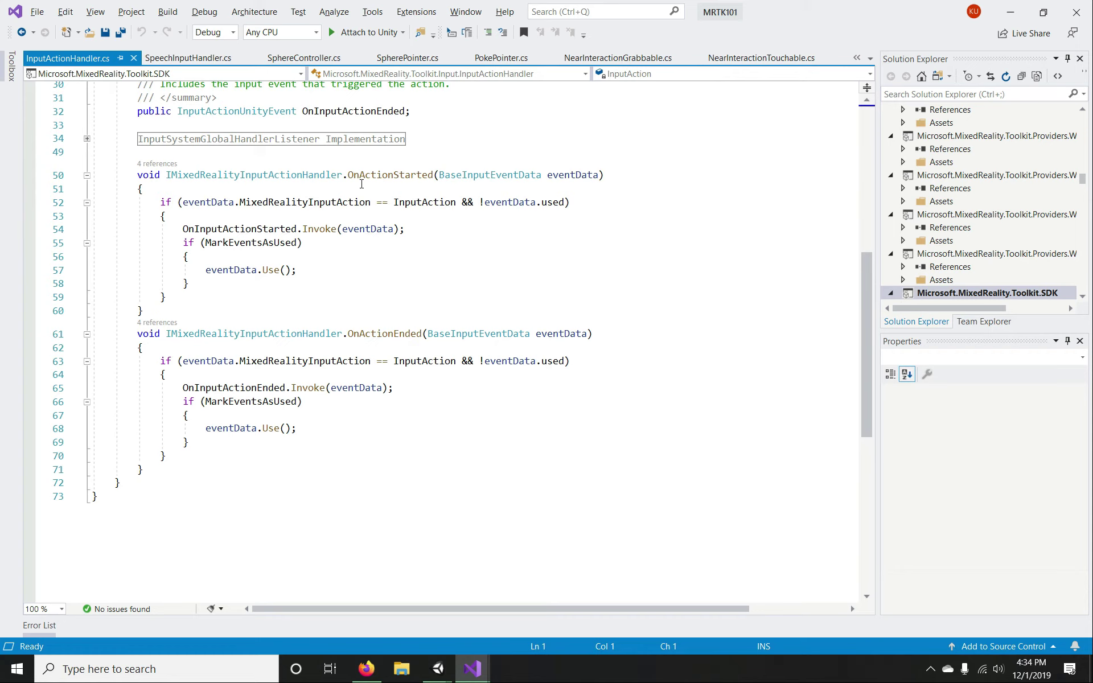
double_click(397, 175)
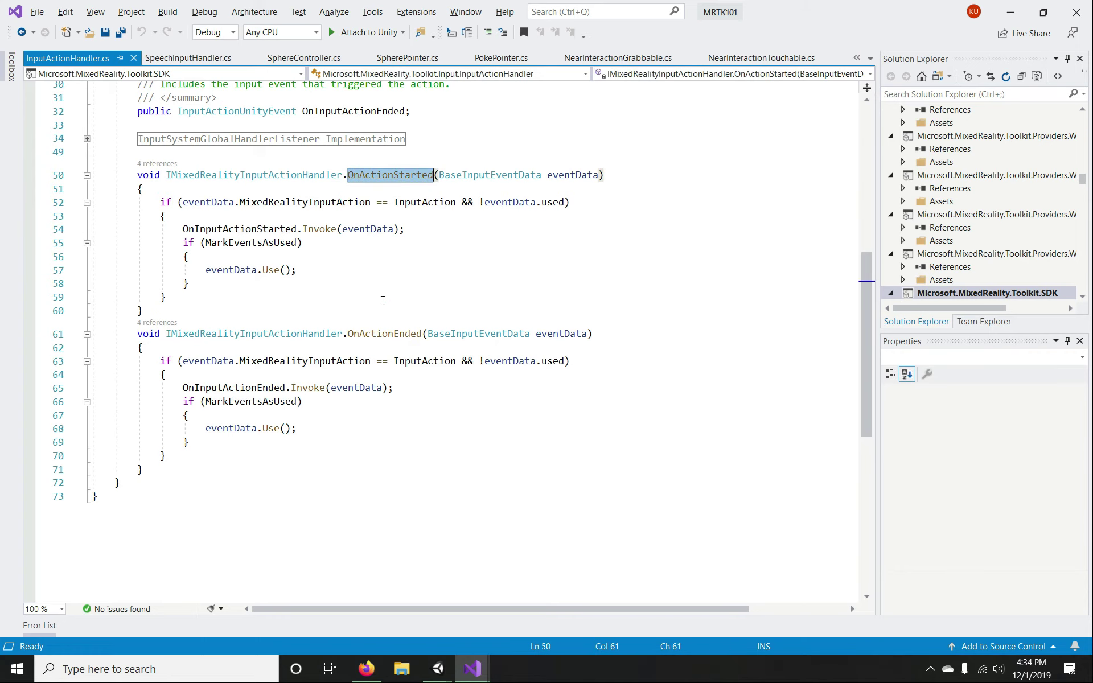
double_click(399, 333)
click(307, 270)
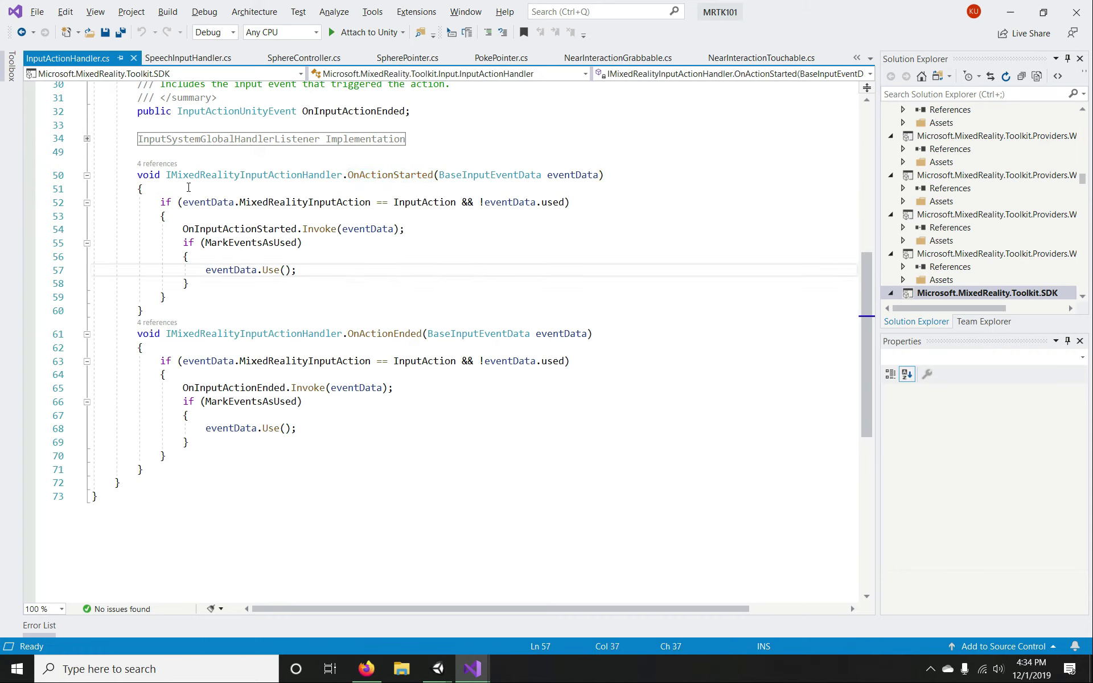
mouse_move(236, 246)
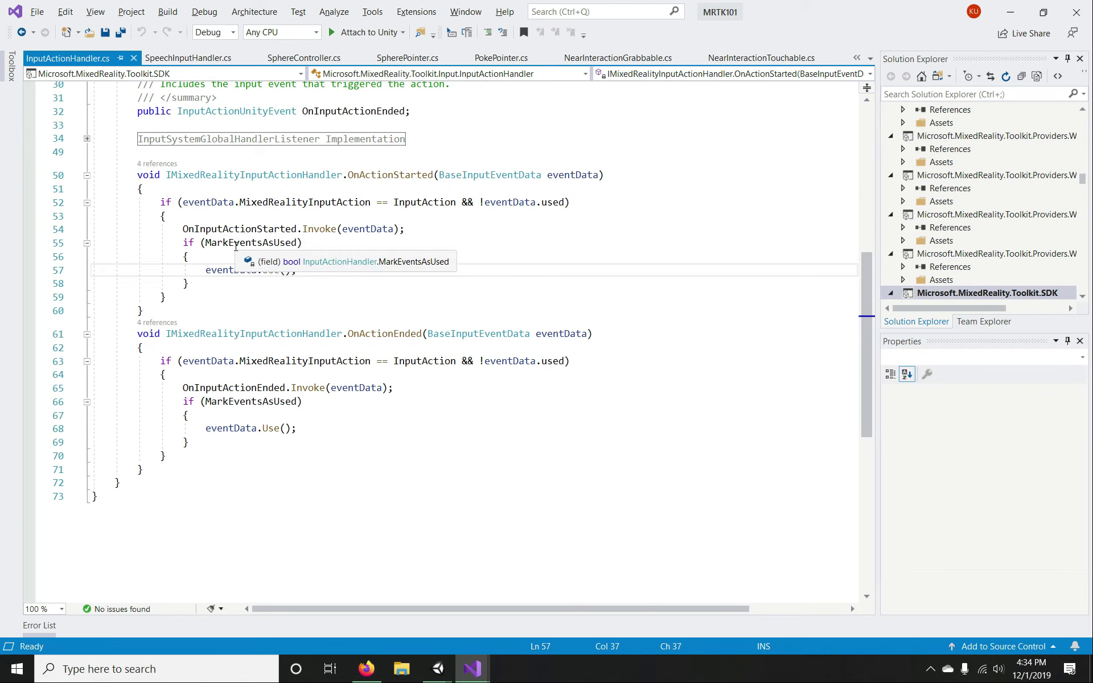
double_click(252, 229)
ctrl+click(251, 229)
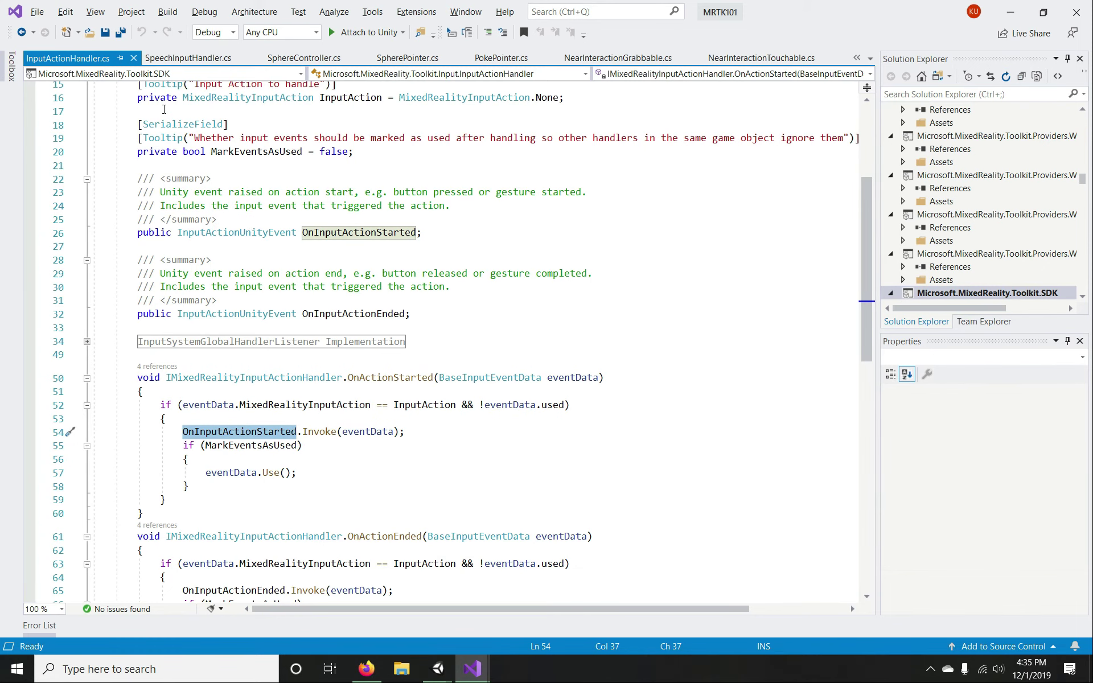
click(133, 58)
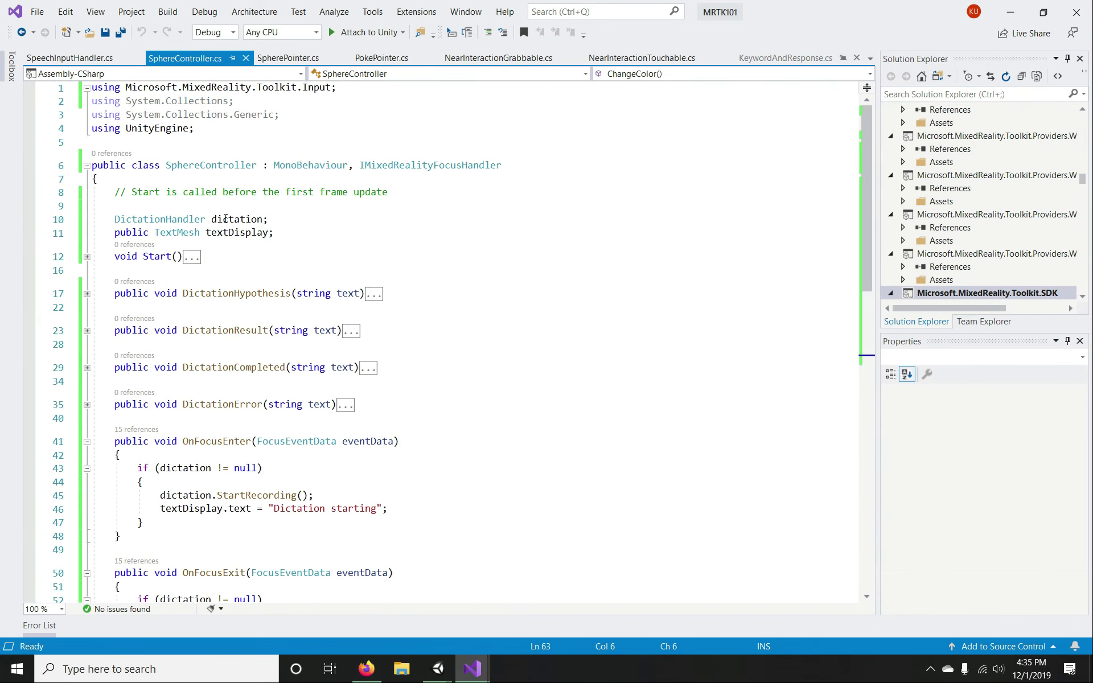
- Switch to Unity and add an On Input Action Started response on the Sphere that calls SphereController.ChangeColor
click(1010, 12)
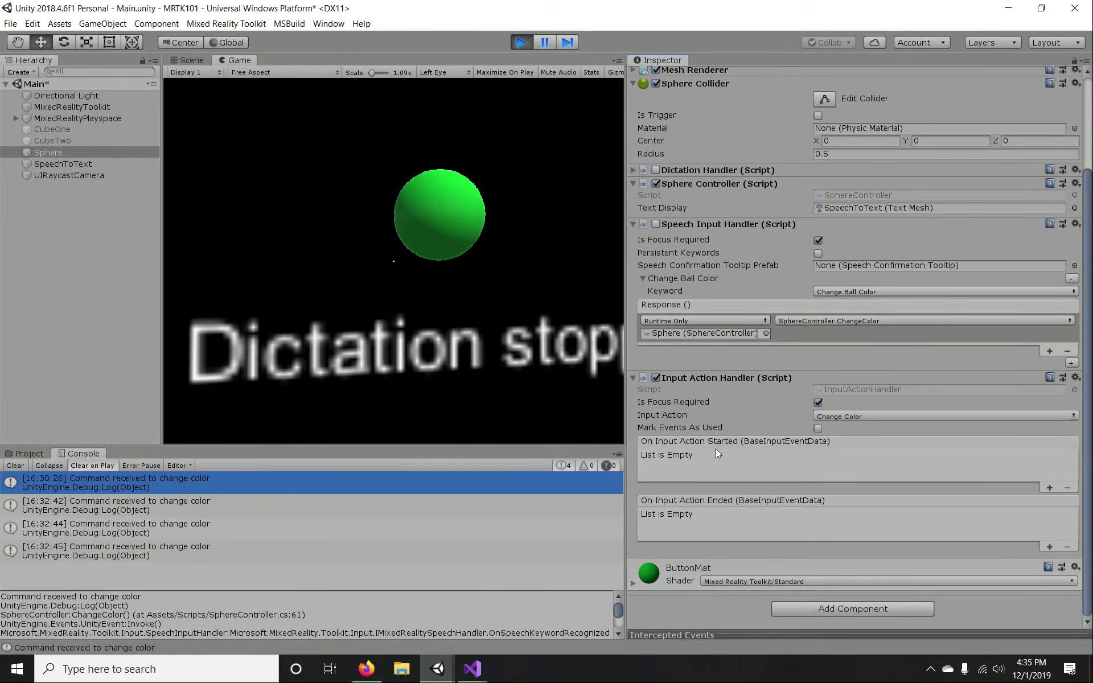
click(1049, 487)
drag(67, 151, 666, 479)
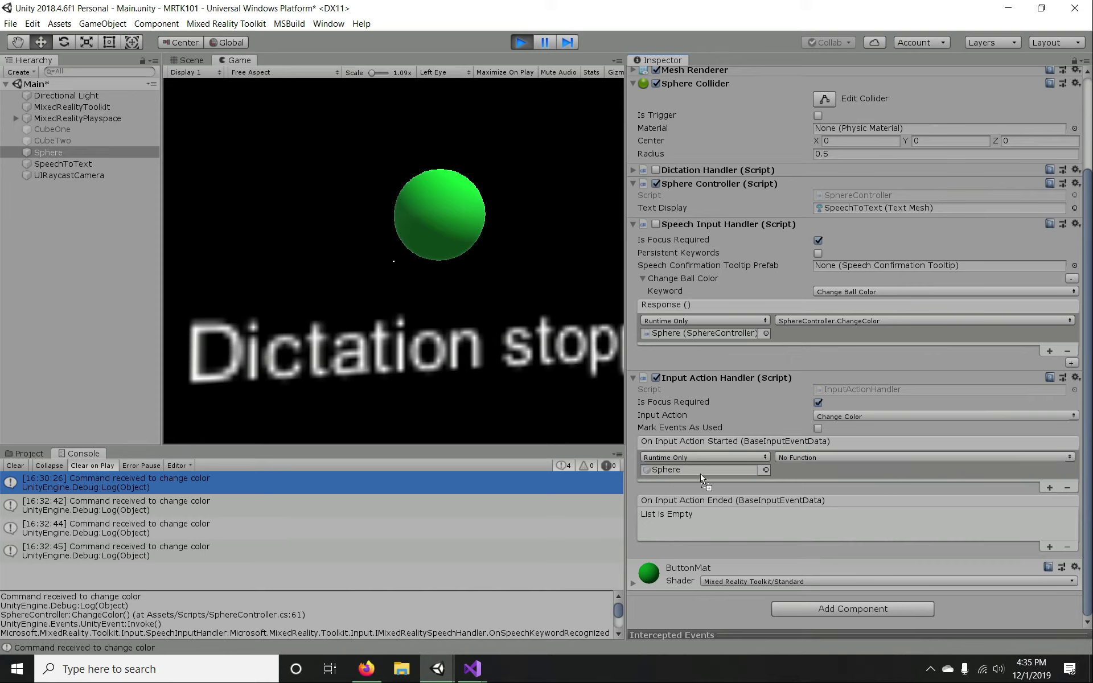
click(804, 459)
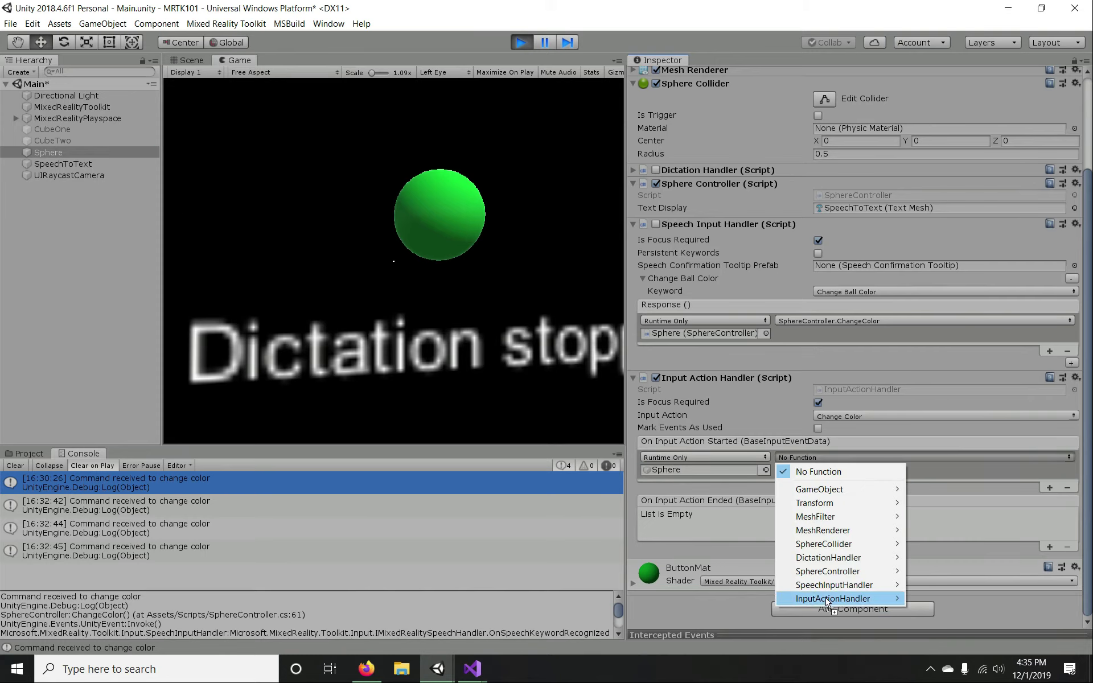
mouse_move(825, 587)
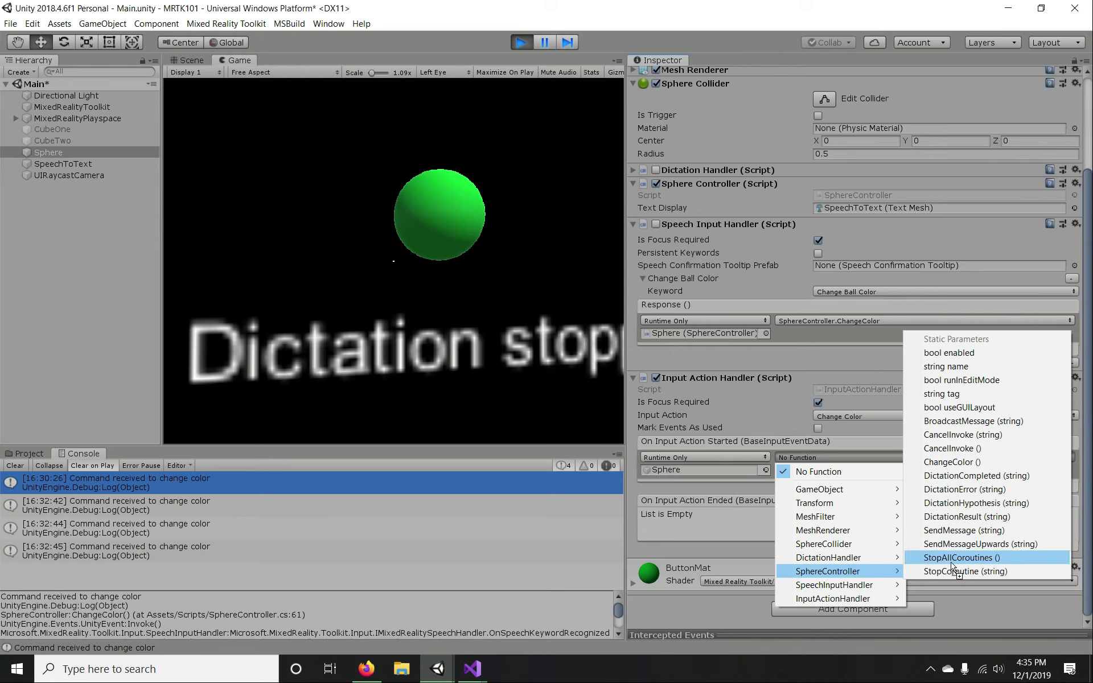
click(955, 462)
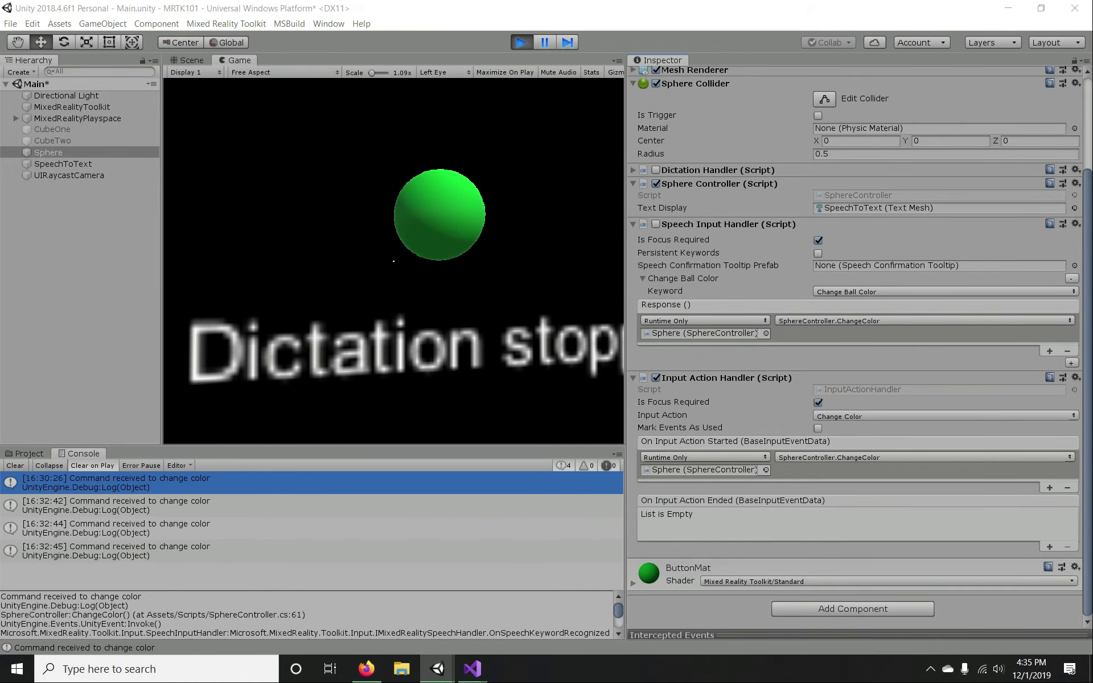
- Duplicate the ChangeColor method directly below the original in SphereController.cs in Visual Studio
scroll(120, 333, down, 3)
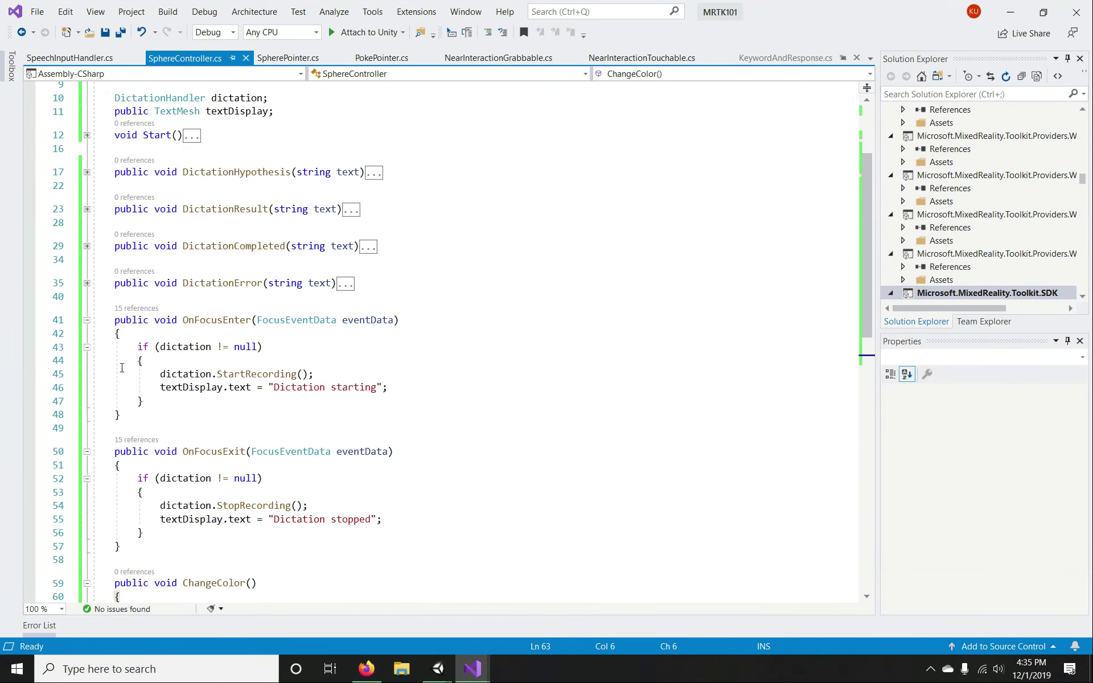
scroll(120, 333, down, 4)
drag(112, 423, 121, 476)
key(ctrl+c)
click(143, 479)
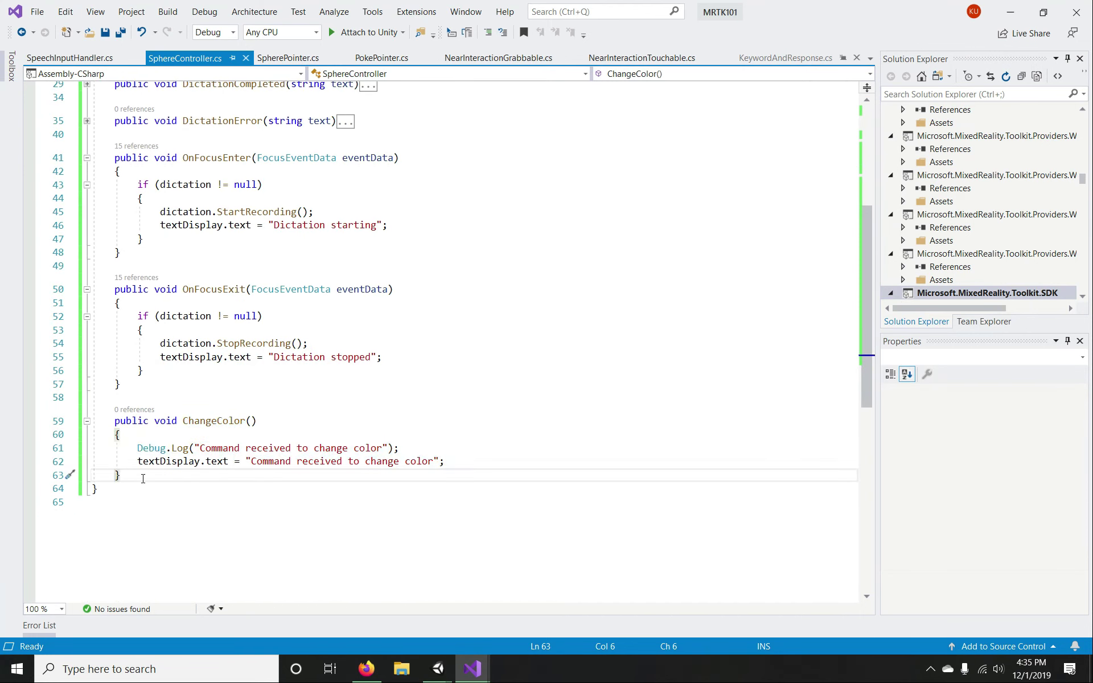
key(Return)
key(Return)
key(ctrl+v)
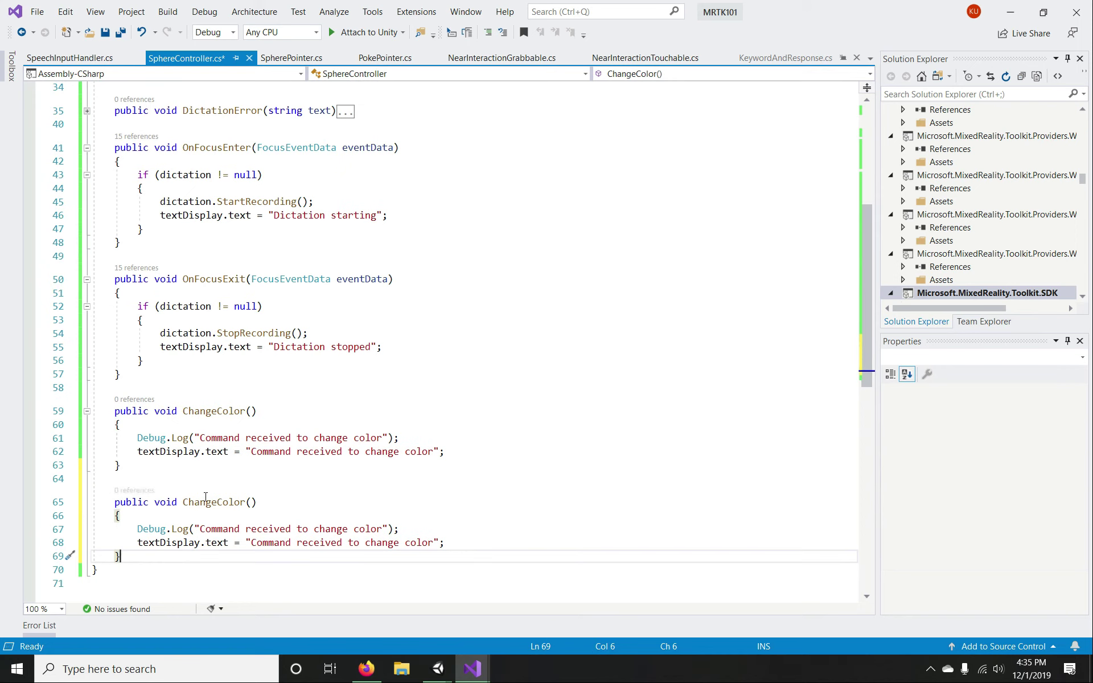
- Give the duplicated ChangeColor method a BaseInputEventData parameter named data and save the script
click(251, 502)
text(Bas)
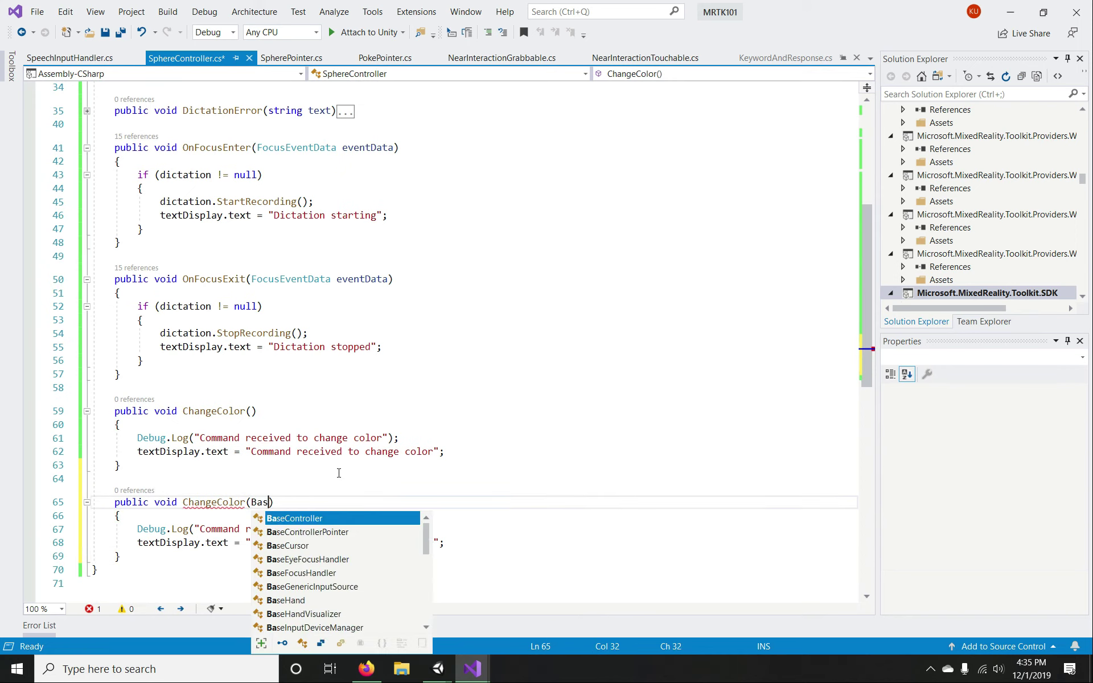
text(eI)
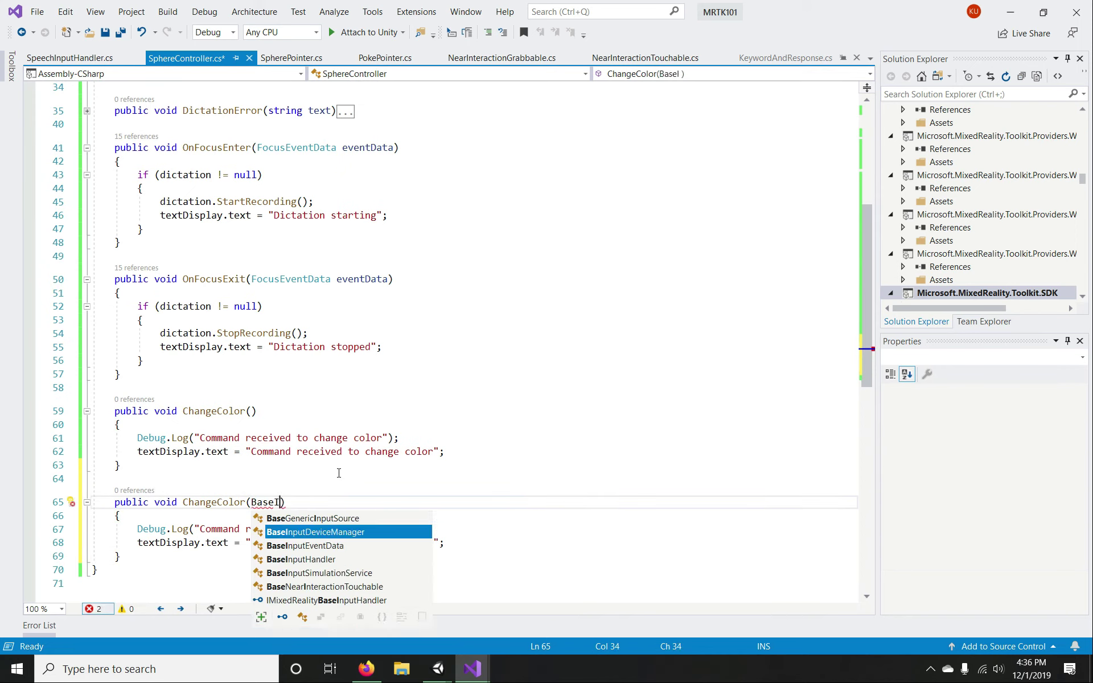
key(Down)
key(Tab)
text(data)
key(ctrl+s)
click(354, 470)
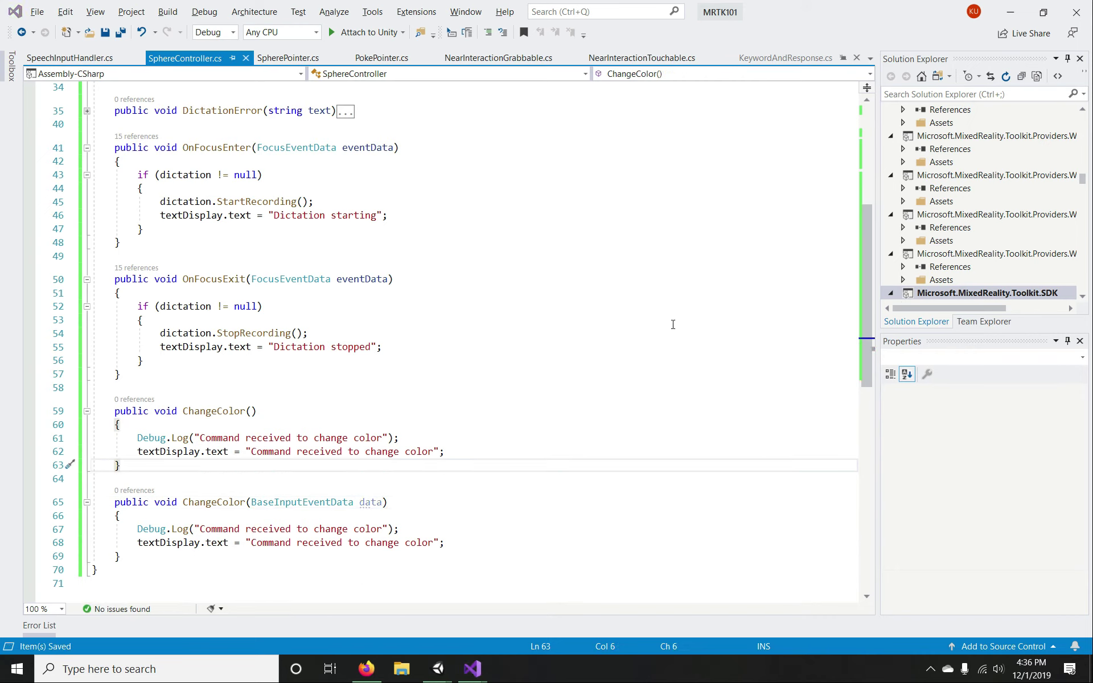
- Rename the ChangeColor method that takes BaseInputEventData as ChangeColorAction and save the script
key(alt+Tab)
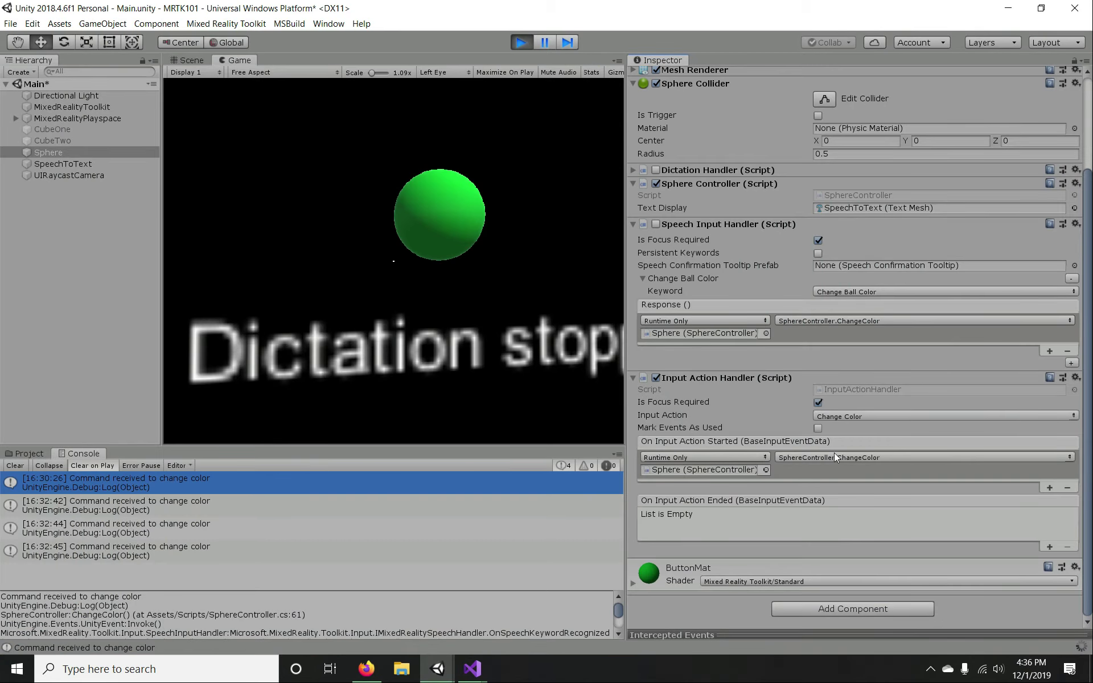
key(alt+Tab)
click(246, 502)
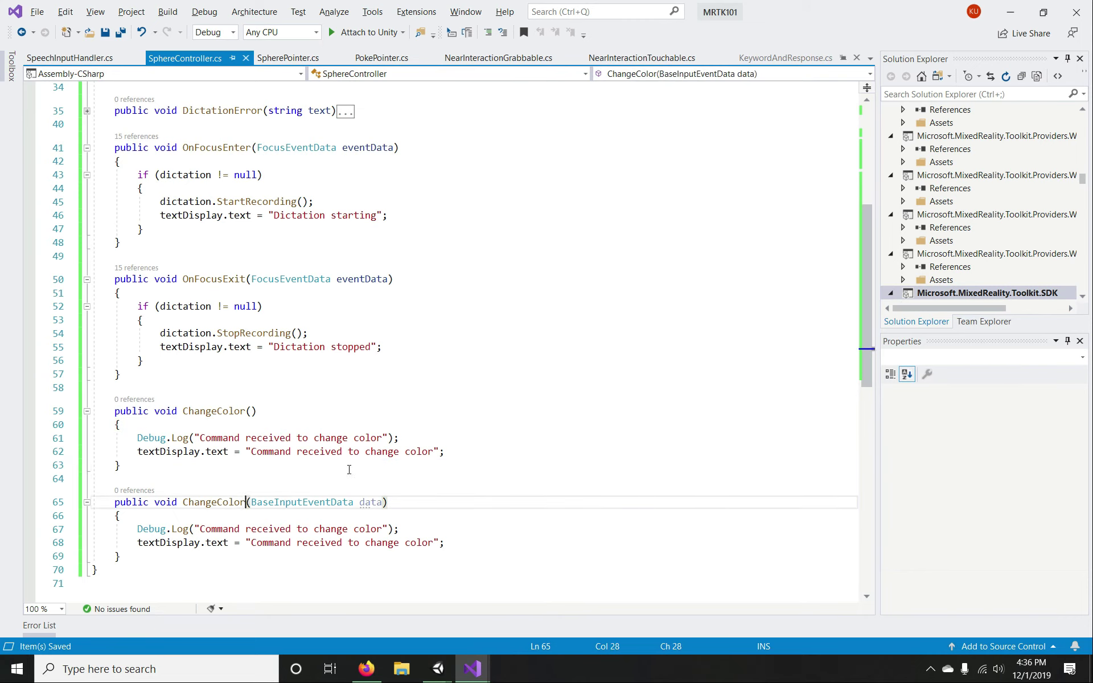
text(Eve)
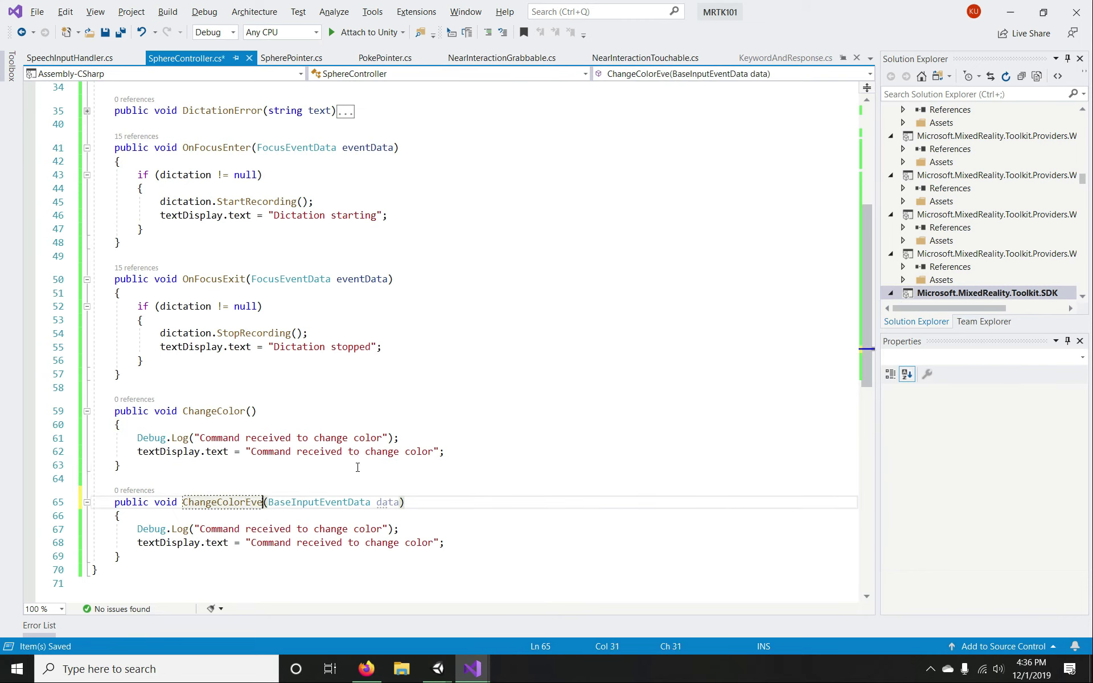
key(BackSpace)
key(BackSpace)
key(BackSpace)
text(Act)
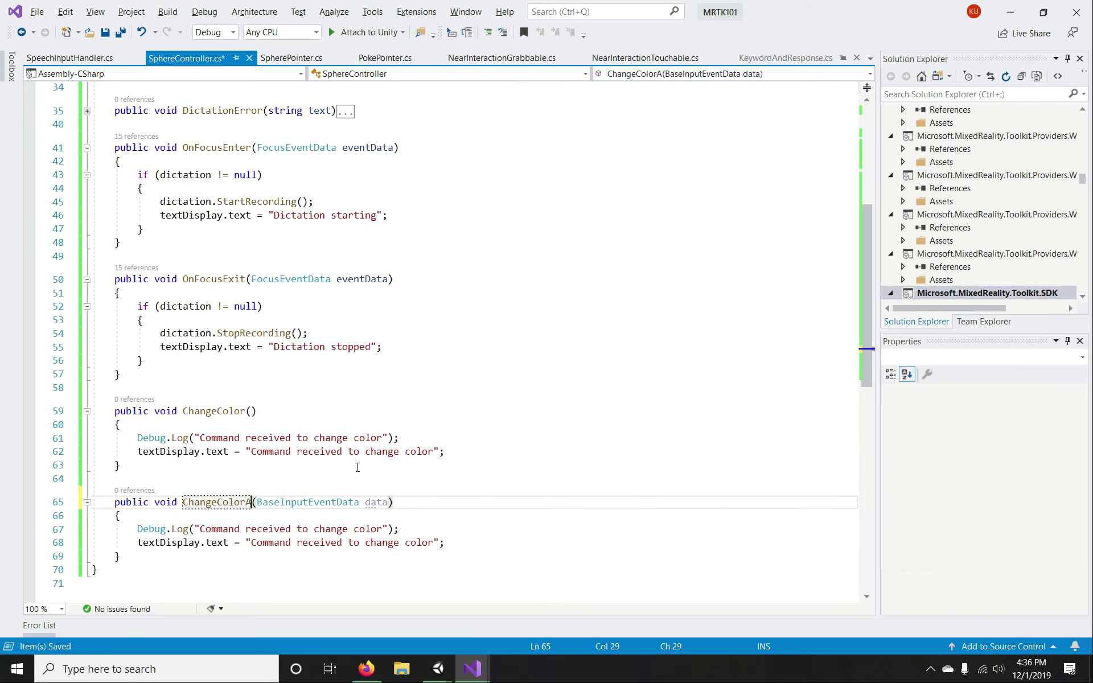
text(ion)
key(ctrl+s)
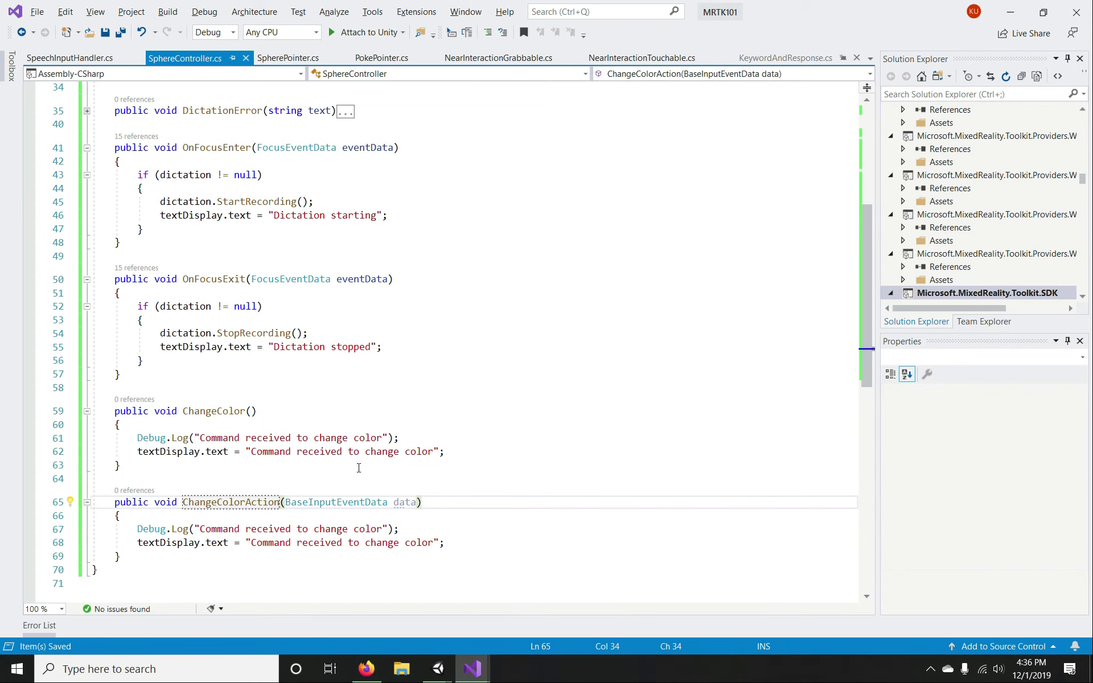
- In Unity, set the Sphere's On Input Action Started response to the dynamic SphereController.ChangeColorAction and check its signature in the script
key(alt+Tab)
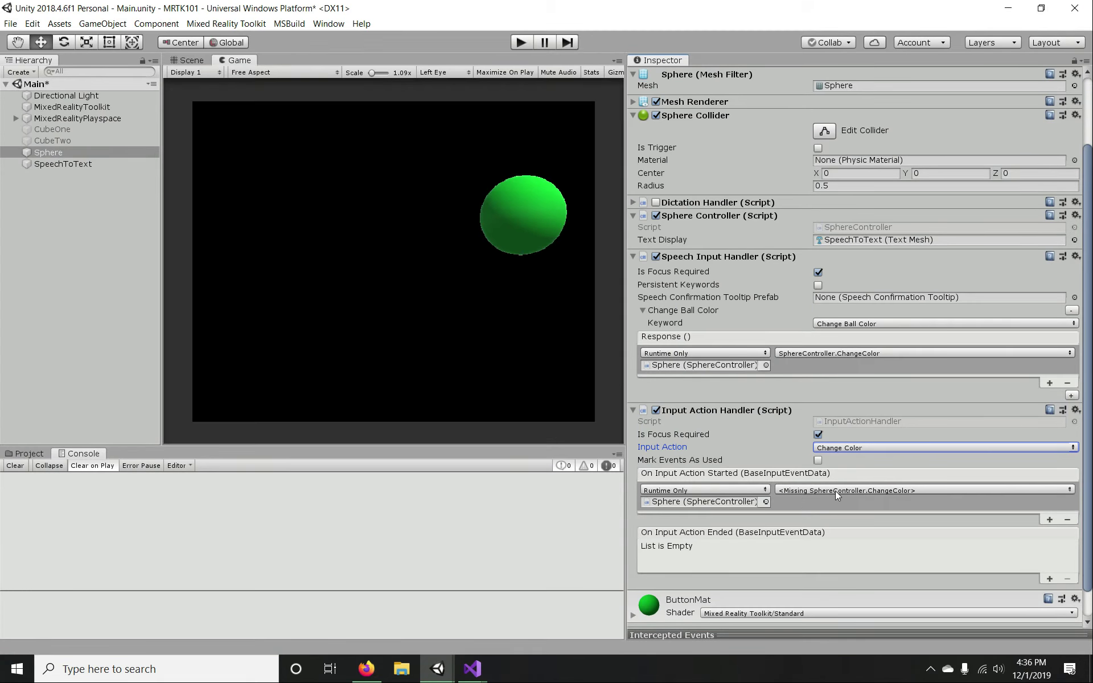
click(834, 491)
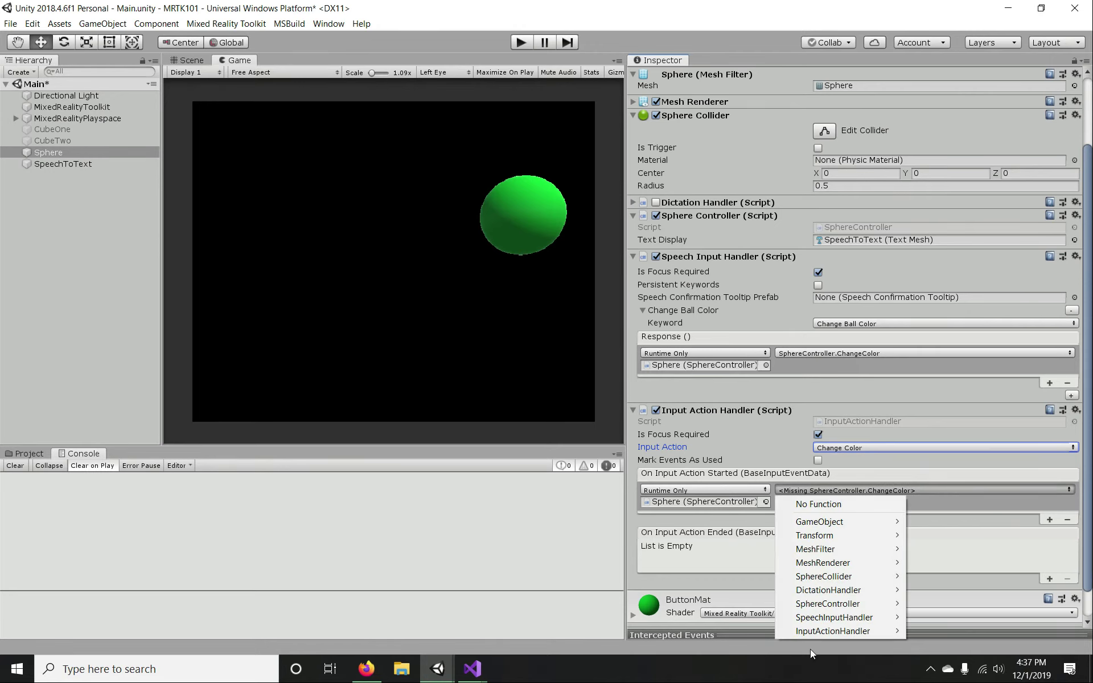
mouse_move(837, 607)
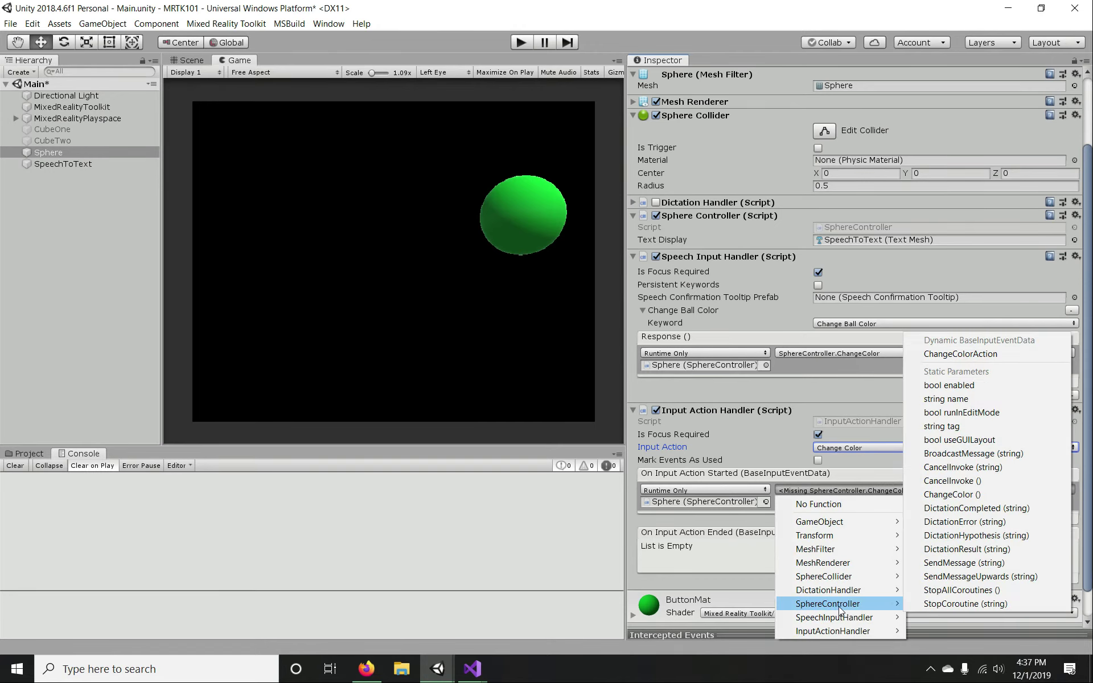
click(970, 354)
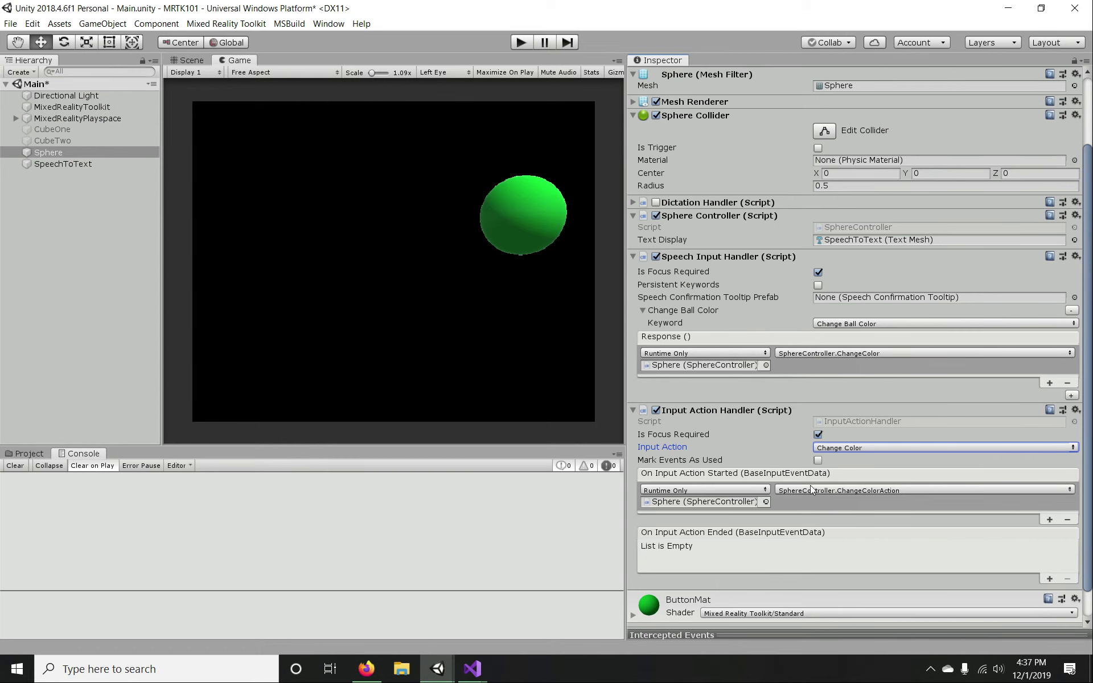
key(alt+Tab)
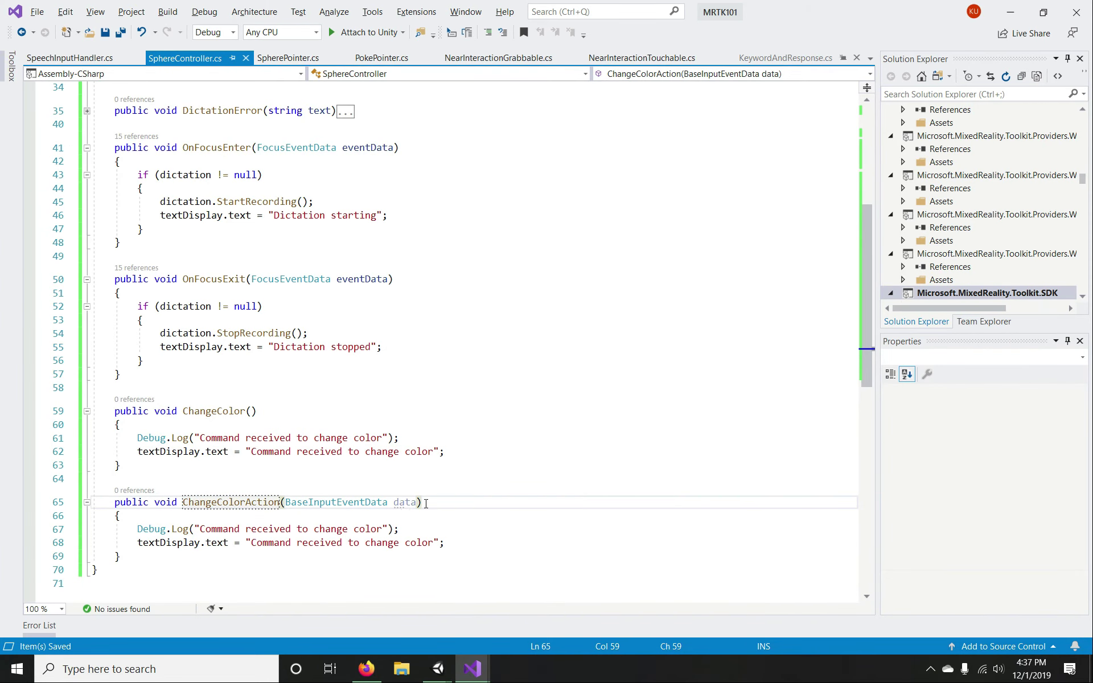
key(alt+Tab)
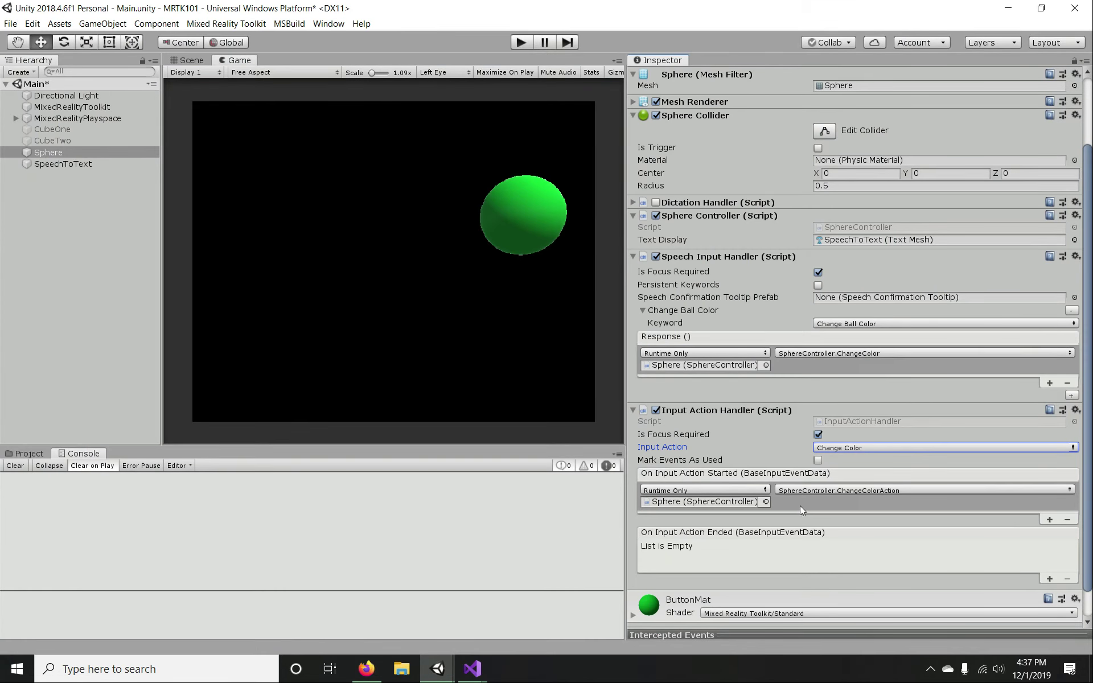
- Disable the Sphere's Speech Input Handler component, leaving the Input Action Handler enabled
scroll(721, 322, up, 2)
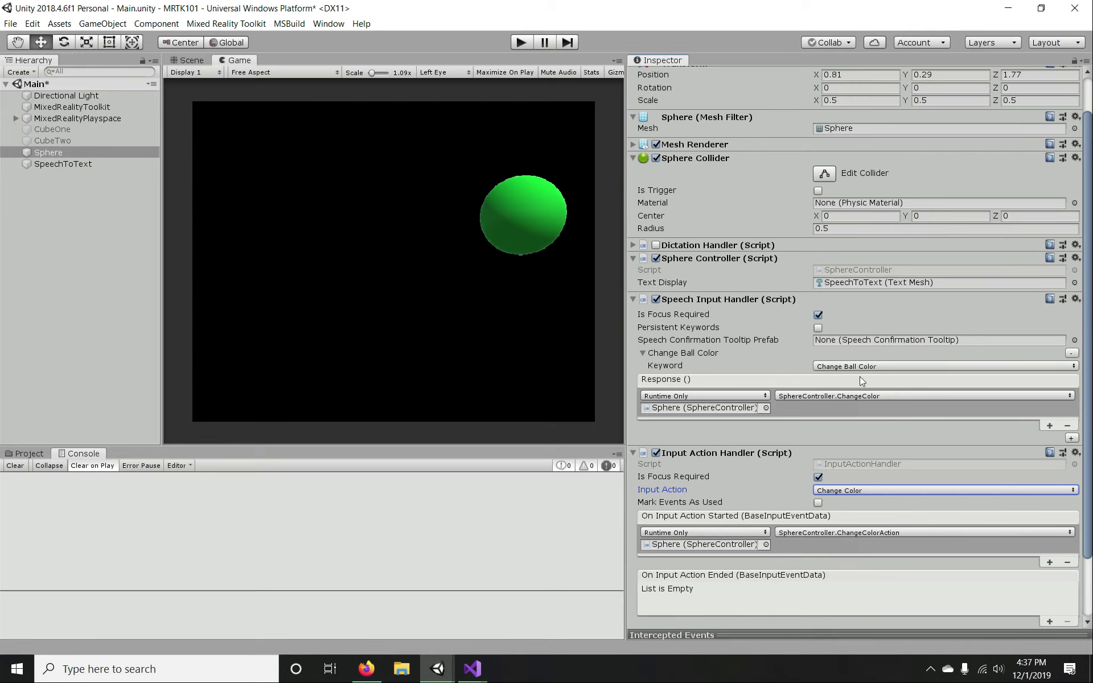
click(656, 299)
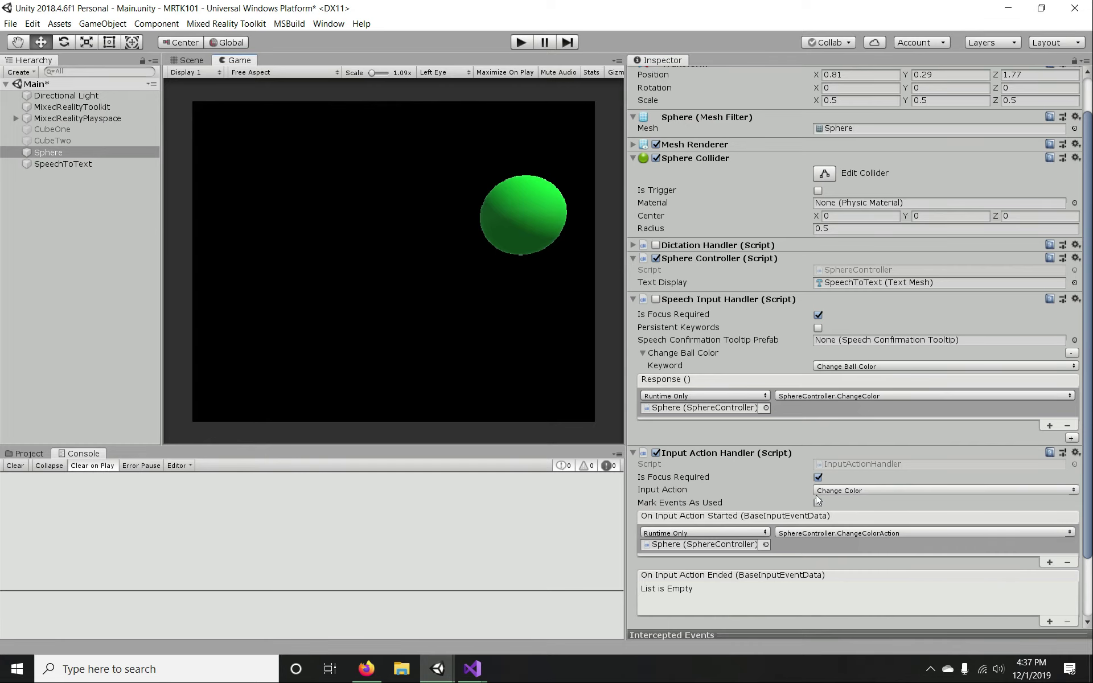
scroll(756, 498, down, 2)
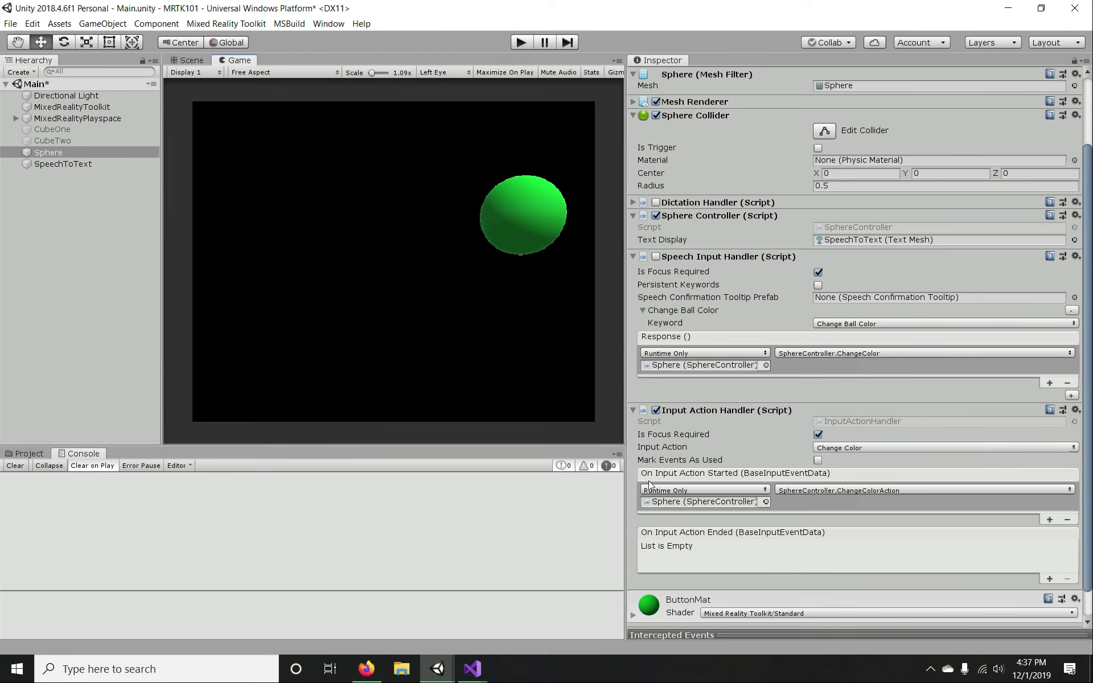
scroll(734, 480, down, 1)
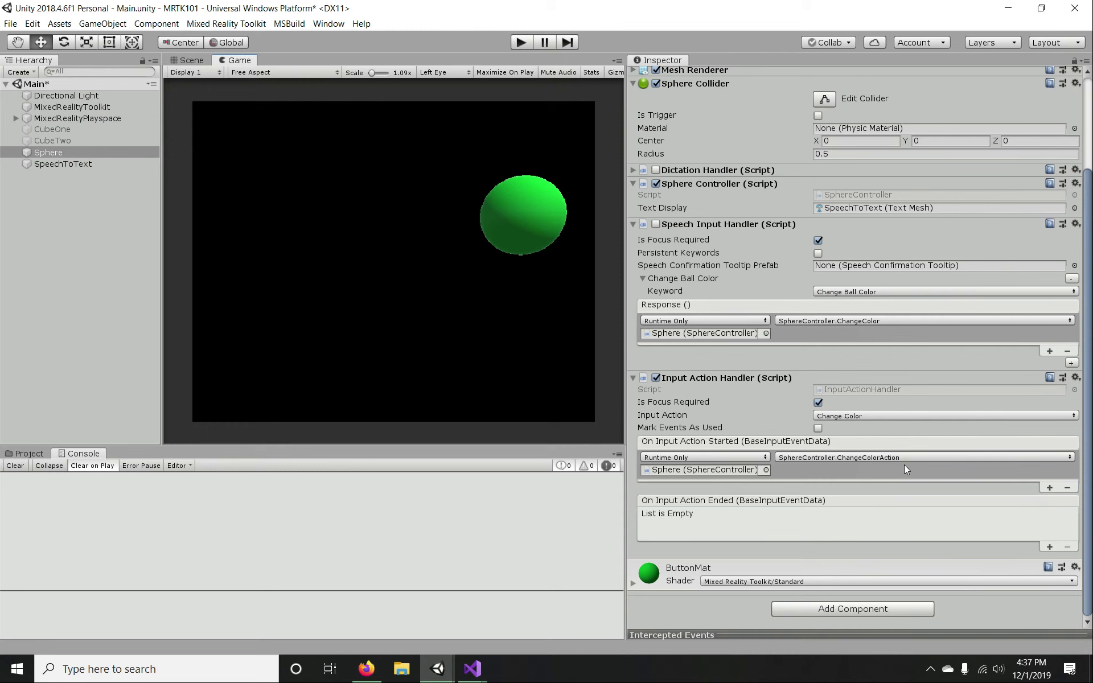
- In the SphereController script, change ChangeColorAction's Debug.Log message to "Action started to change color"
key(alt+Tab)
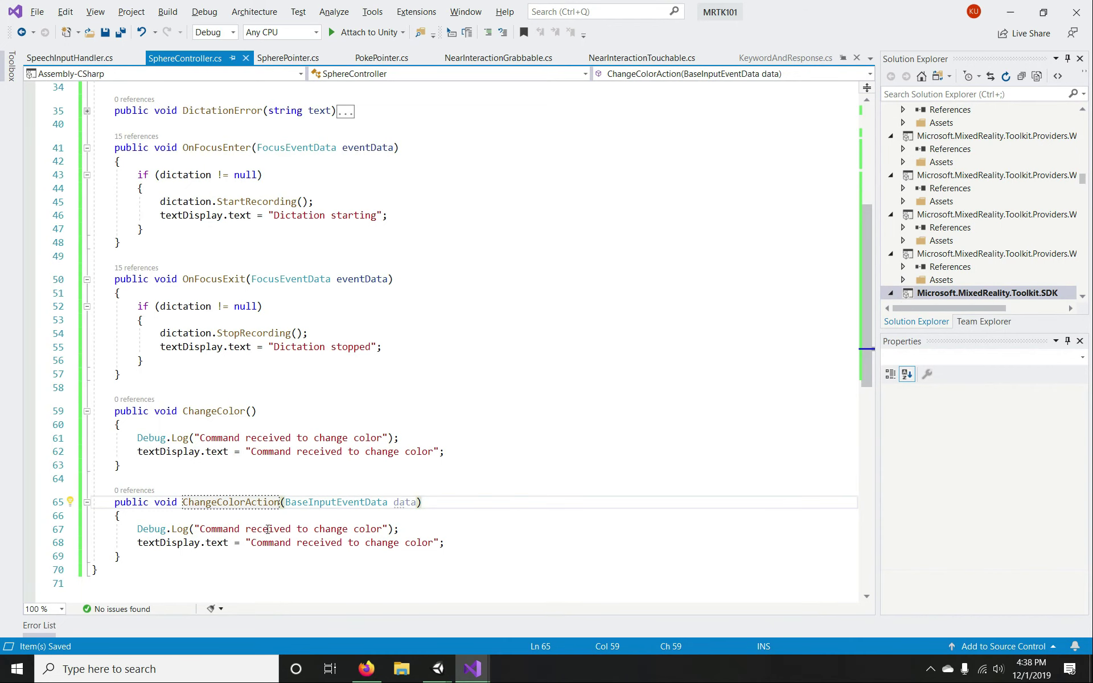
click(386, 530)
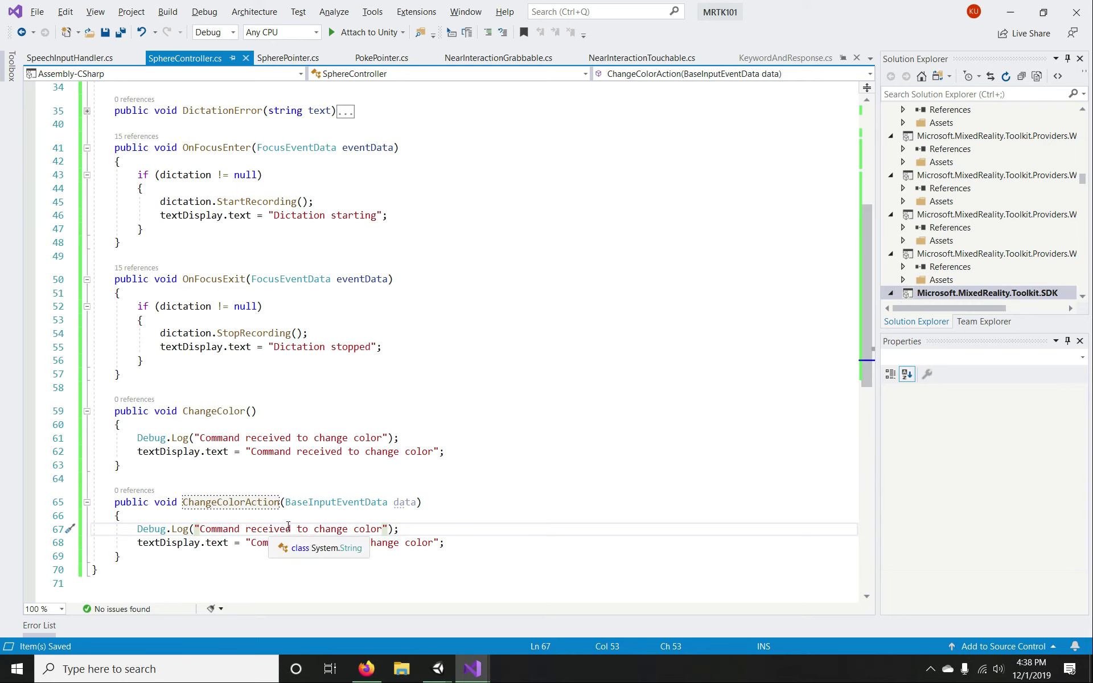
double_click(225, 528)
text(Action stat)
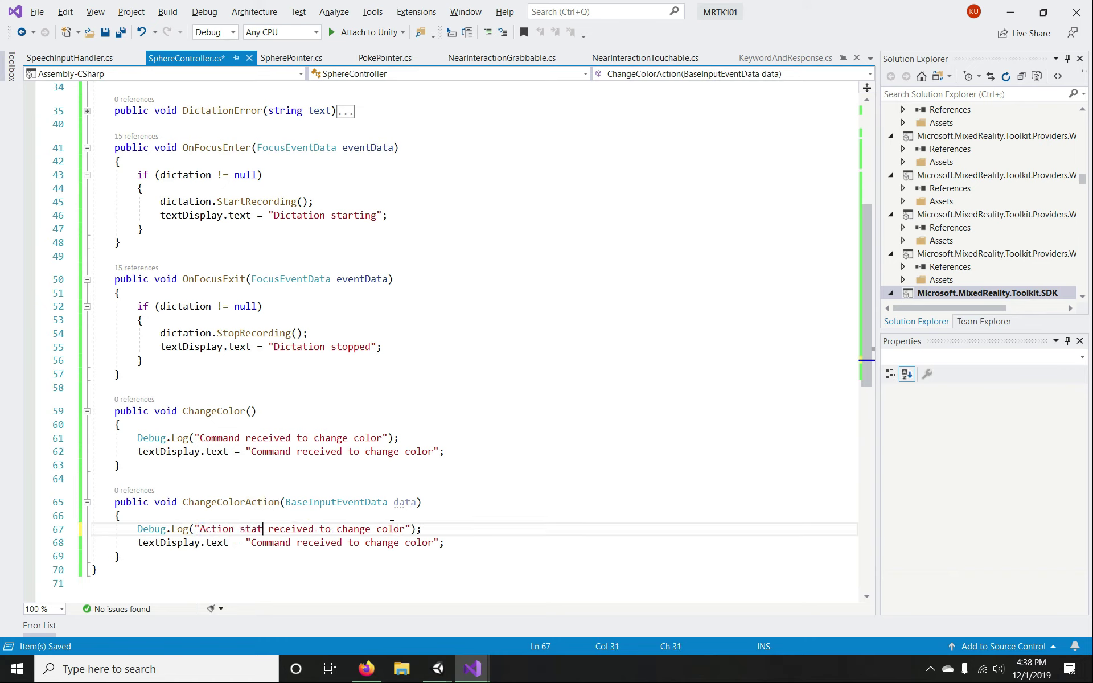
key(BackSpace)
text(rted)
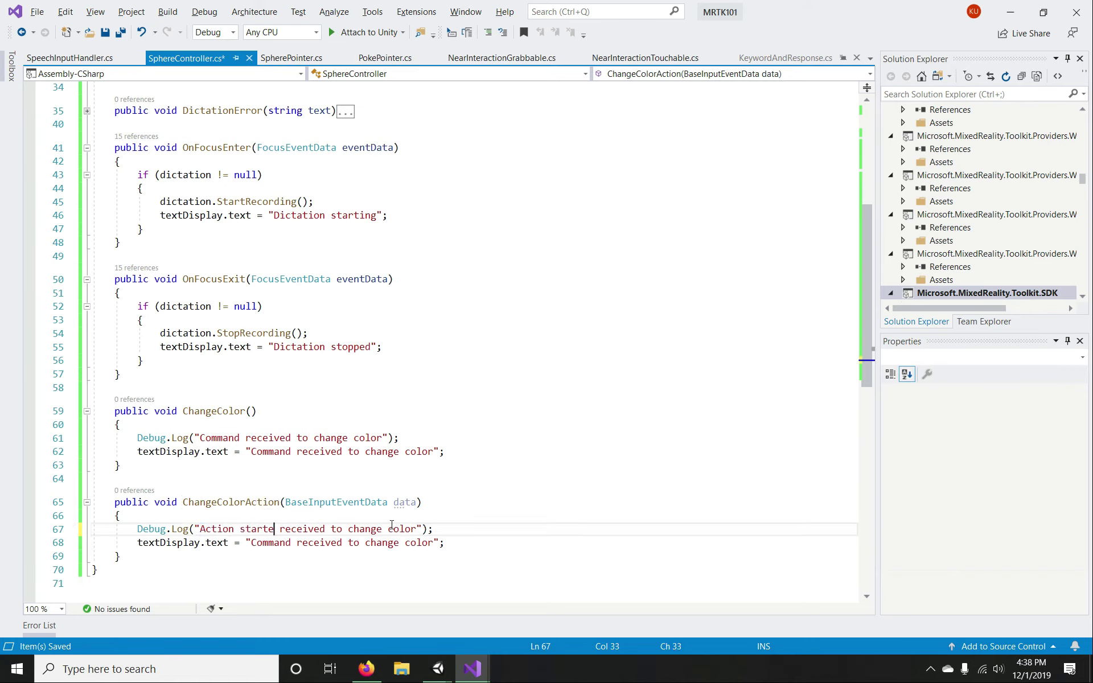
double_click(320, 529)
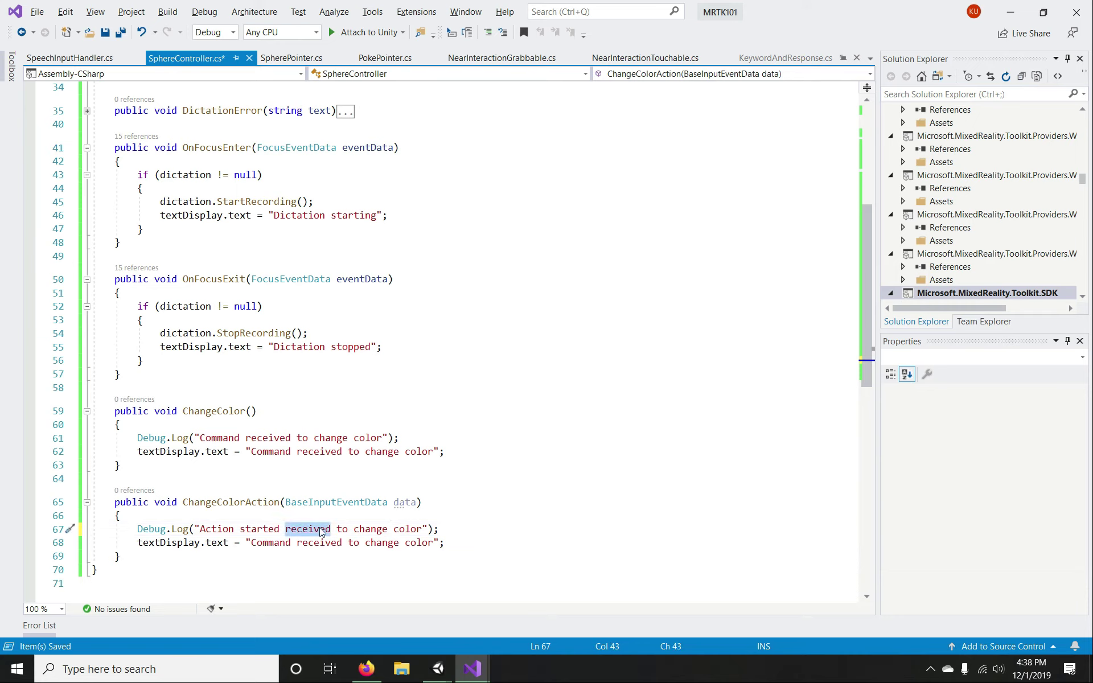
key(BackSpace)
key(Delete)
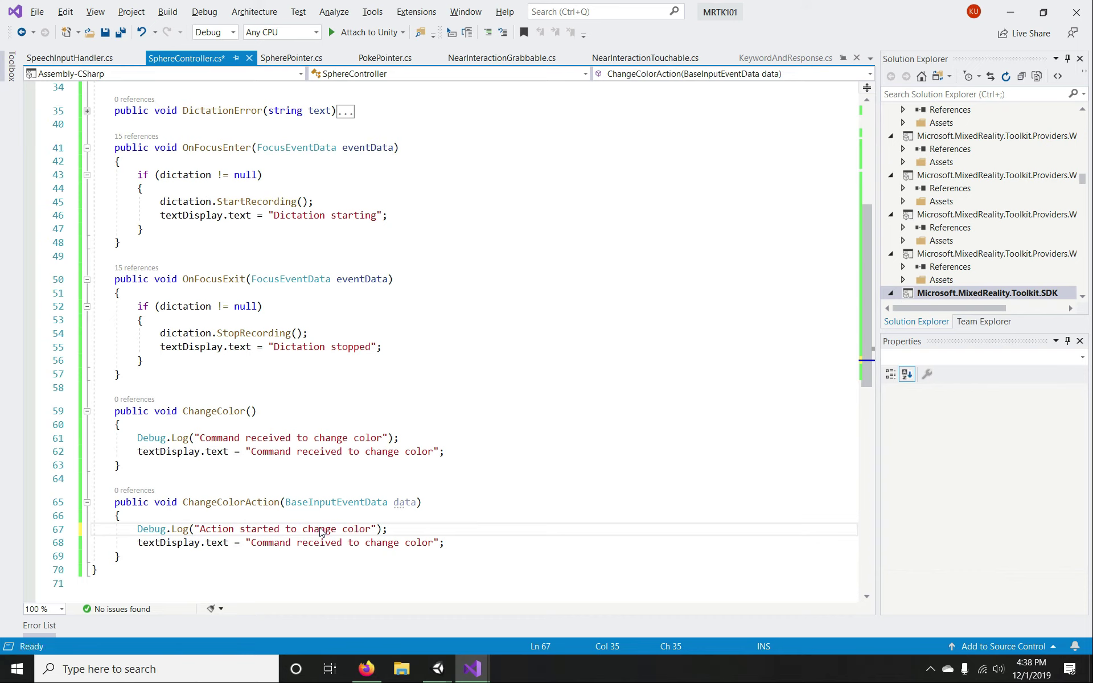
- Copy "Action started" over "Command received" in ChangeColorAction's textDisplay.text string and save the script
double_click(214, 524)
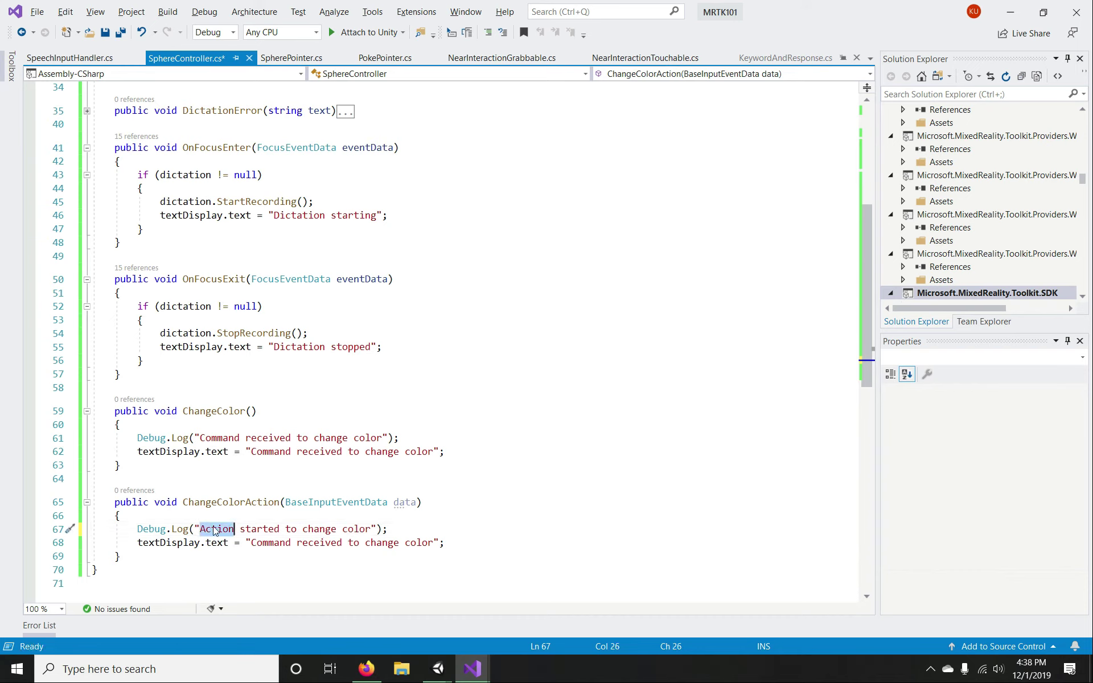
shift+click(280, 528)
key(BackSpace)
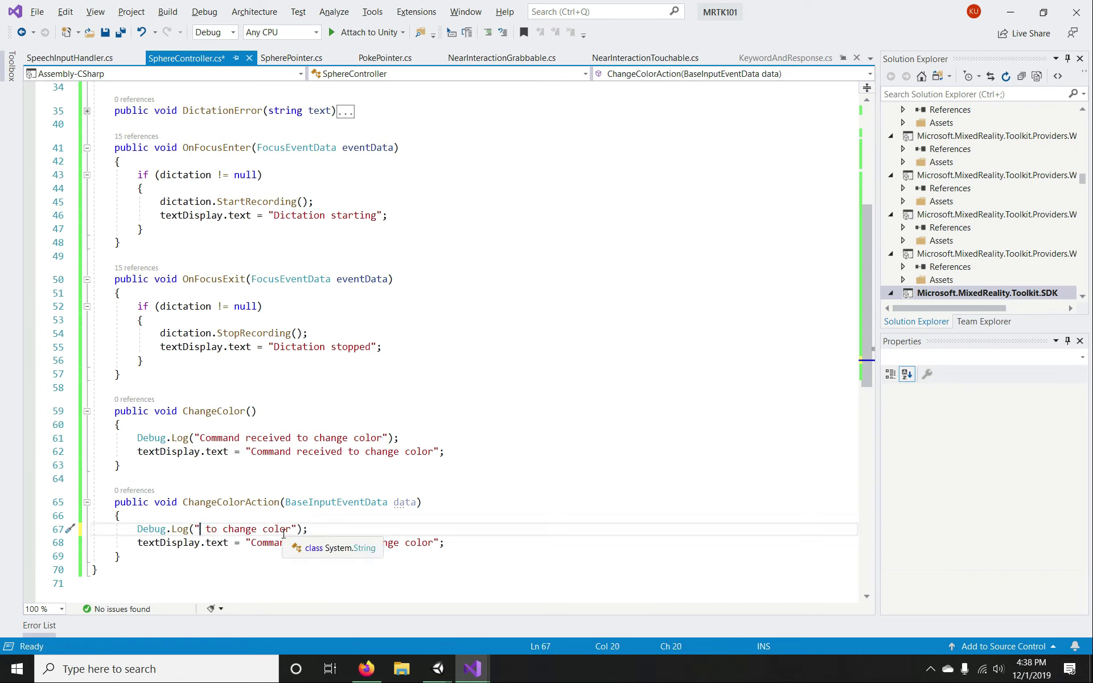
key(ctrl+z)
key(ctrl+c)
drag(251, 542, 331, 543)
key(ctrl+v)
key(ctrl+s)
click(404, 502)
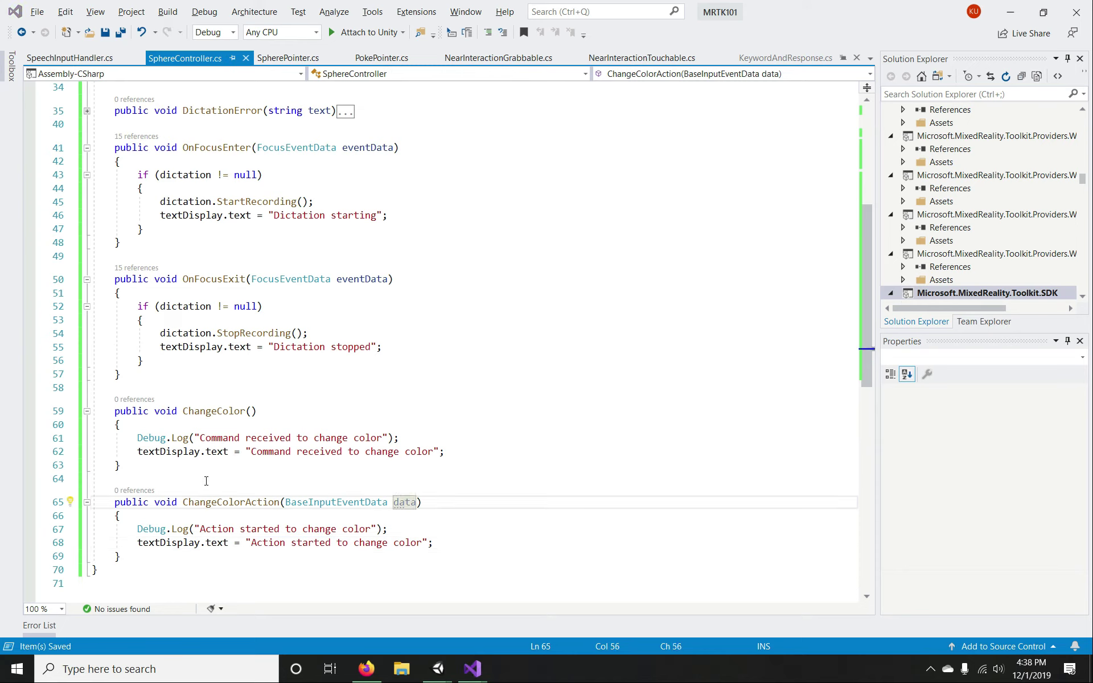
click(336, 479)
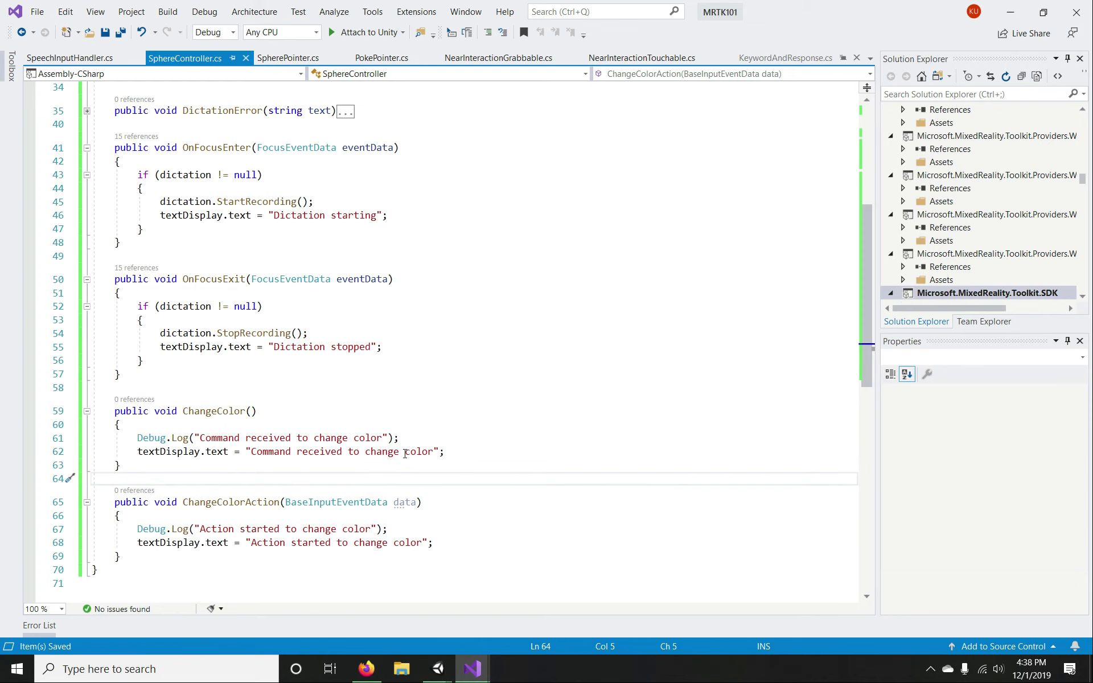
- Switch to Unity, run the scene to test the change-color speech command, and show the details of the first Console log entry
mouse_move(442, 671)
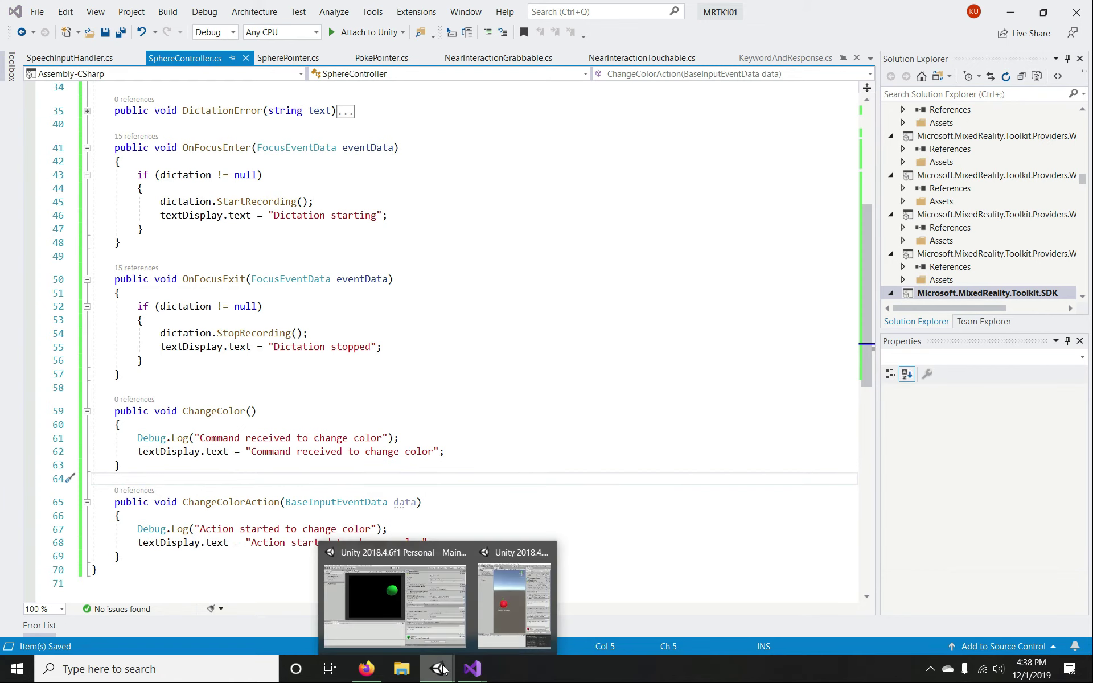
click(381, 583)
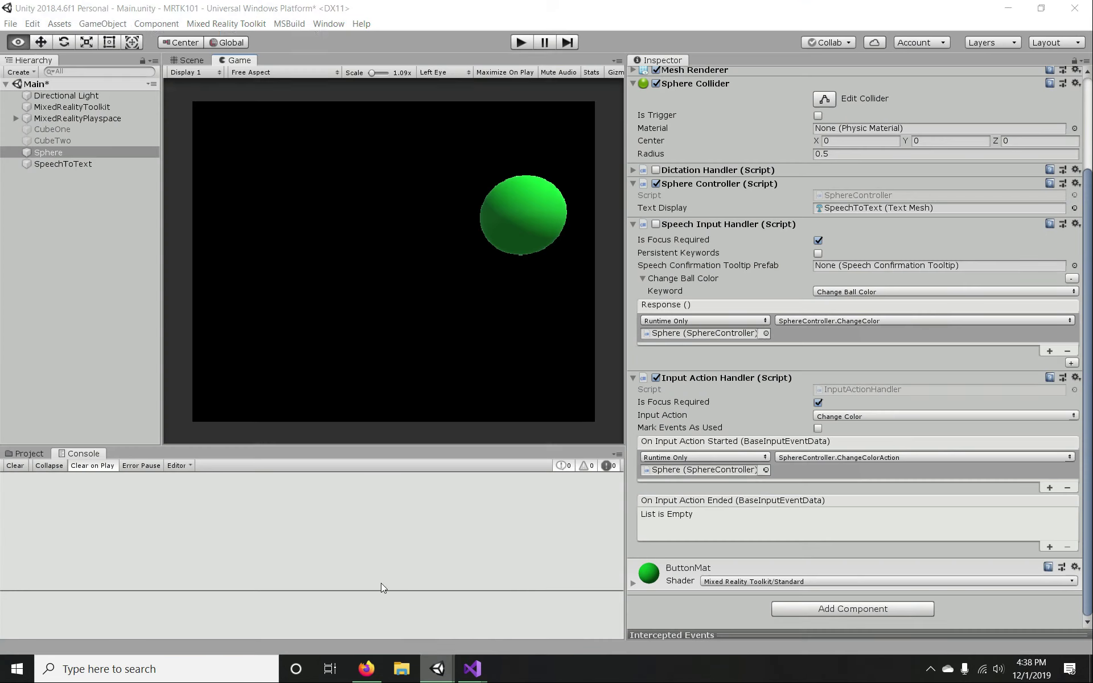
click(522, 43)
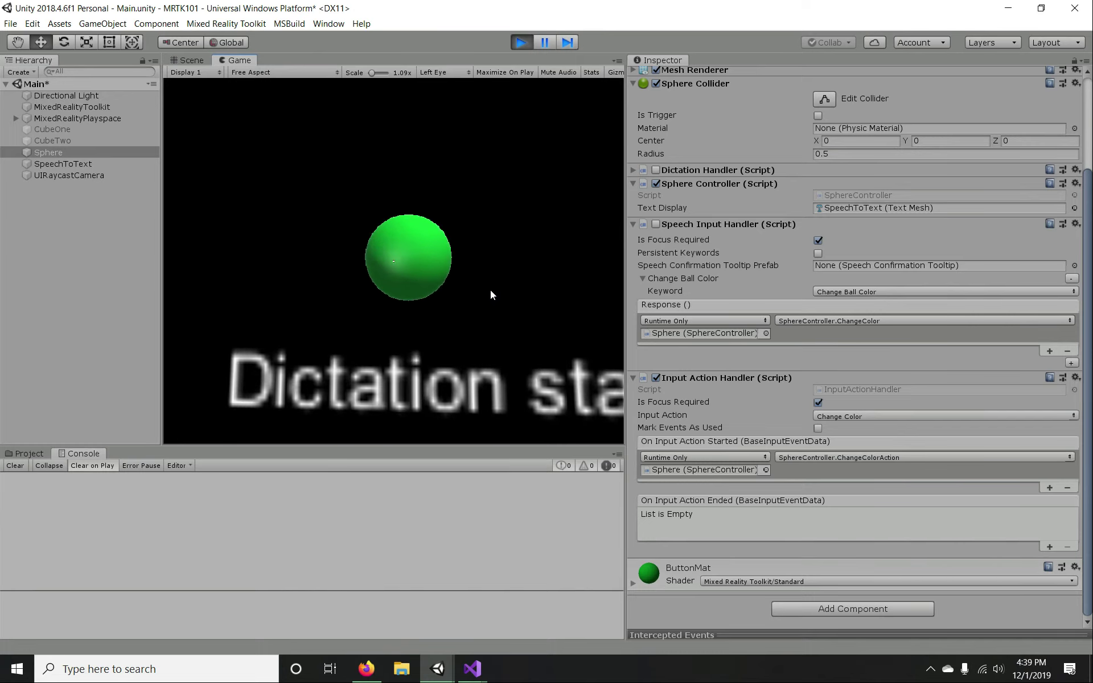
click(380, 278)
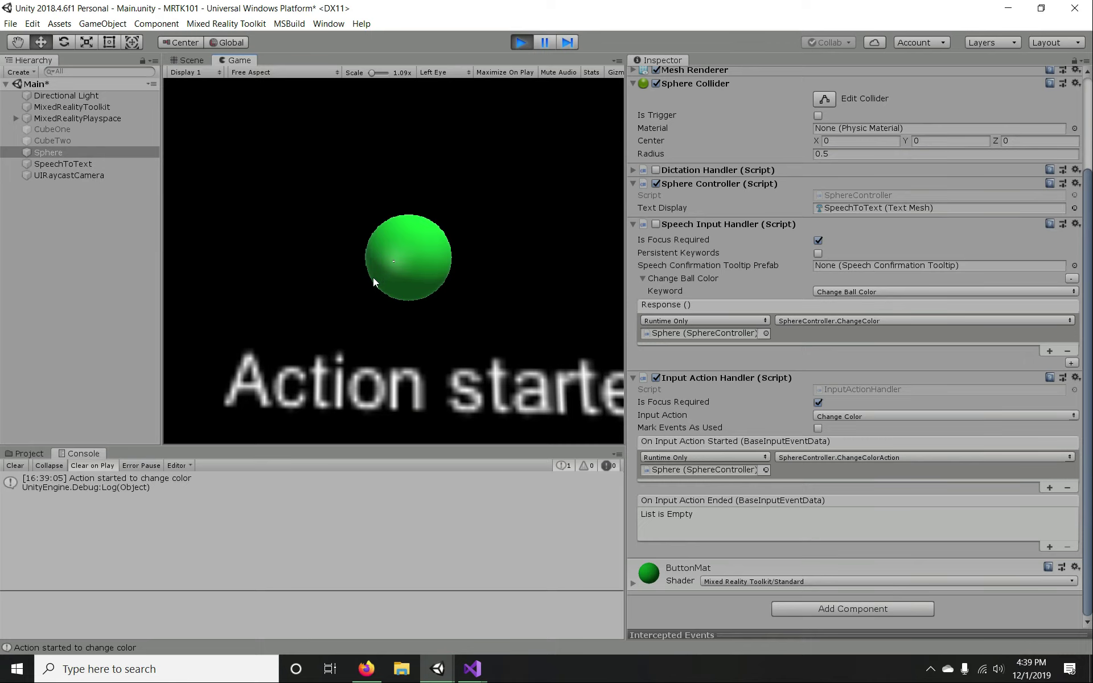
click(102, 483)
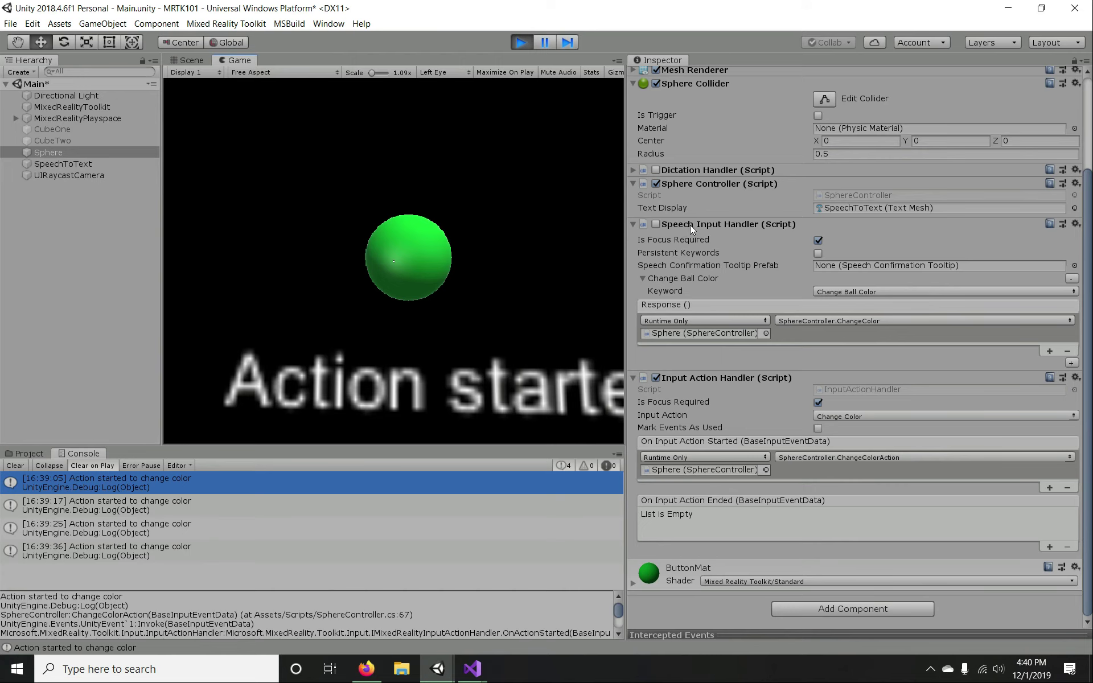
- Add two empty responses to the Change Ball Color keyword and two new keyword elements to the Speech Input Handler
click(1049, 350)
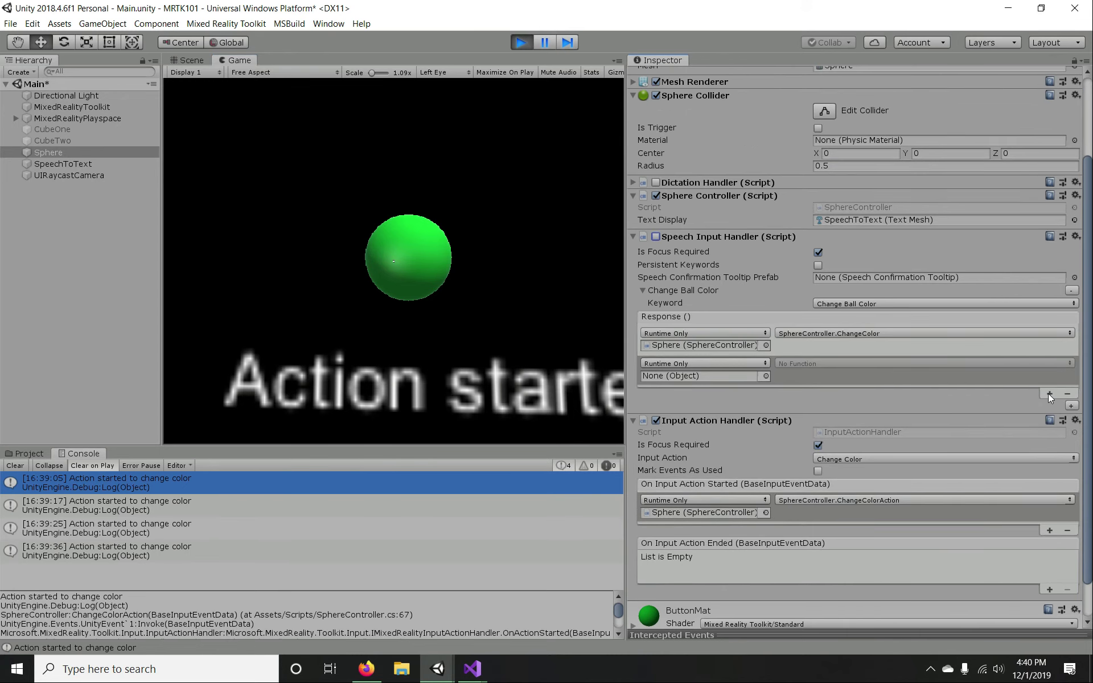
click(1049, 394)
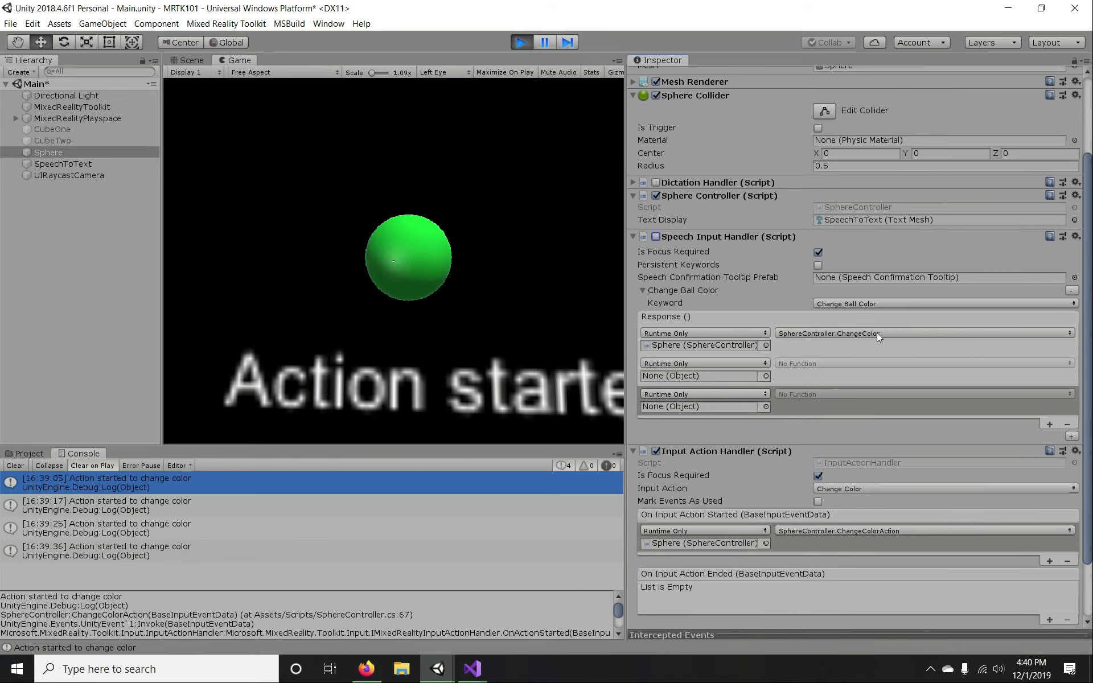
click(1071, 436)
scroll(967, 421, down, 1)
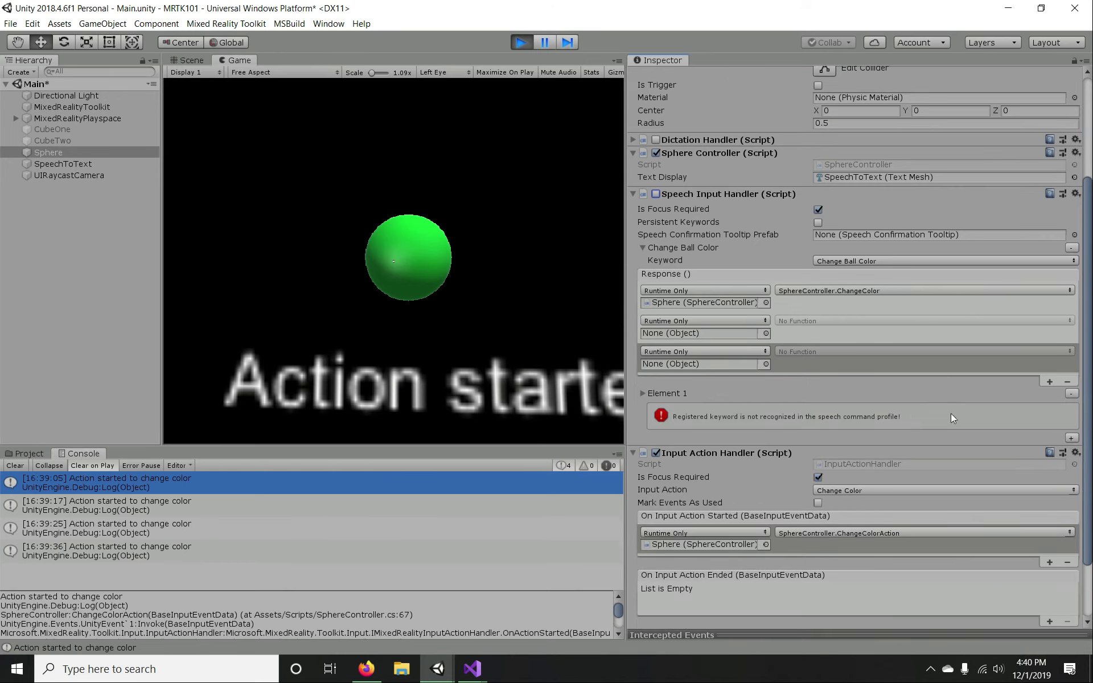
click(1069, 438)
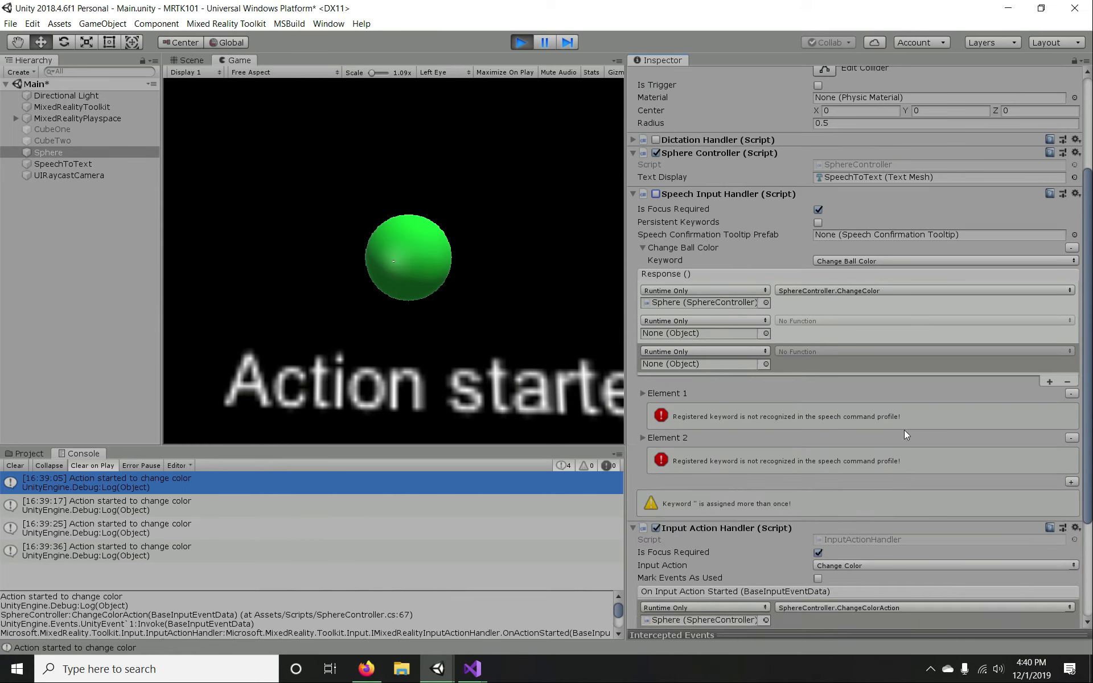
- Set the Speech Input Handler's Element 1 keyword to Menu and its Element 2 keyword to Select
click(642, 392)
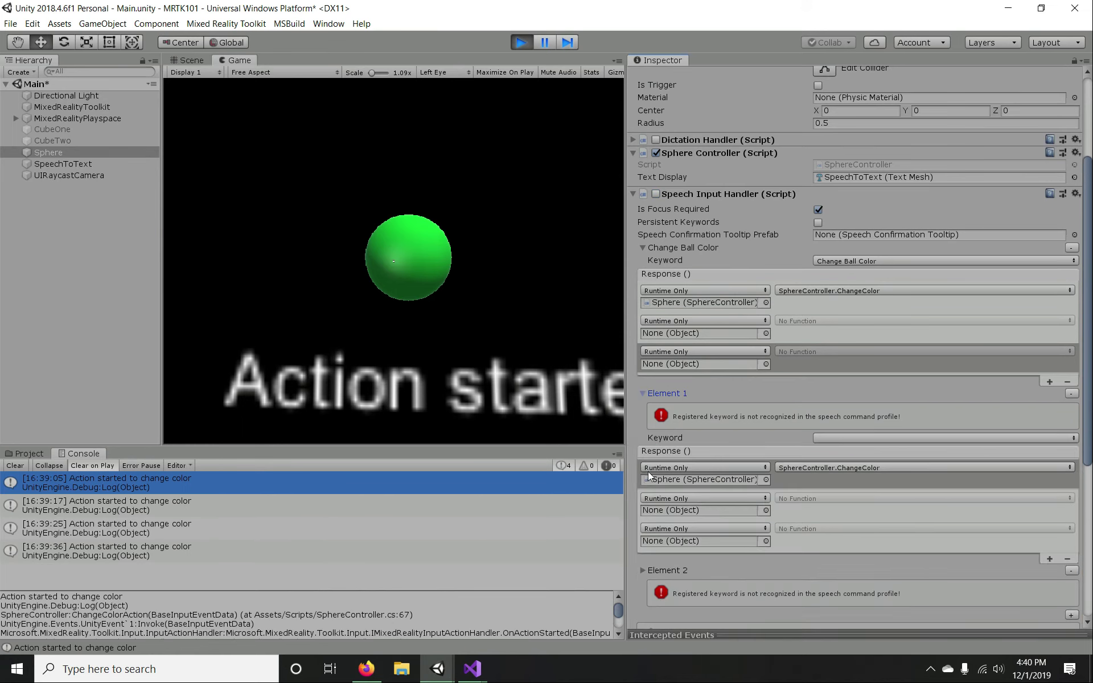
click(846, 437)
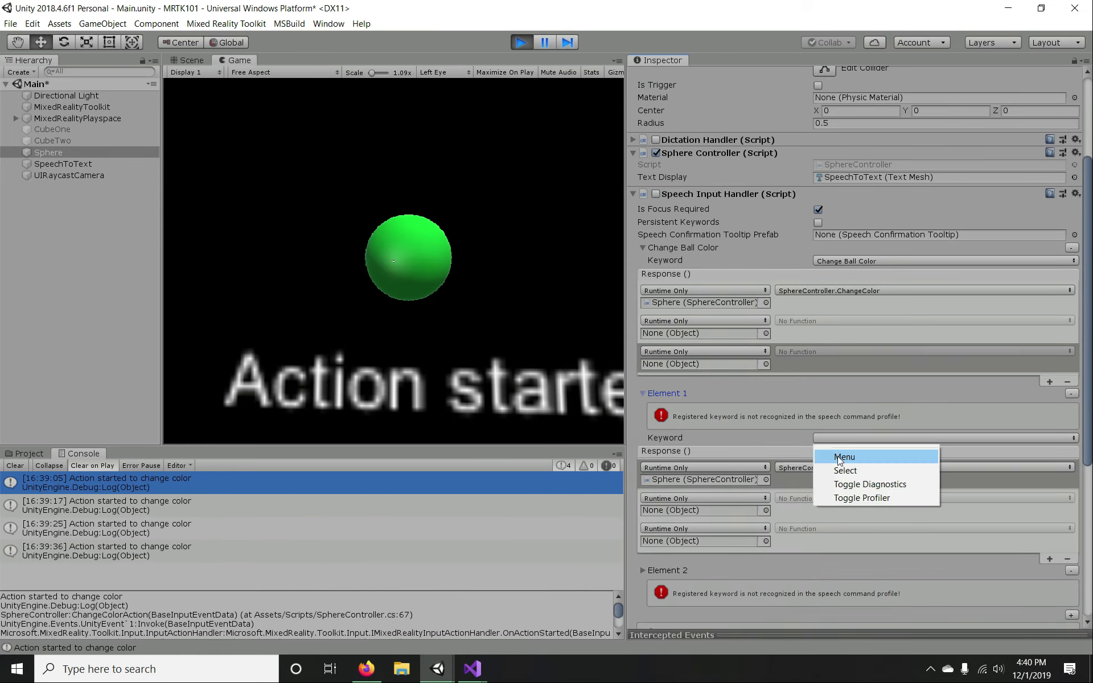
click(843, 454)
scroll(723, 467, down, 1)
click(643, 497)
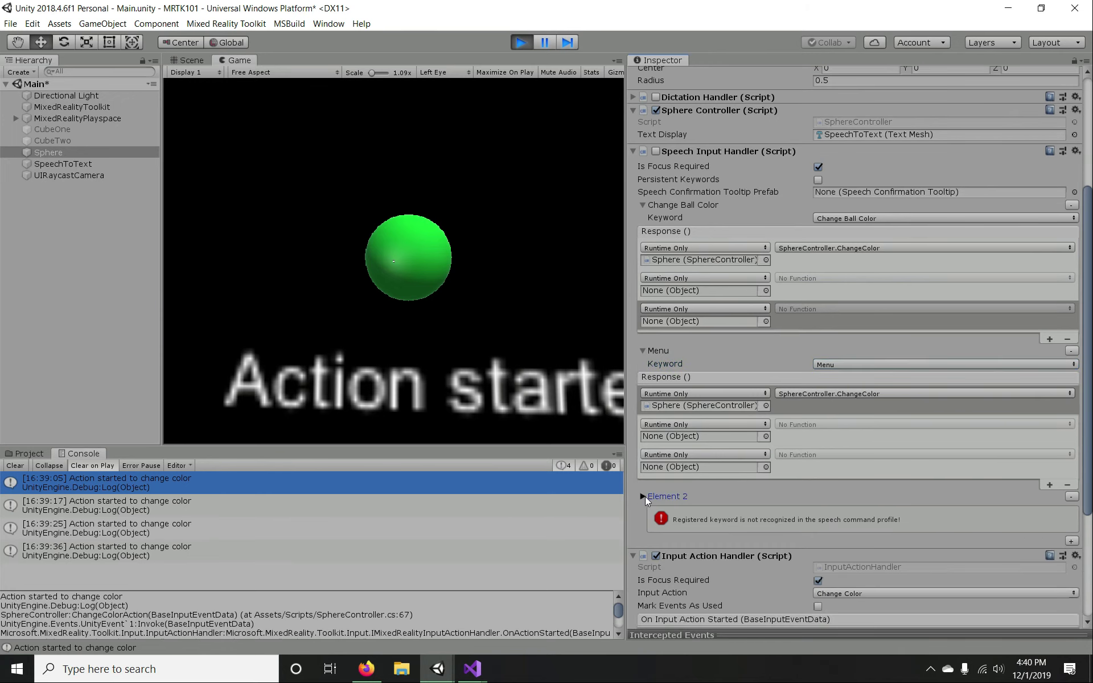
click(836, 541)
click(847, 558)
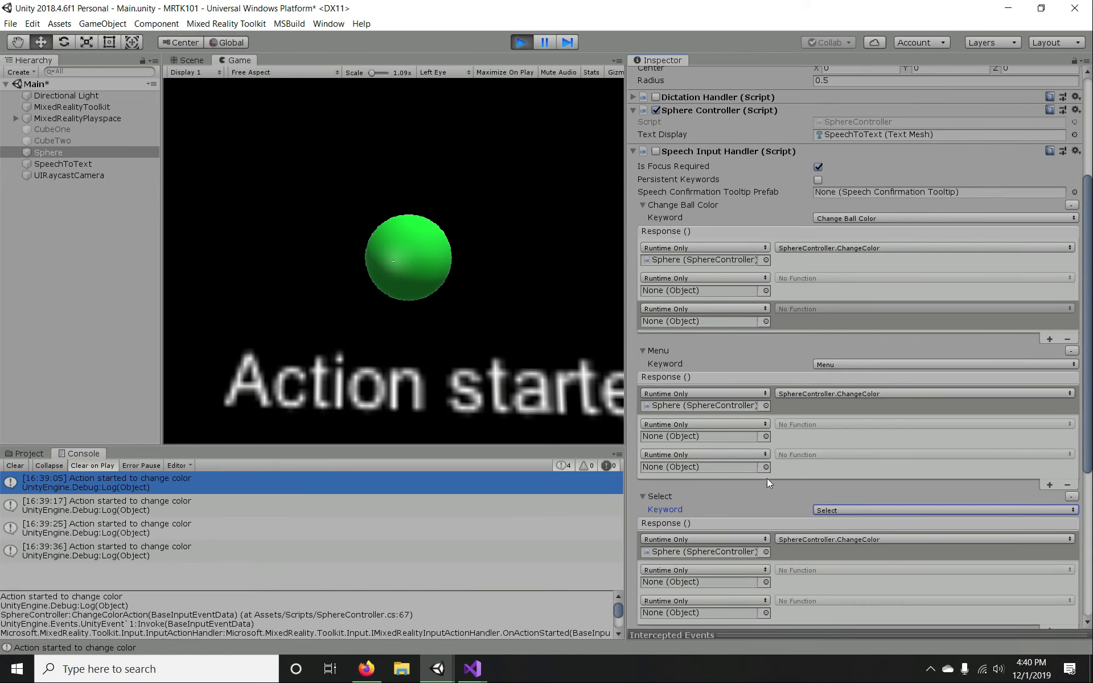
- Remove one empty response from the Change Ball Color keyword and two responses from the Select keyword
scroll(766, 483, down, 1)
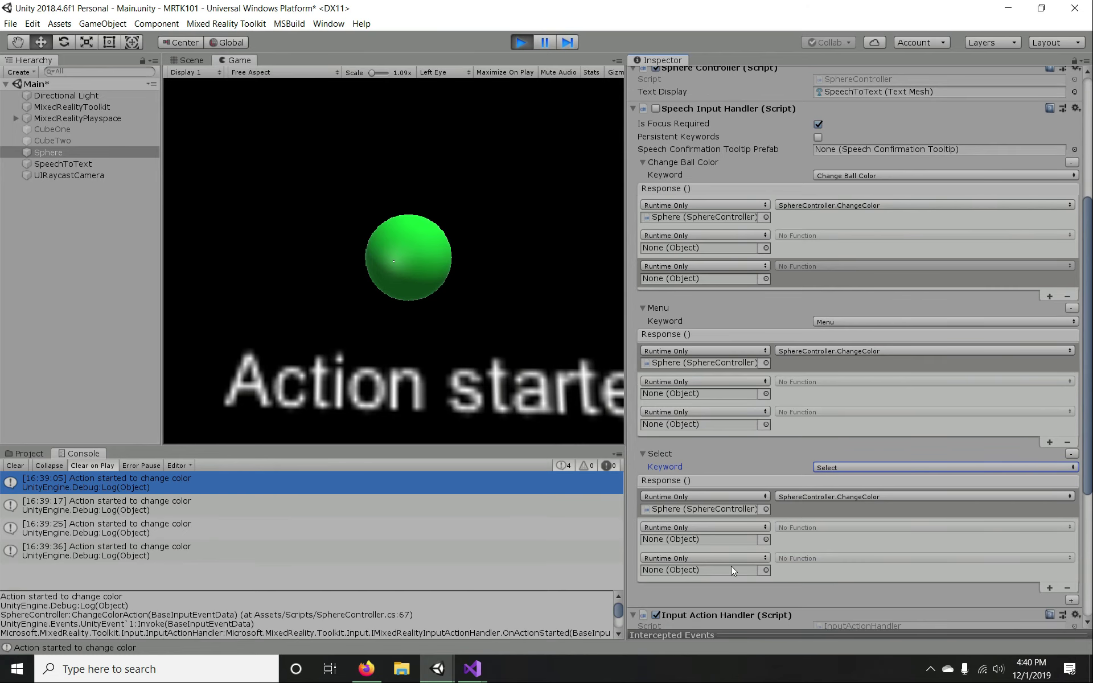
click(1067, 296)
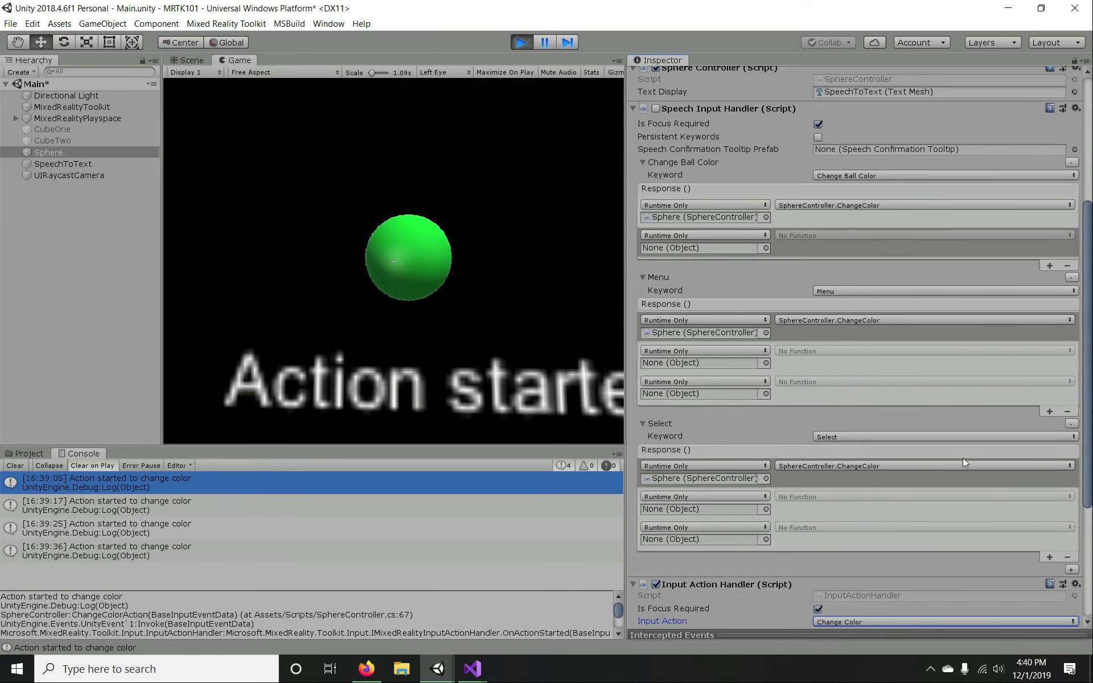
click(1067, 555)
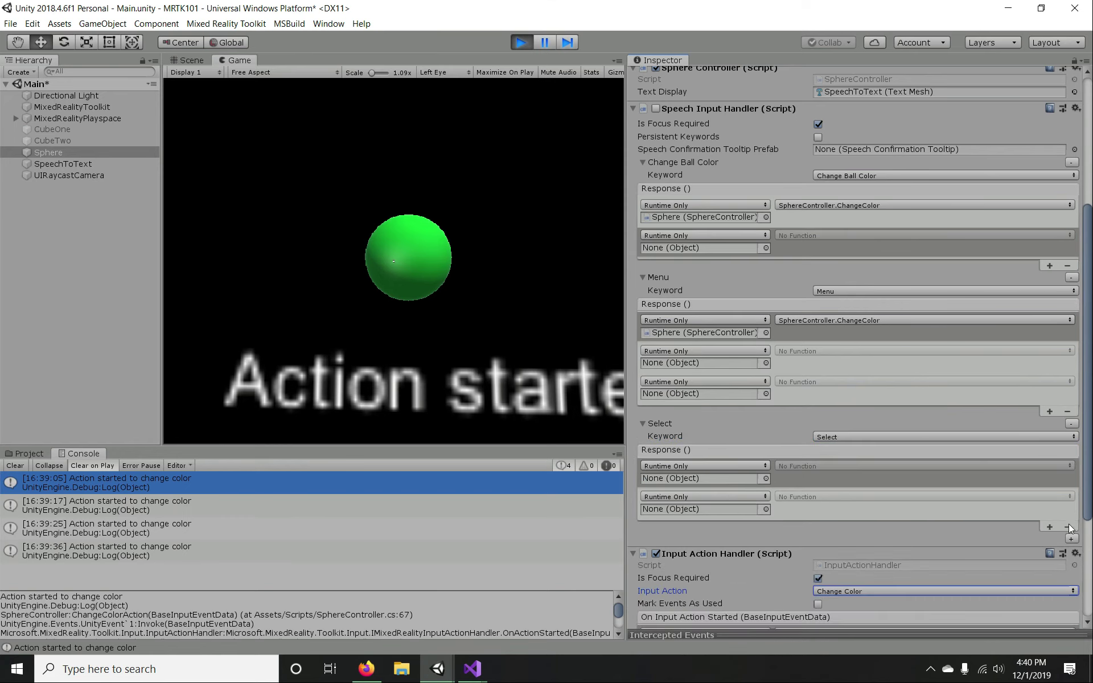
click(1068, 524)
click(744, 420)
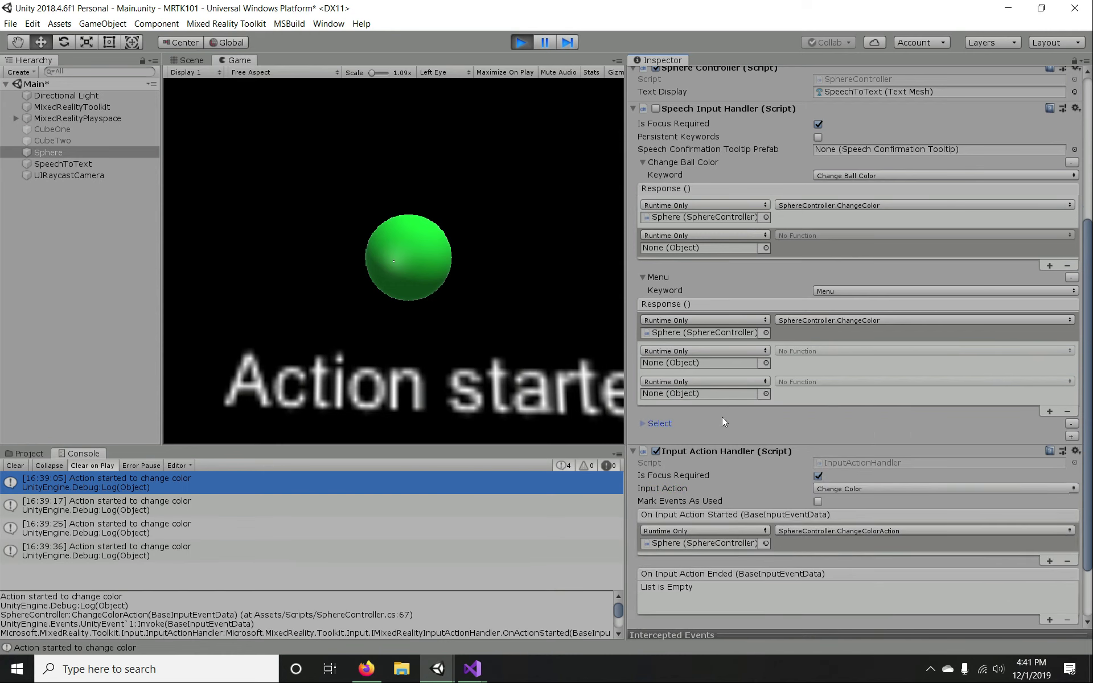
click(655, 424)
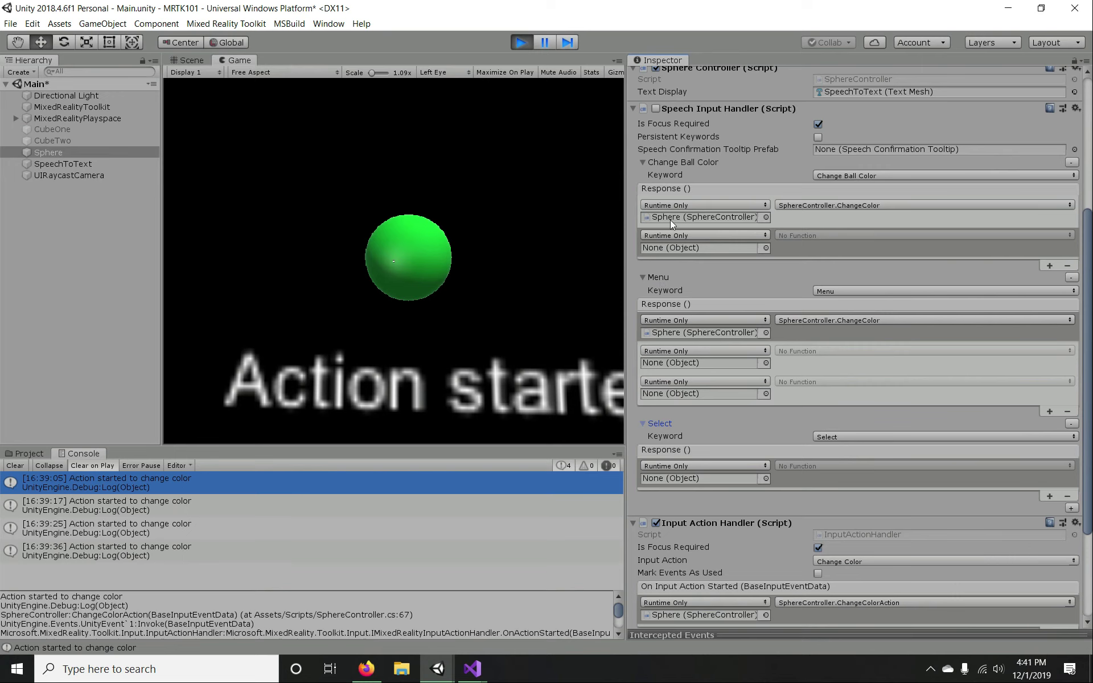
- Review the Input Action Handler's available input actions and the keyword choices of the Speech Input Handler's Select entry
scroll(681, 417, down, 4)
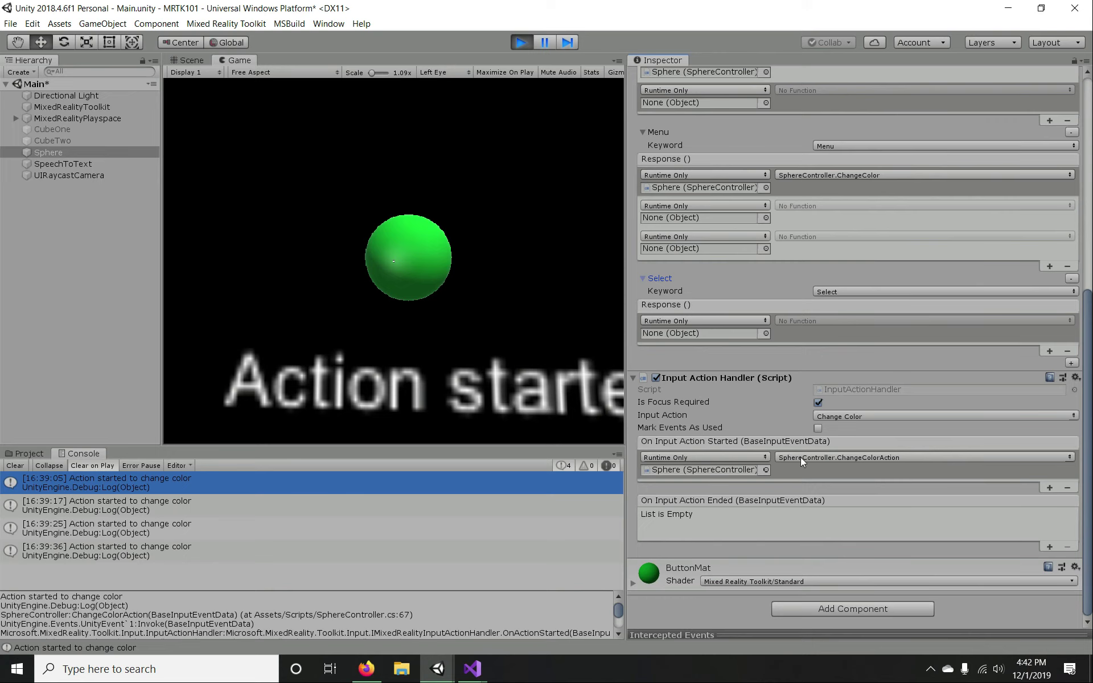
click(866, 416)
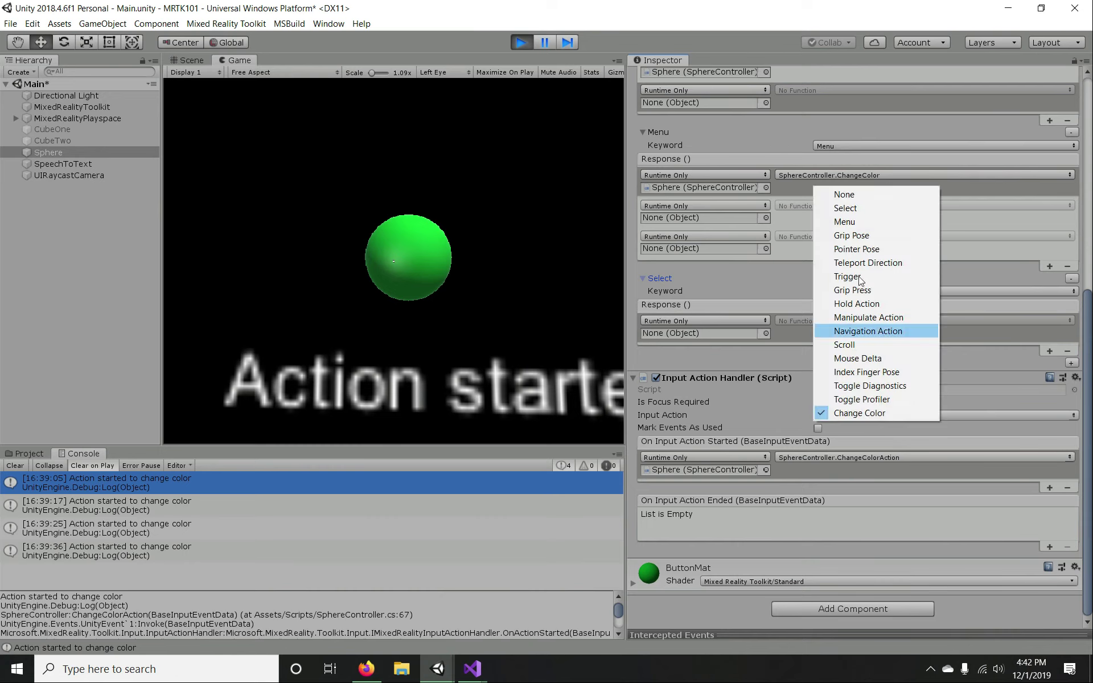
click(787, 394)
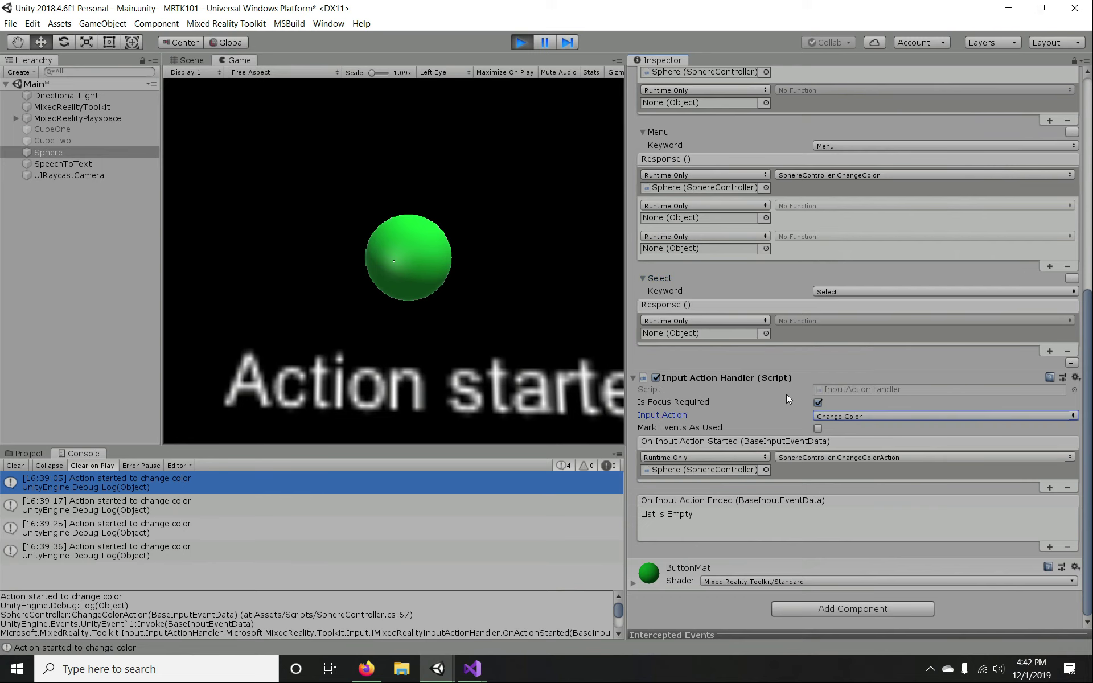
click(849, 291)
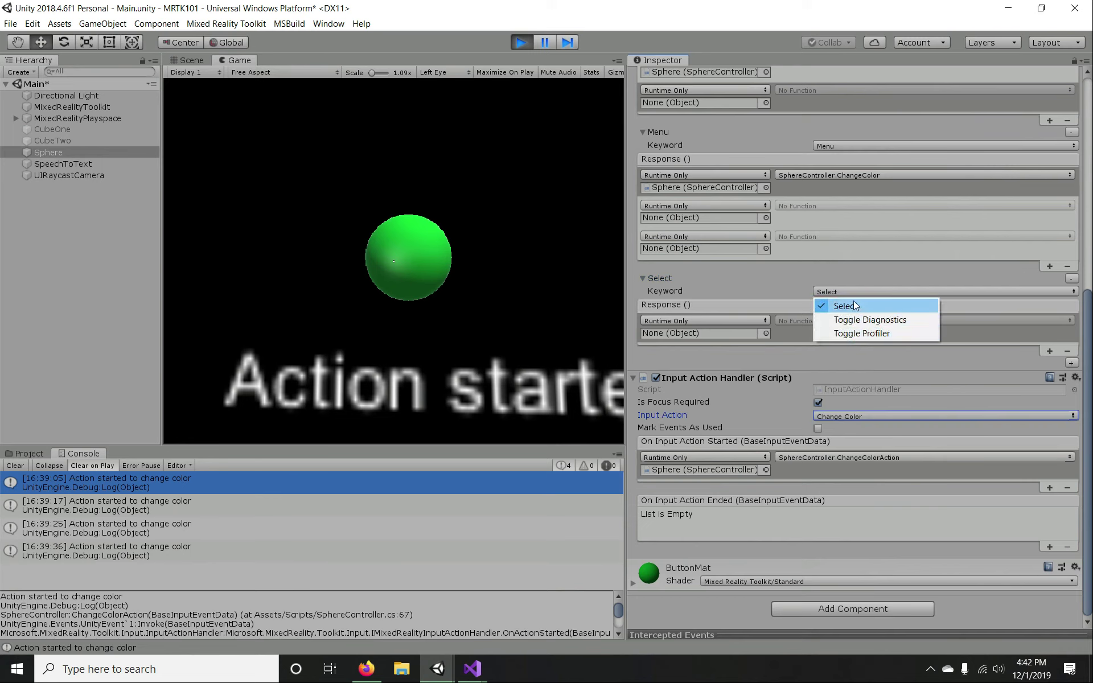
click(787, 286)
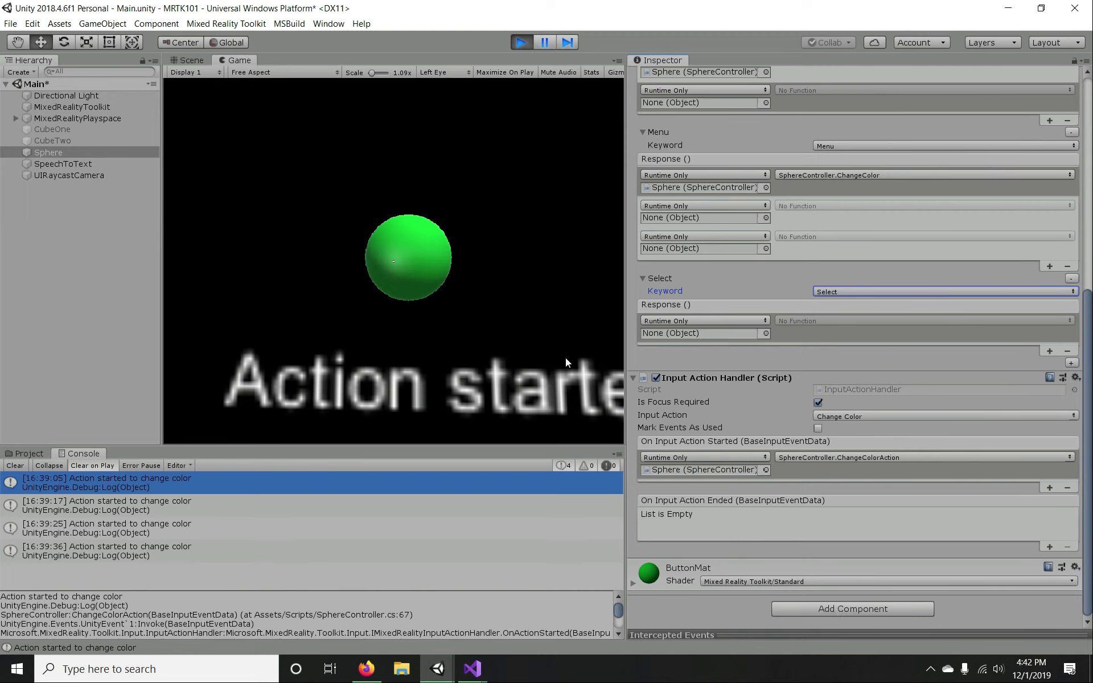
- Add a second Input Action Handler component to the Sphere and check which input actions it offers
click(849, 606)
click(822, 423)
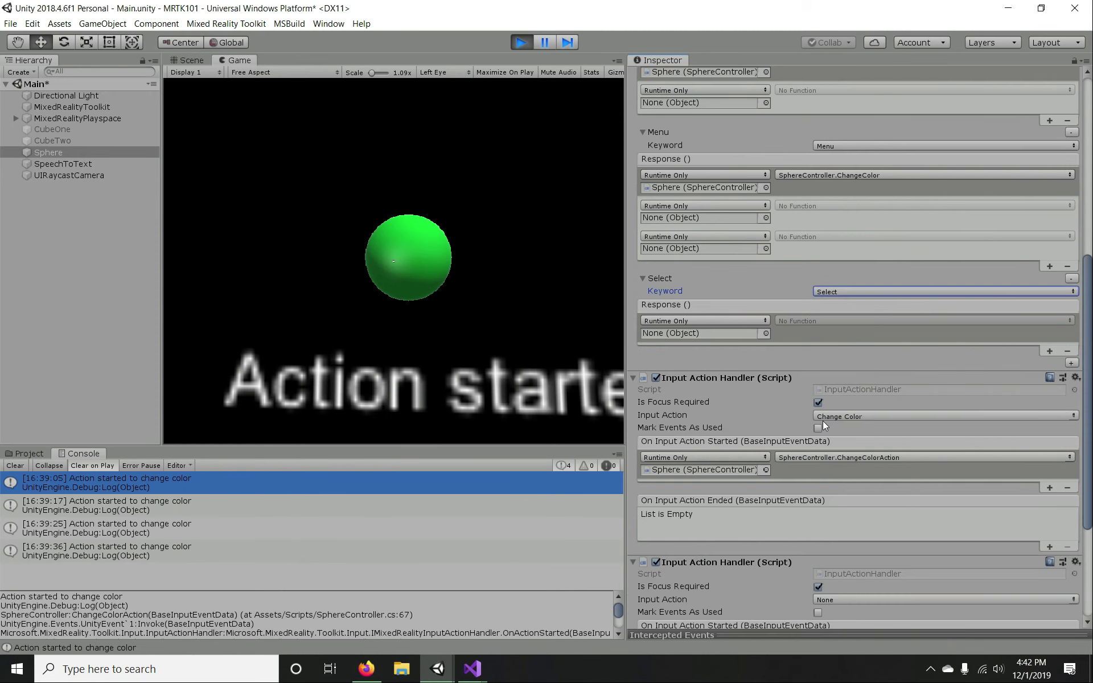
scroll(814, 450, down, 3)
click(846, 519)
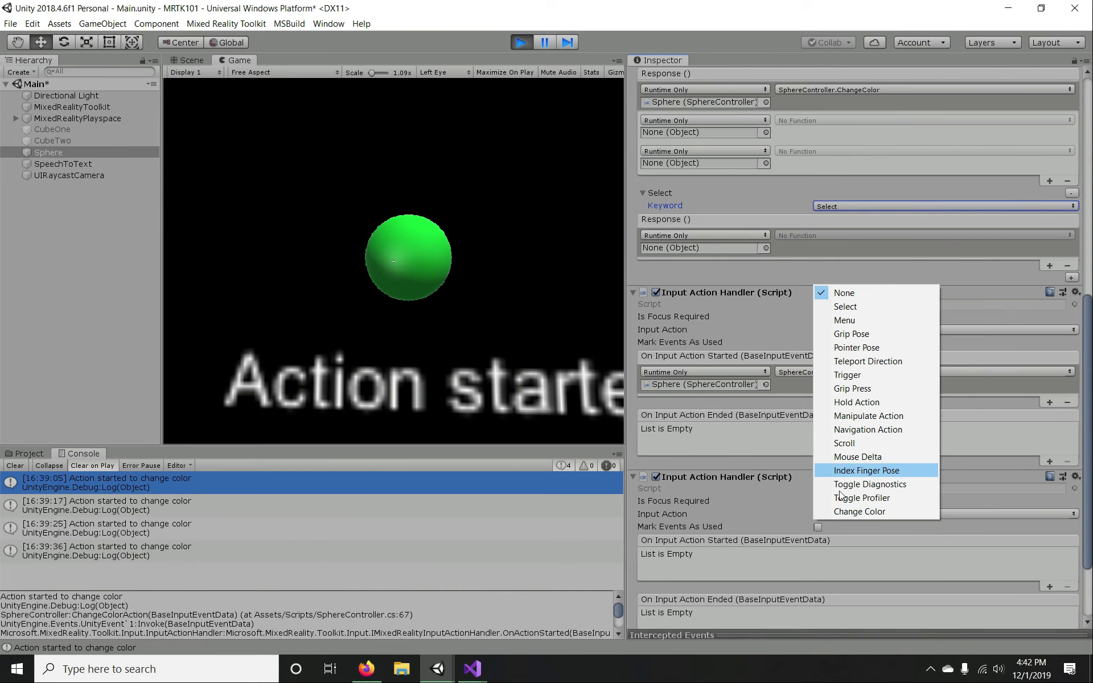
click(743, 174)
scroll(750, 210, up, 3)
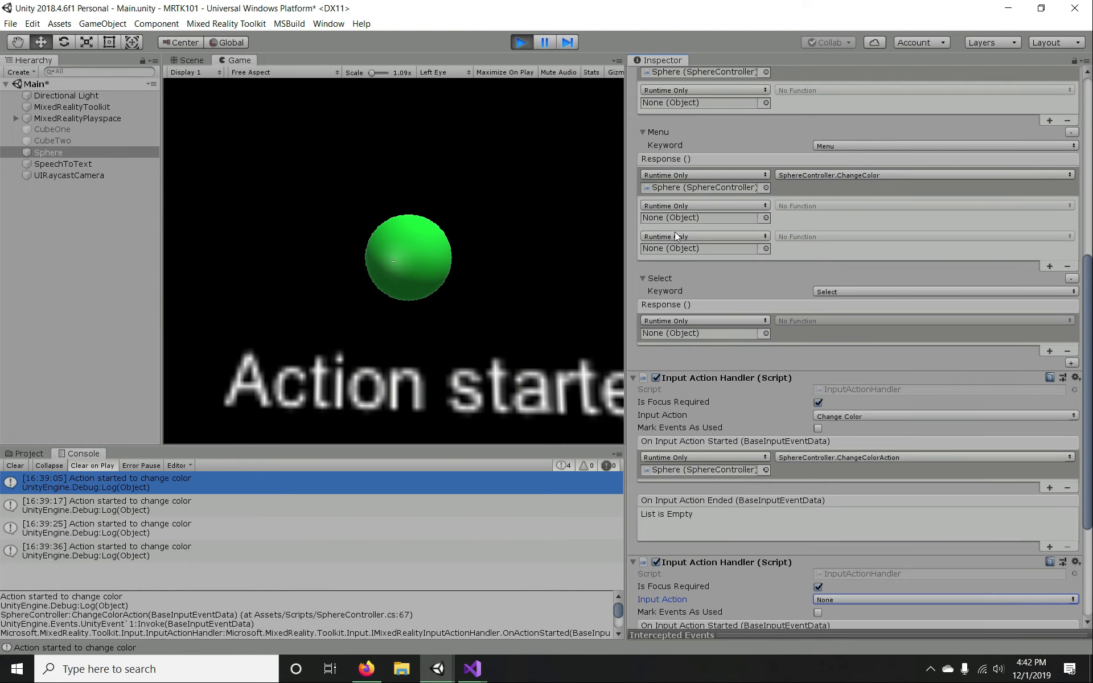
scroll(757, 260, down, 4)
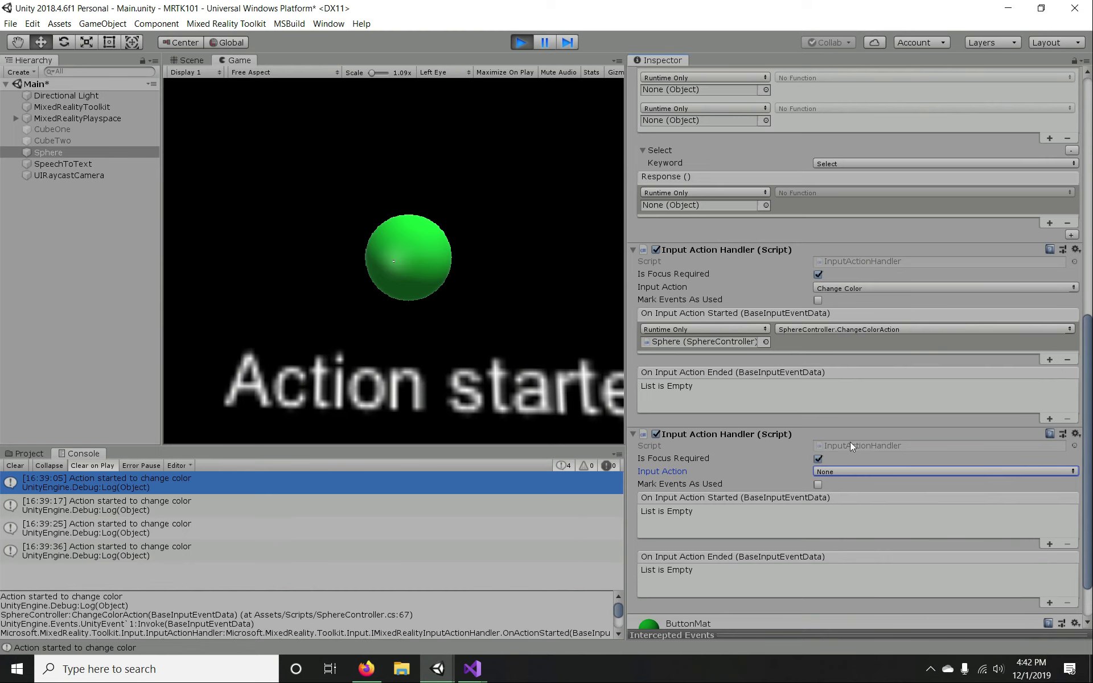
- Add an empty On Input Action Started response to the second Input Action Handler and set its input action to Menu
click(839, 467)
click(839, 470)
click(1047, 544)
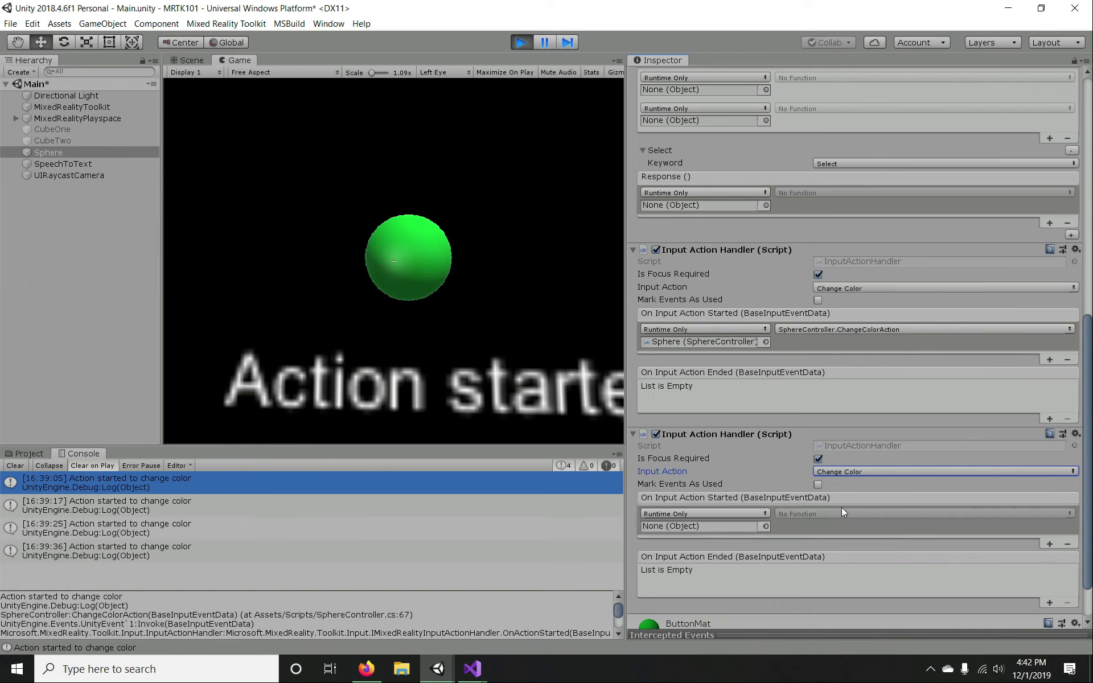
click(835, 471)
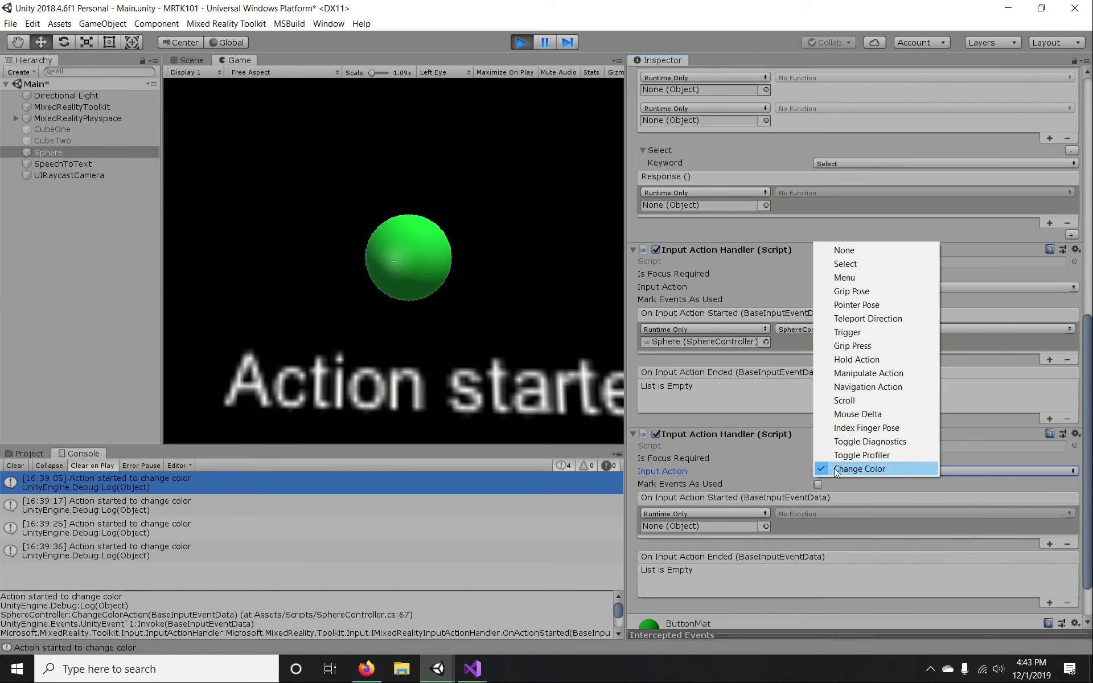
click(868, 278)
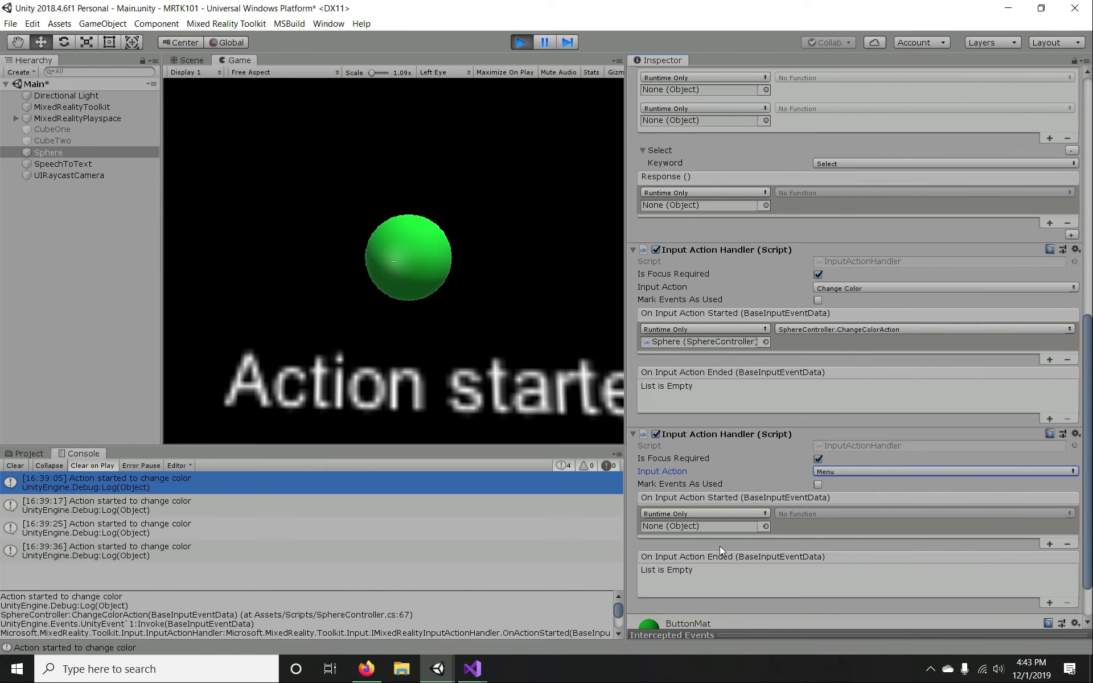
- Compare the Speech Input Handler's keyword entries and responses with the two separate Input Action Handler components on the Sphere
scroll(719, 545, up, 3)
scroll(719, 546, down, 3)
scroll(720, 546, up, 3)
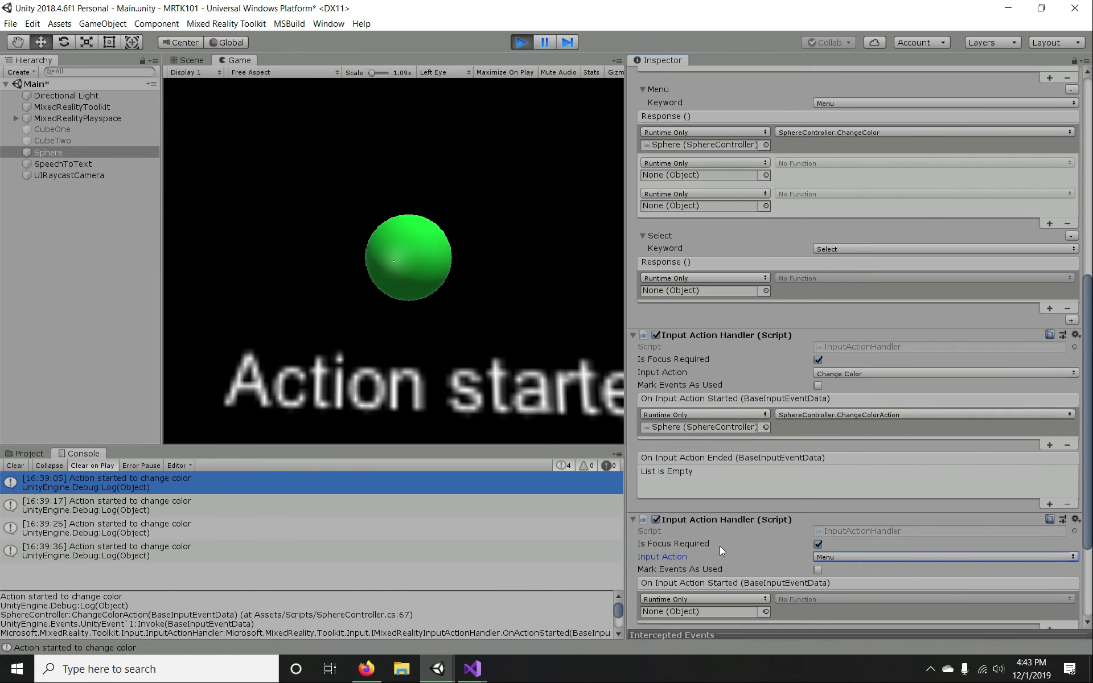
scroll(719, 545, down, 3)
scroll(739, 415, up, 5)
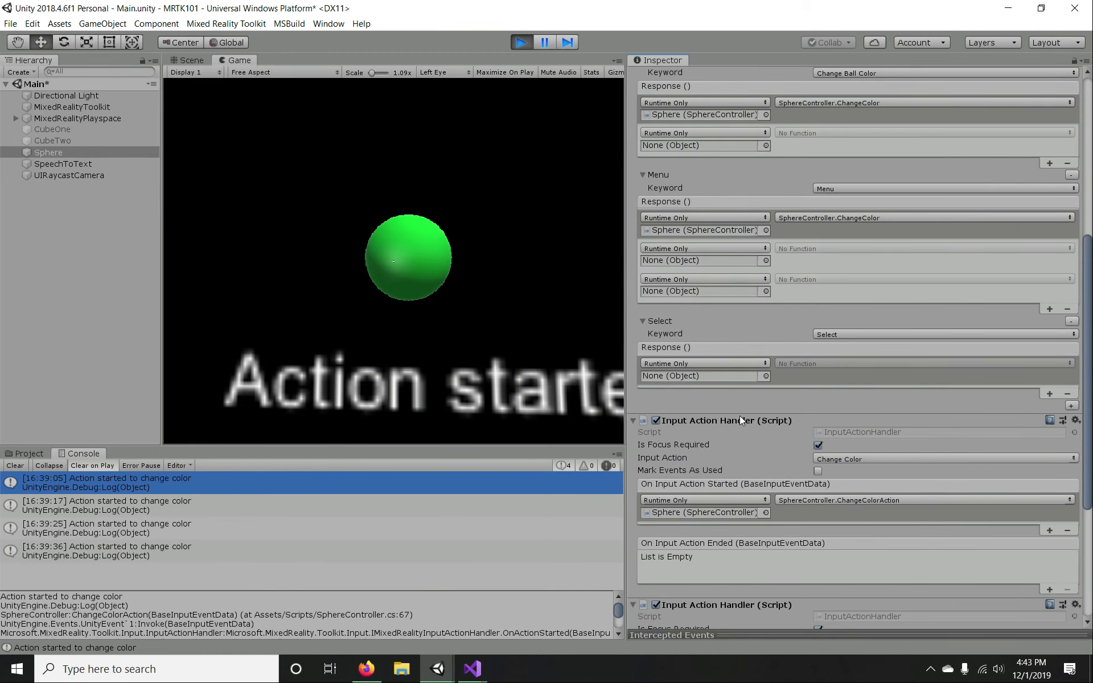
scroll(744, 285, up, 3)
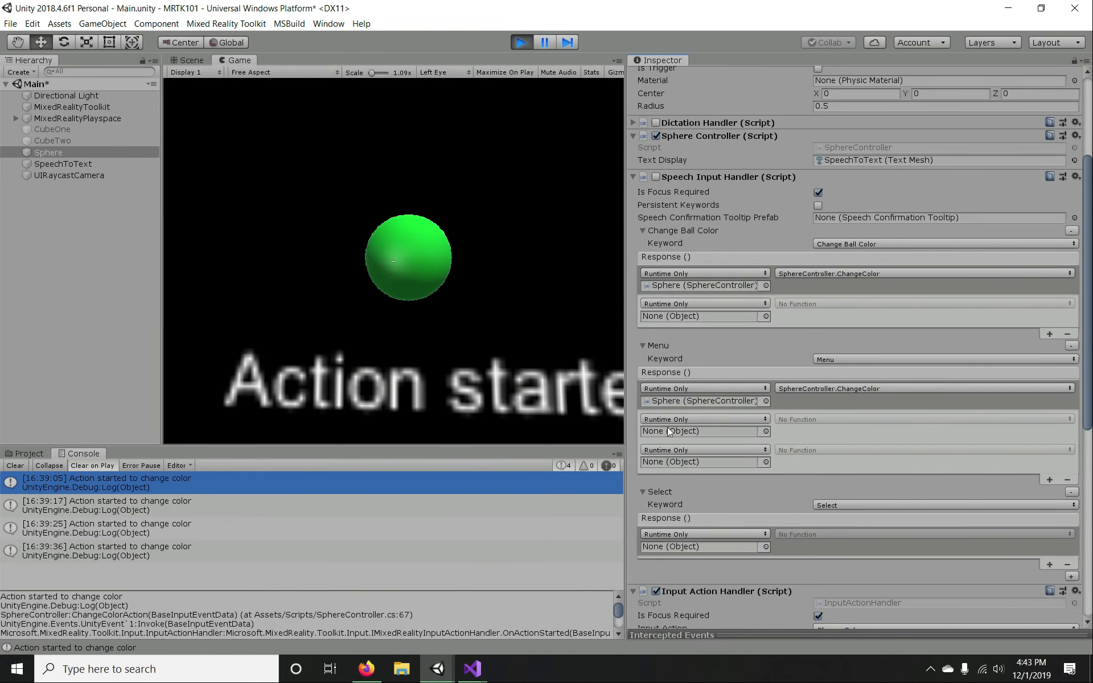
scroll(845, 294, down, 6)
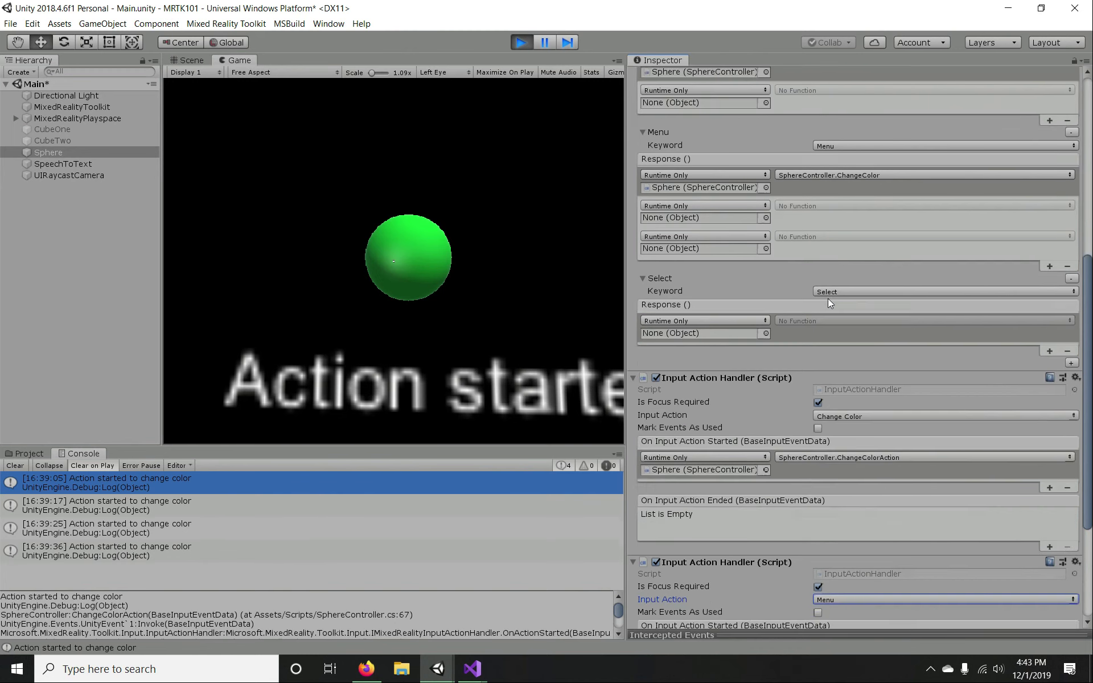
scroll(776, 502, up, 5)
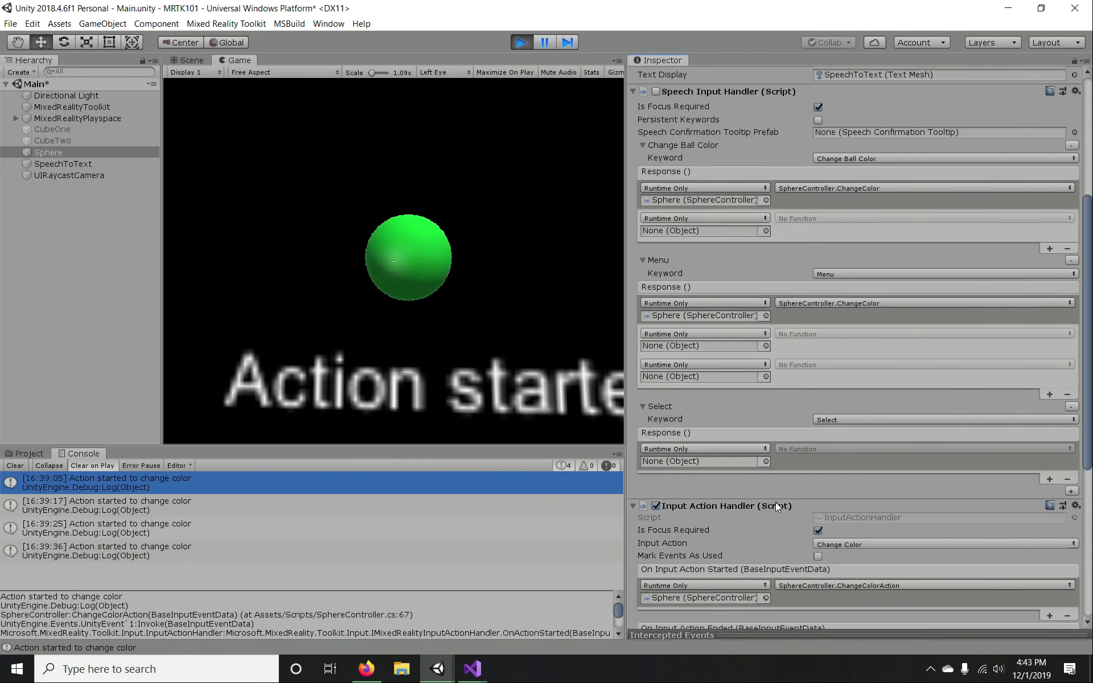
scroll(775, 502, down, 6)
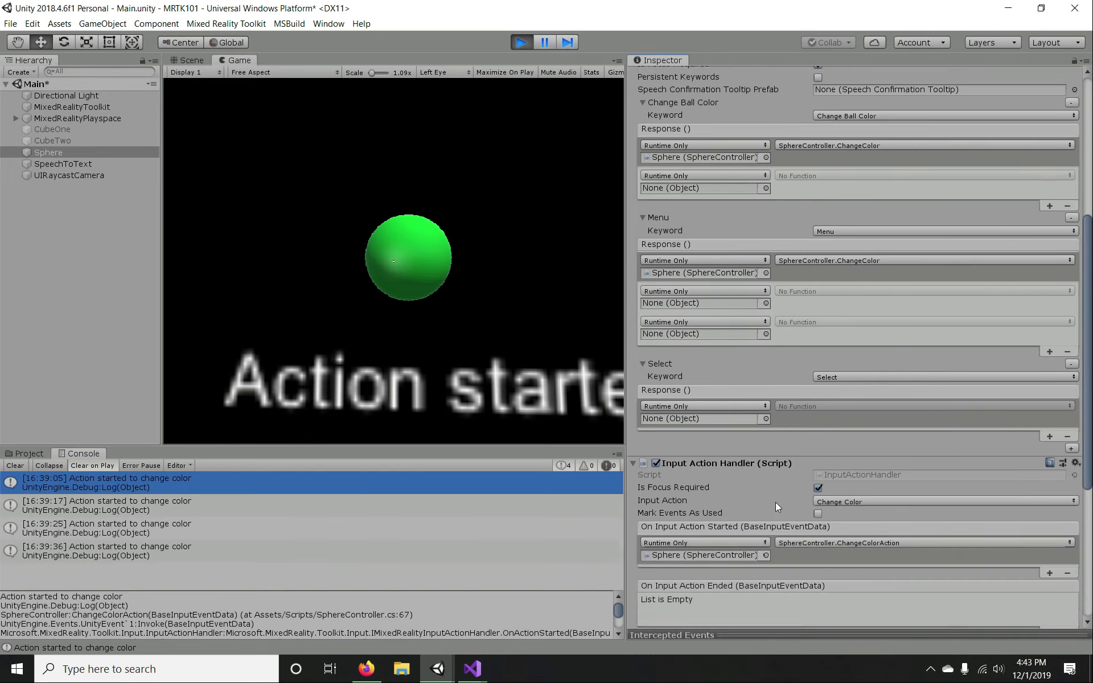
scroll(774, 502, up, 7)
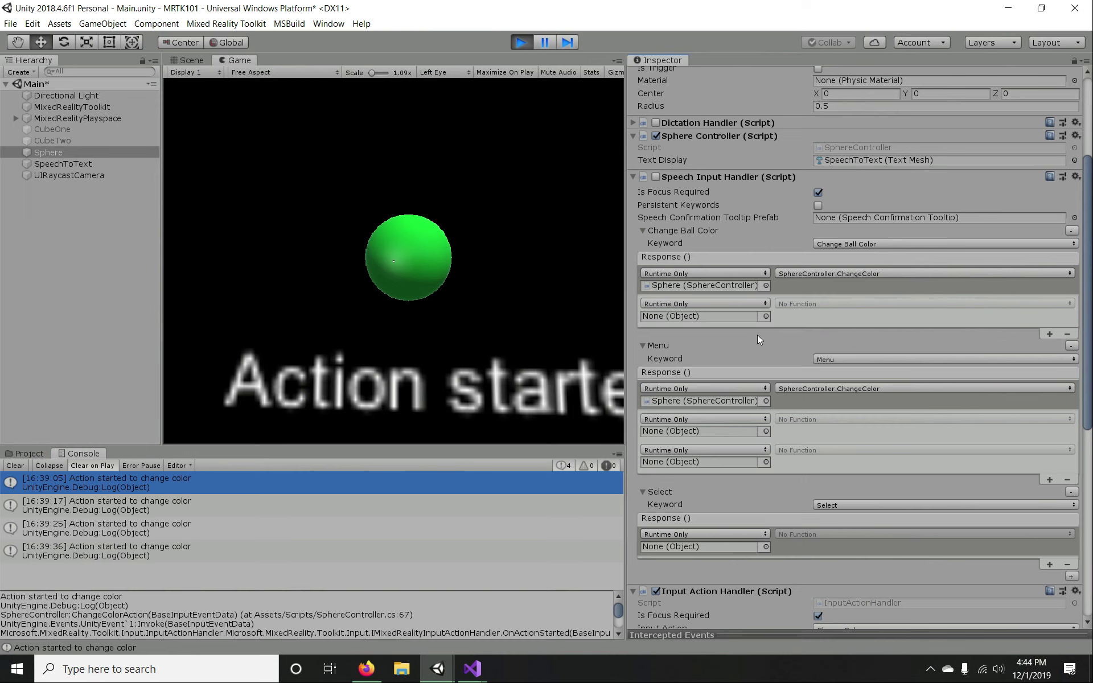
scroll(757, 335, down, 10)
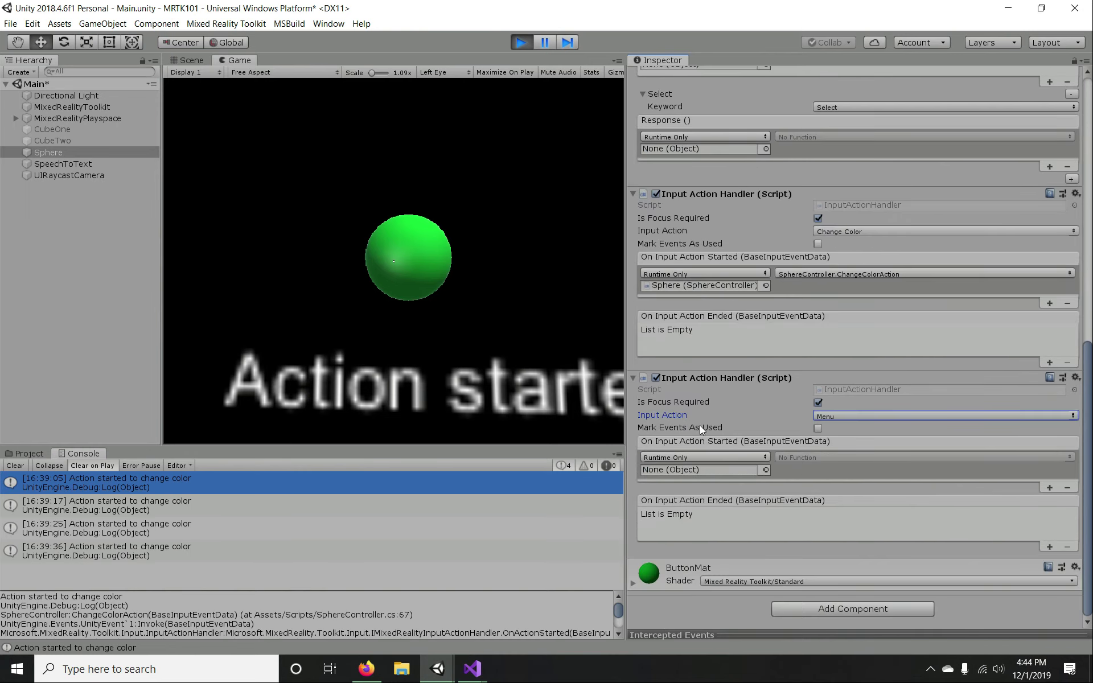
scroll(701, 425, up, 10)
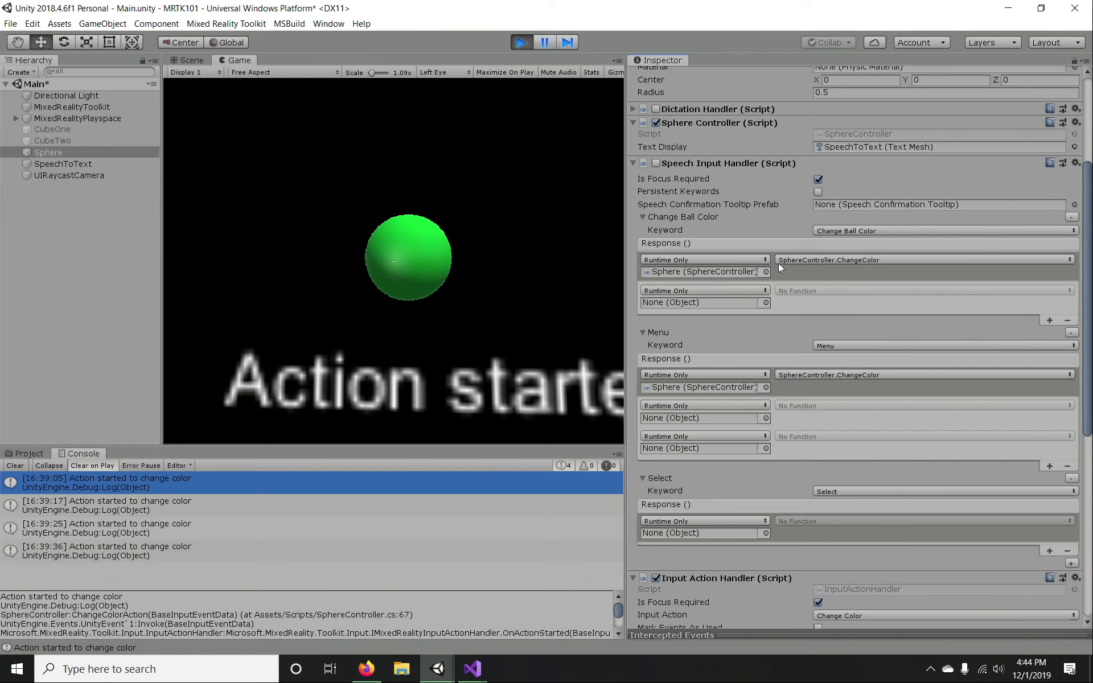
scroll(786, 261, down, 10)
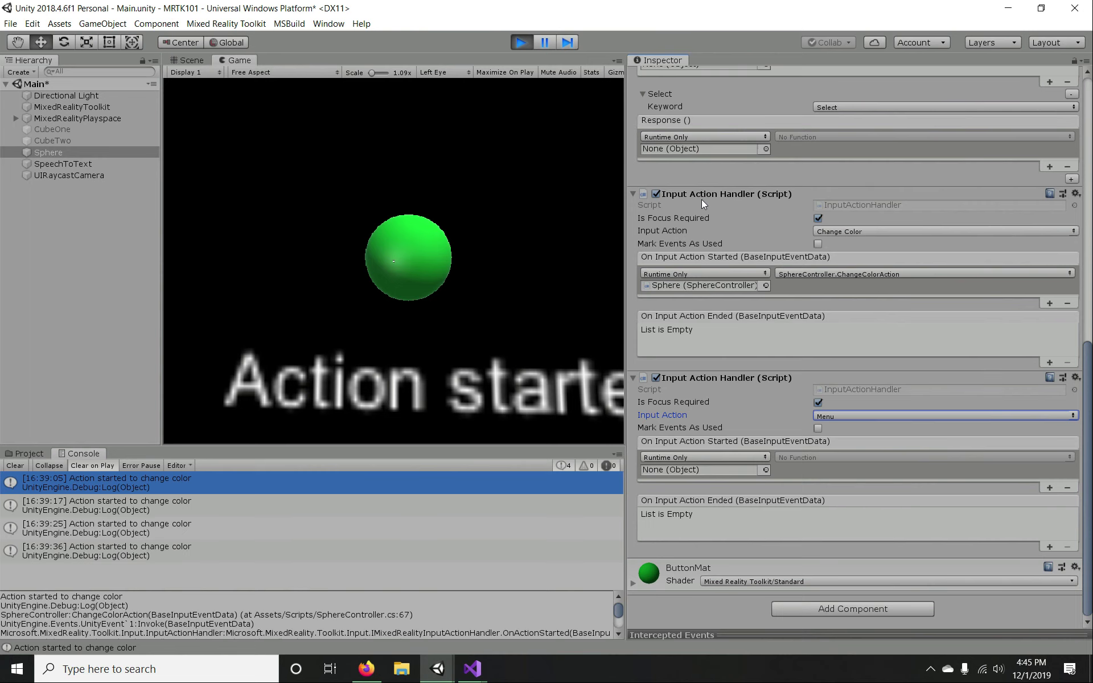
scroll(701, 199, up, 10)
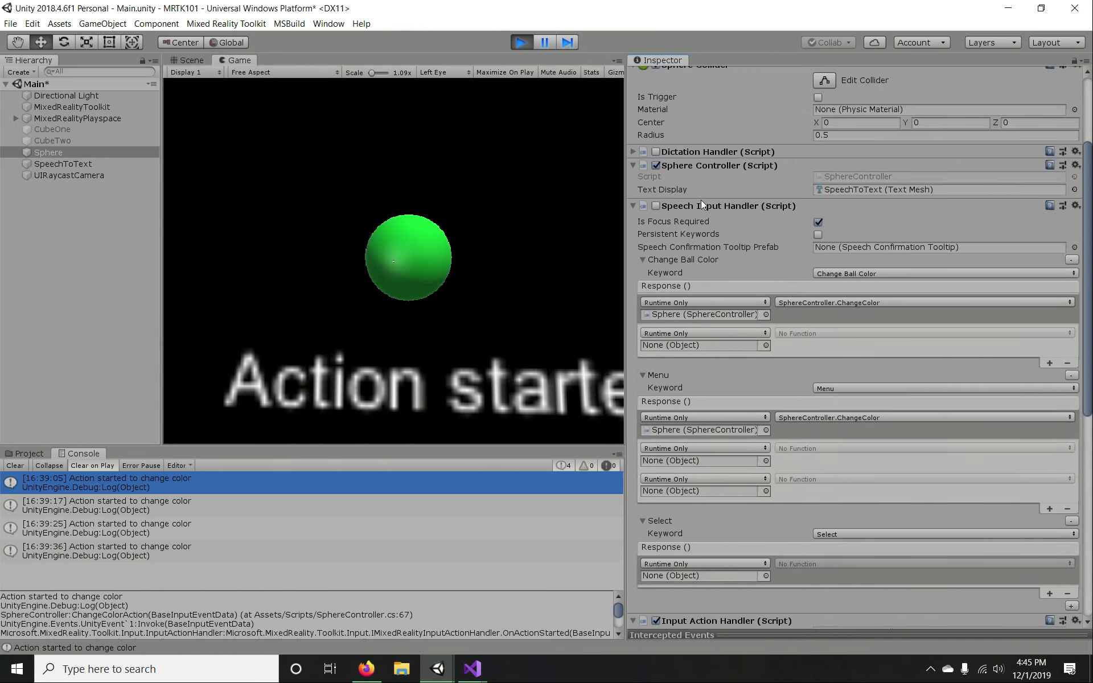
scroll(701, 200, down, 2)
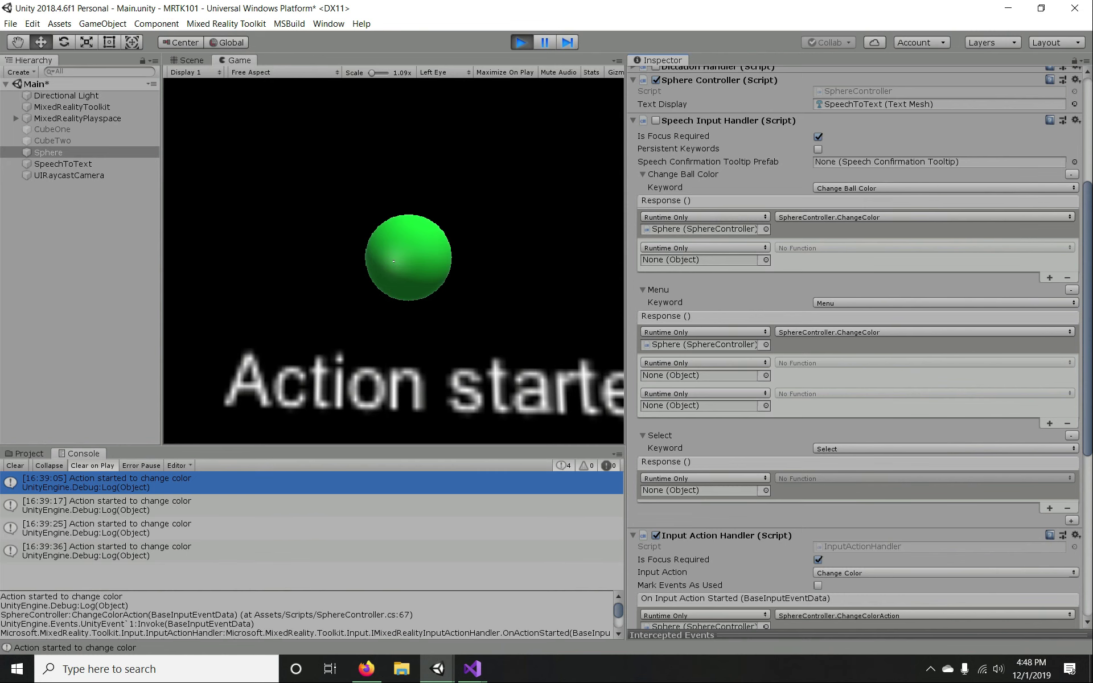
- Stop play mode
click(521, 42)
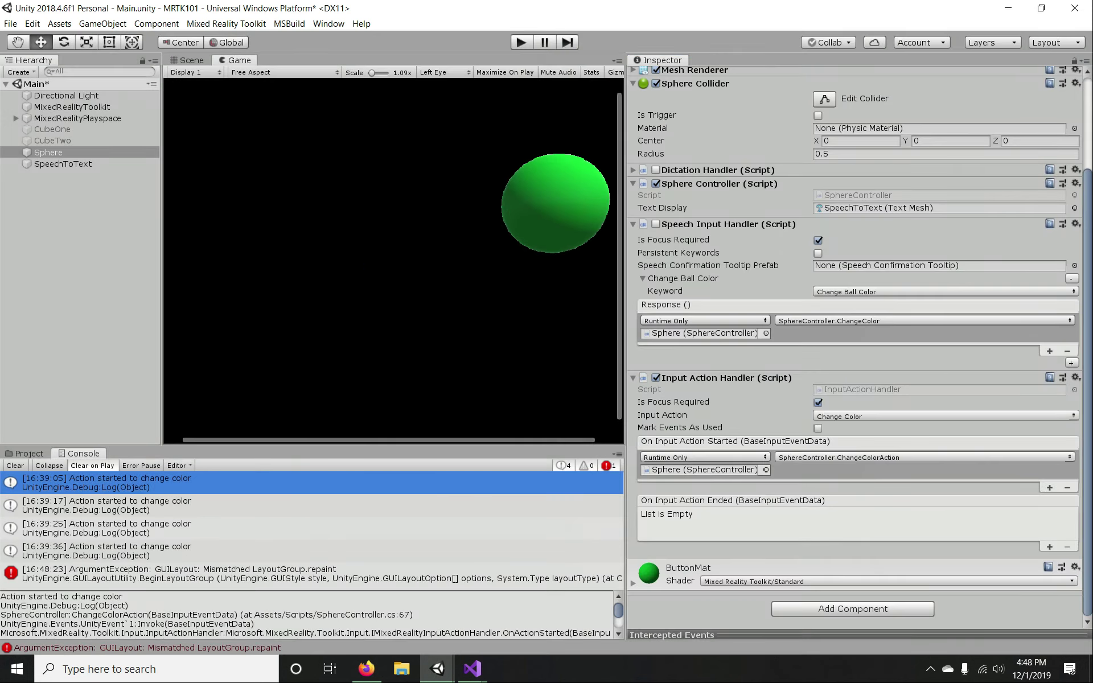